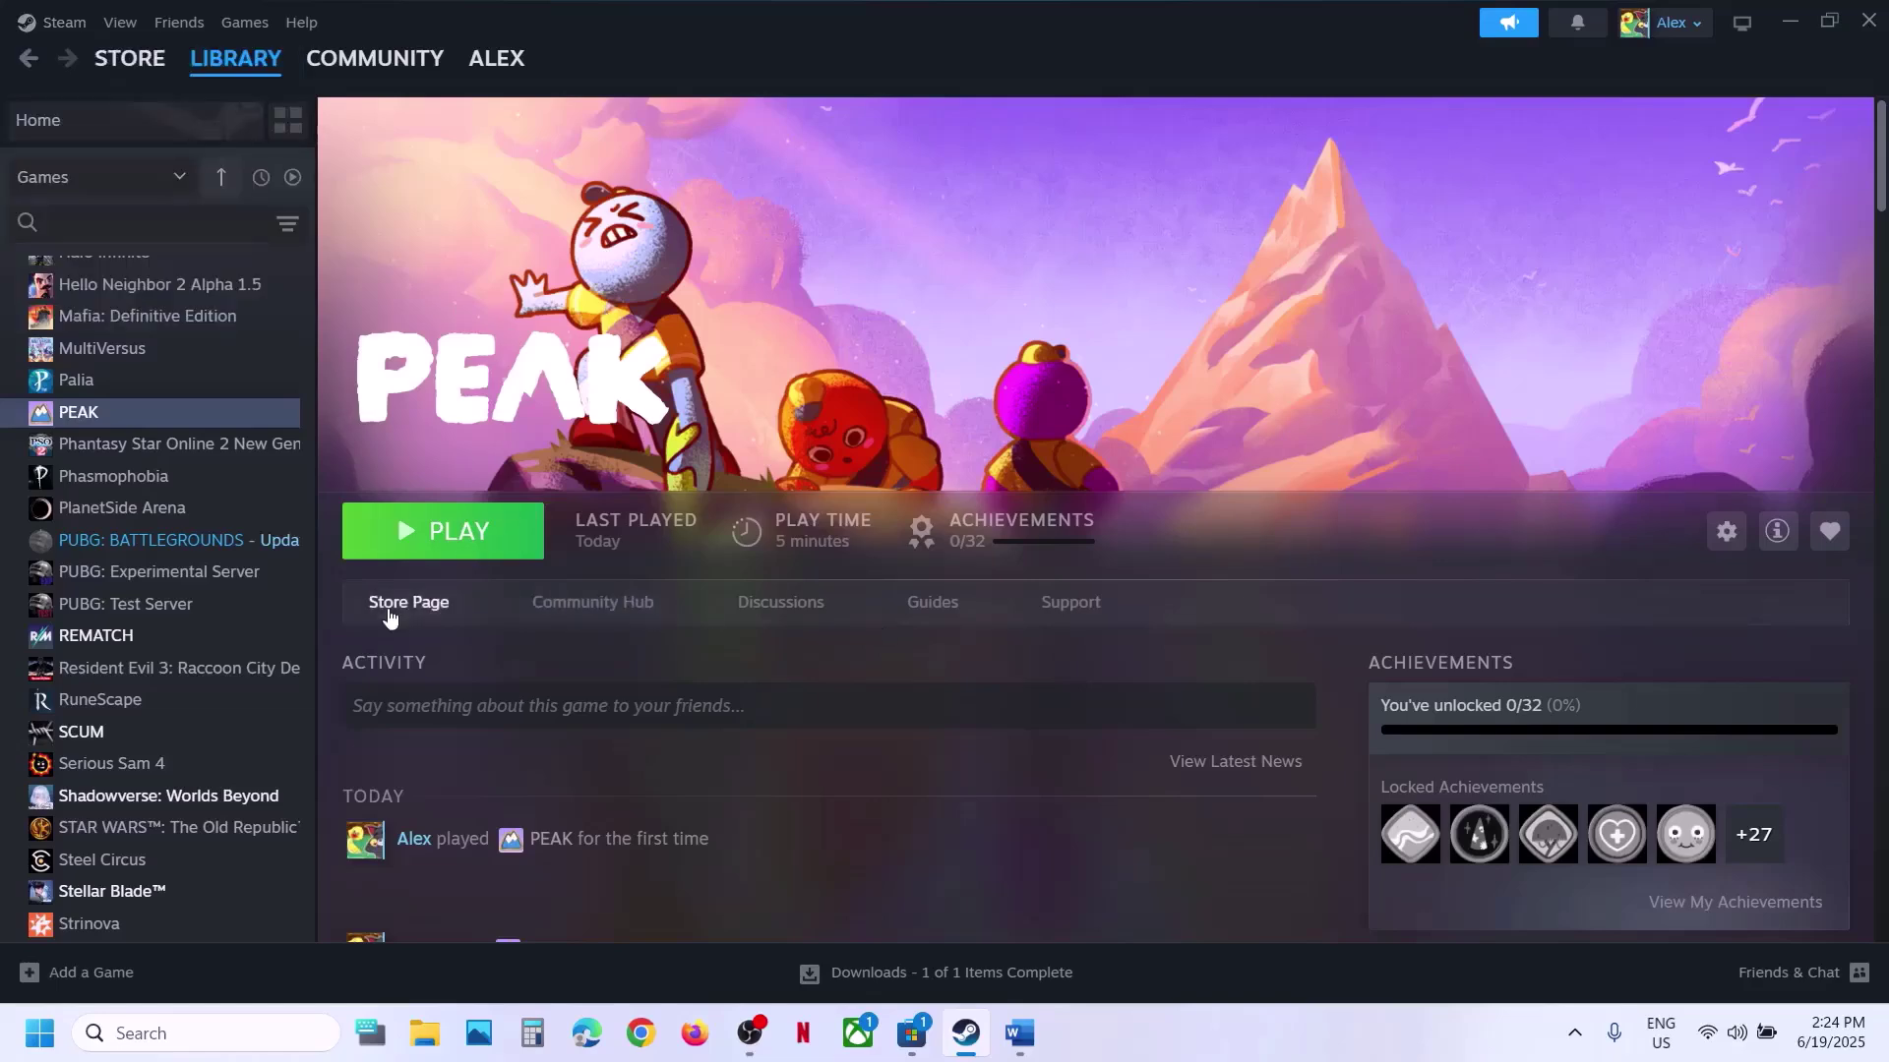
View the Windows power options that include Restart, and dismiss them without restarting
left_click(40, 1034)
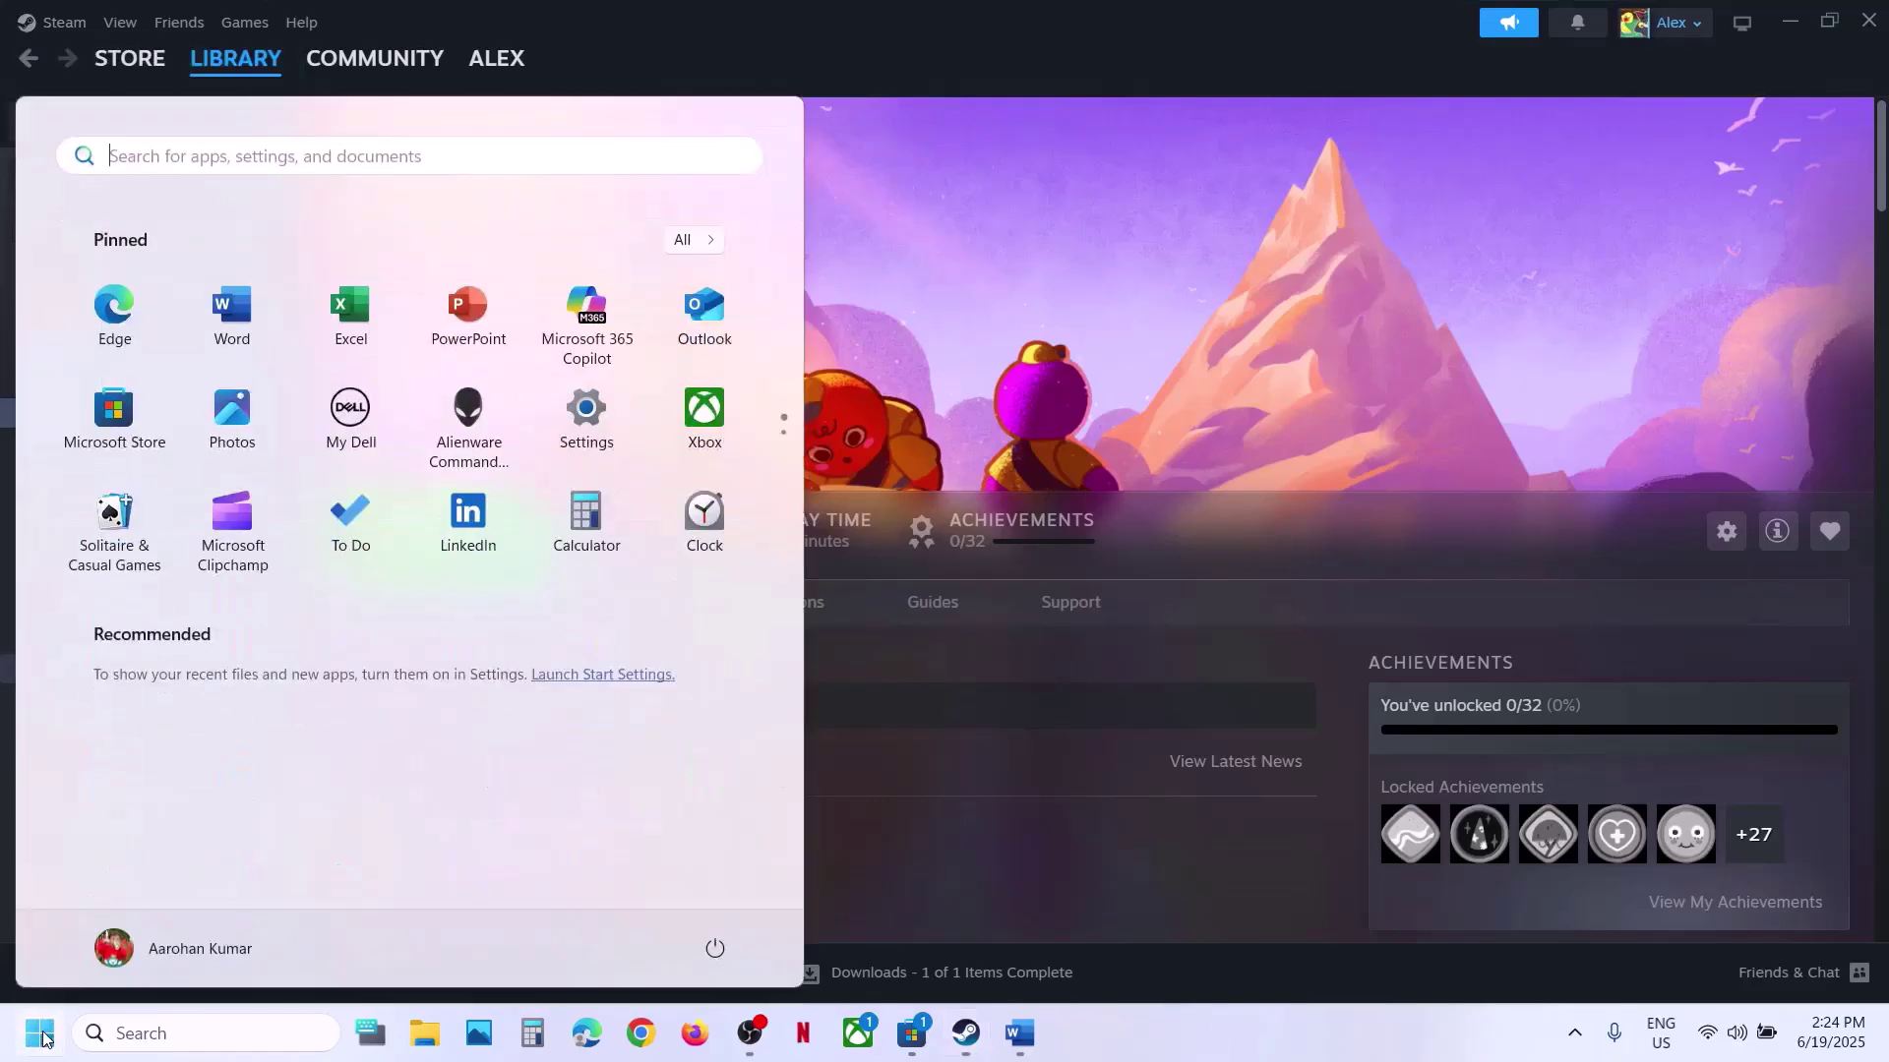
left_click(715, 948)
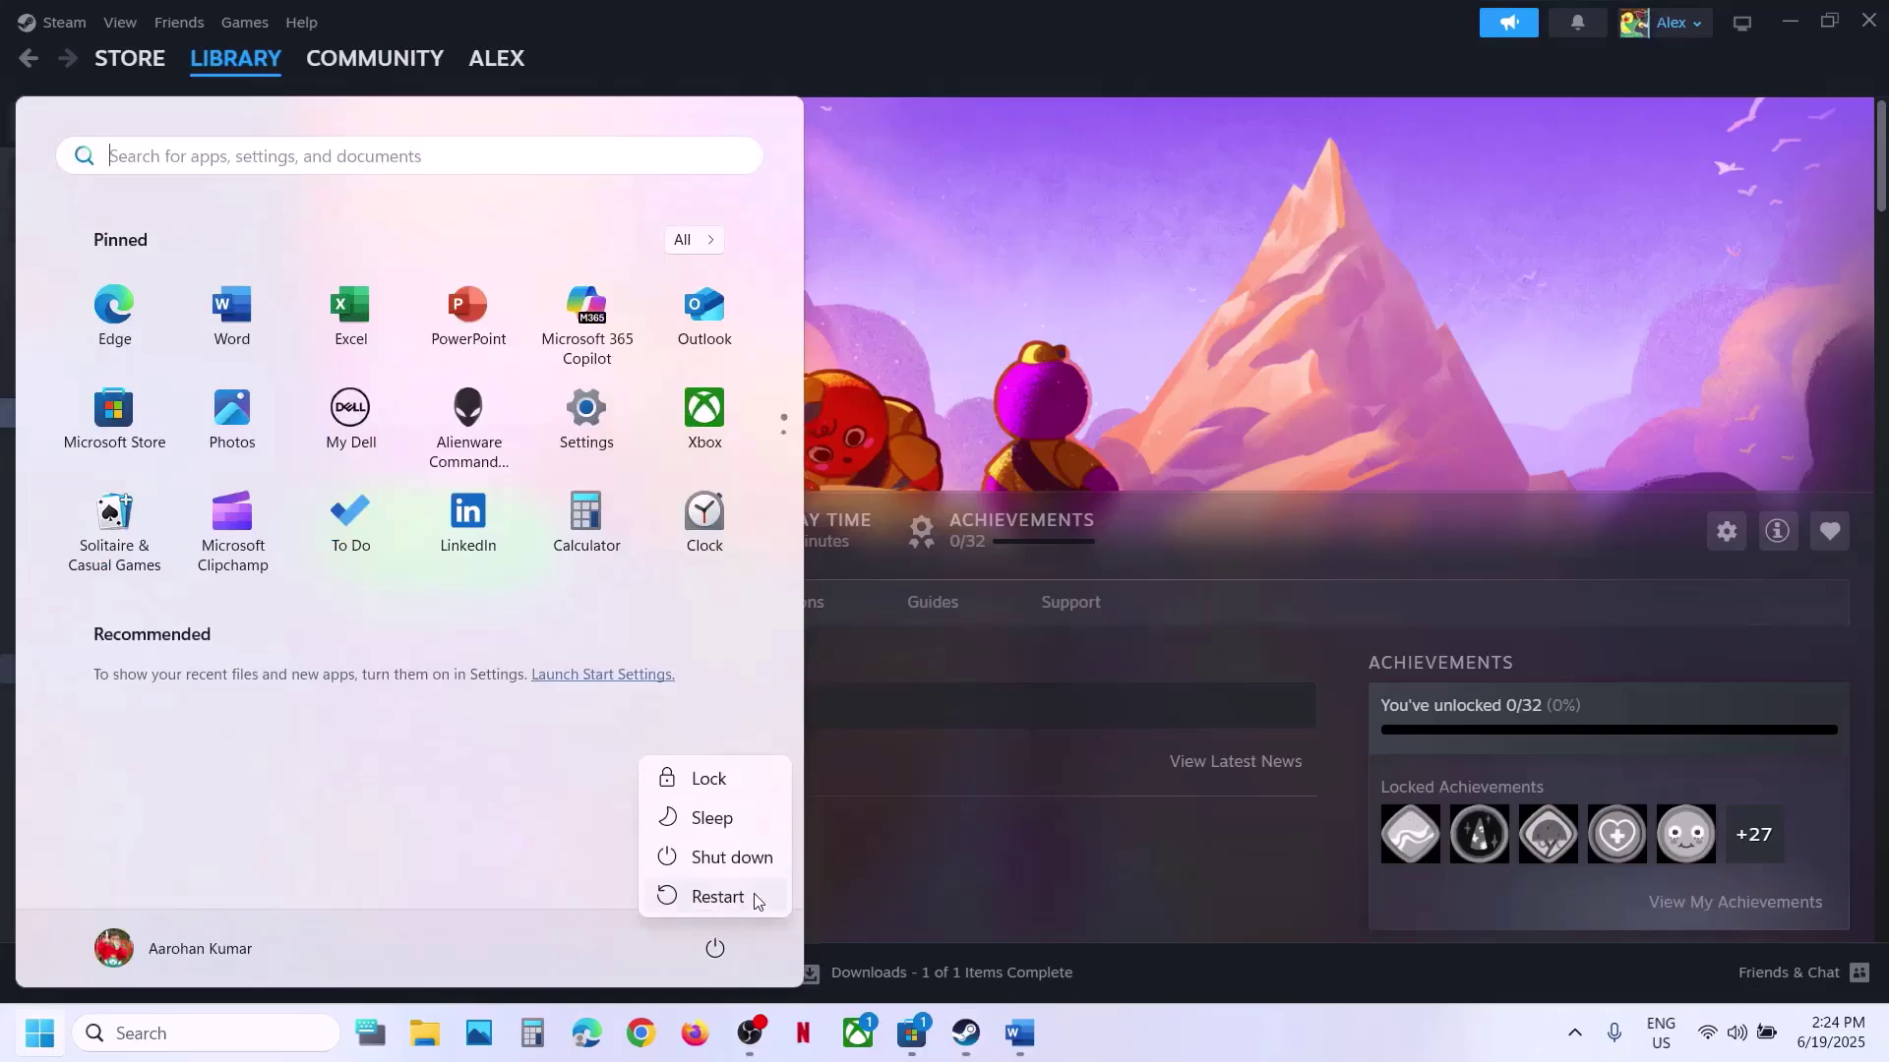
key("Escape")
left_click(1257, 366)
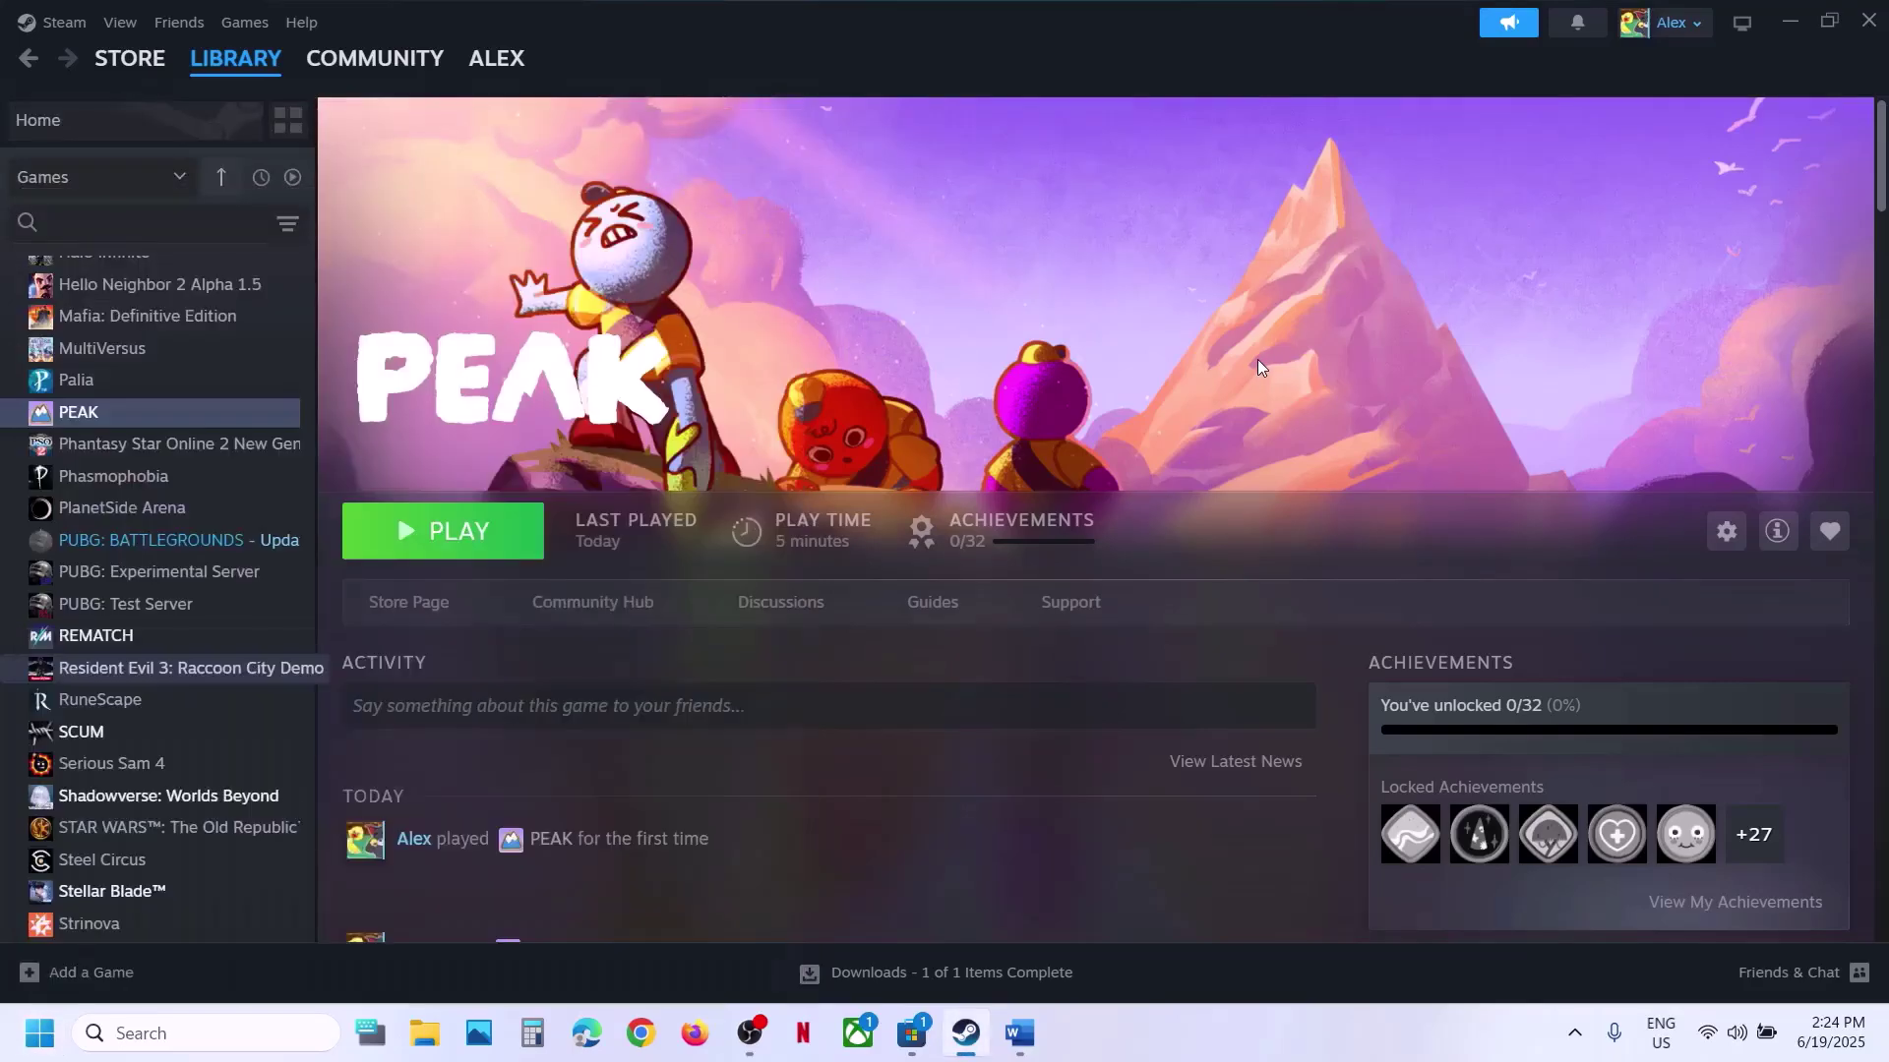
left_click(1041, 1059)
left_click(1041, 1060)
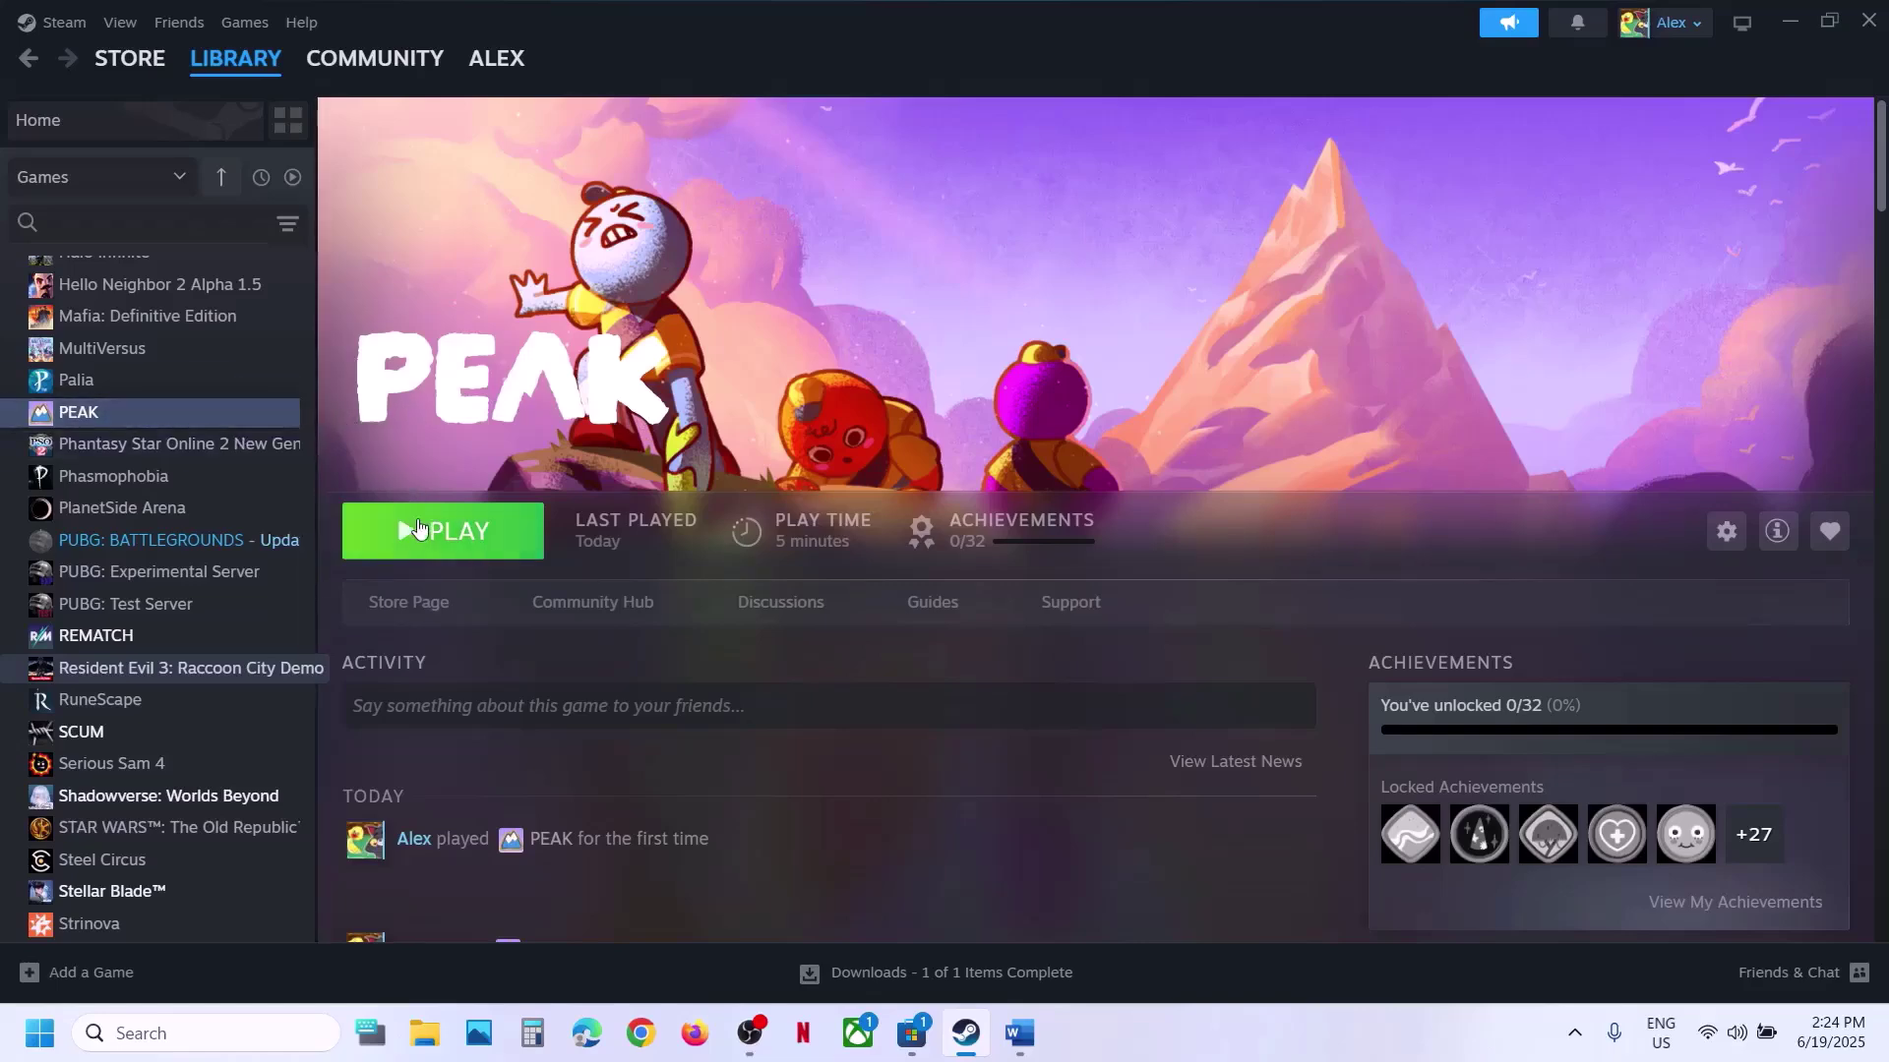
Start launching PEAK with the DX12 option selected, and cancel the launch
left_click(418, 531)
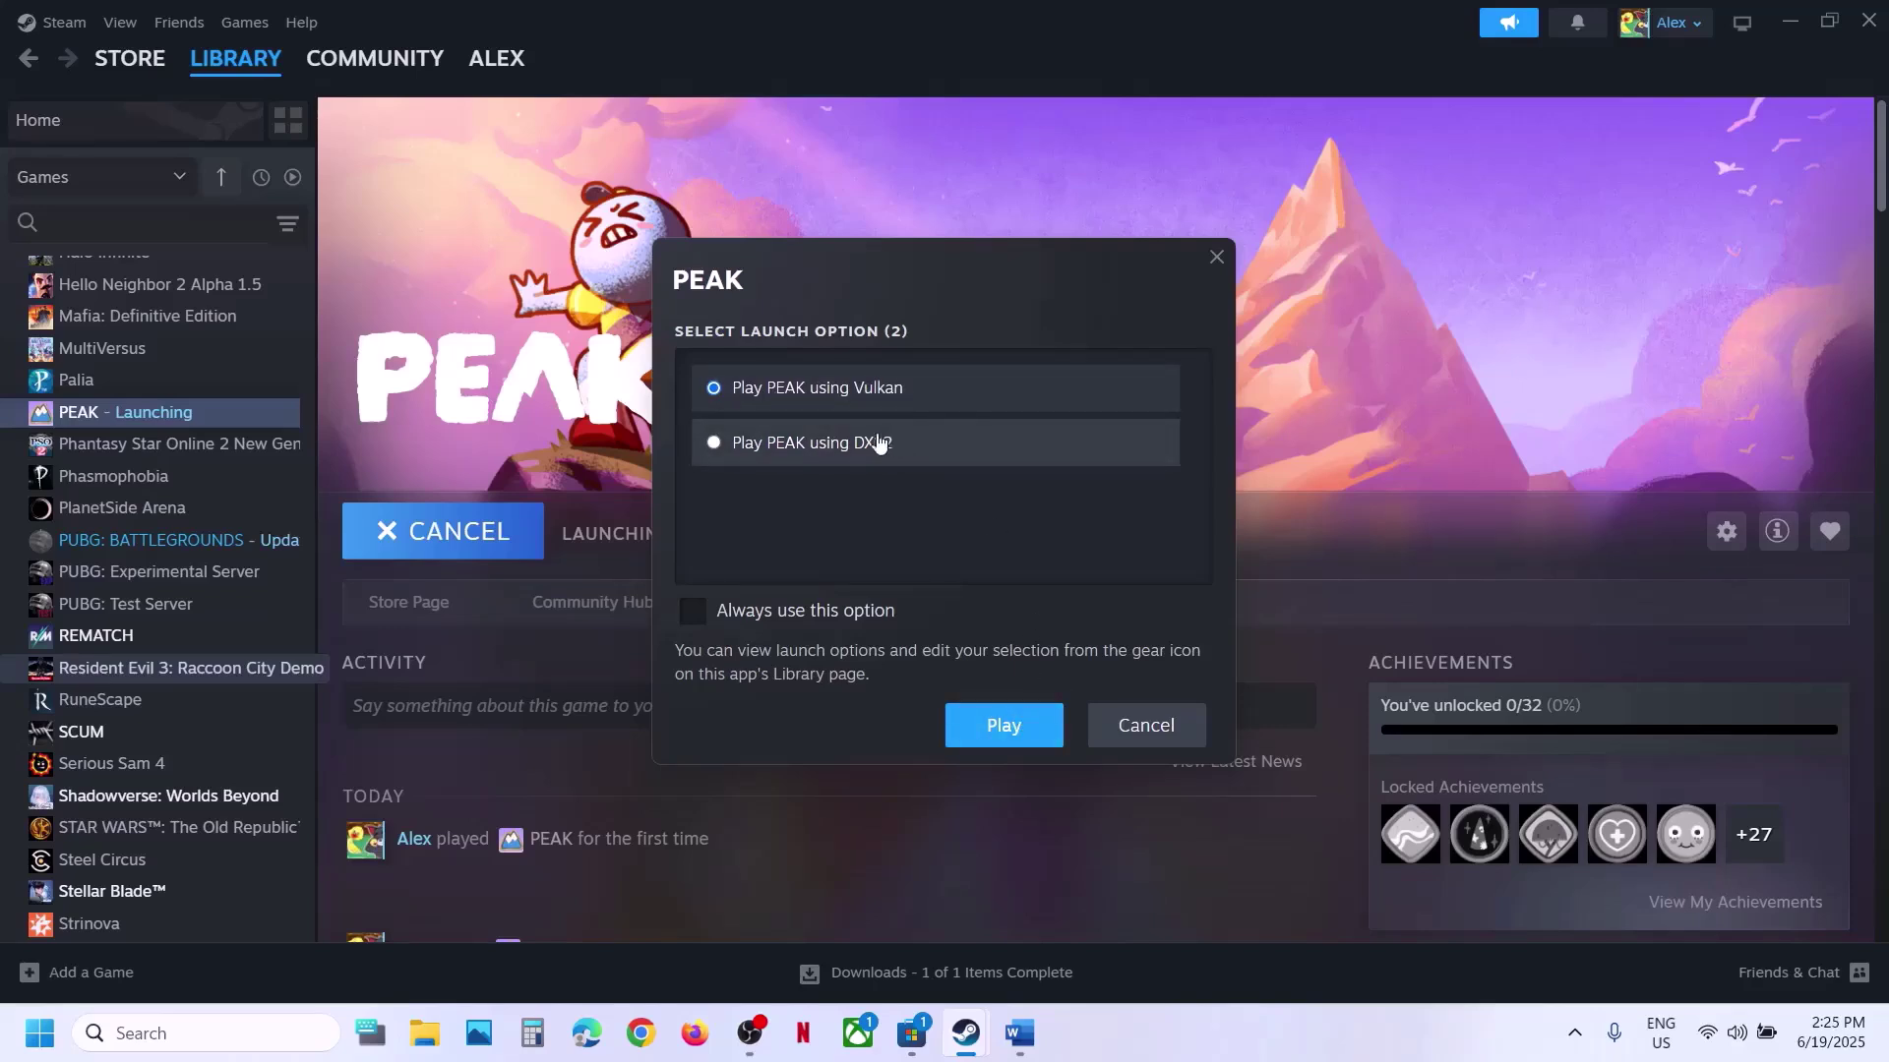
left_click(712, 444)
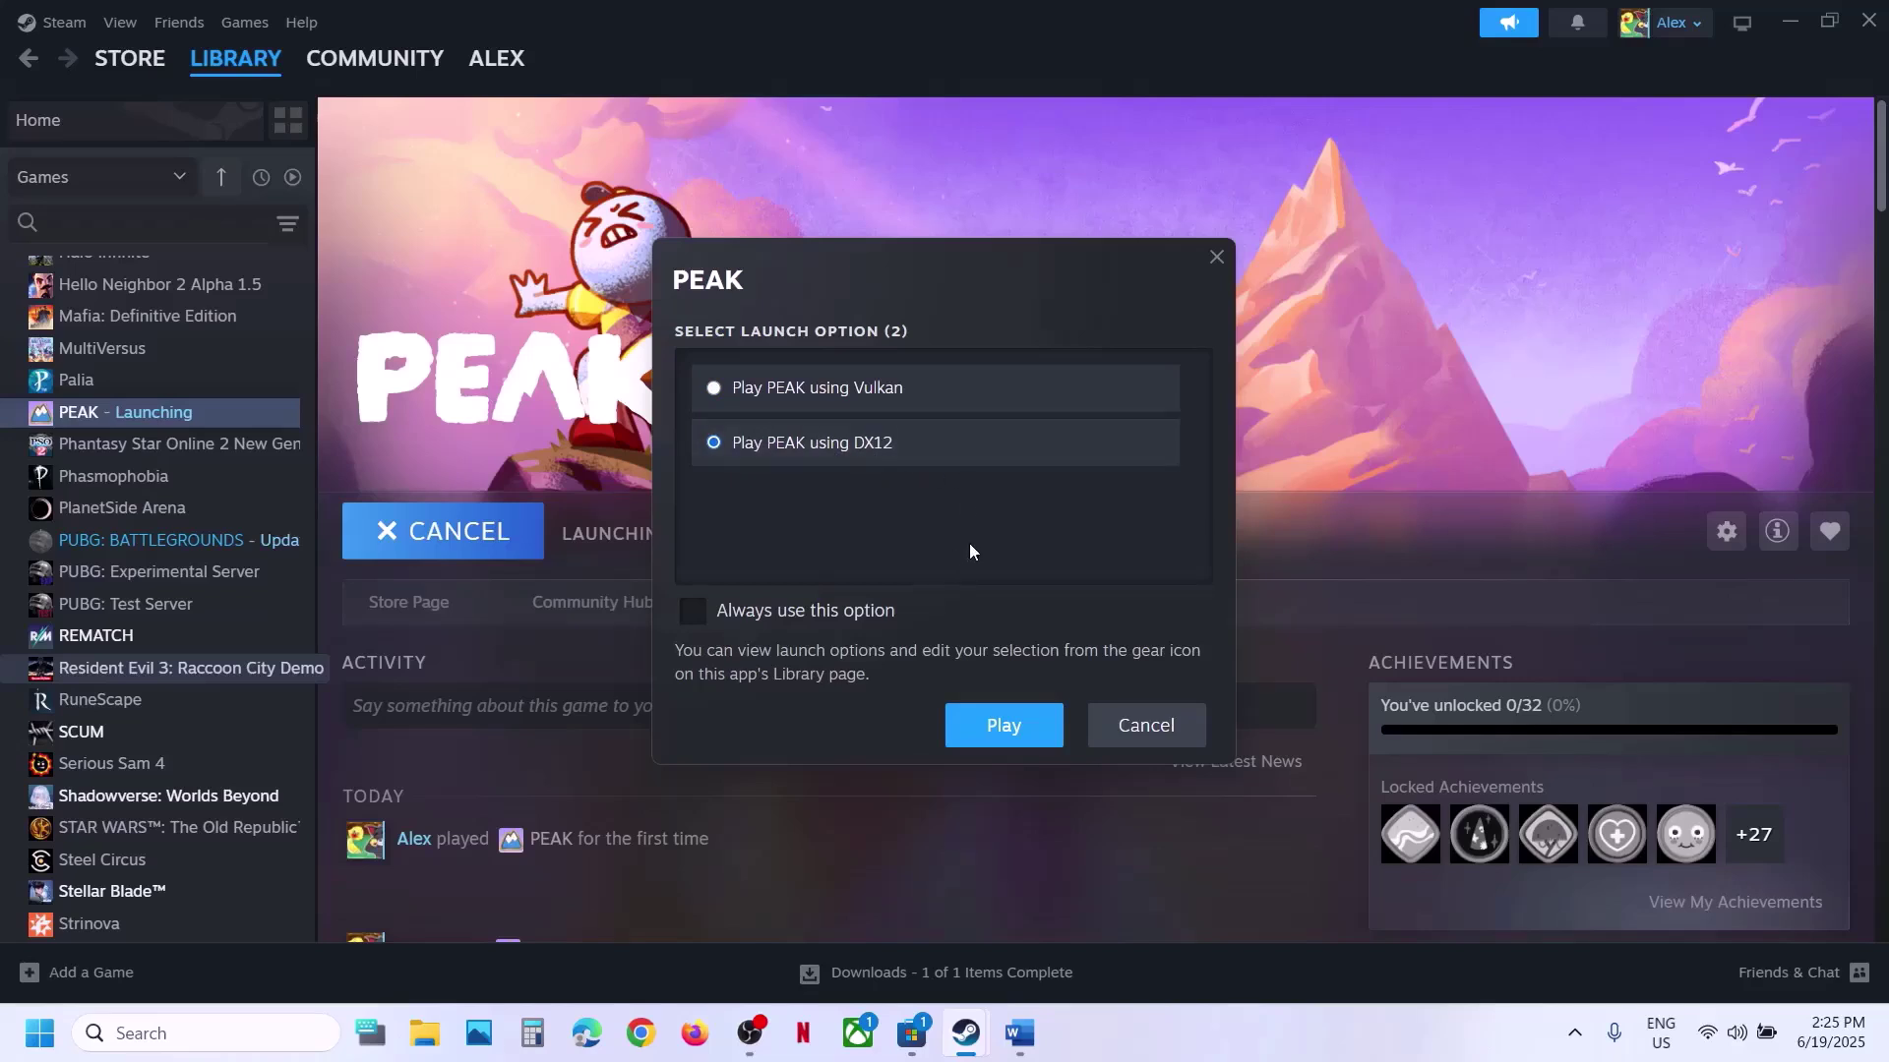
left_click(1141, 729)
Switch to the Word notes, copy the launch option -force-d3d12 from Step 3, and return to Steam
left_click(1016, 1035)
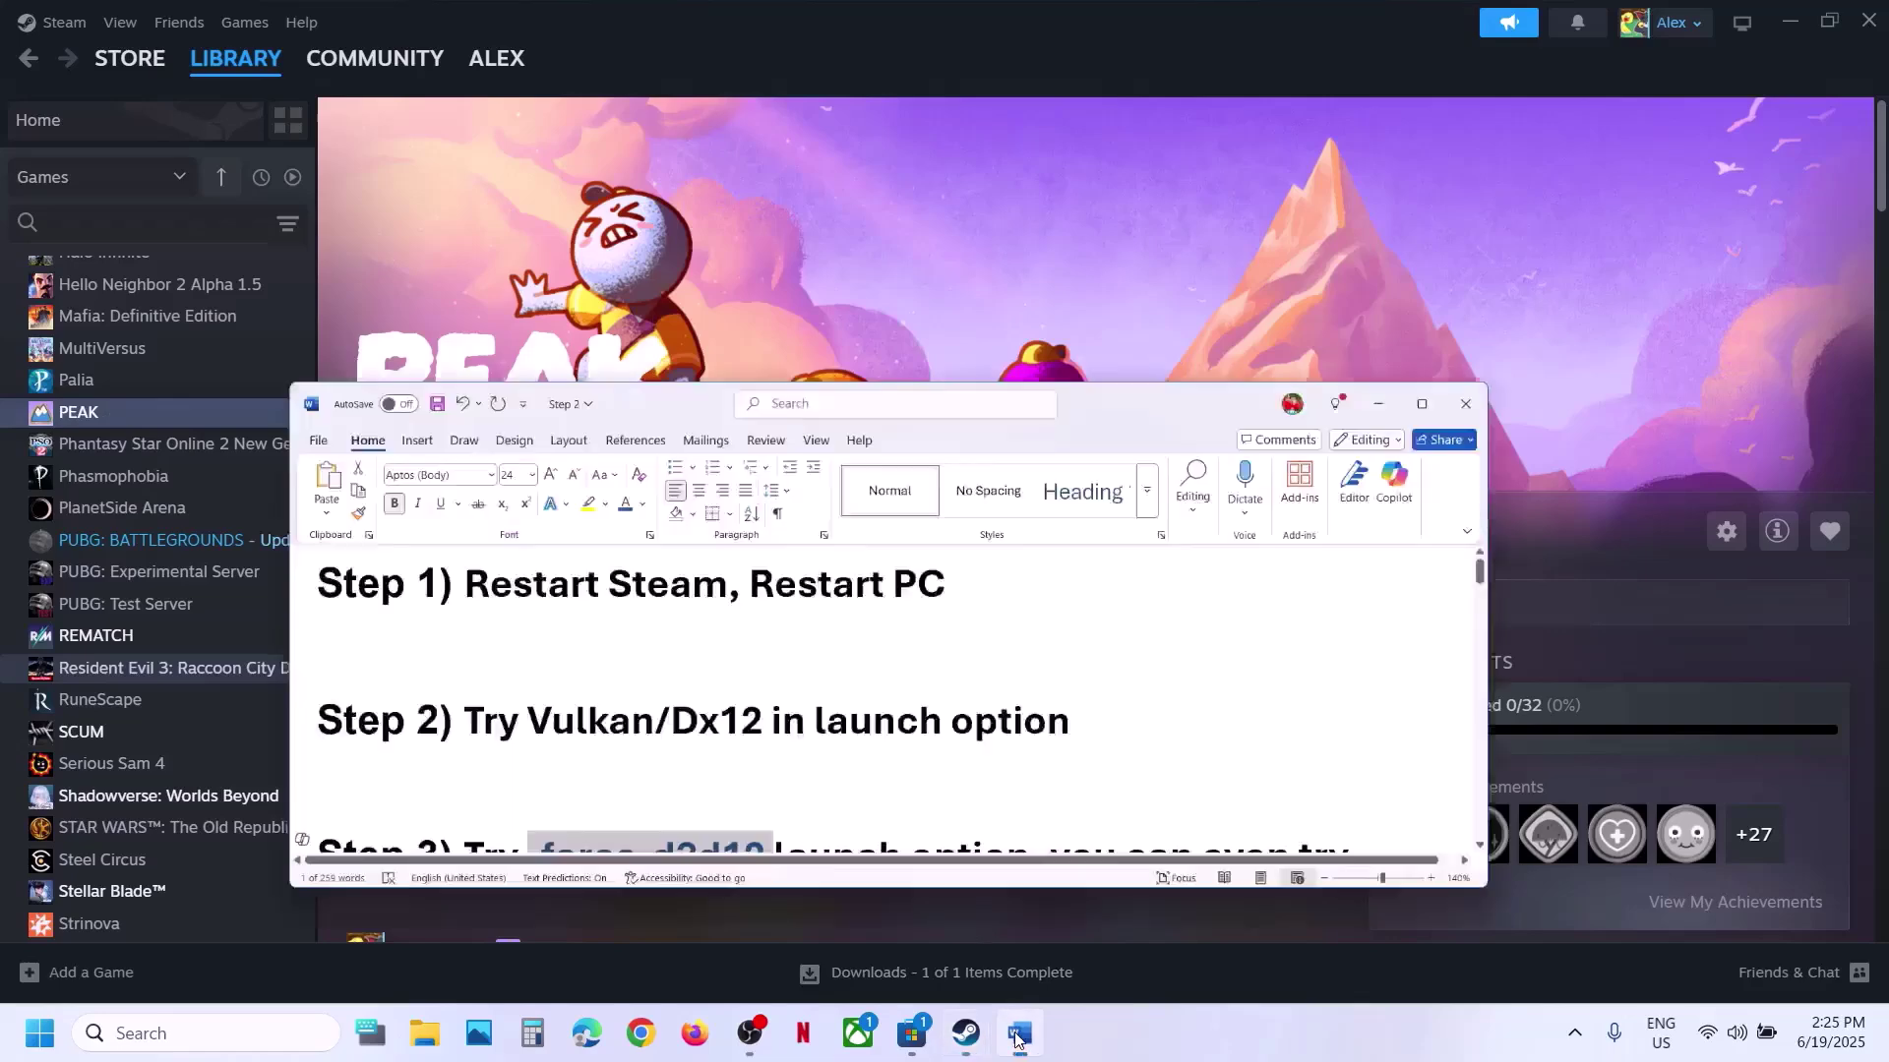
scroll(642, 527, "down", 2)
right_click(544, 583)
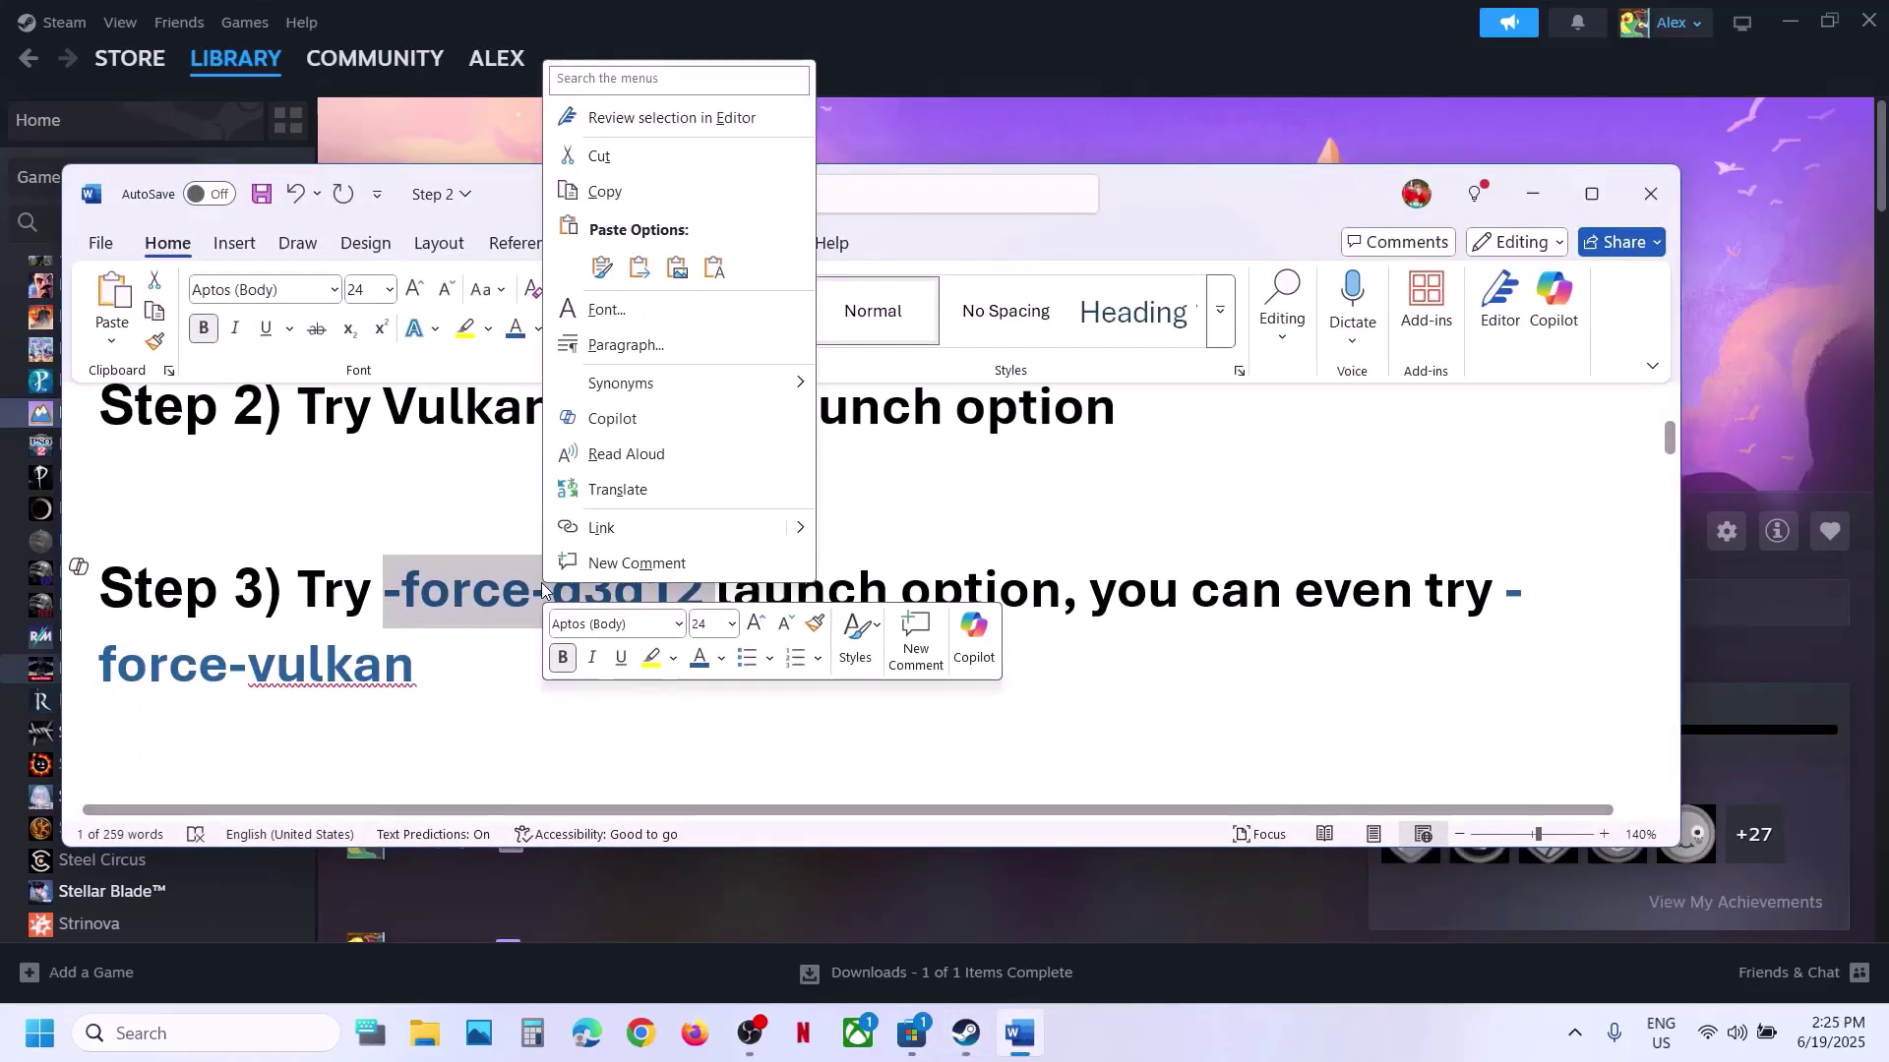
left_click(607, 191)
left_click(675, 146)
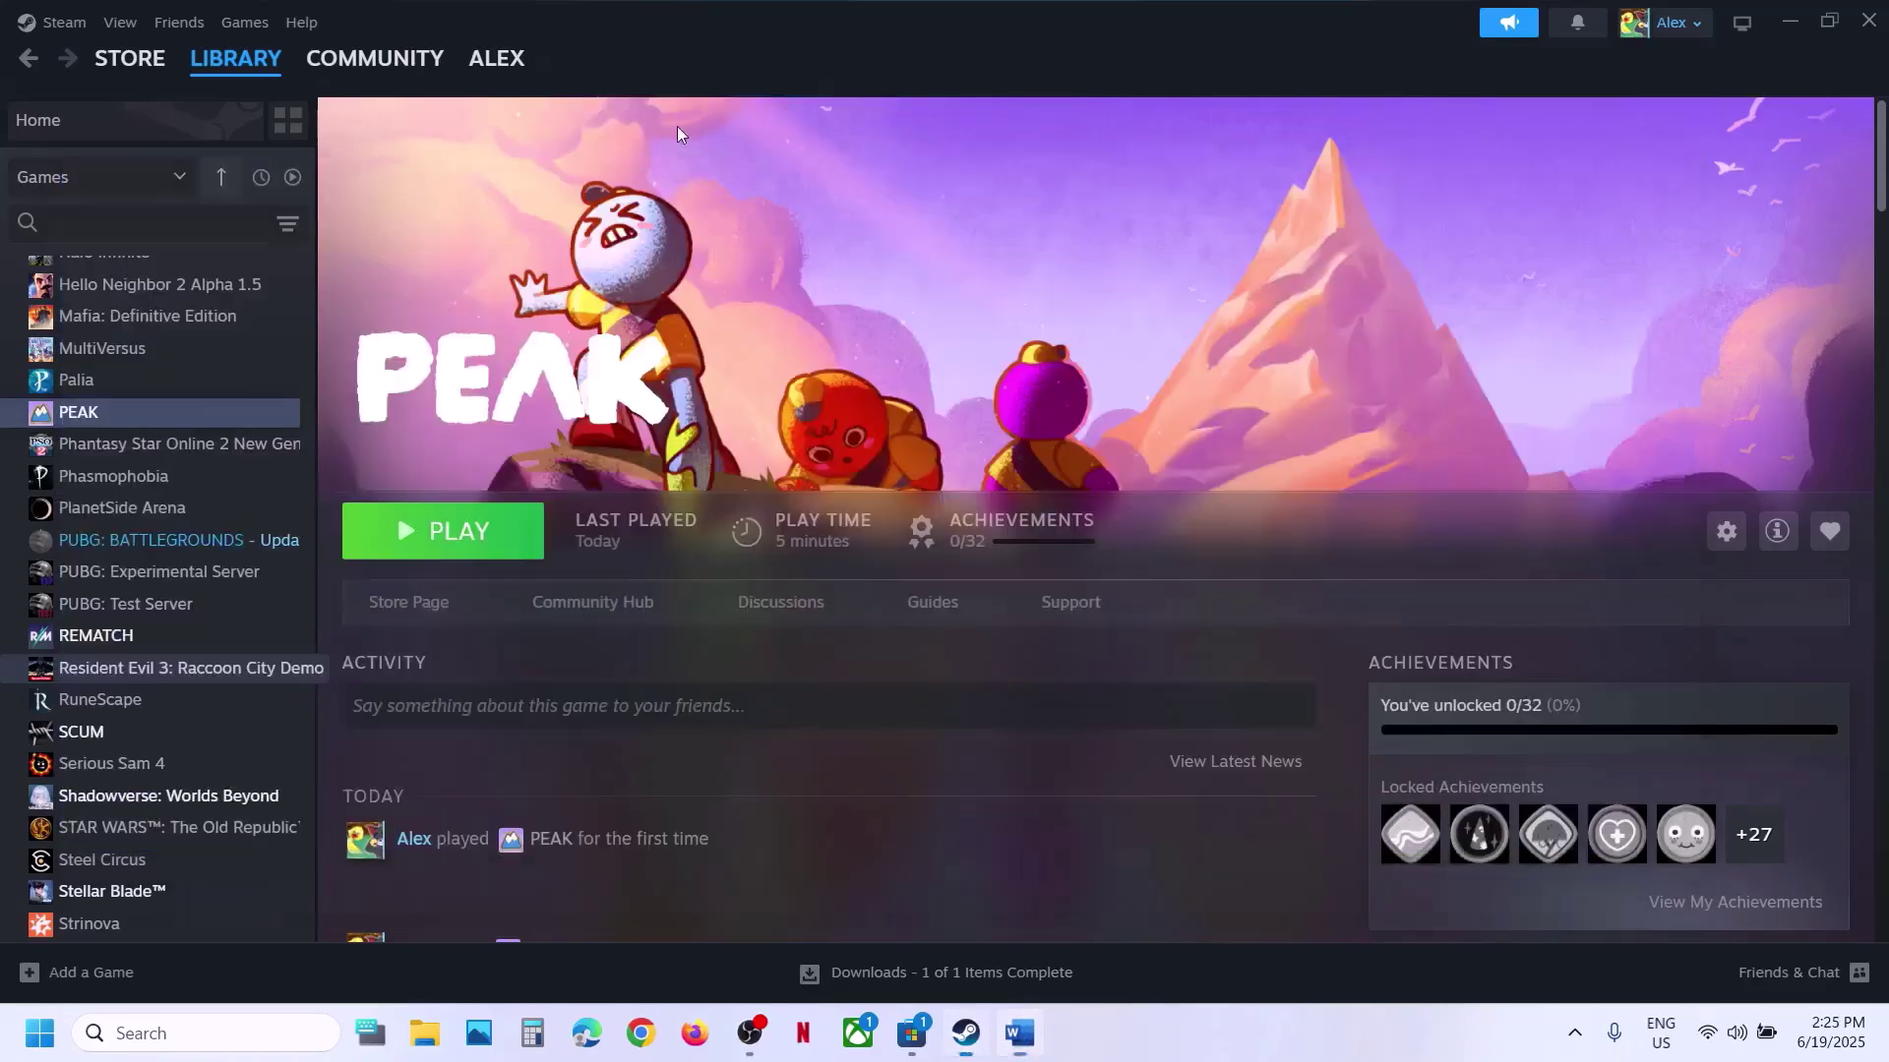
Set PEAK's advanced launch options to -force-d3d12 in the game's properties, and close the properties
right_click(110, 415)
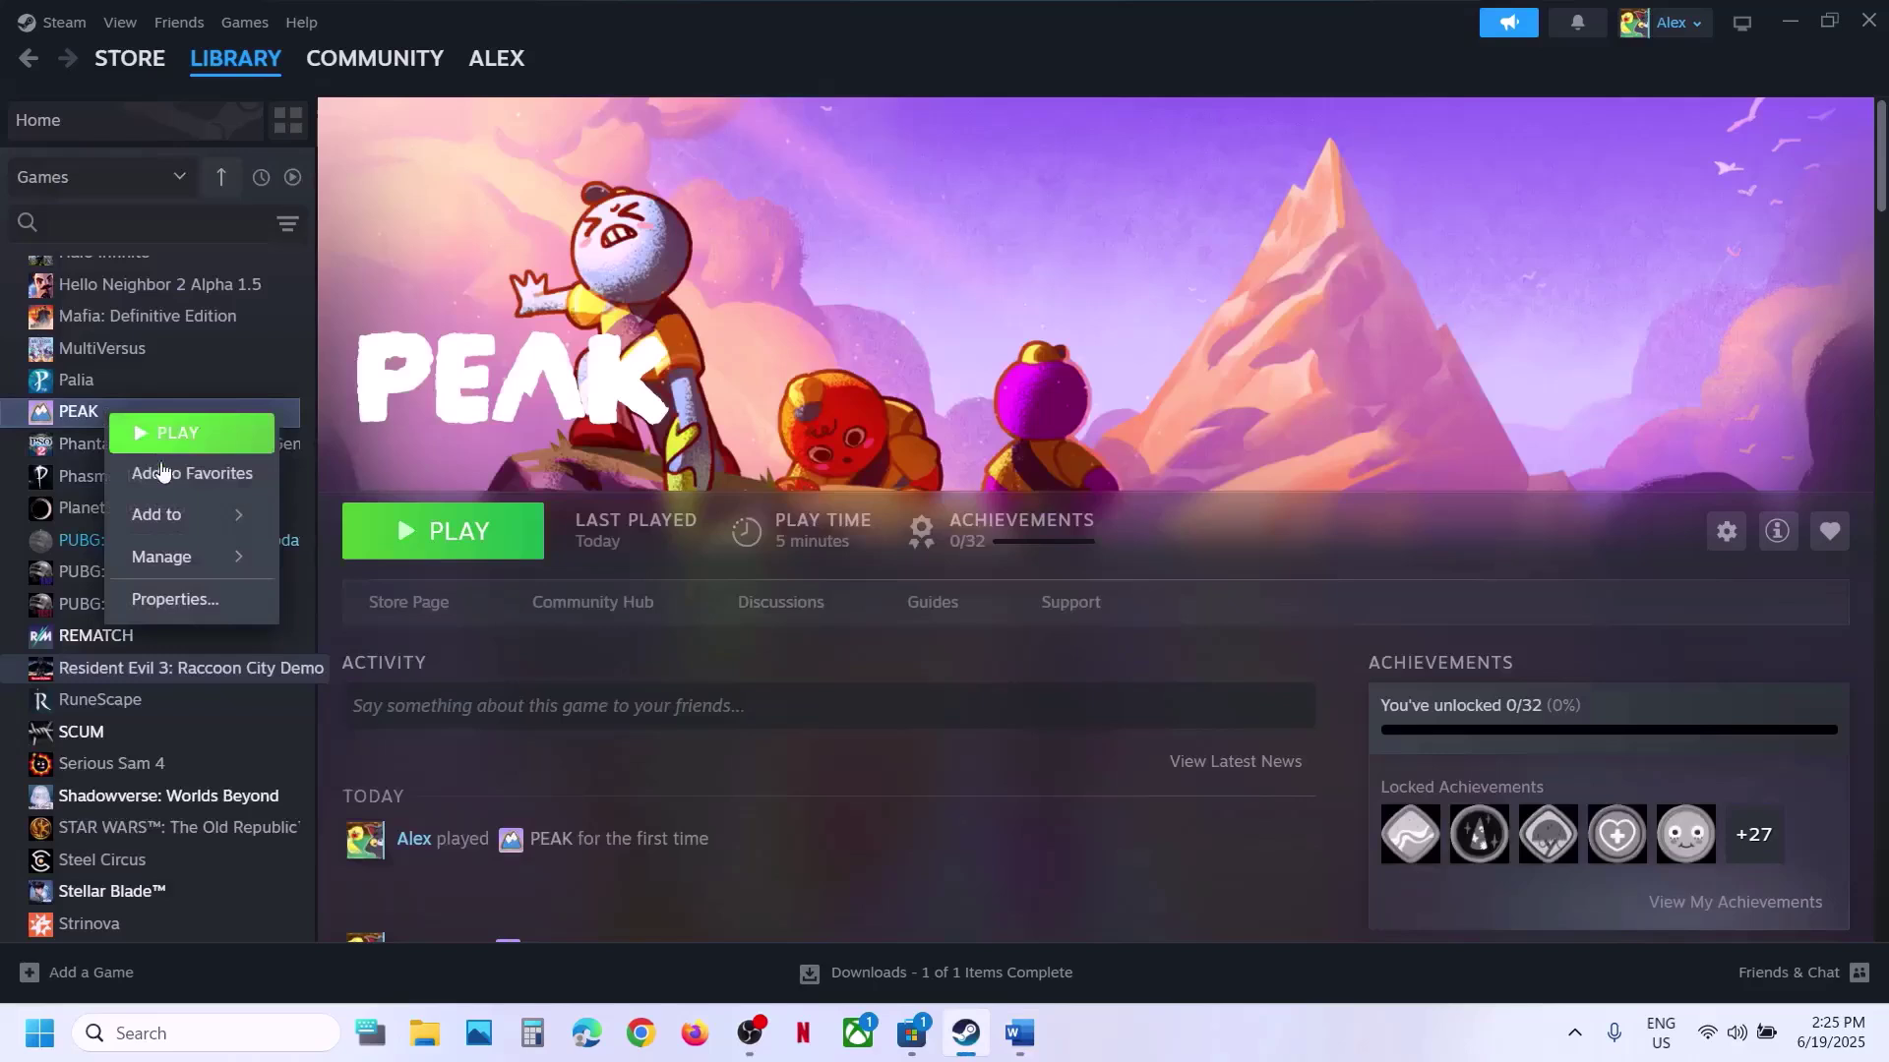
left_click(174, 599)
left_click(851, 528)
left_click_drag(851, 528, 610, 548)
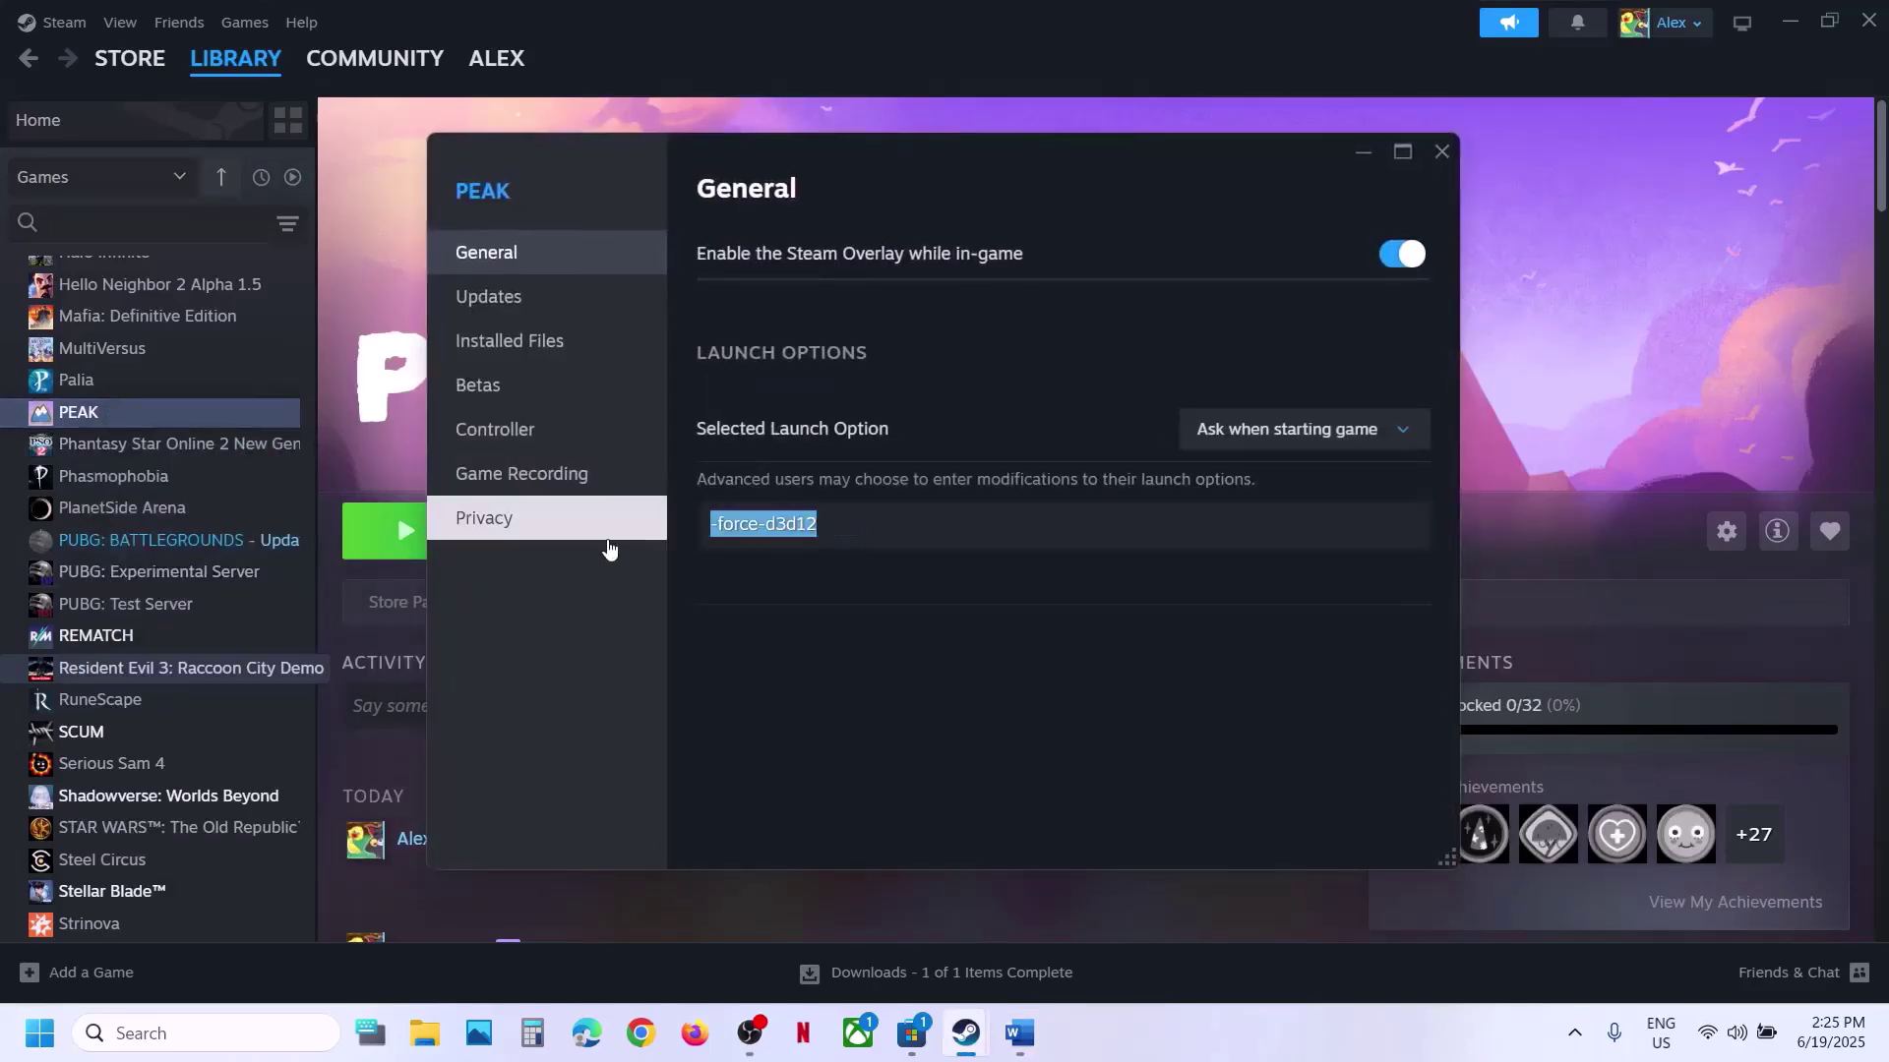
key("End")
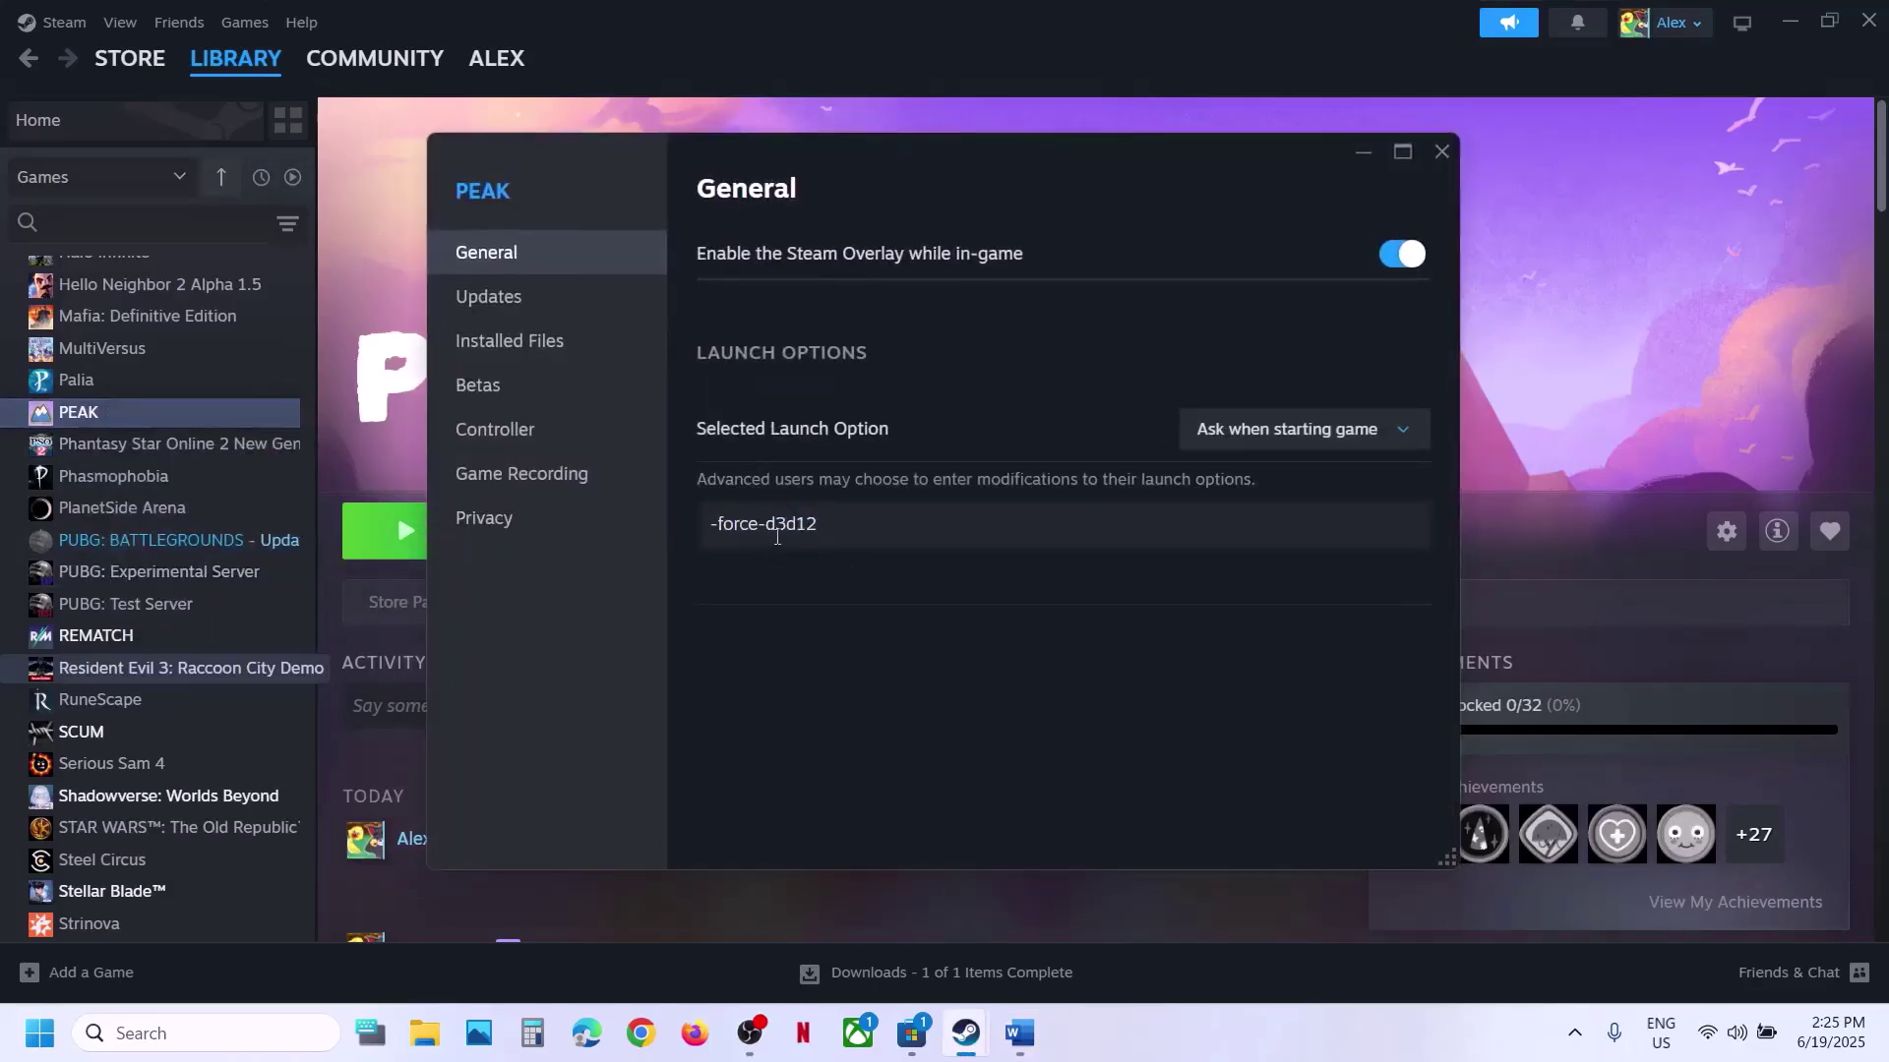
left_click(879, 623)
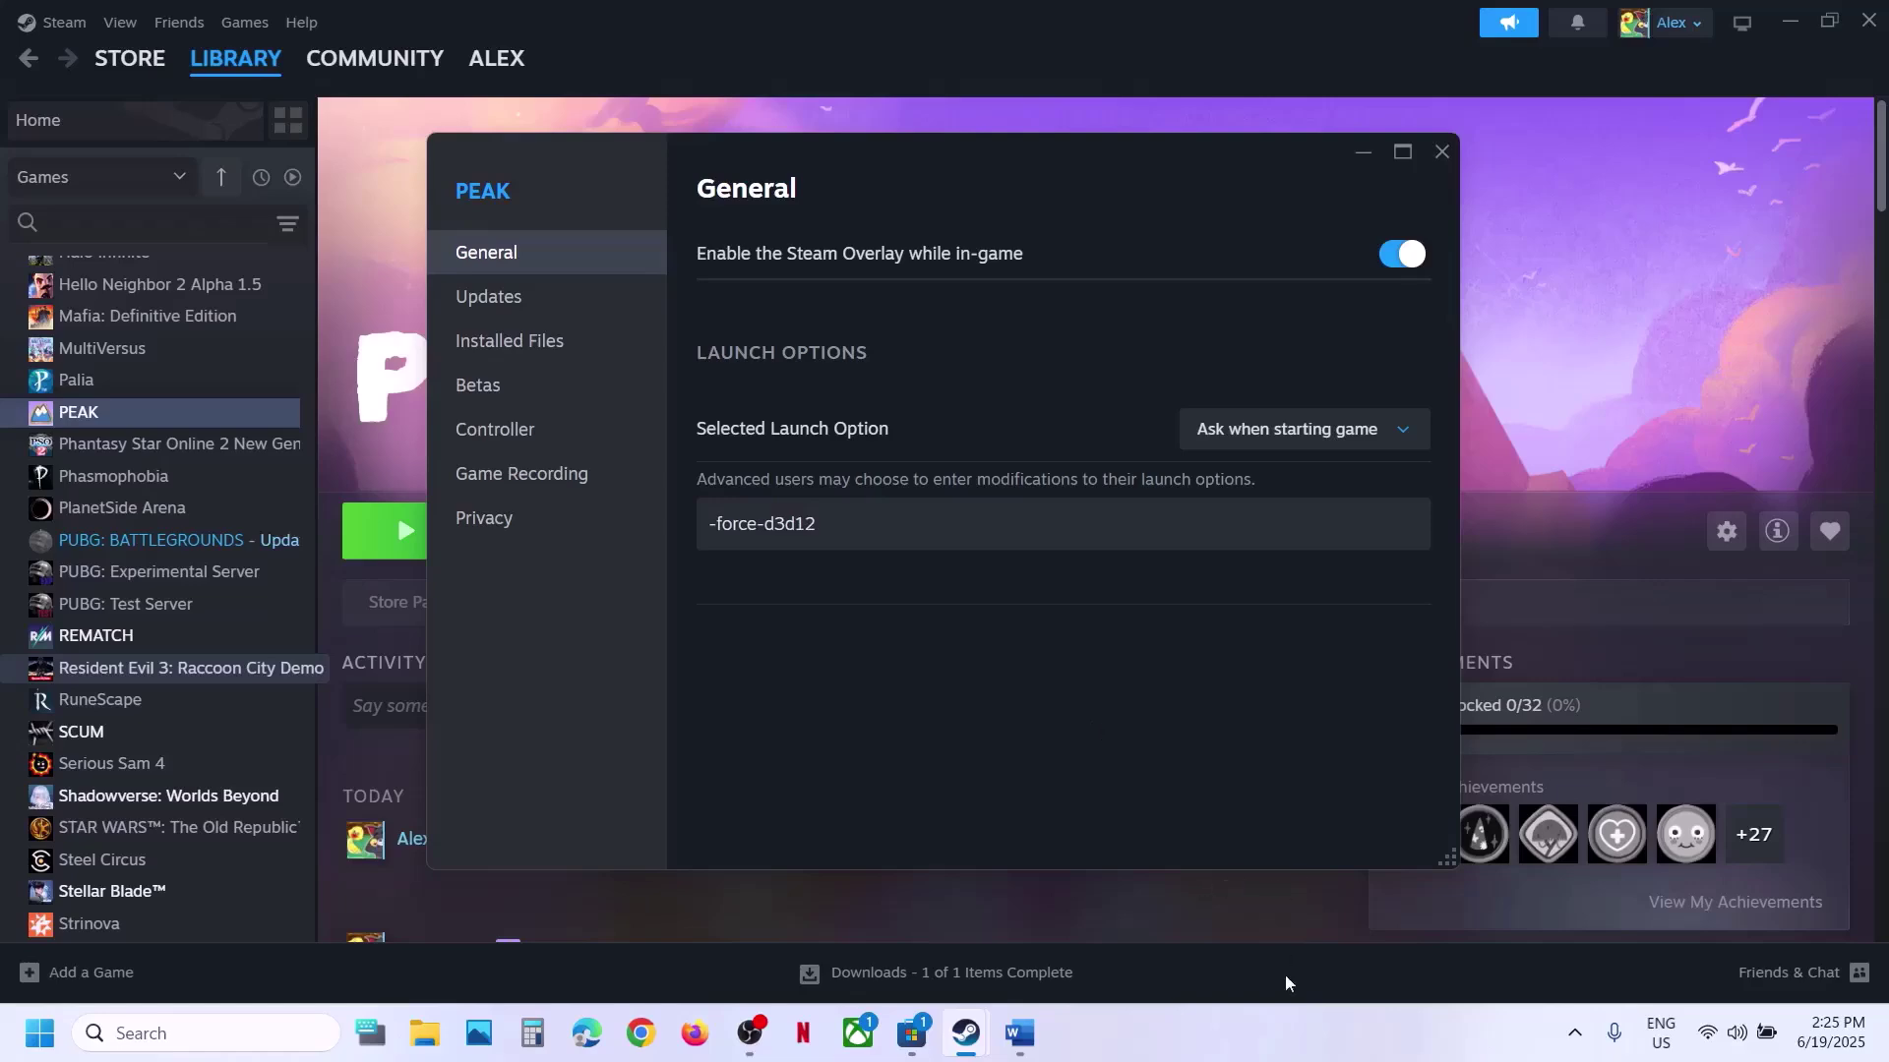
key("Escape")
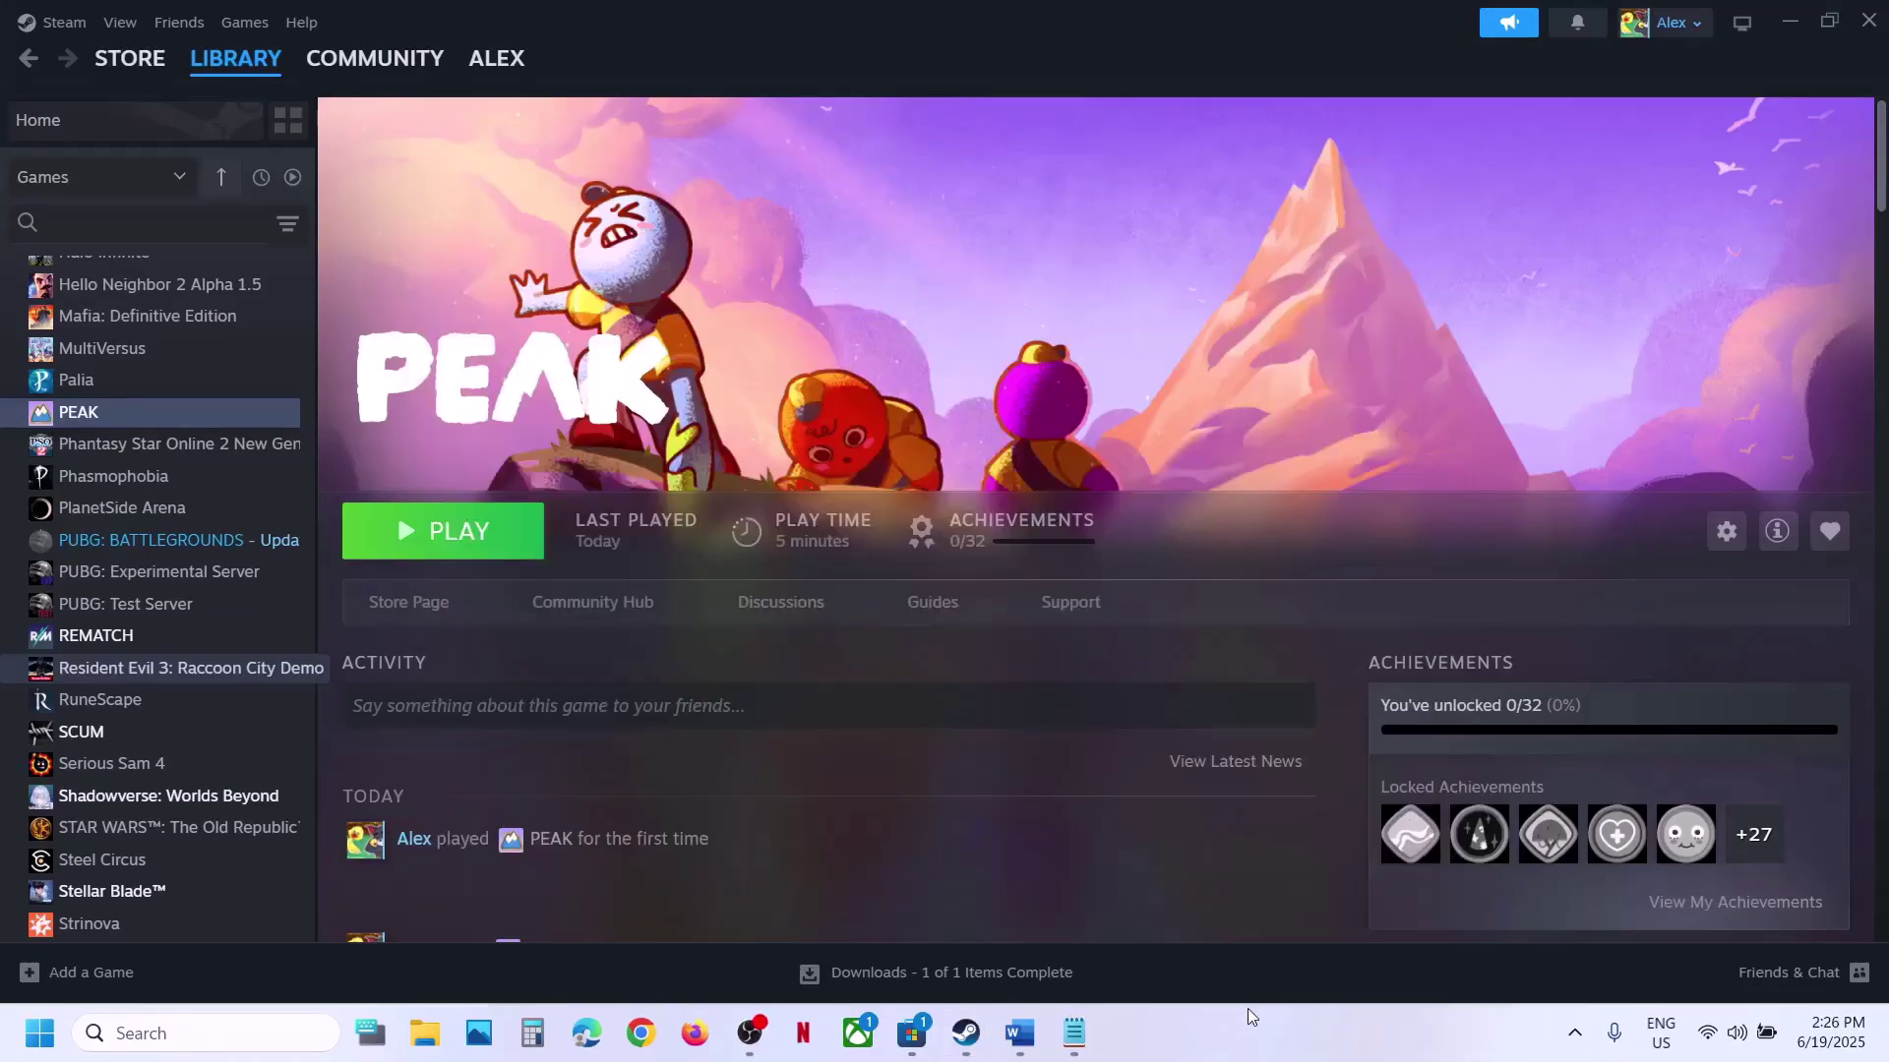
Copy the alternative launch option -force-vulkan from Step 3 of the Word notes, and return to Steam
left_click(1019, 1032)
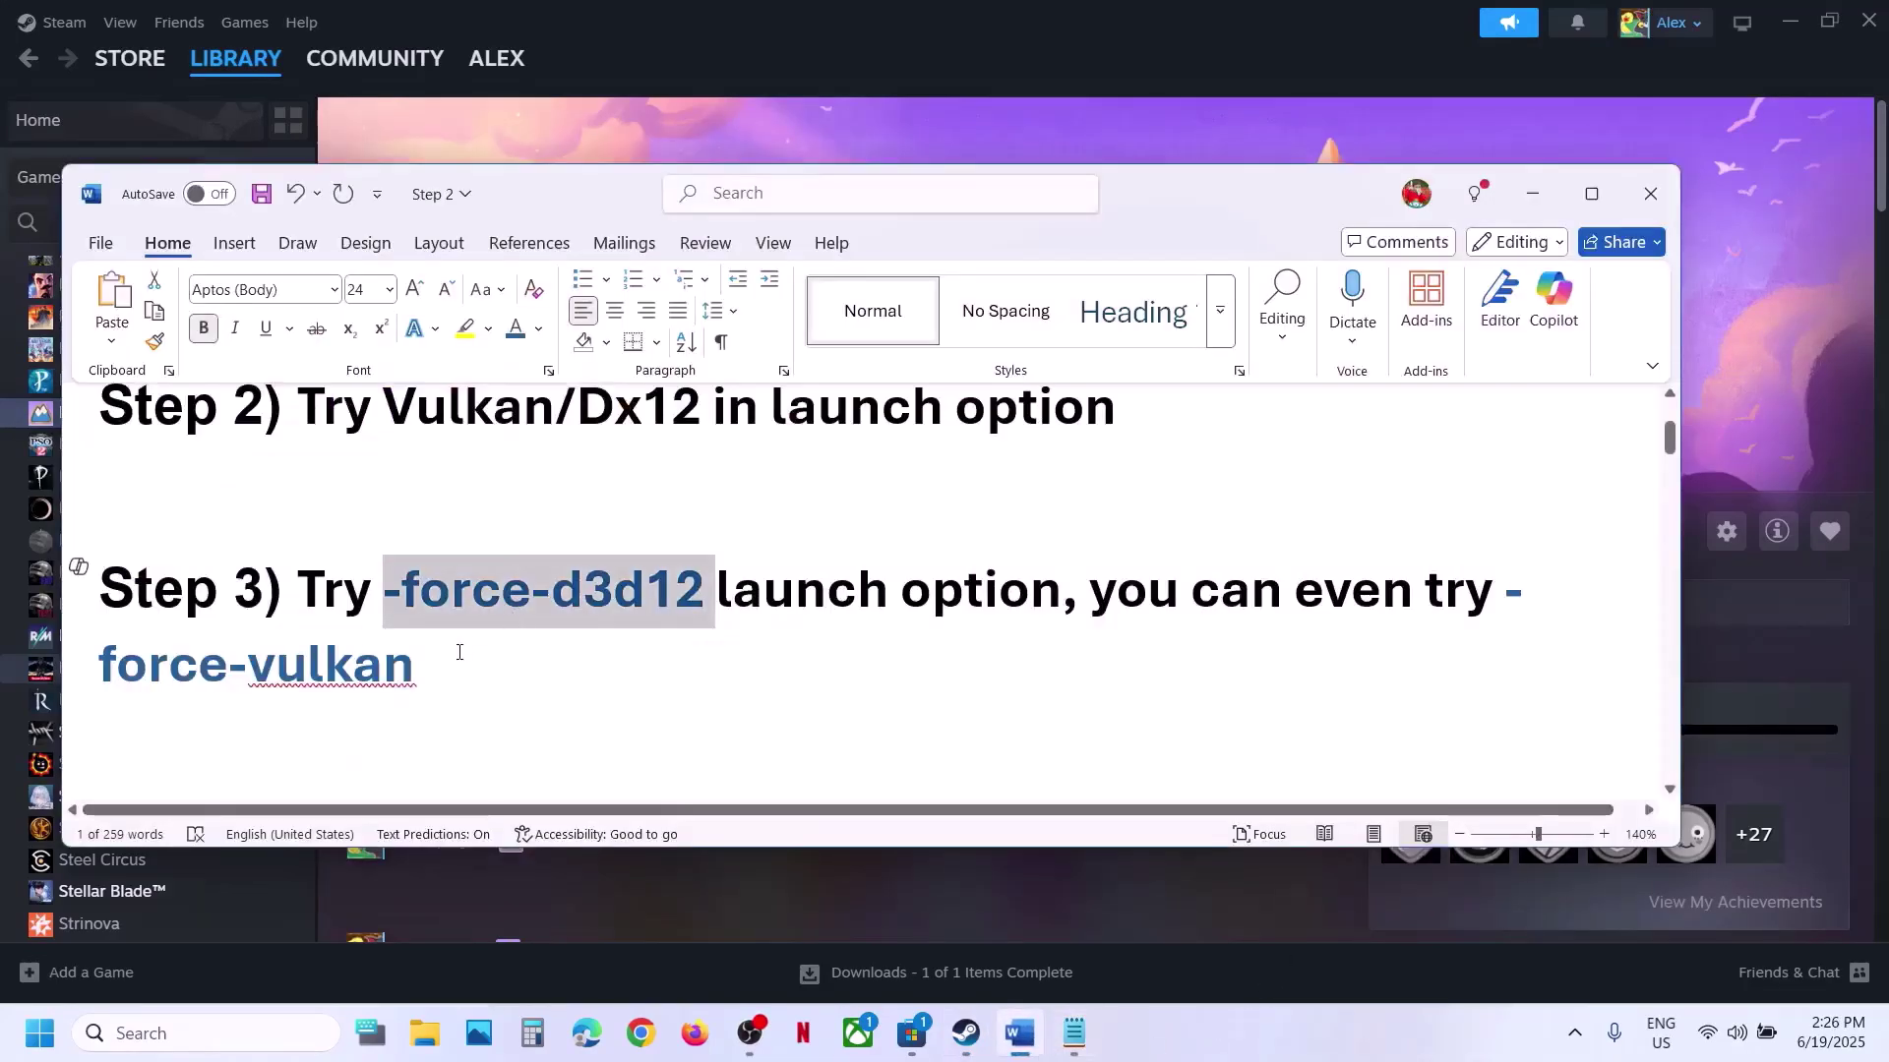
left_click_drag(451, 663, 1508, 594)
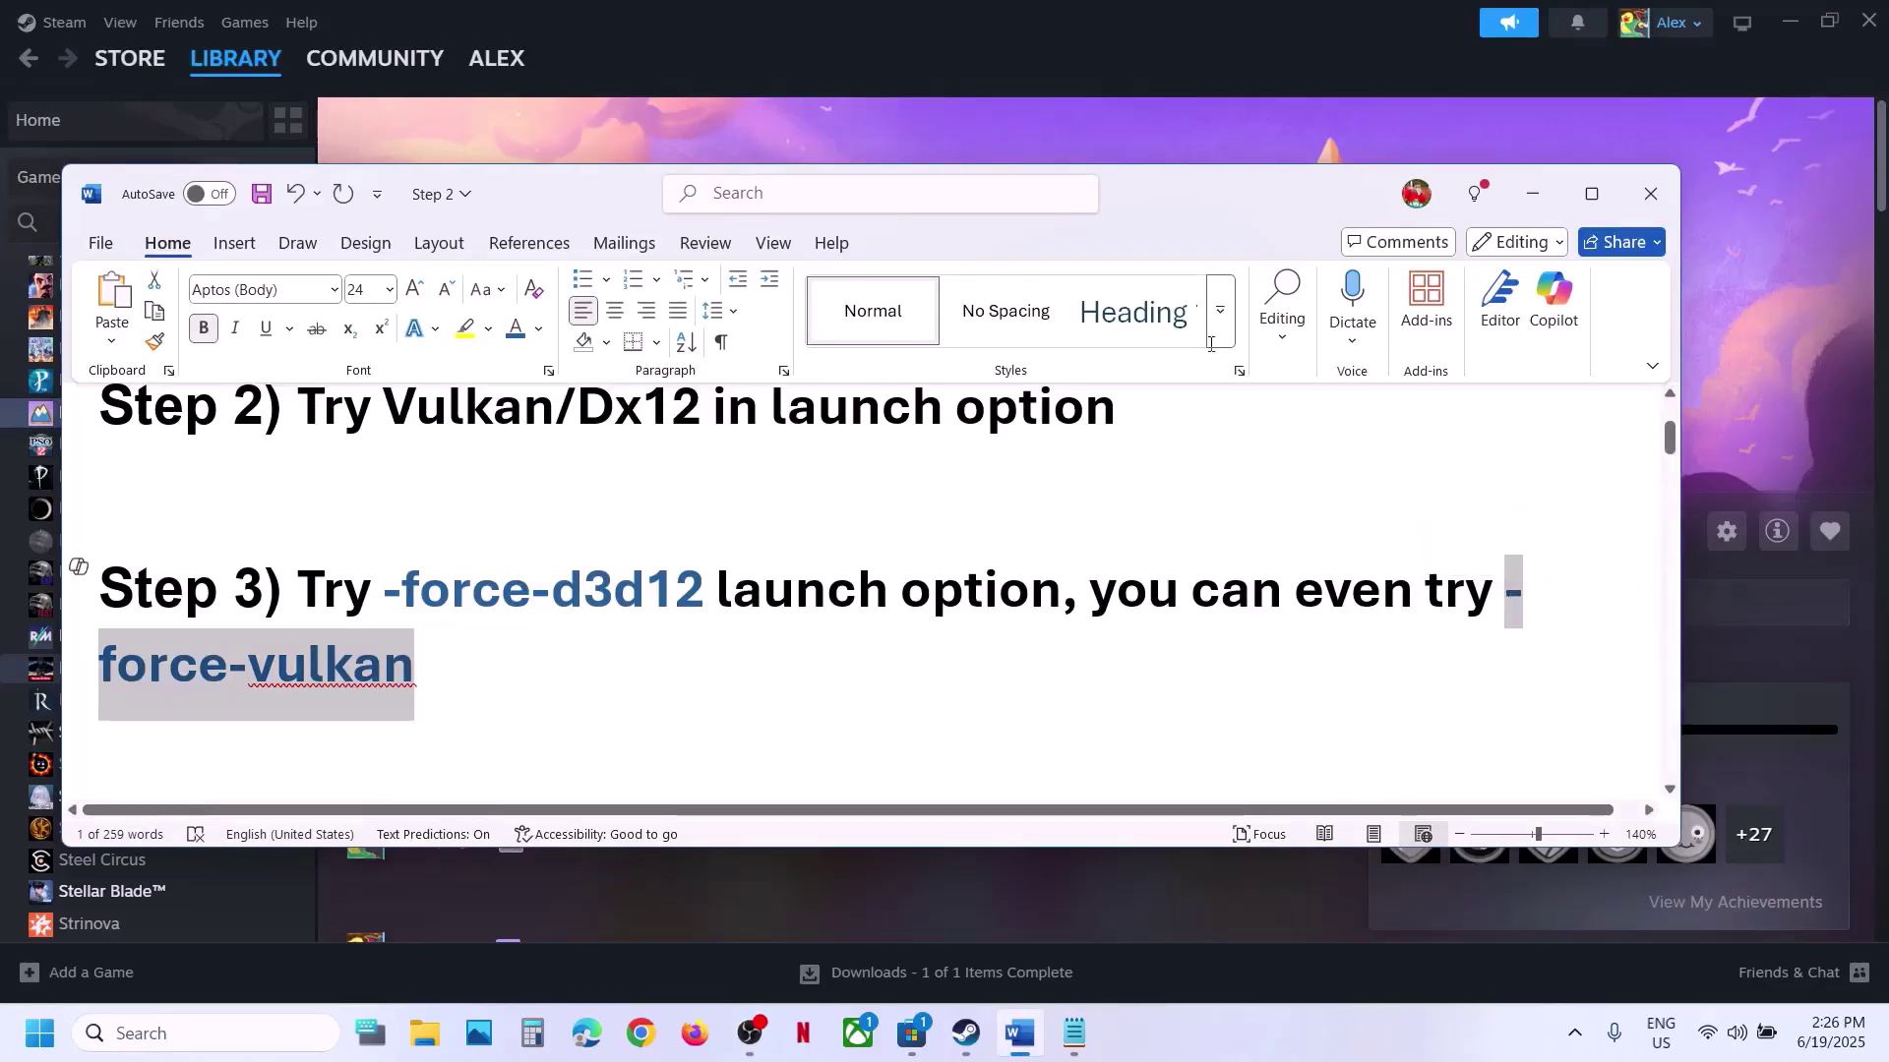
left_click(756, 120)
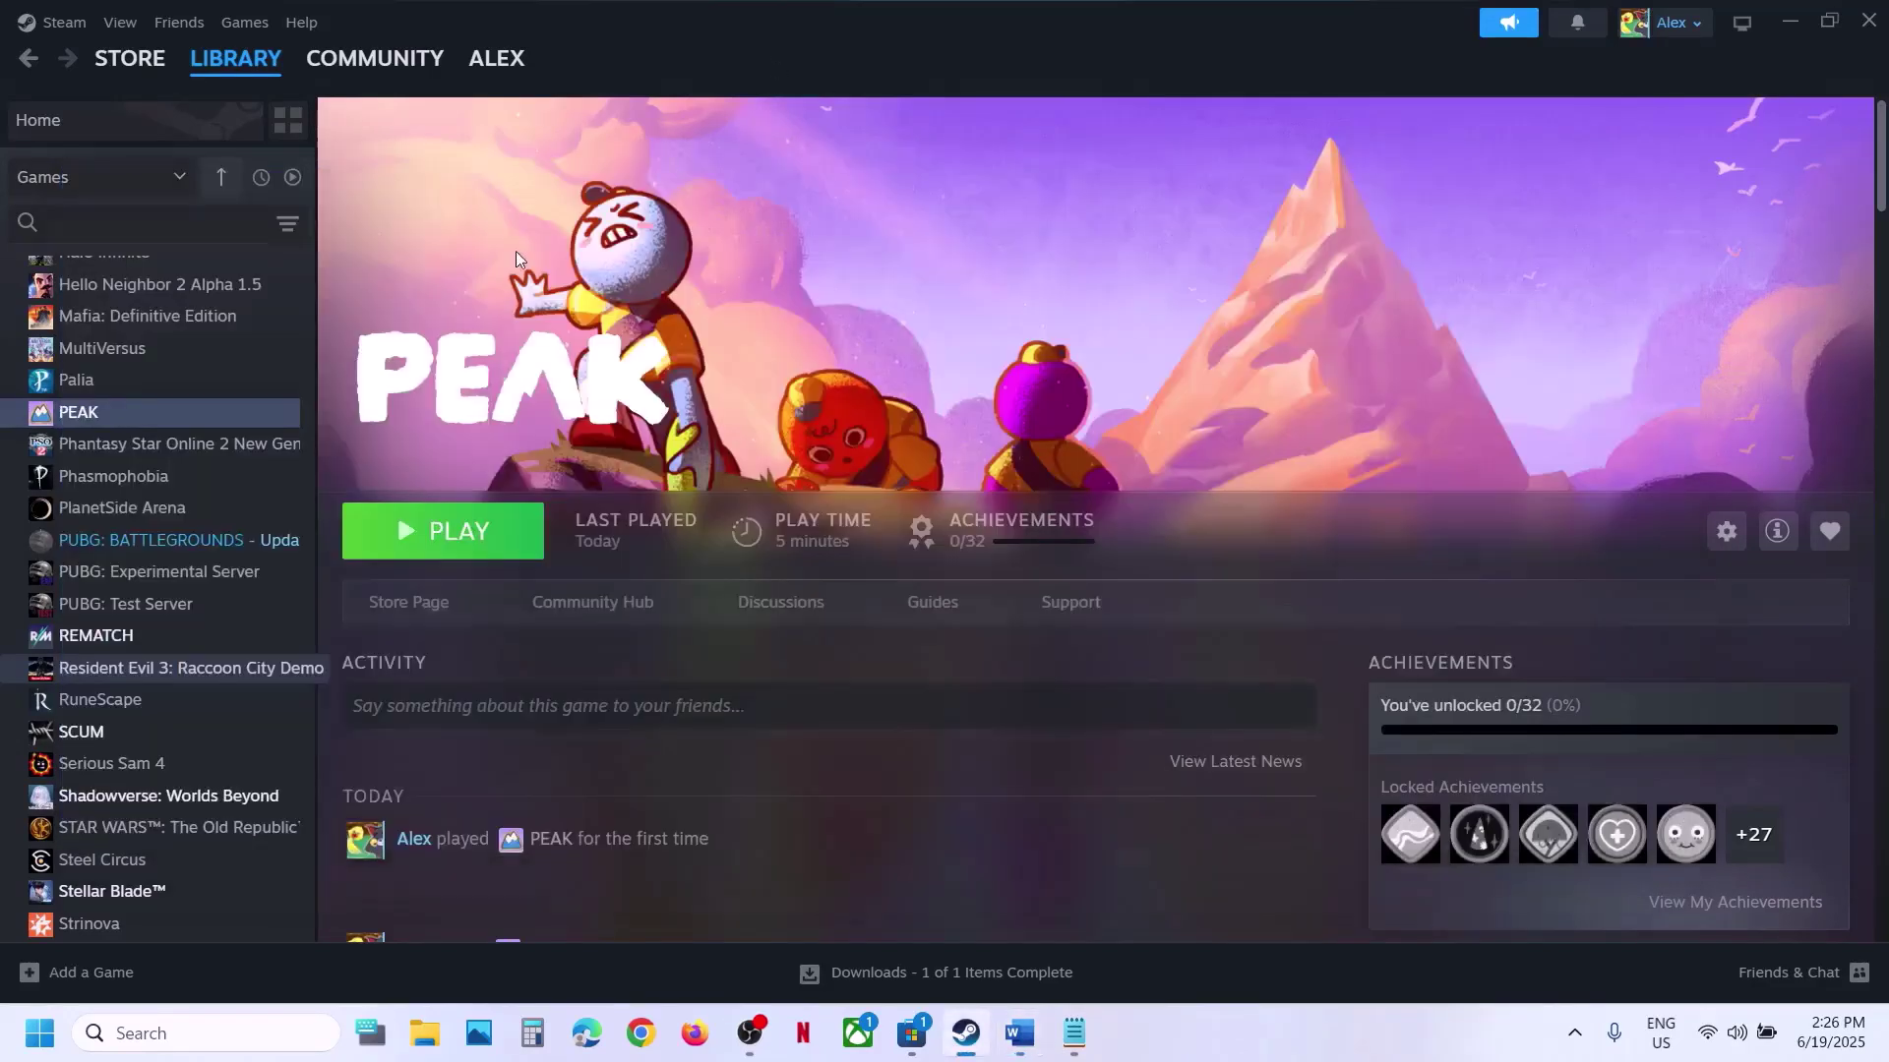
Replace PEAK's advanced launch options with -force-vulkan, leaving the selected launch option on Ask when starting game
right_click(89, 417)
left_click(169, 606)
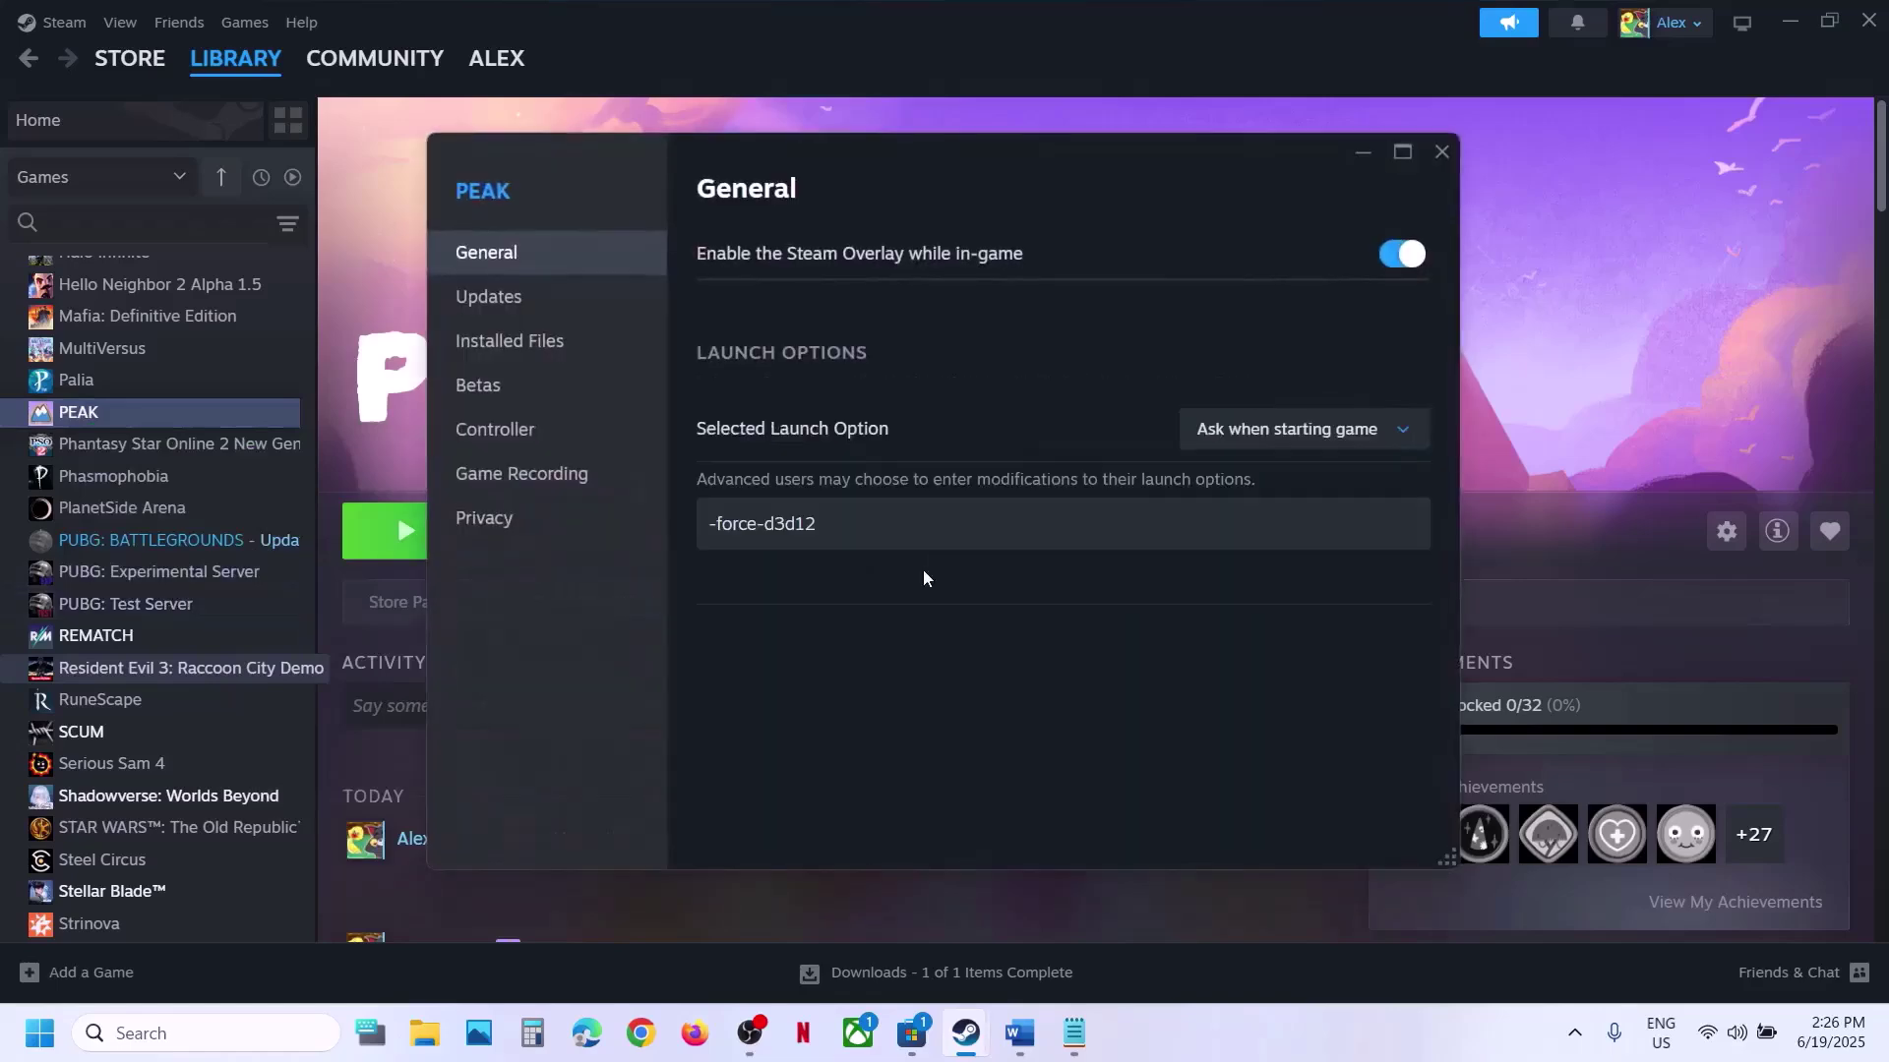
left_click_drag(852, 515, 669, 518)
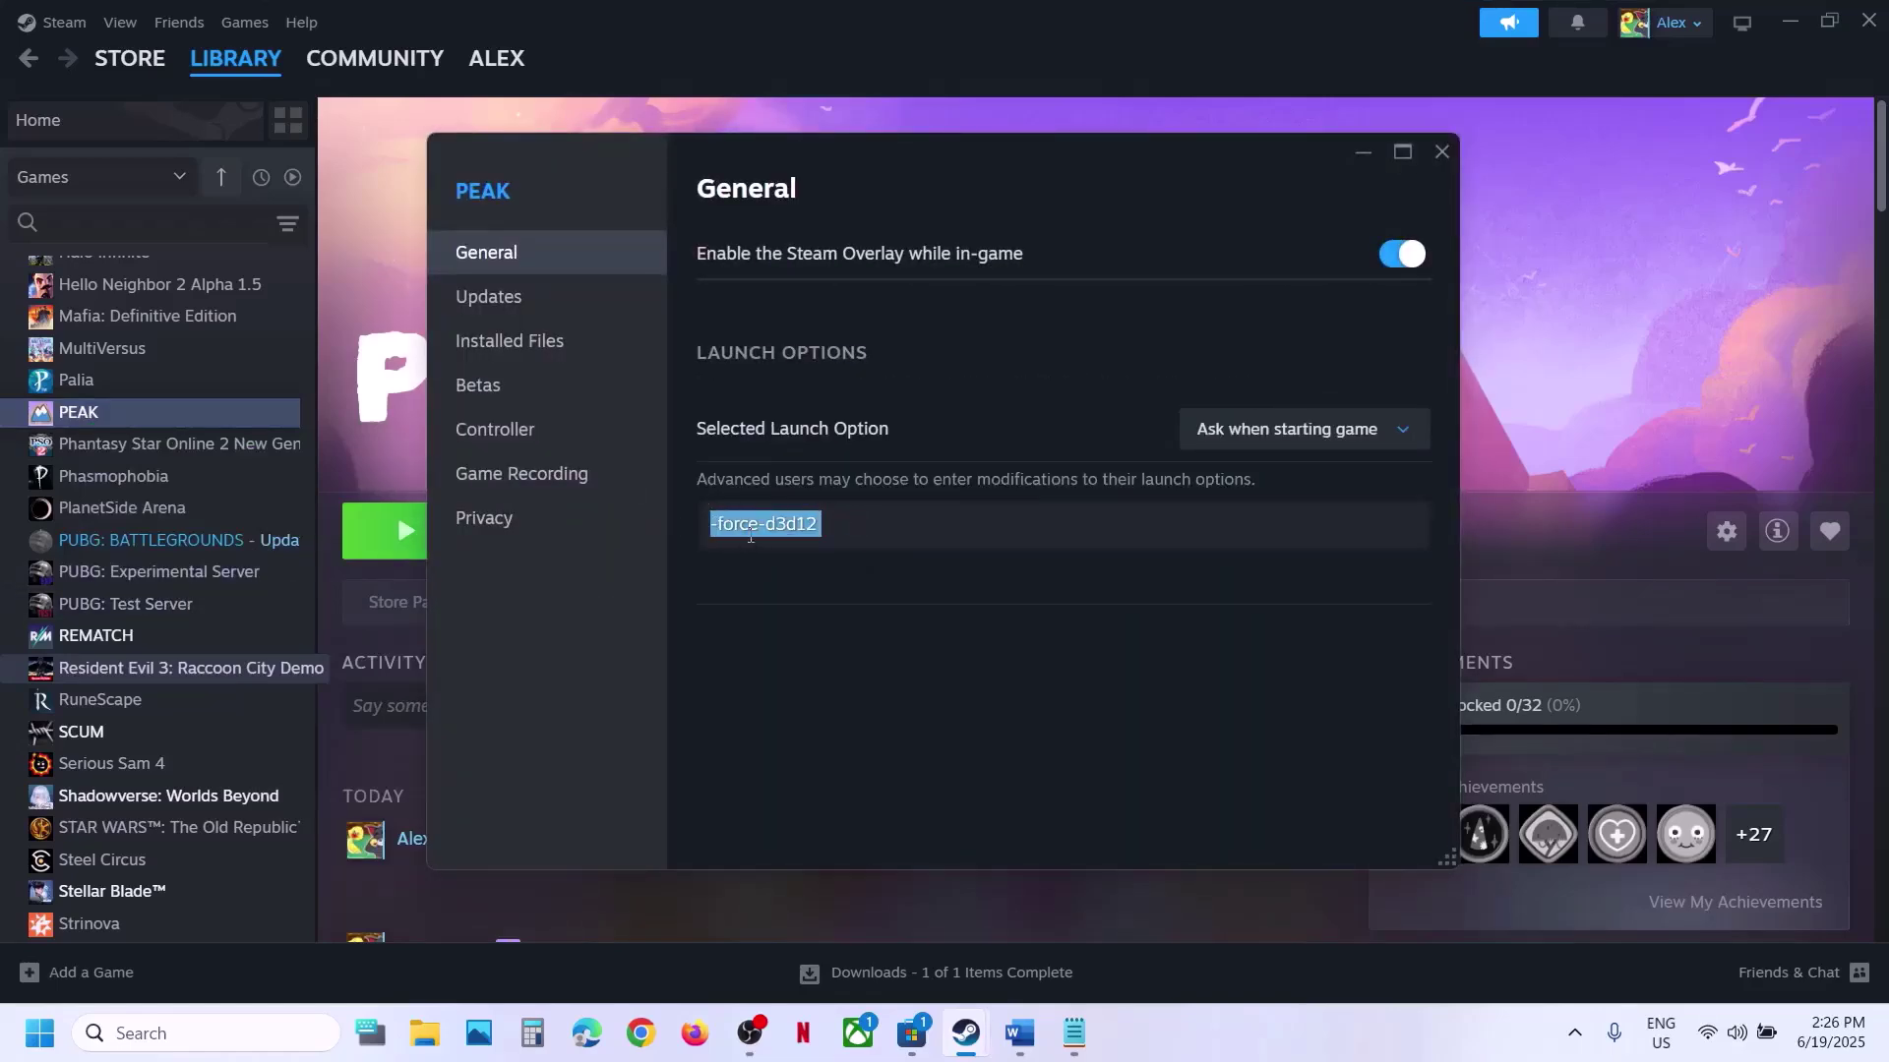
left_click(1348, 444)
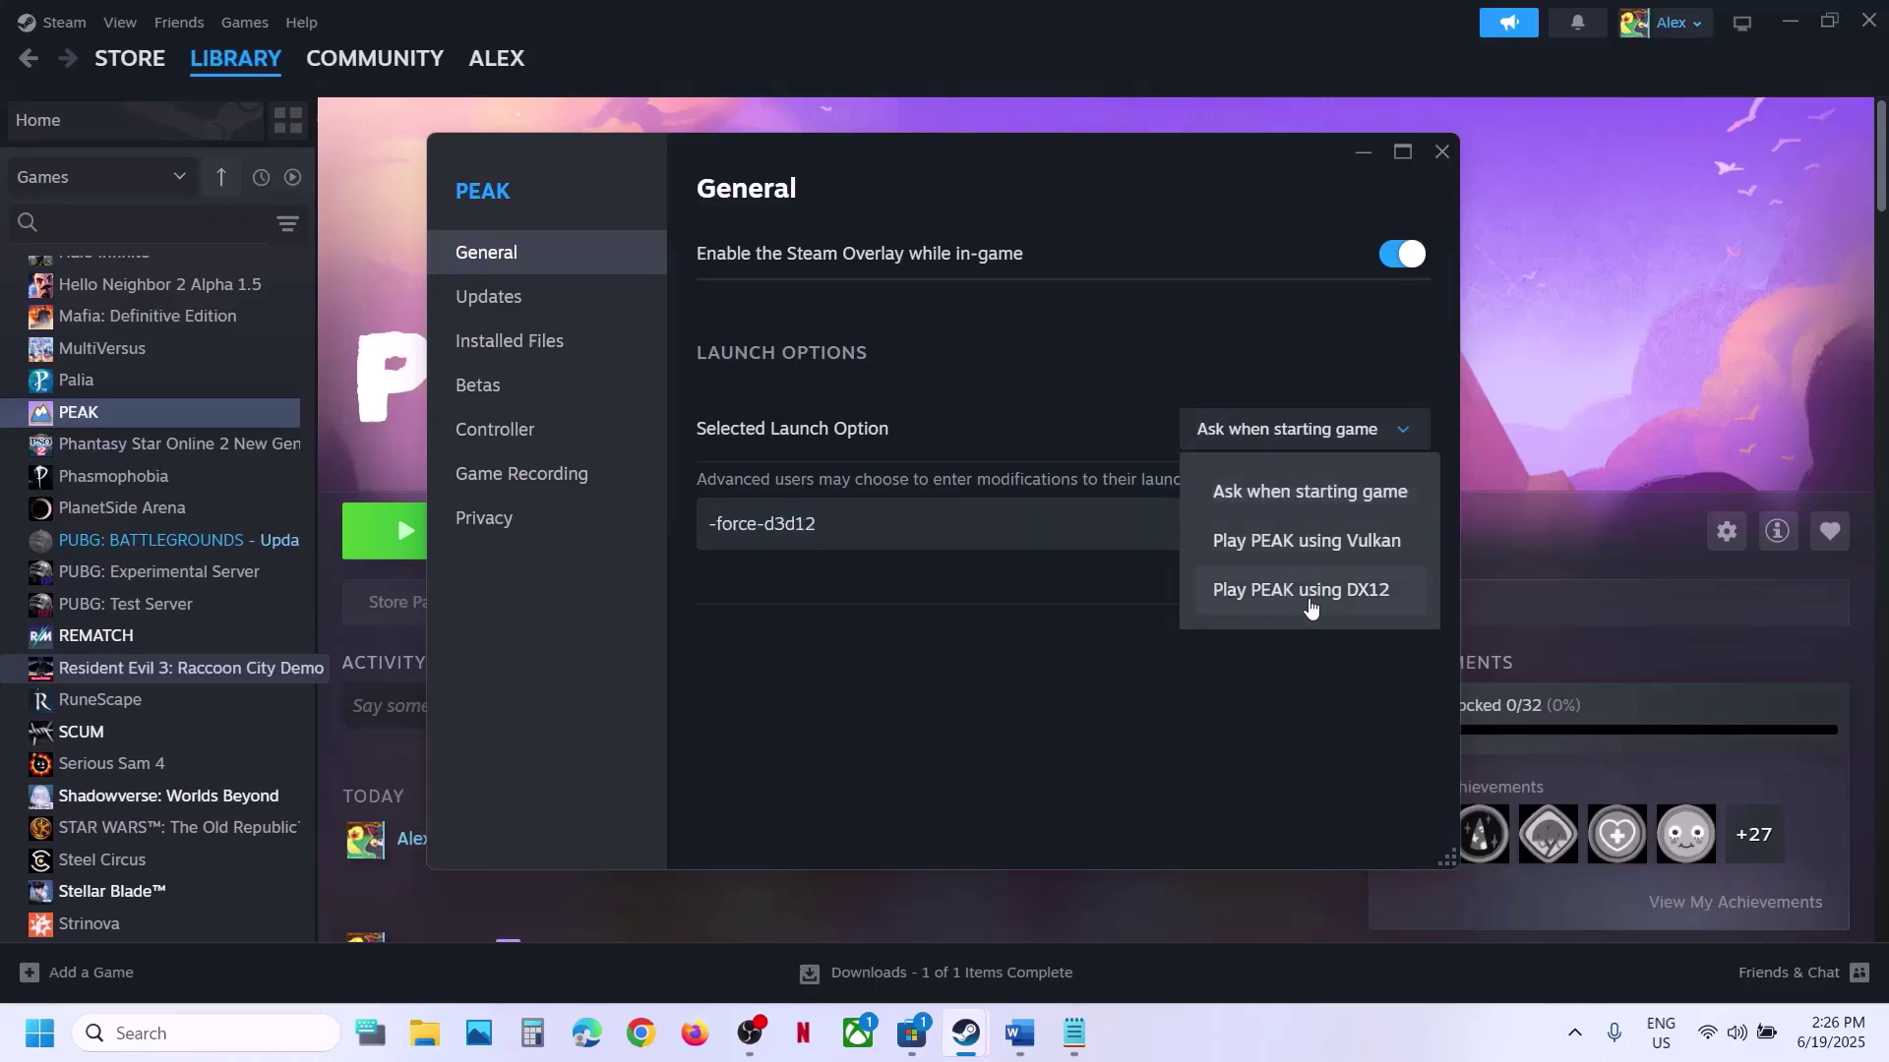
left_click(1074, 645)
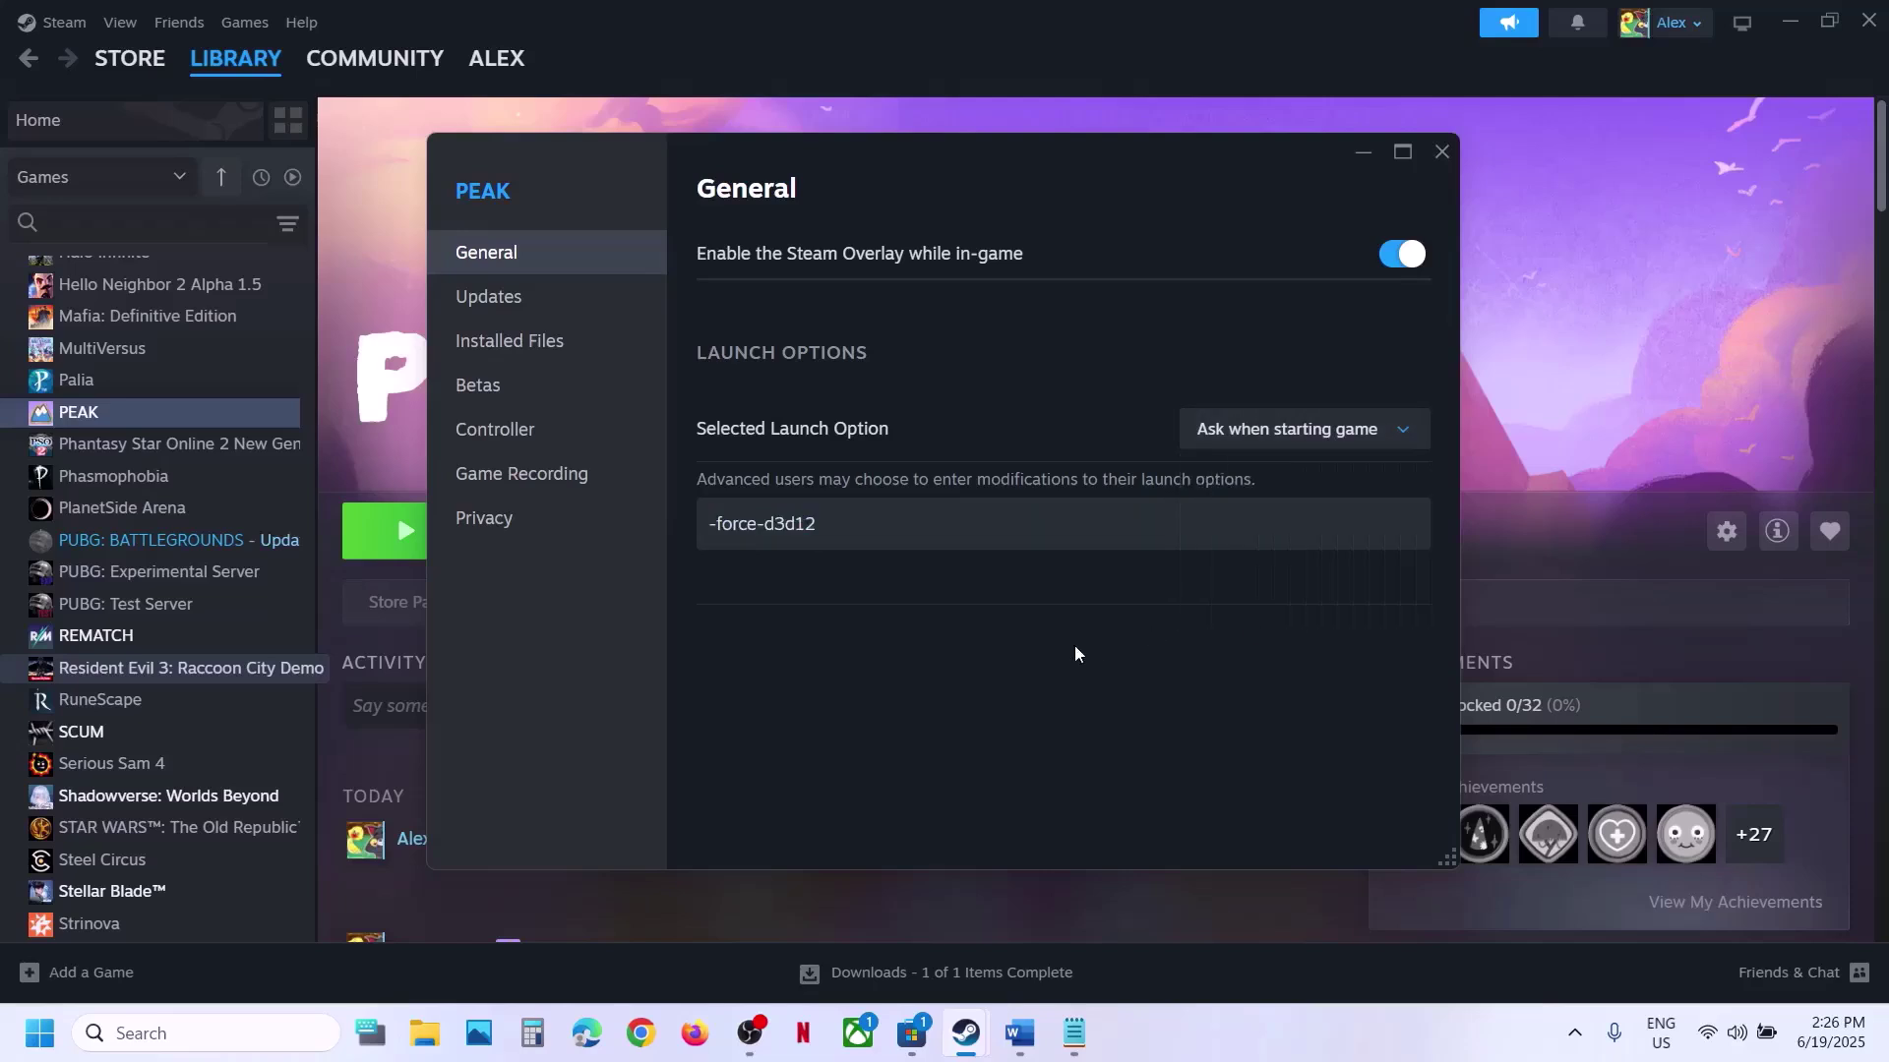
triple_click(851, 507)
type("-force-vulkan")
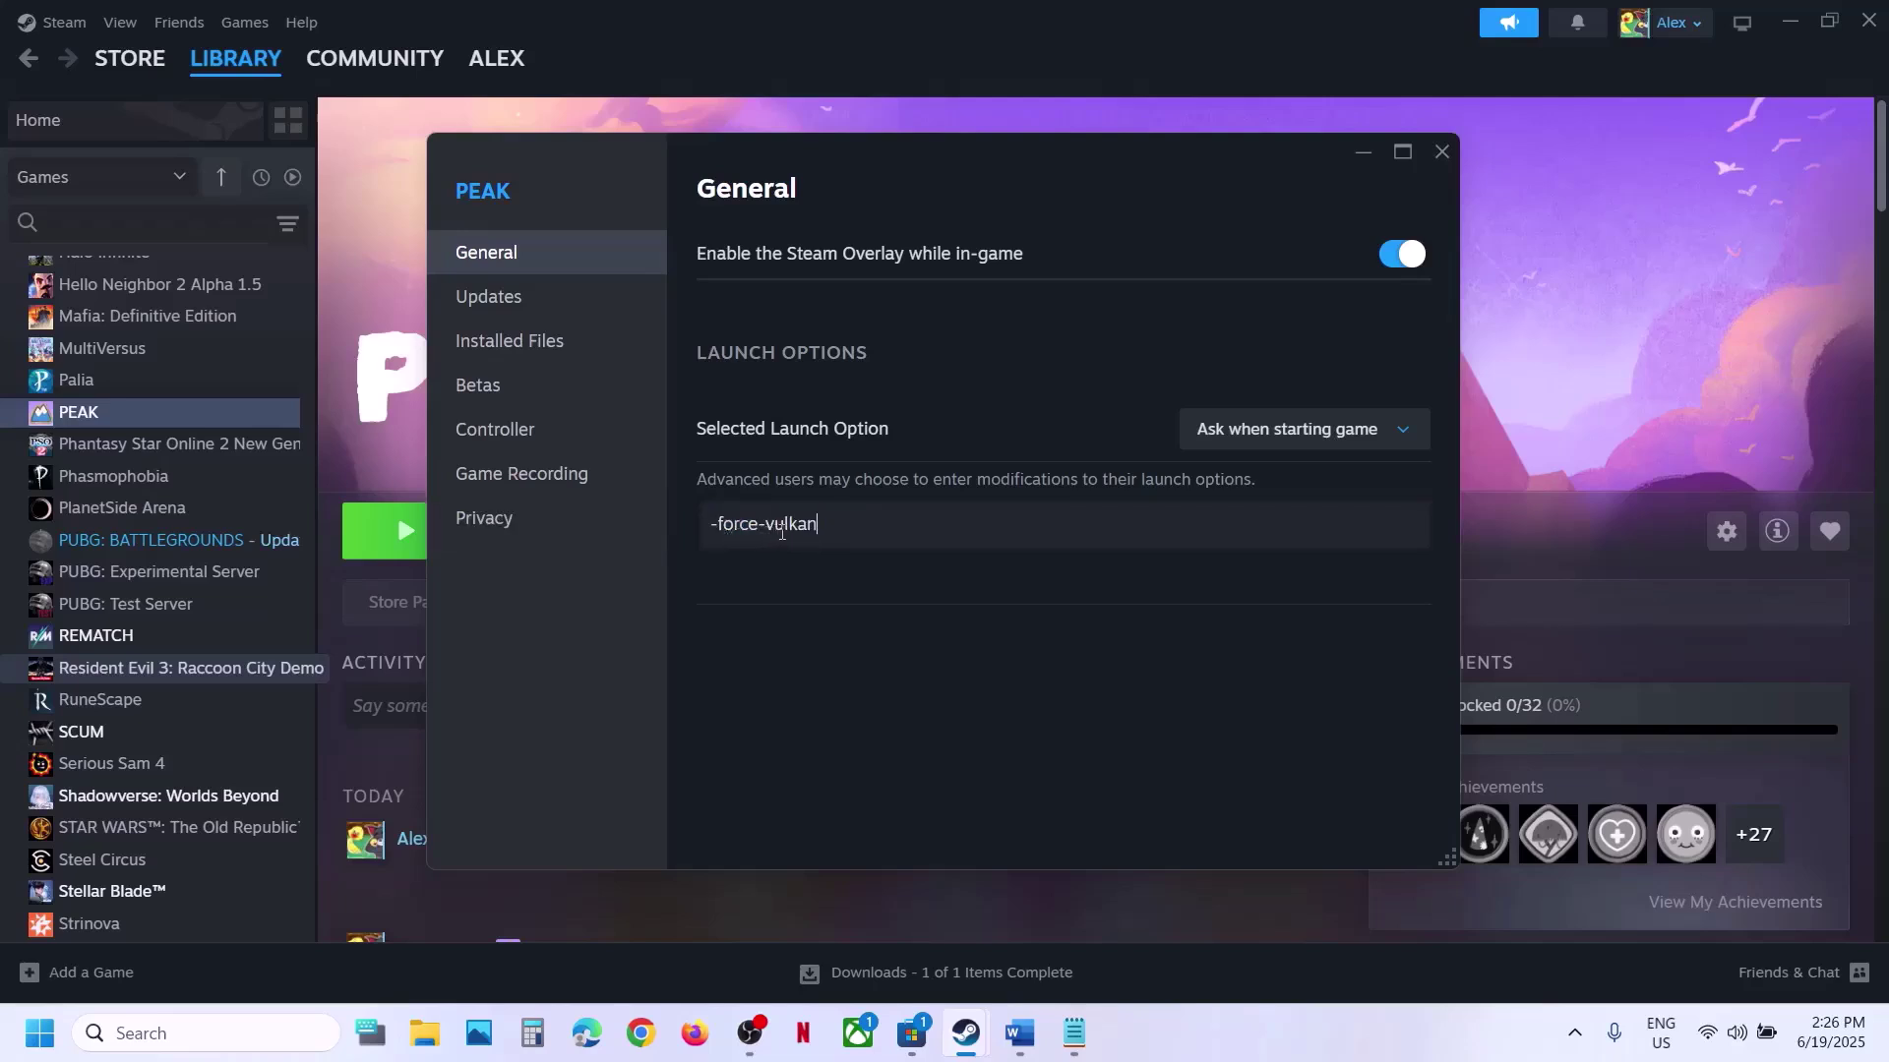
left_click(1359, 435)
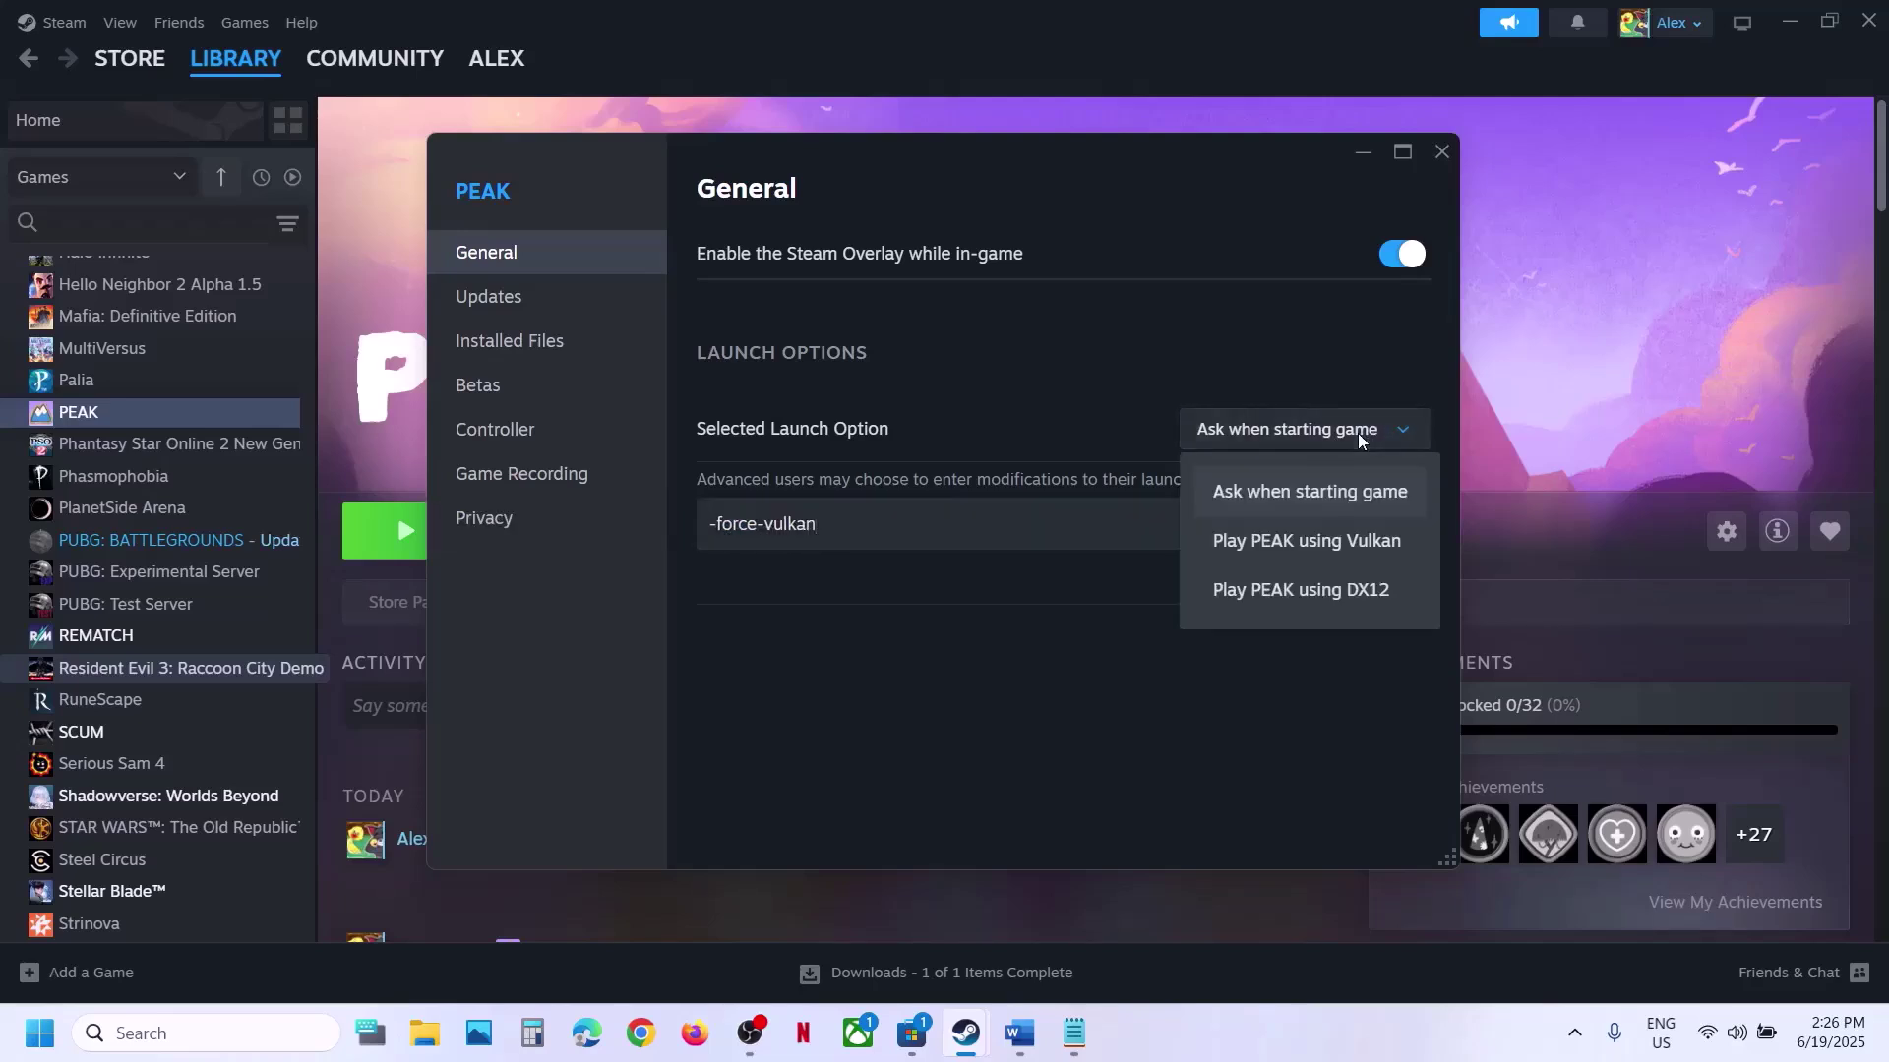
left_click(1071, 393)
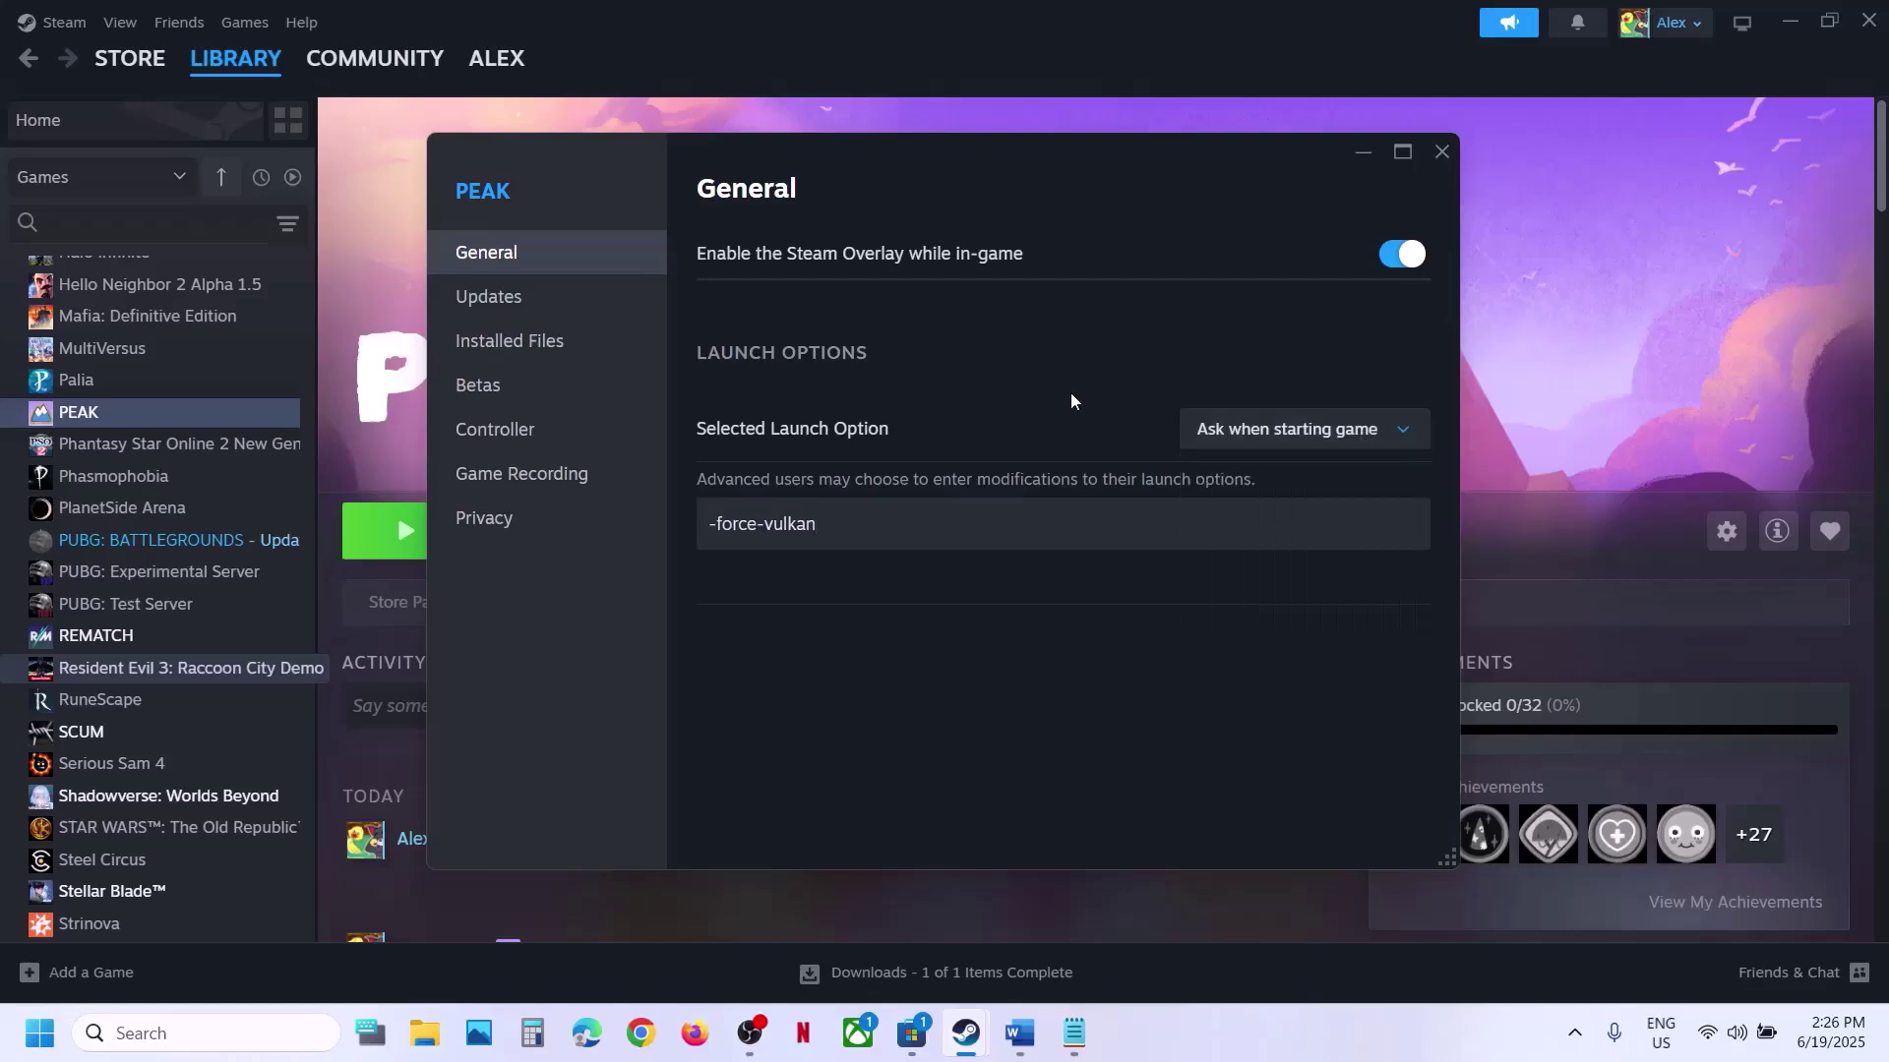
Clear PEAK's advanced launch options and close the game's properties
left_click_drag(957, 527, 670, 534)
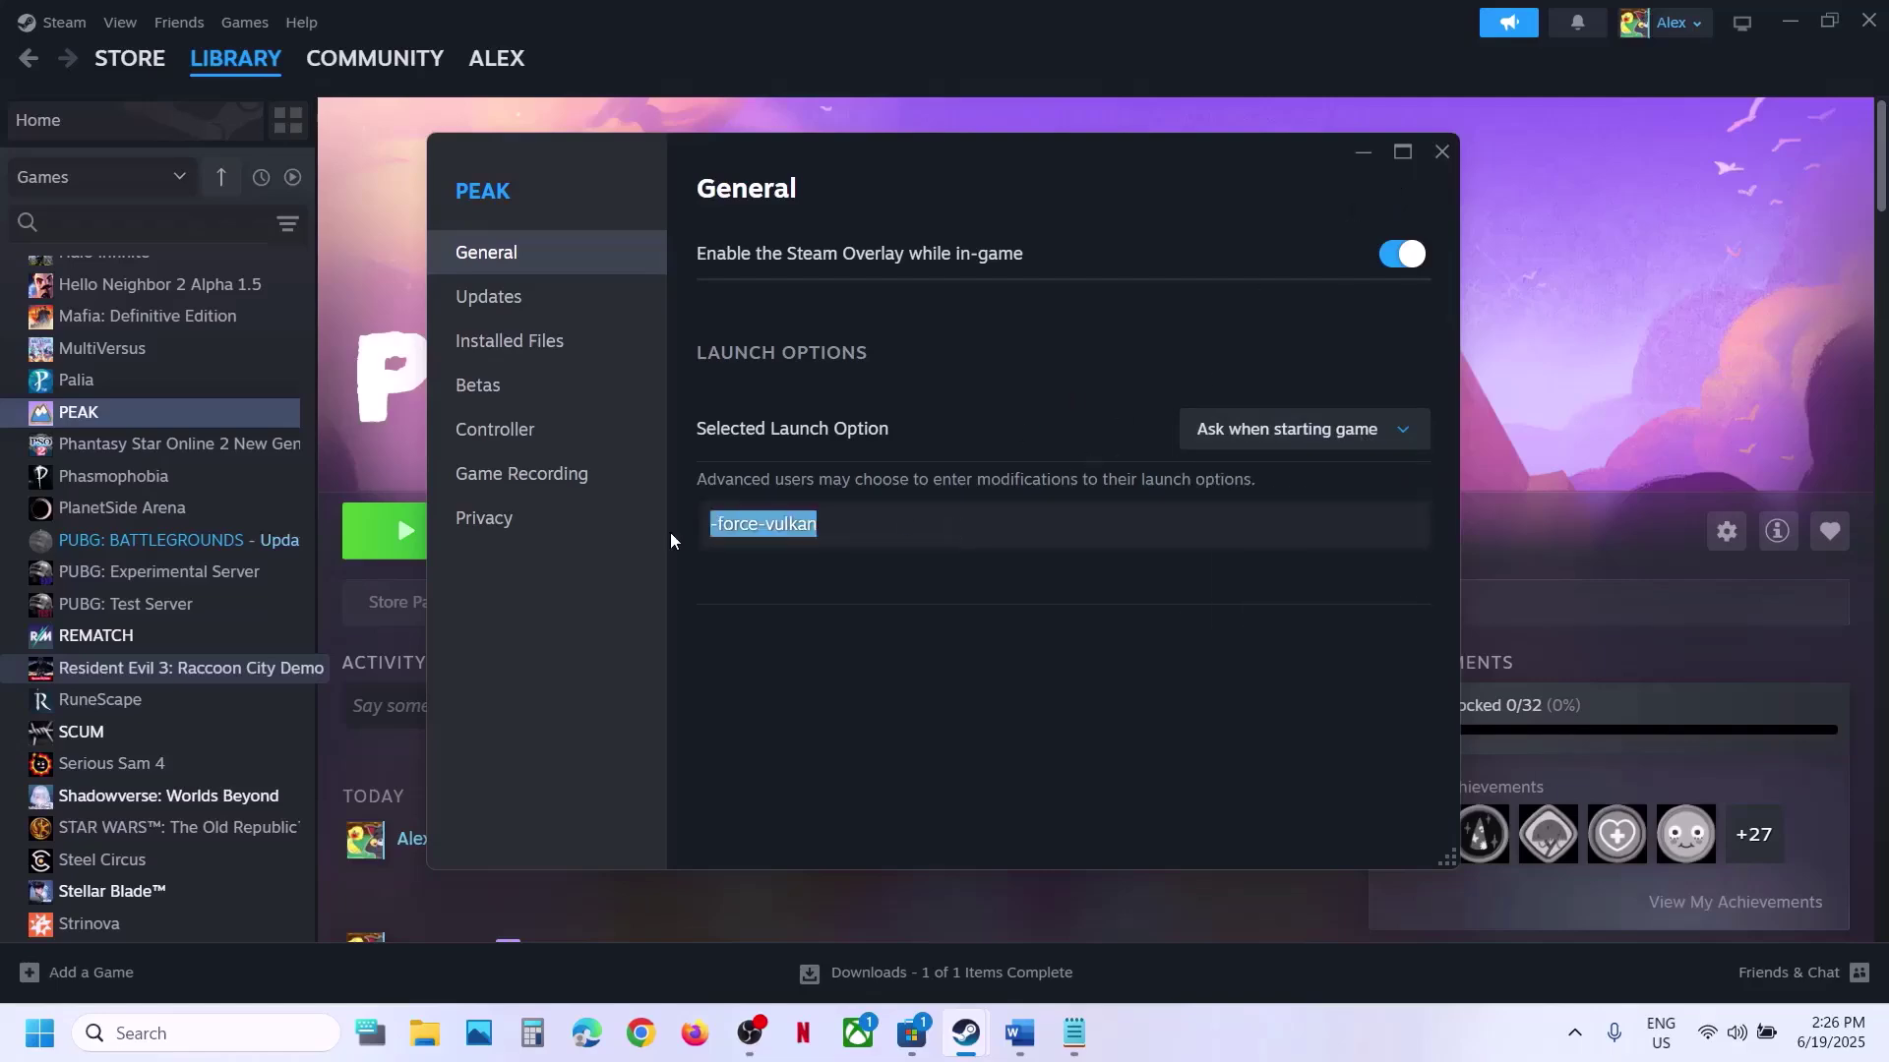
key("BackSpace")
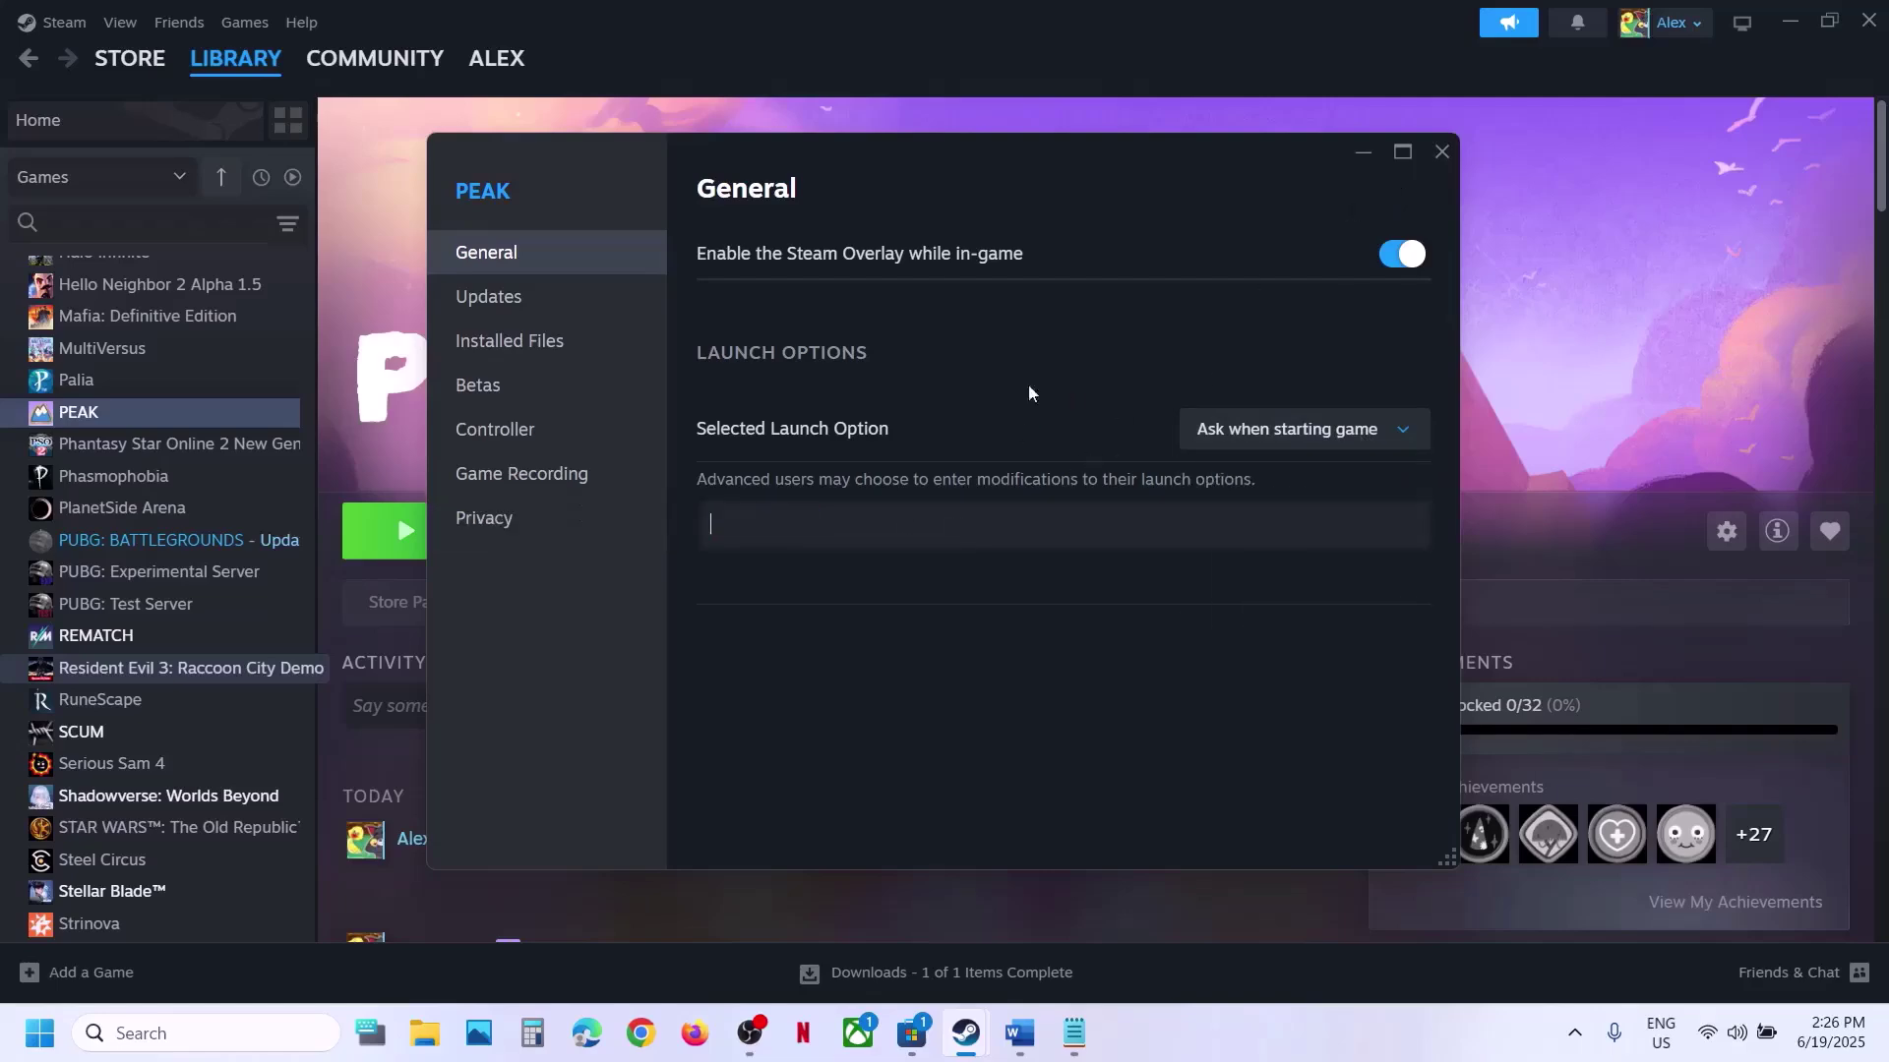
left_click(1439, 150)
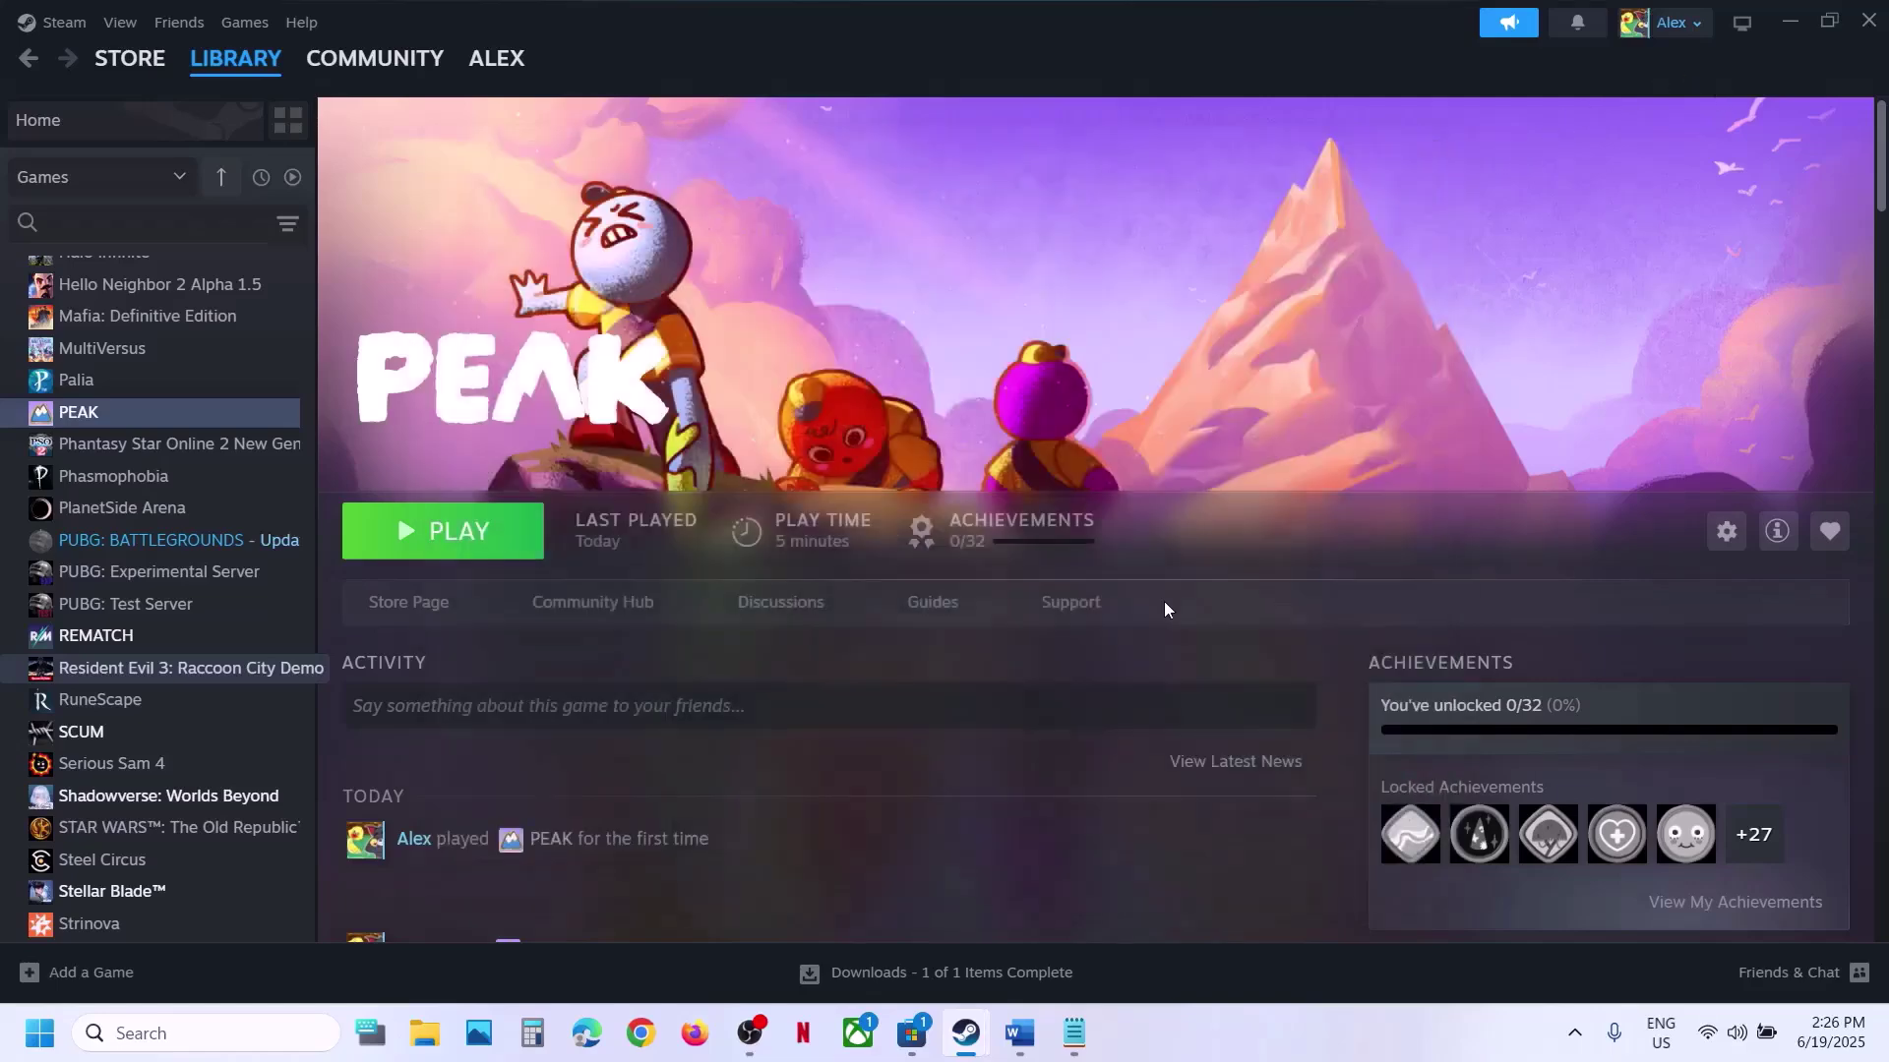
Consult Step 4 of the Word notes, and open Registry Editor, allowing it to make changes to the device
left_click(1019, 1033)
scroll(731, 676, "down", 2)
scroll(732, 676, "down", 1)
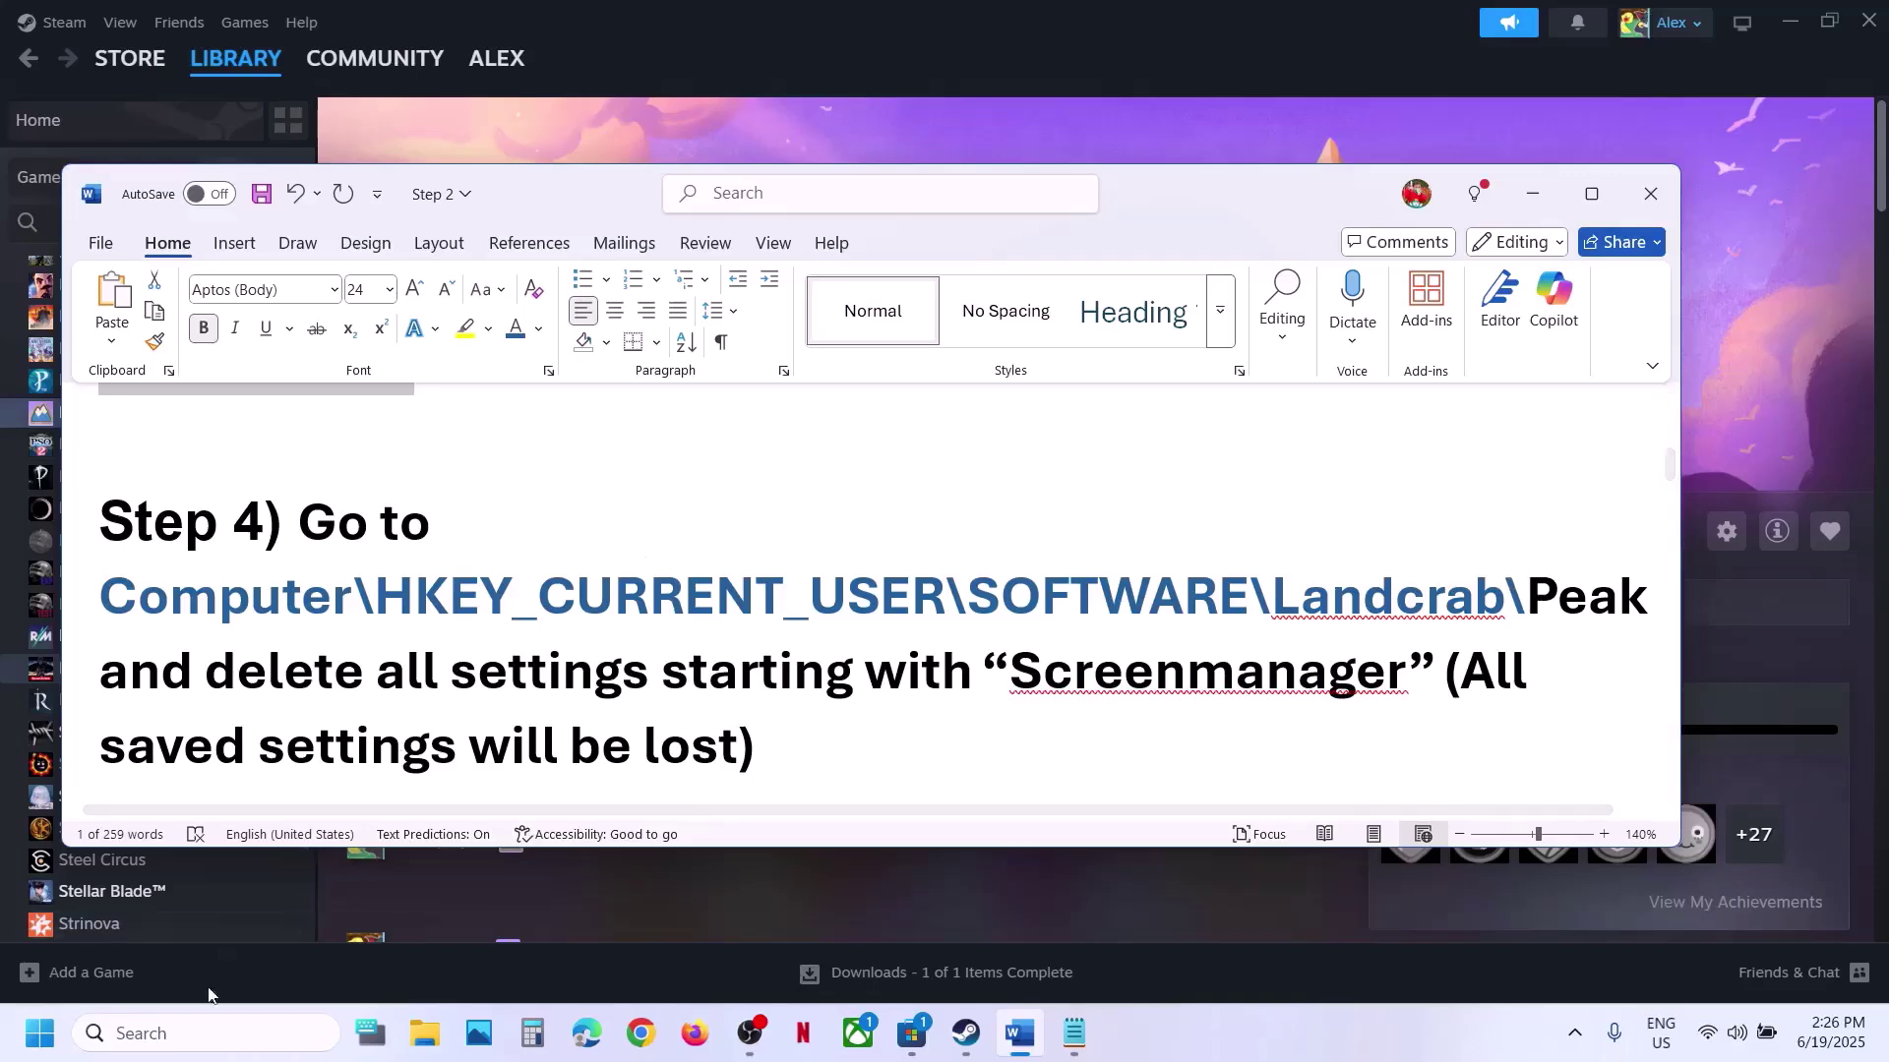
left_click(178, 1036)
type("regi")
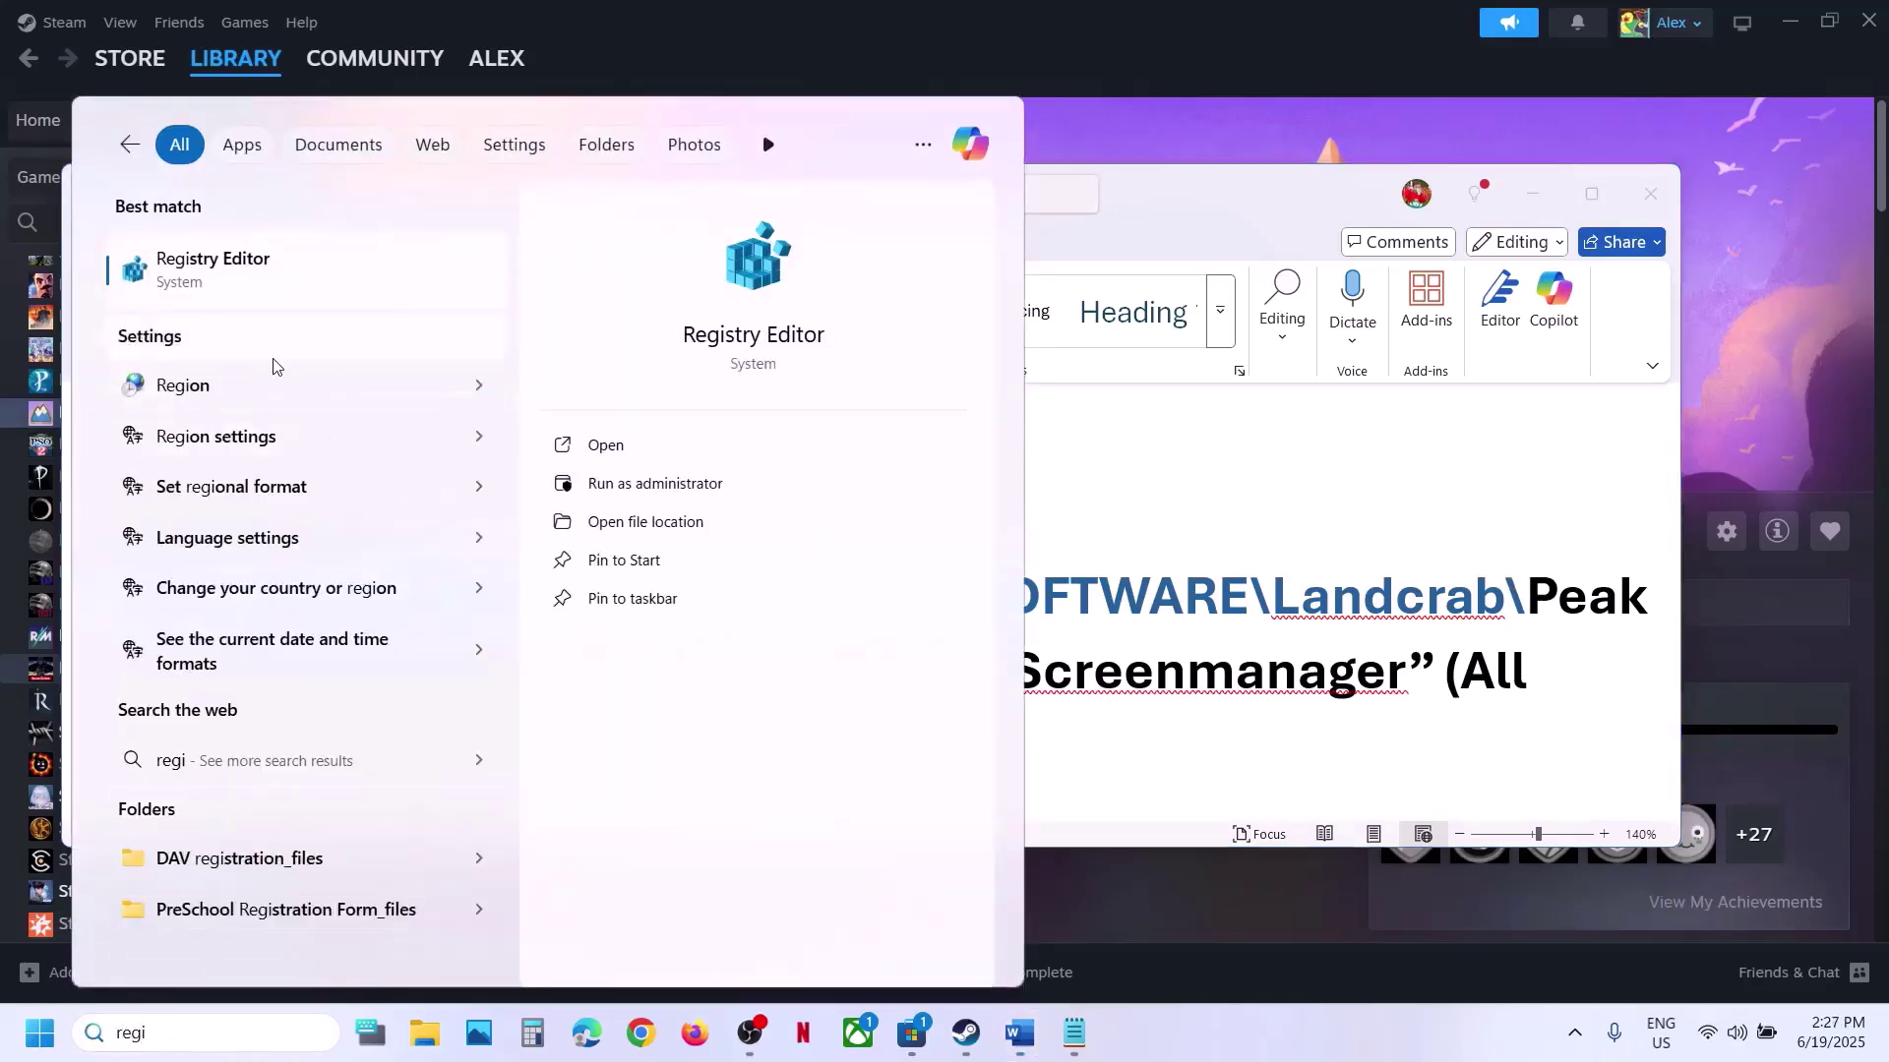
left_click(299, 254)
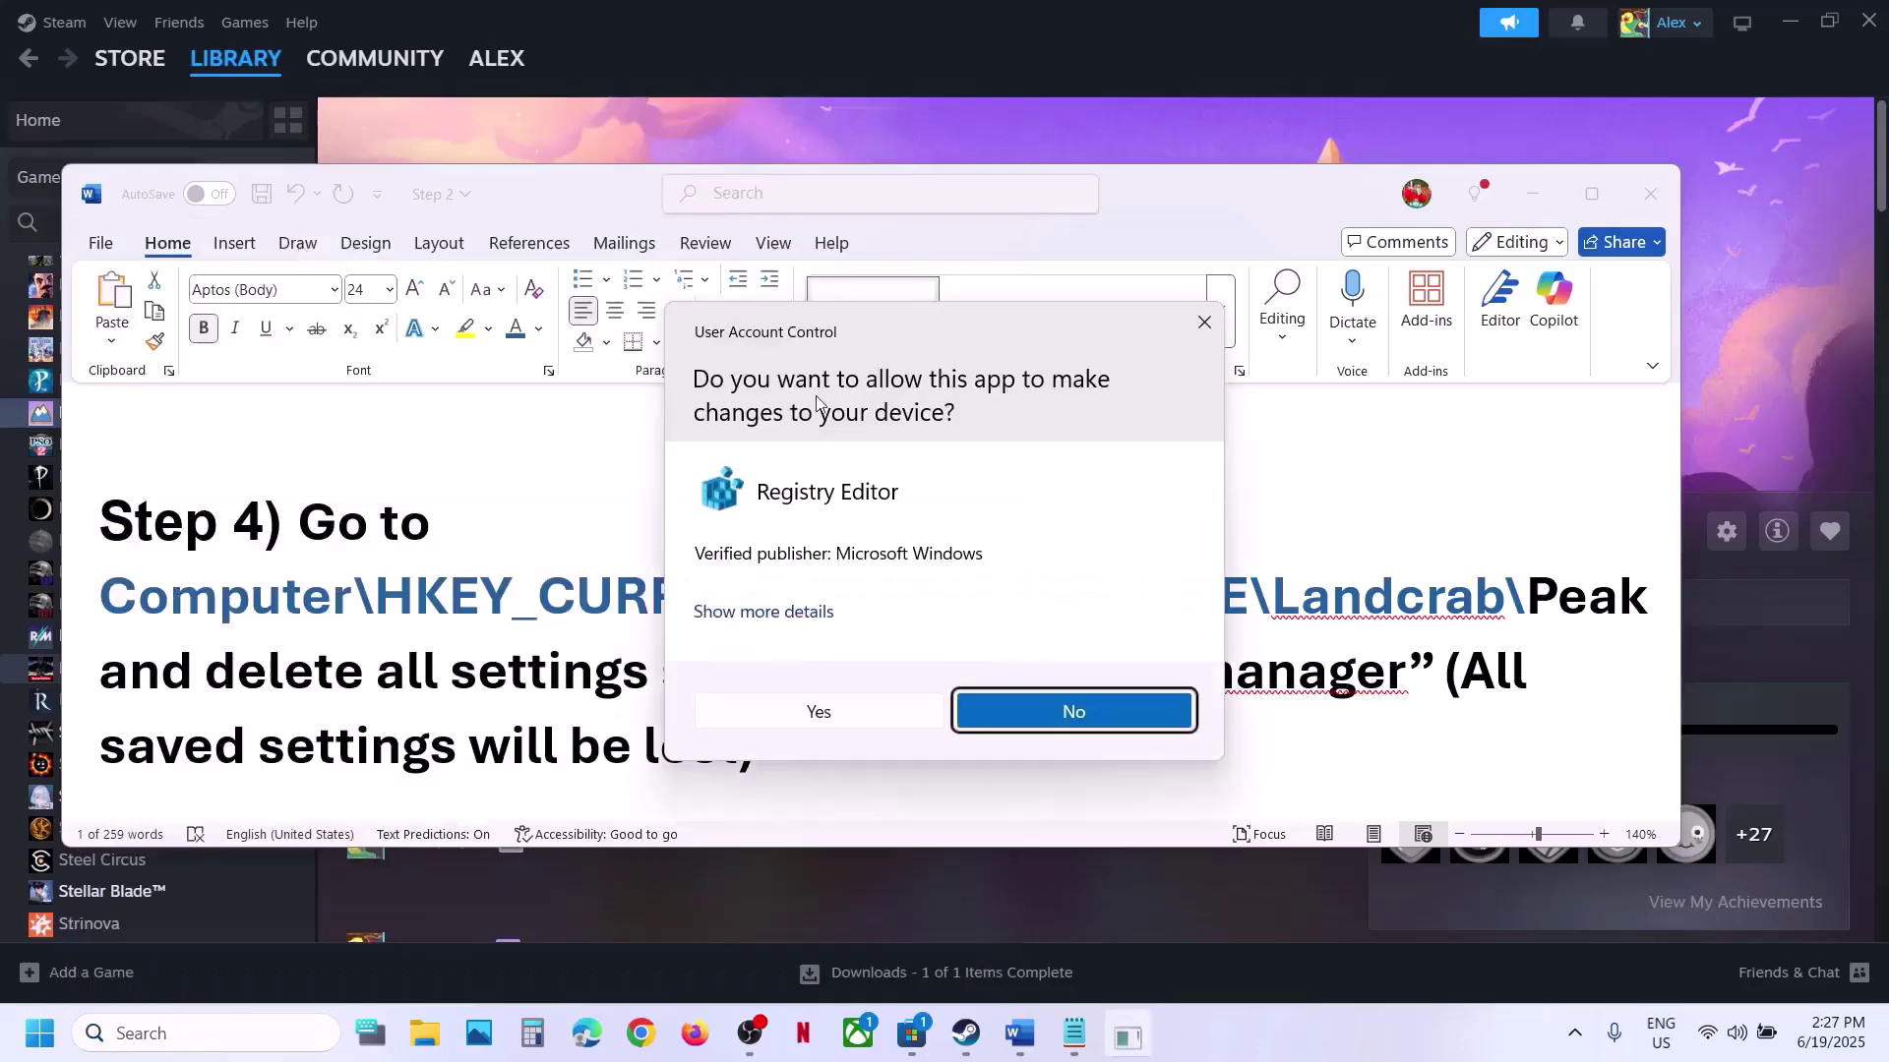
left_click(780, 717)
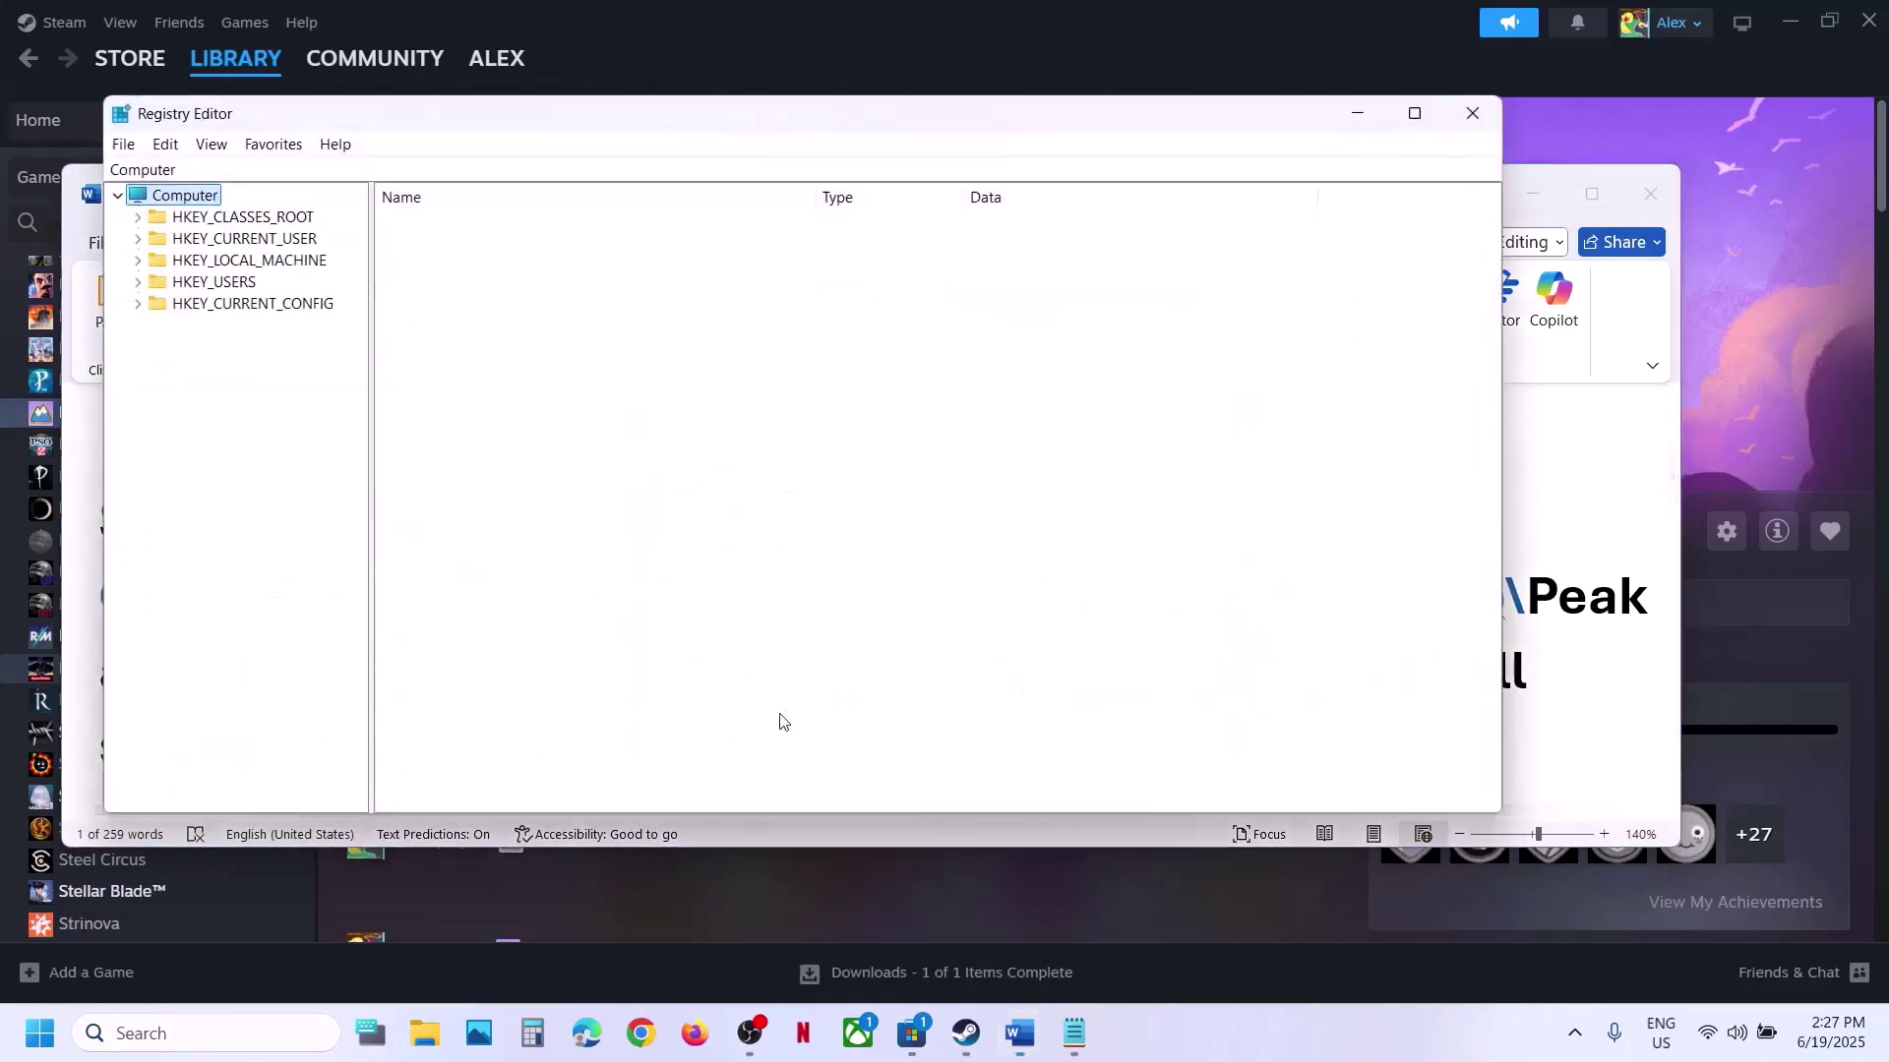
Check the path in the Word notes and open the registry key HKEY_CURRENT_USER\Software\LandCrab\PEAK
left_click(237, 245)
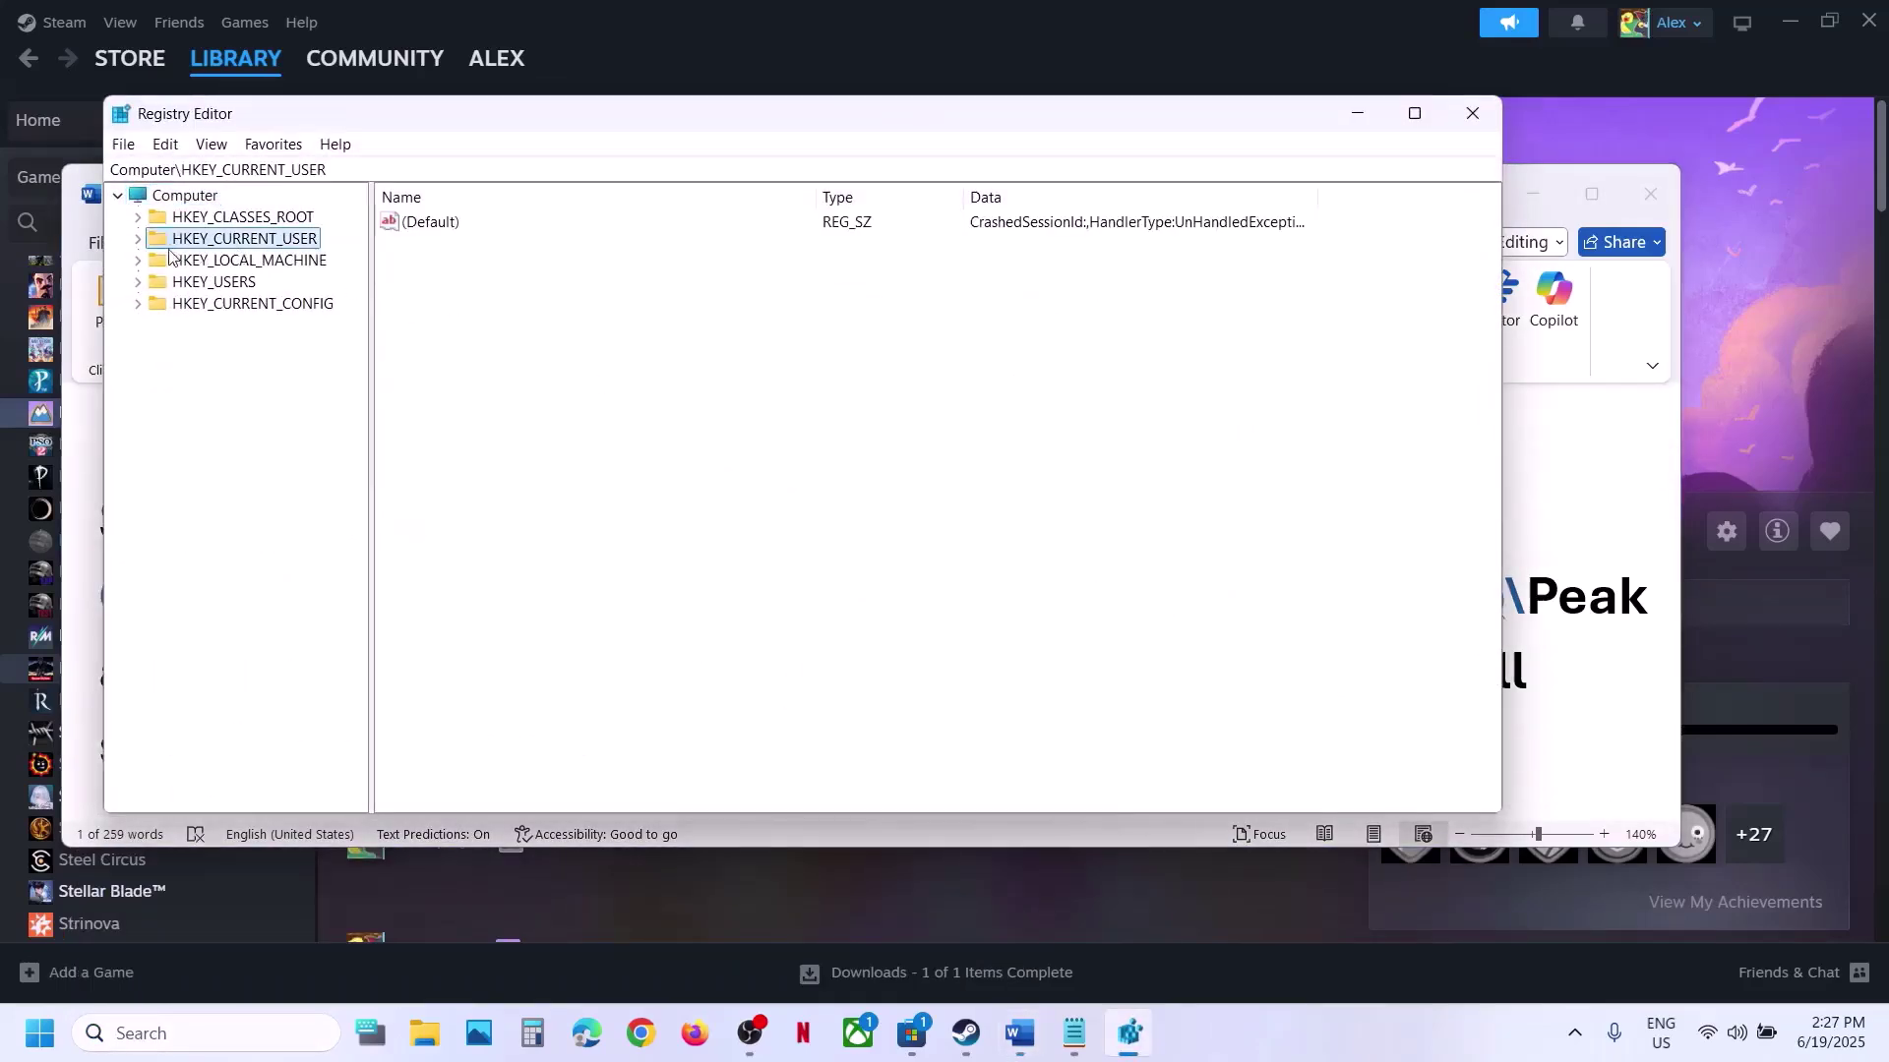
left_click(137, 239)
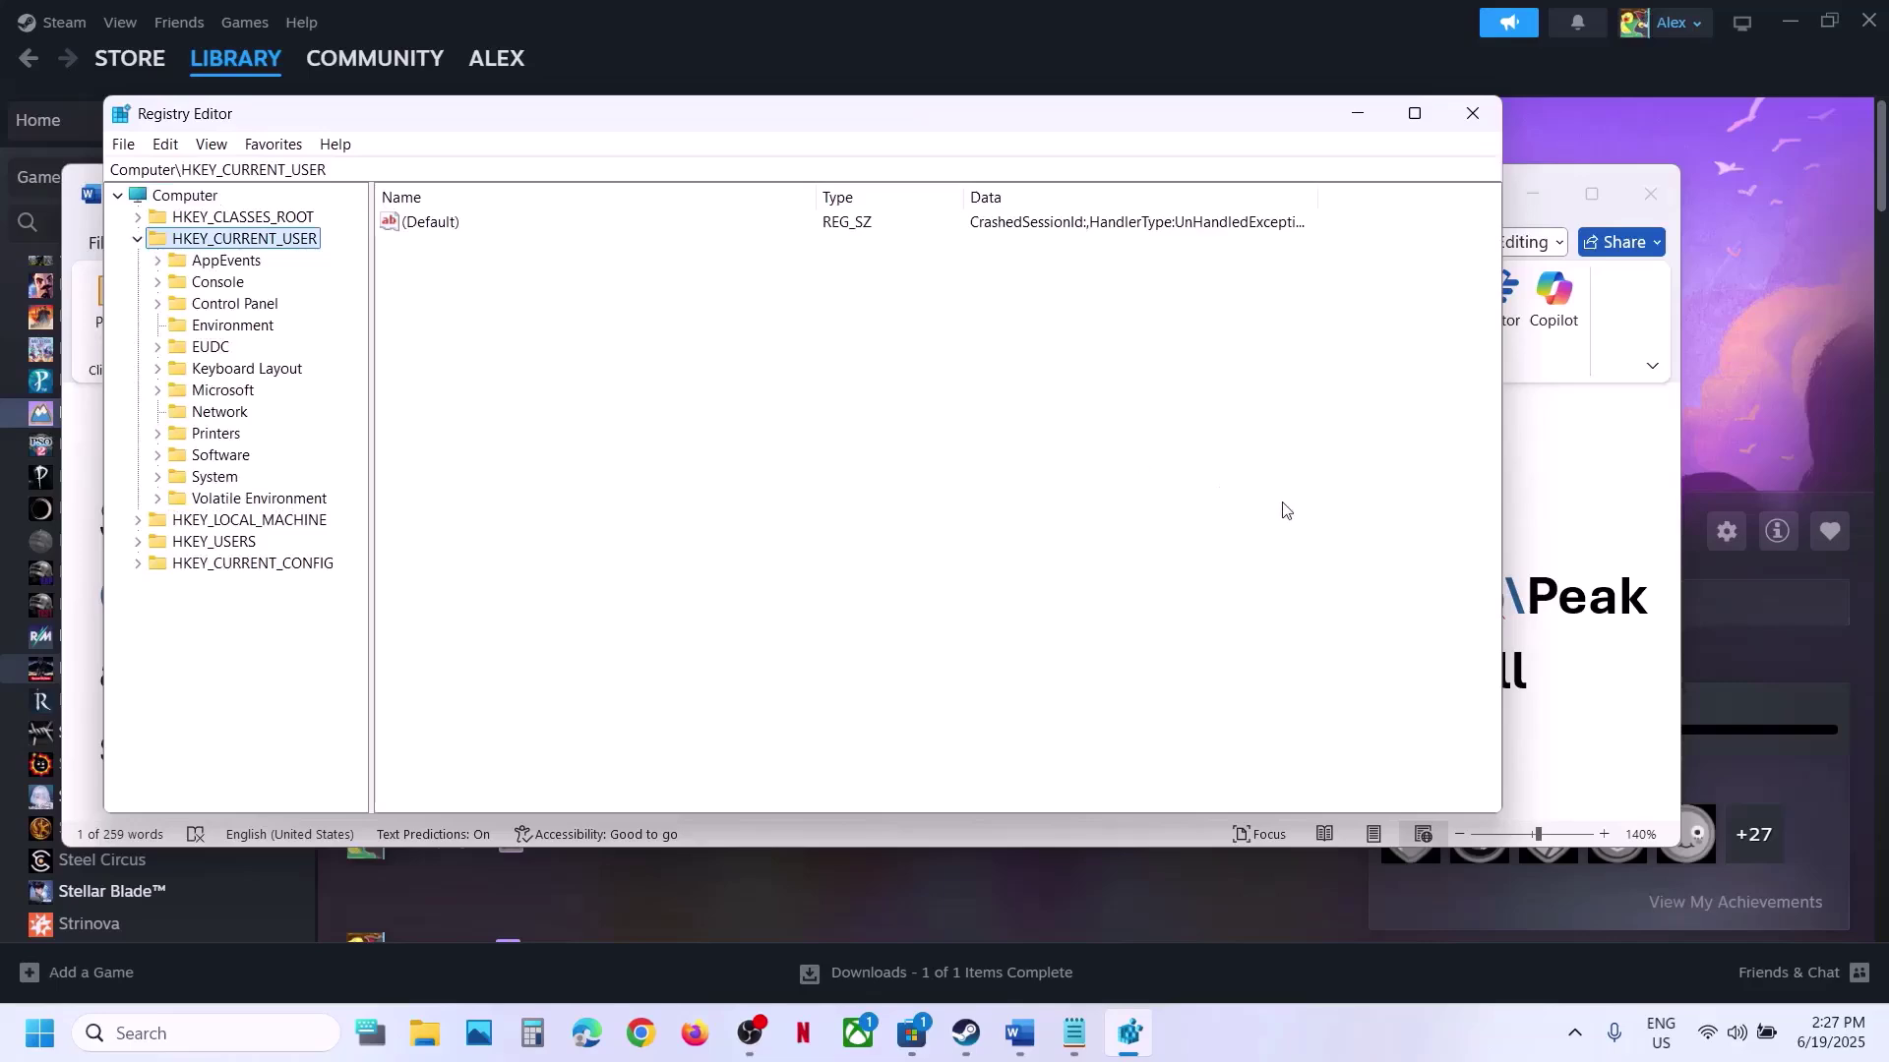
key("alt+Tab")
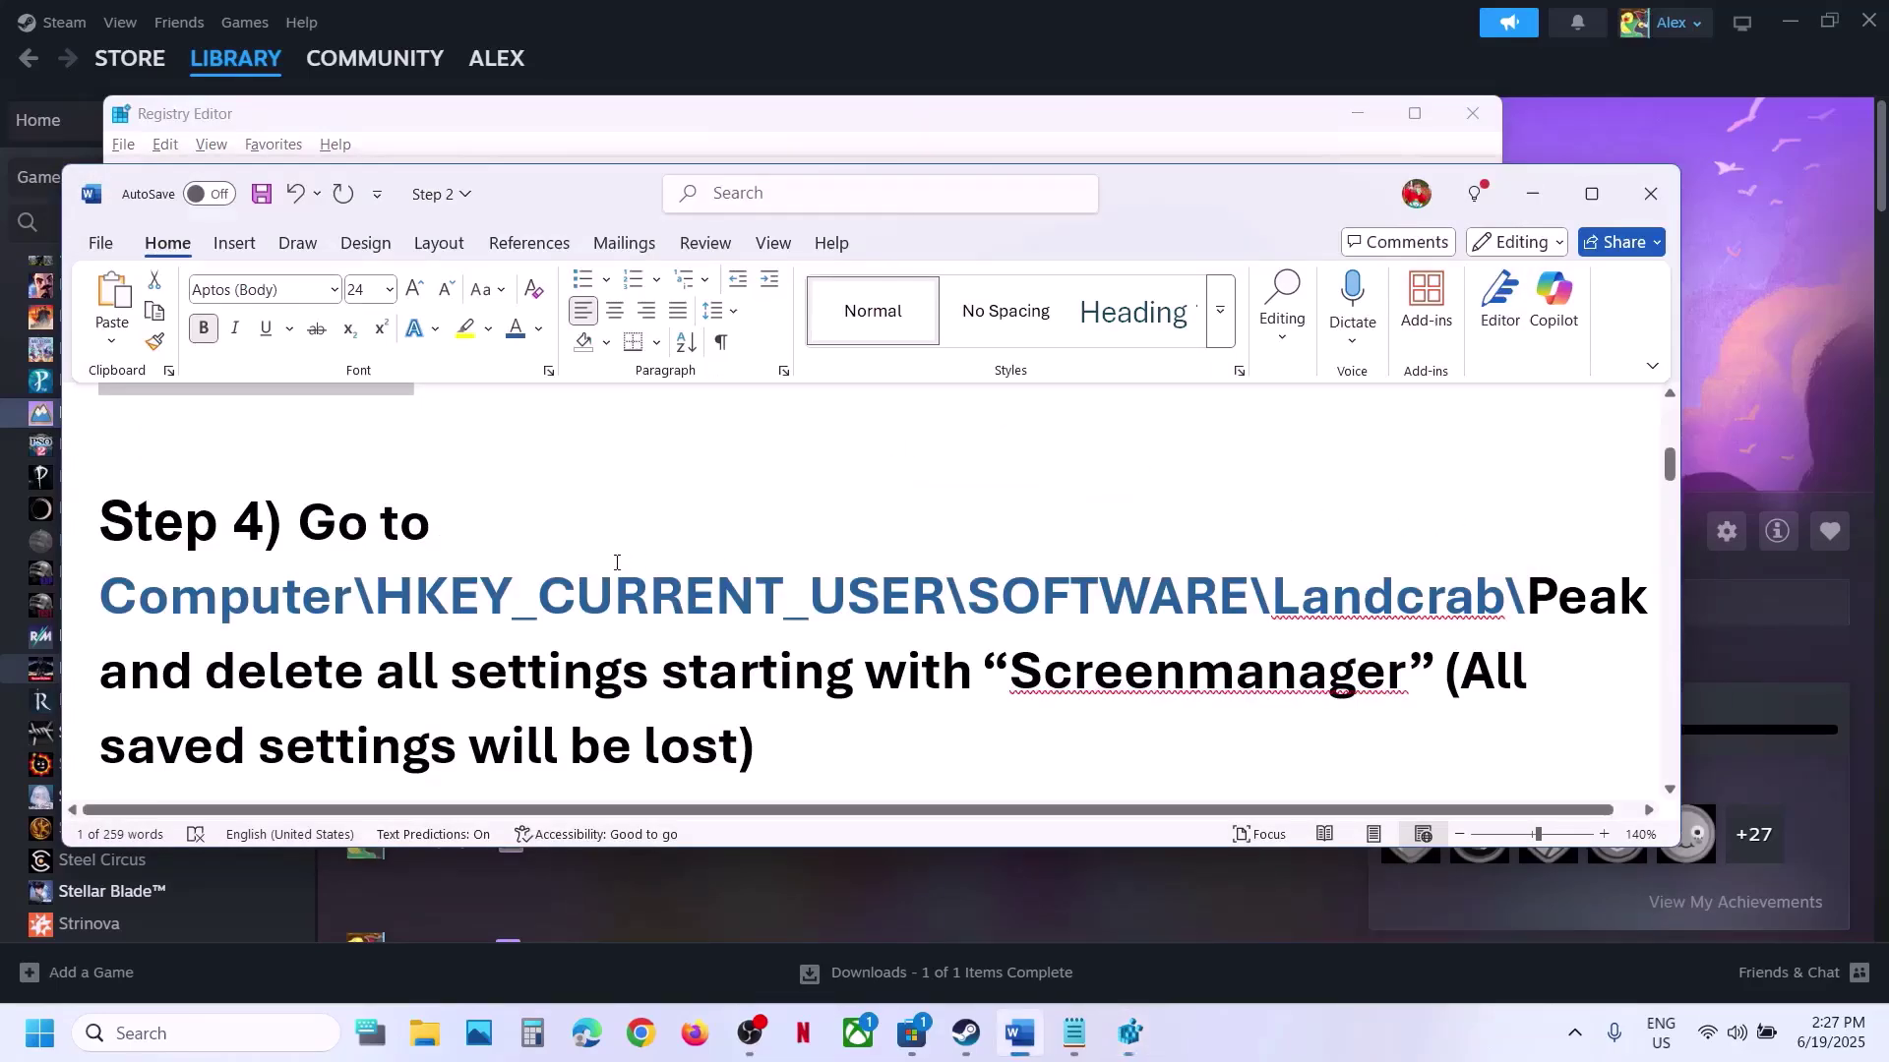
key("alt+Tab")
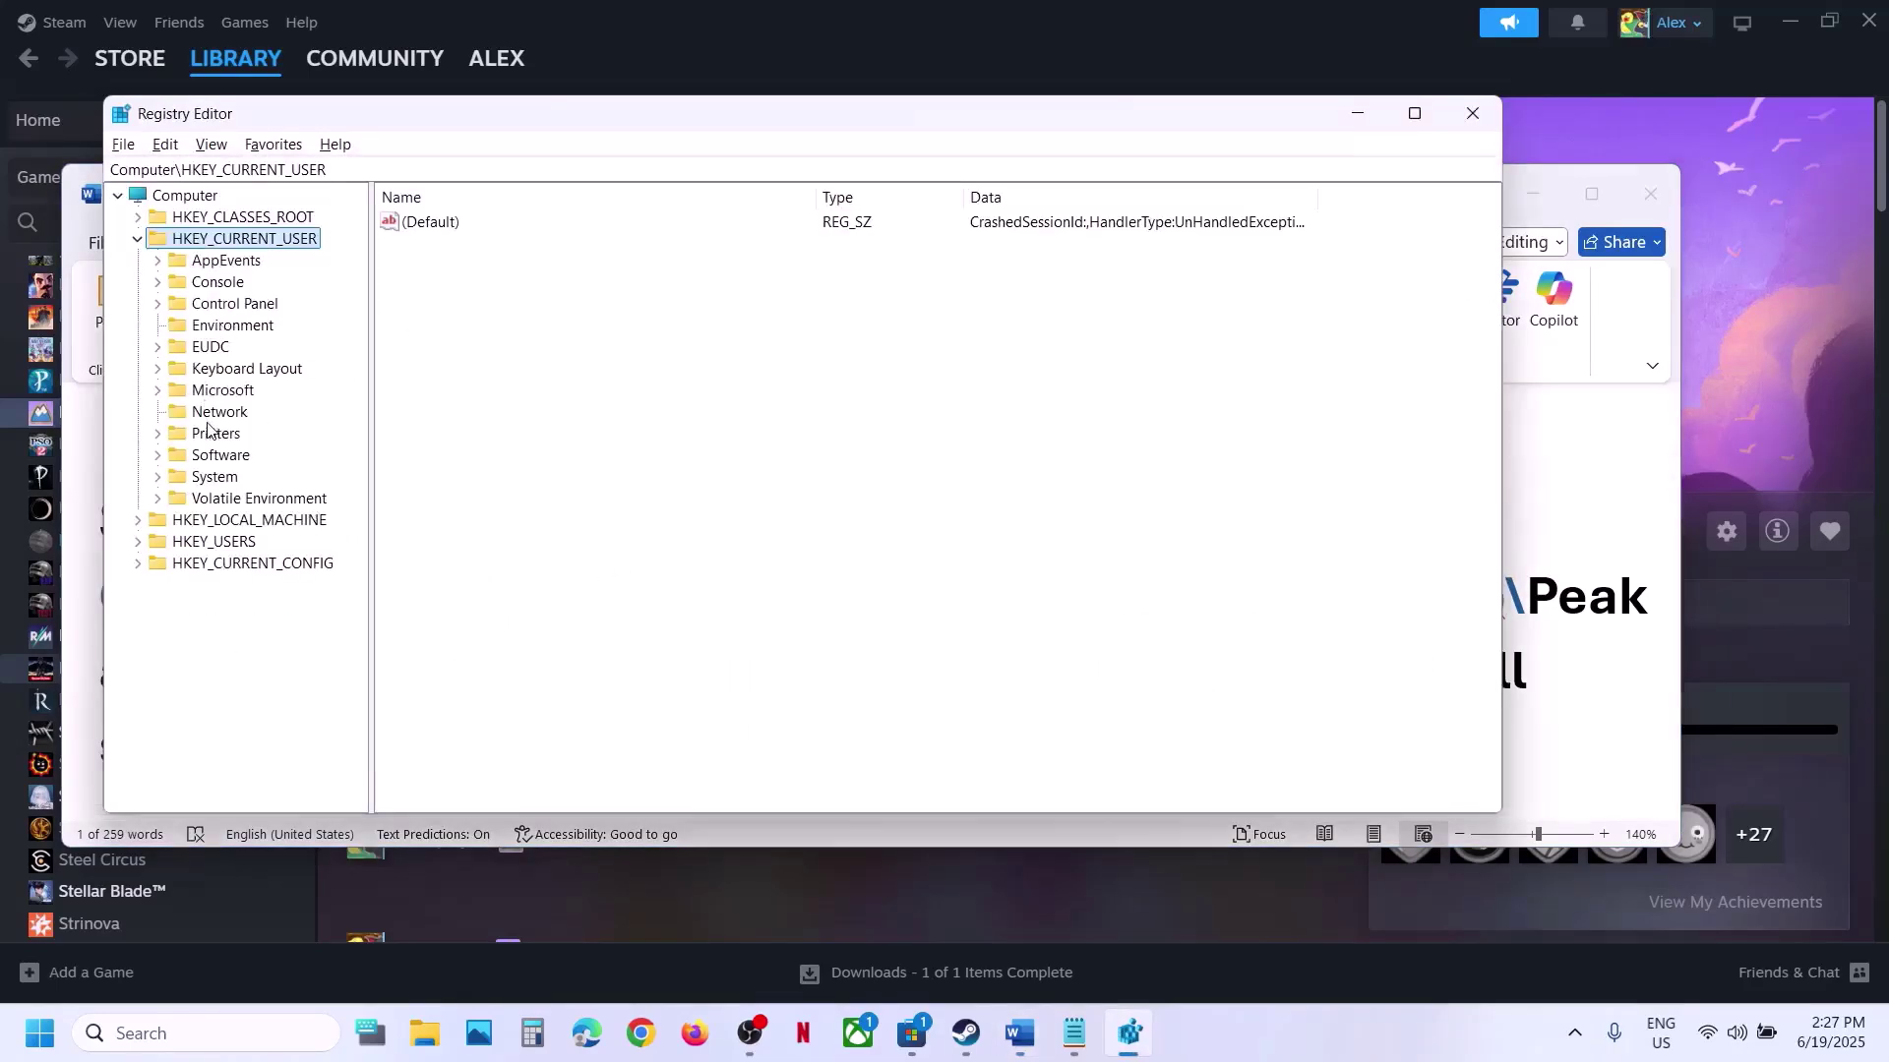
left_click(206, 456)
left_click(156, 460)
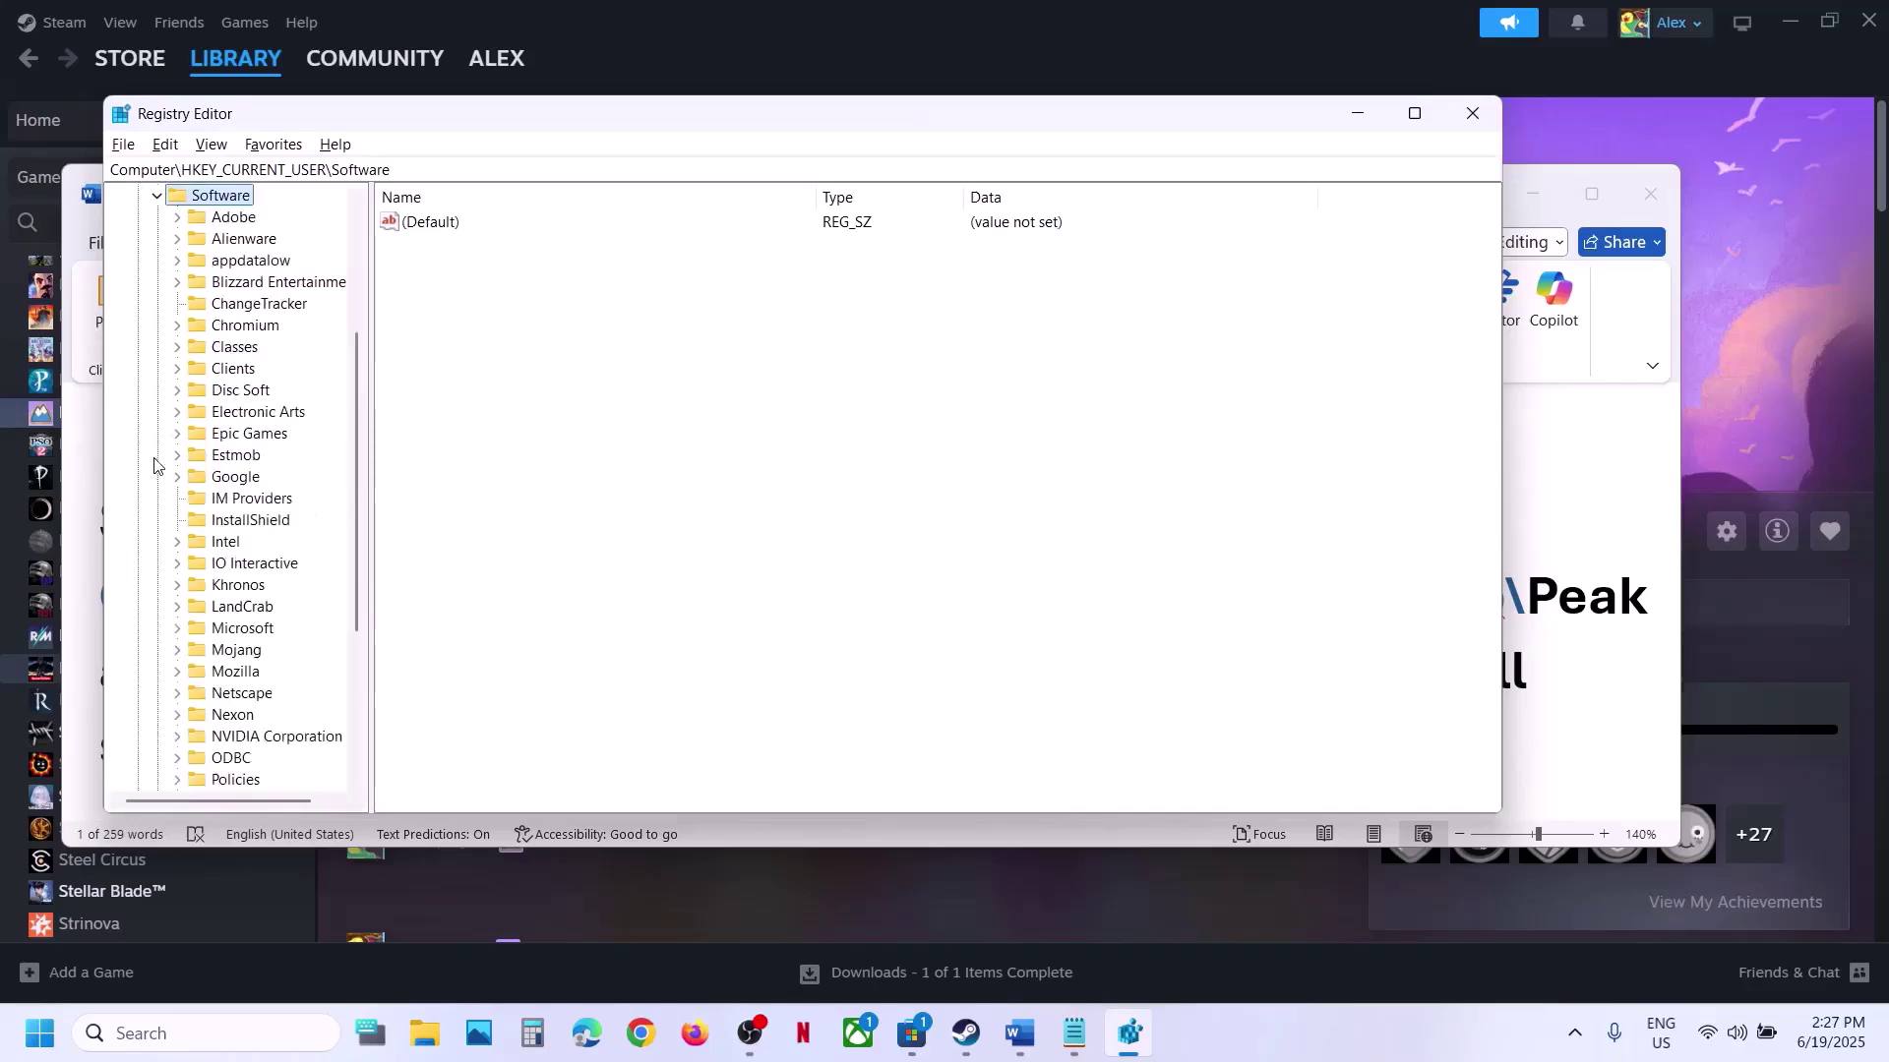
left_click(241, 612)
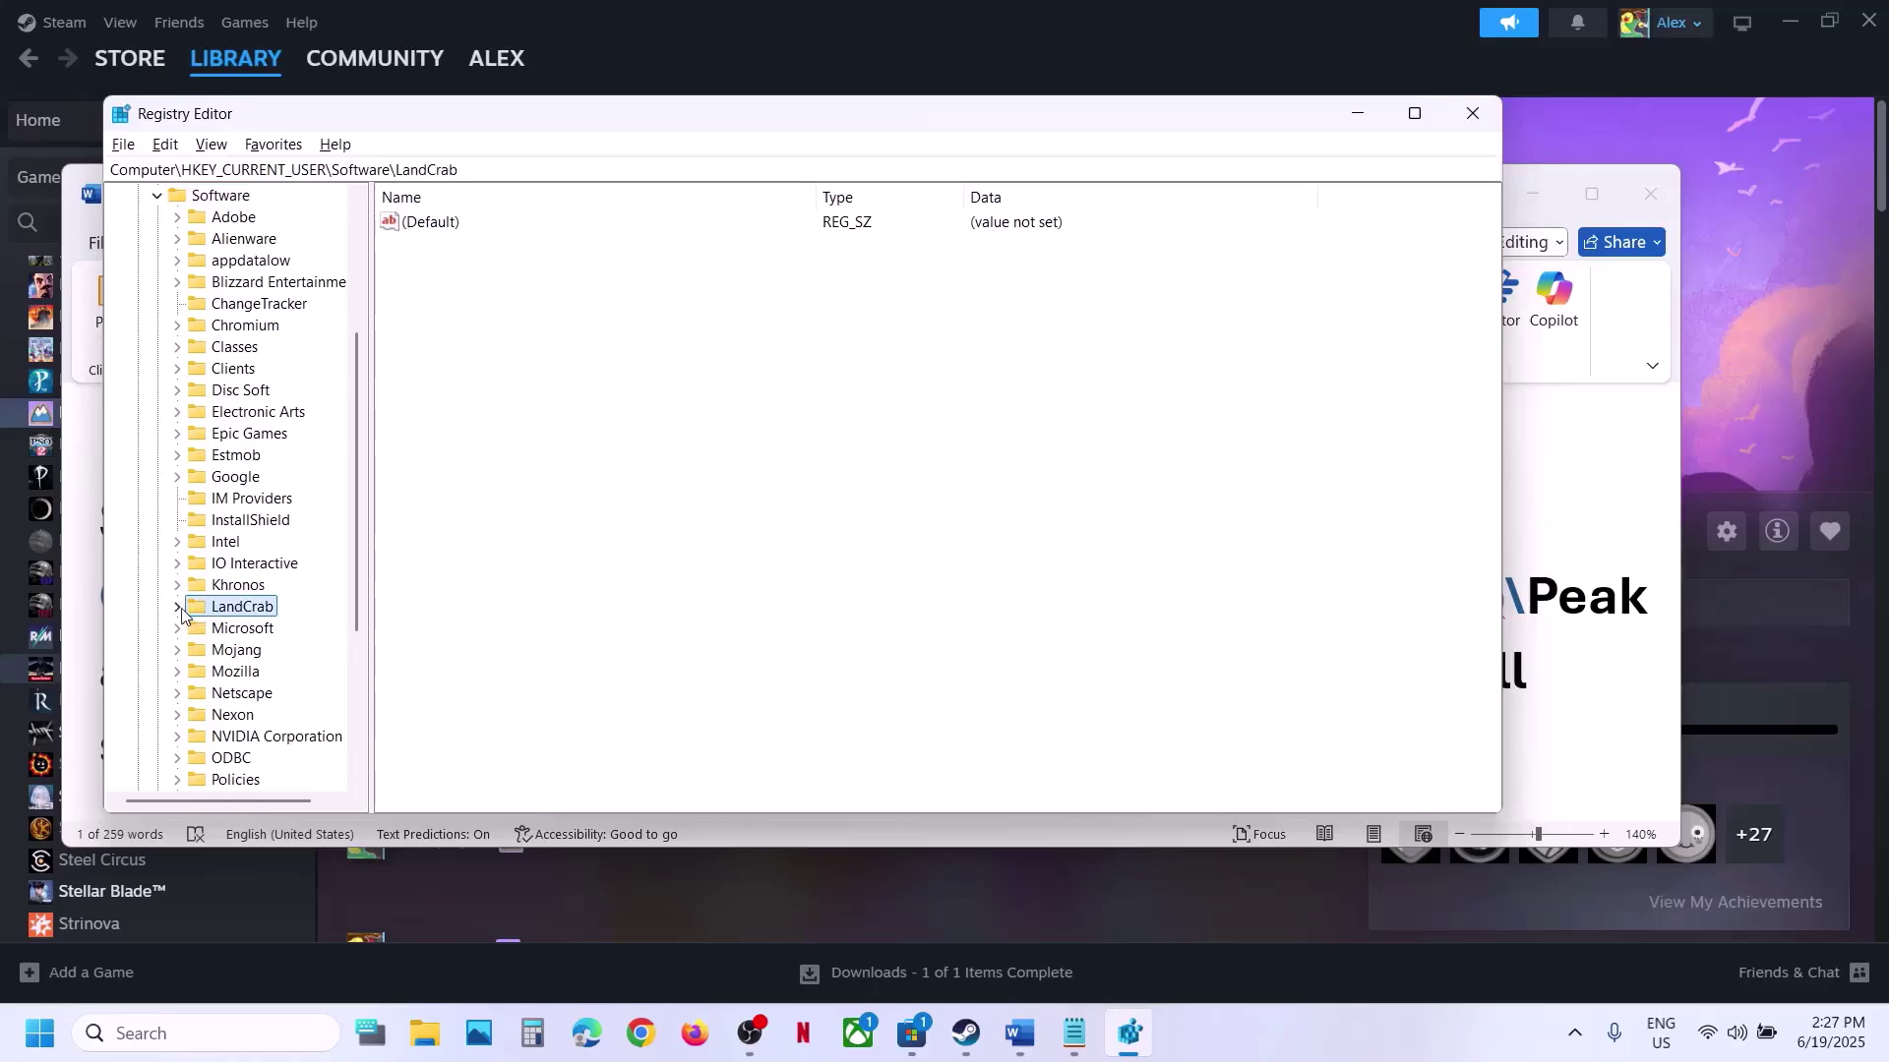
left_click(178, 608)
left_click(249, 630)
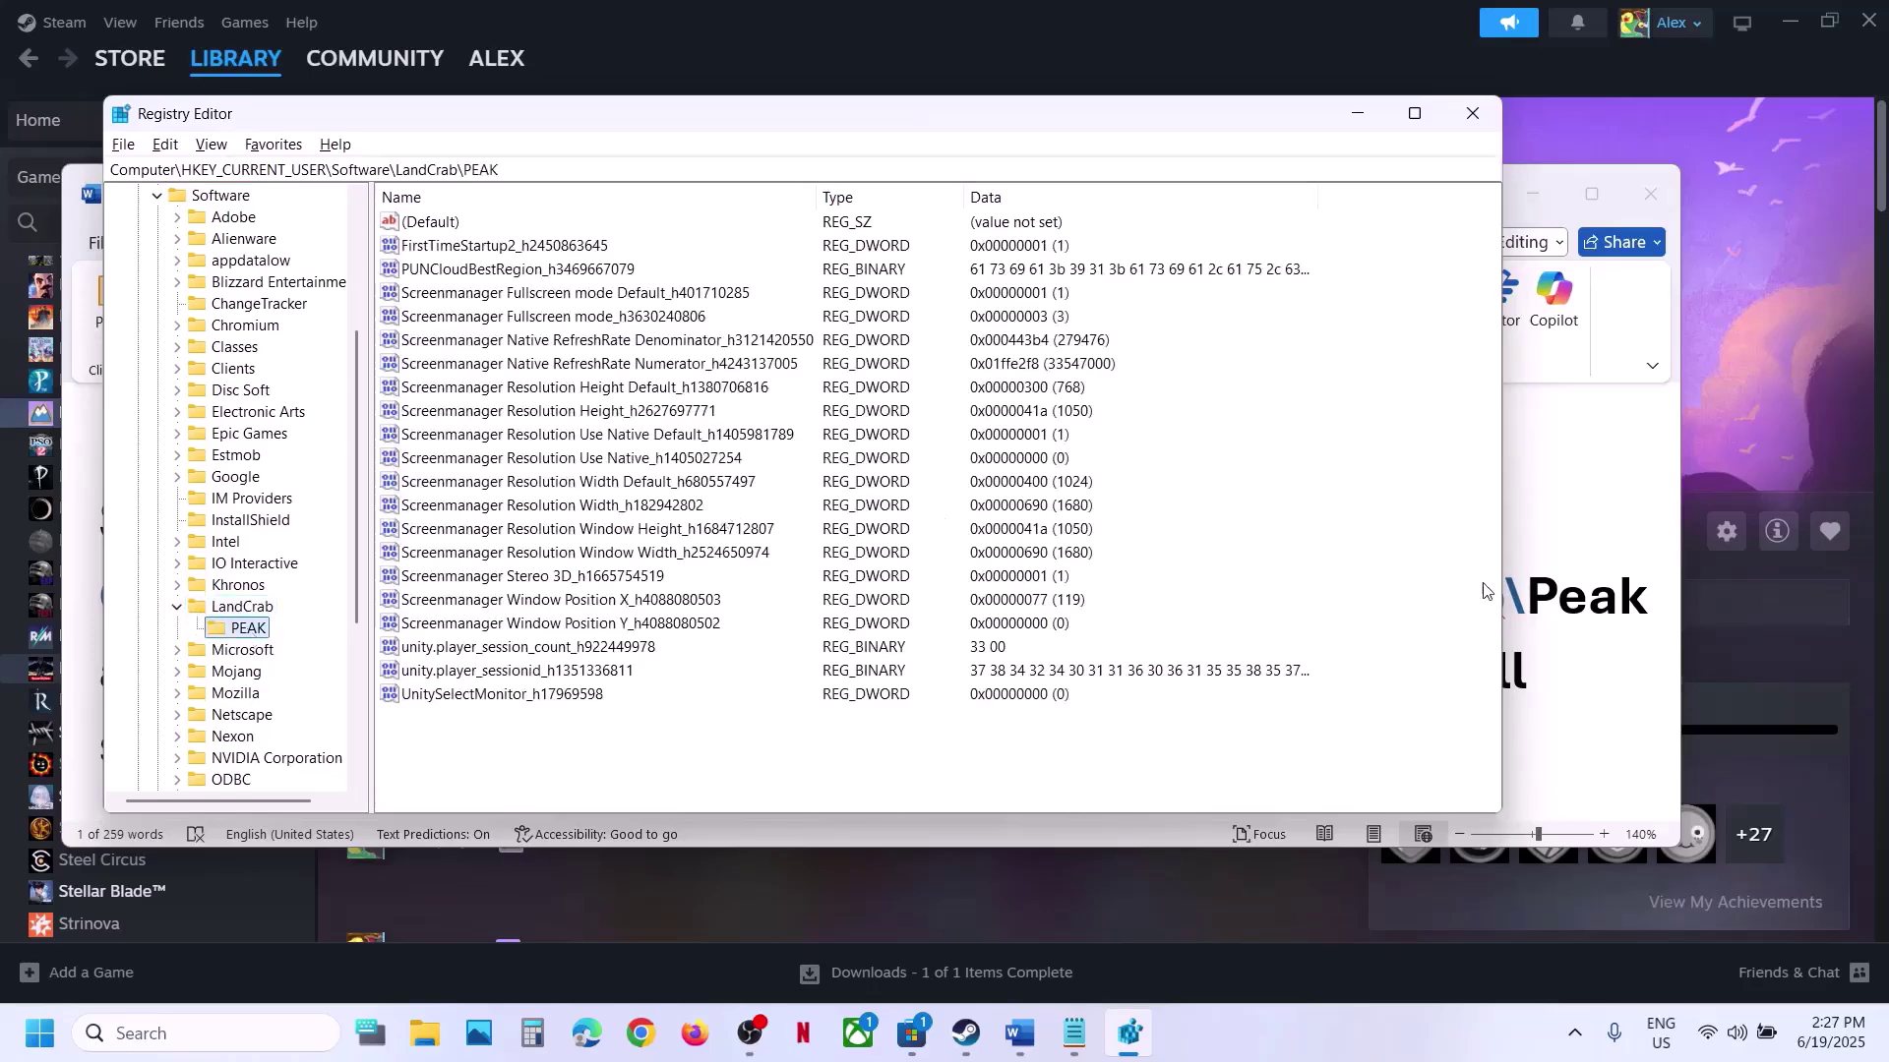
Review Step 4 of the Word notes for which settings to delete, and return to Registry Editor
left_click(1552, 607)
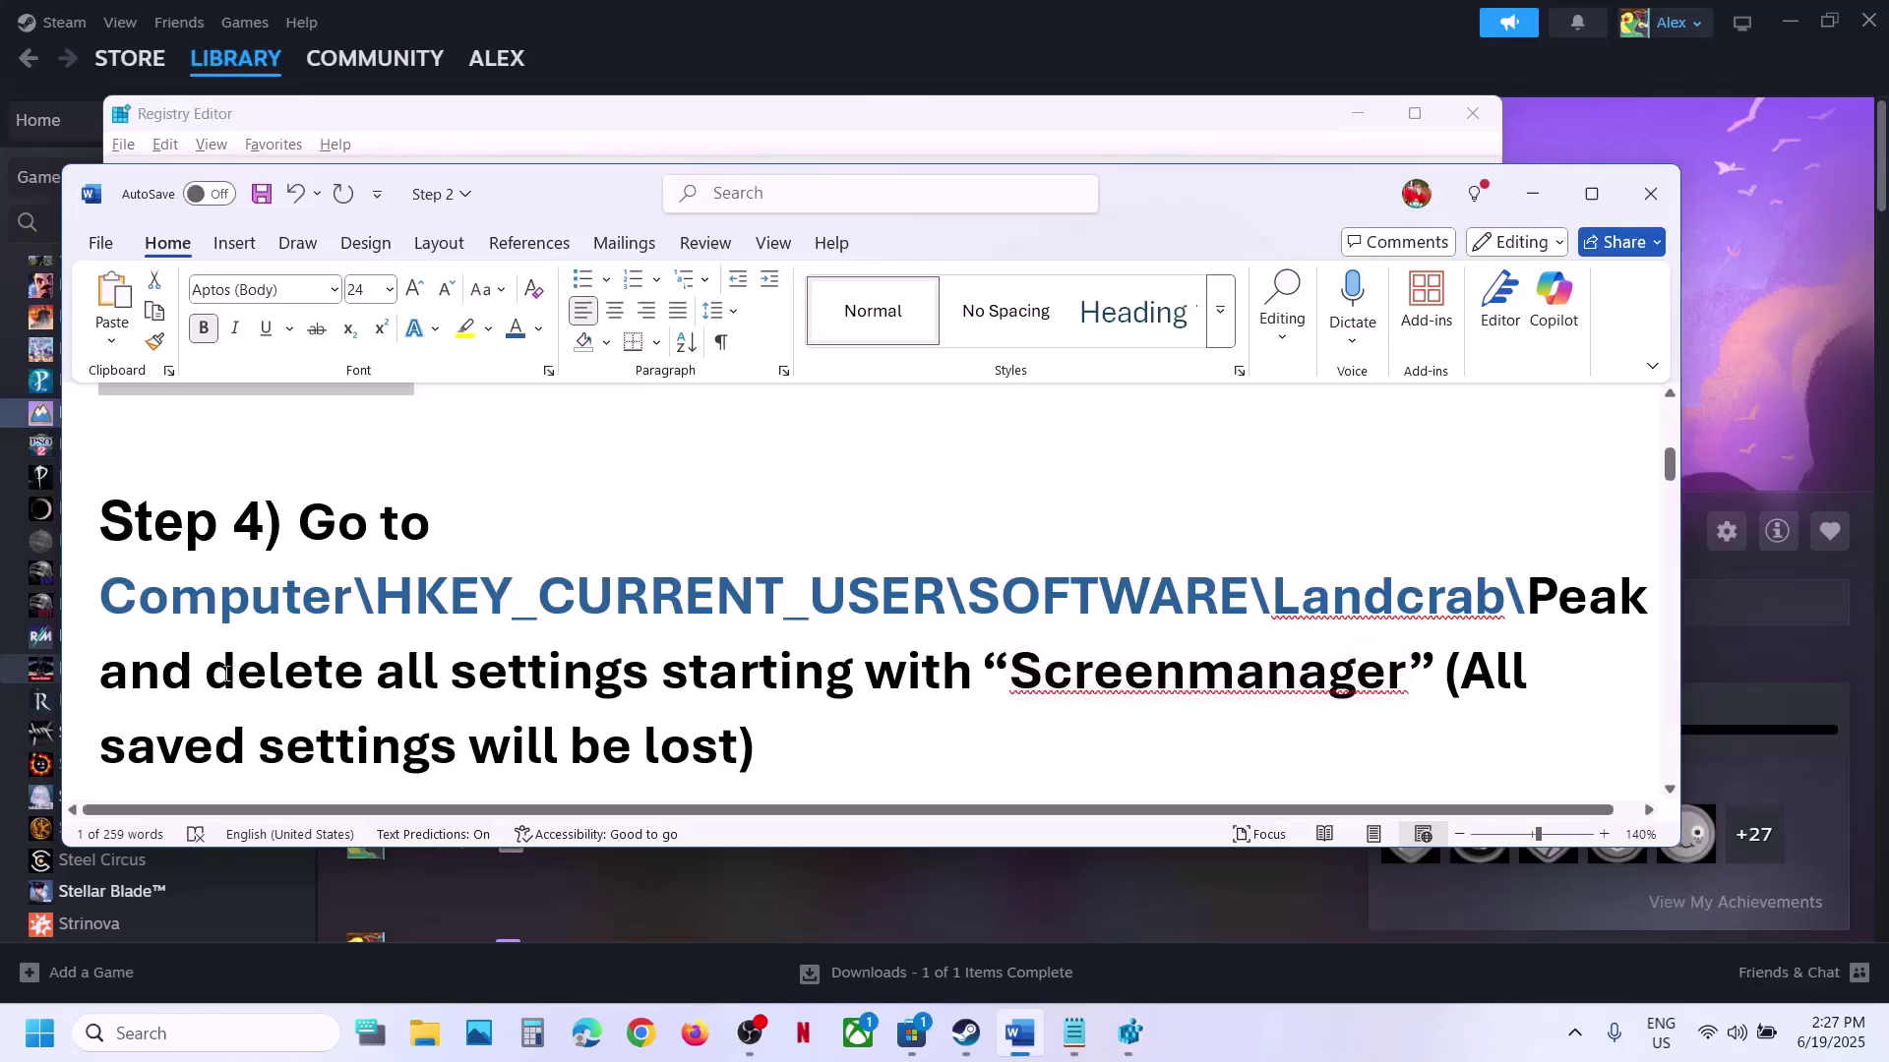
left_click_drag(226, 675, 1200, 679)
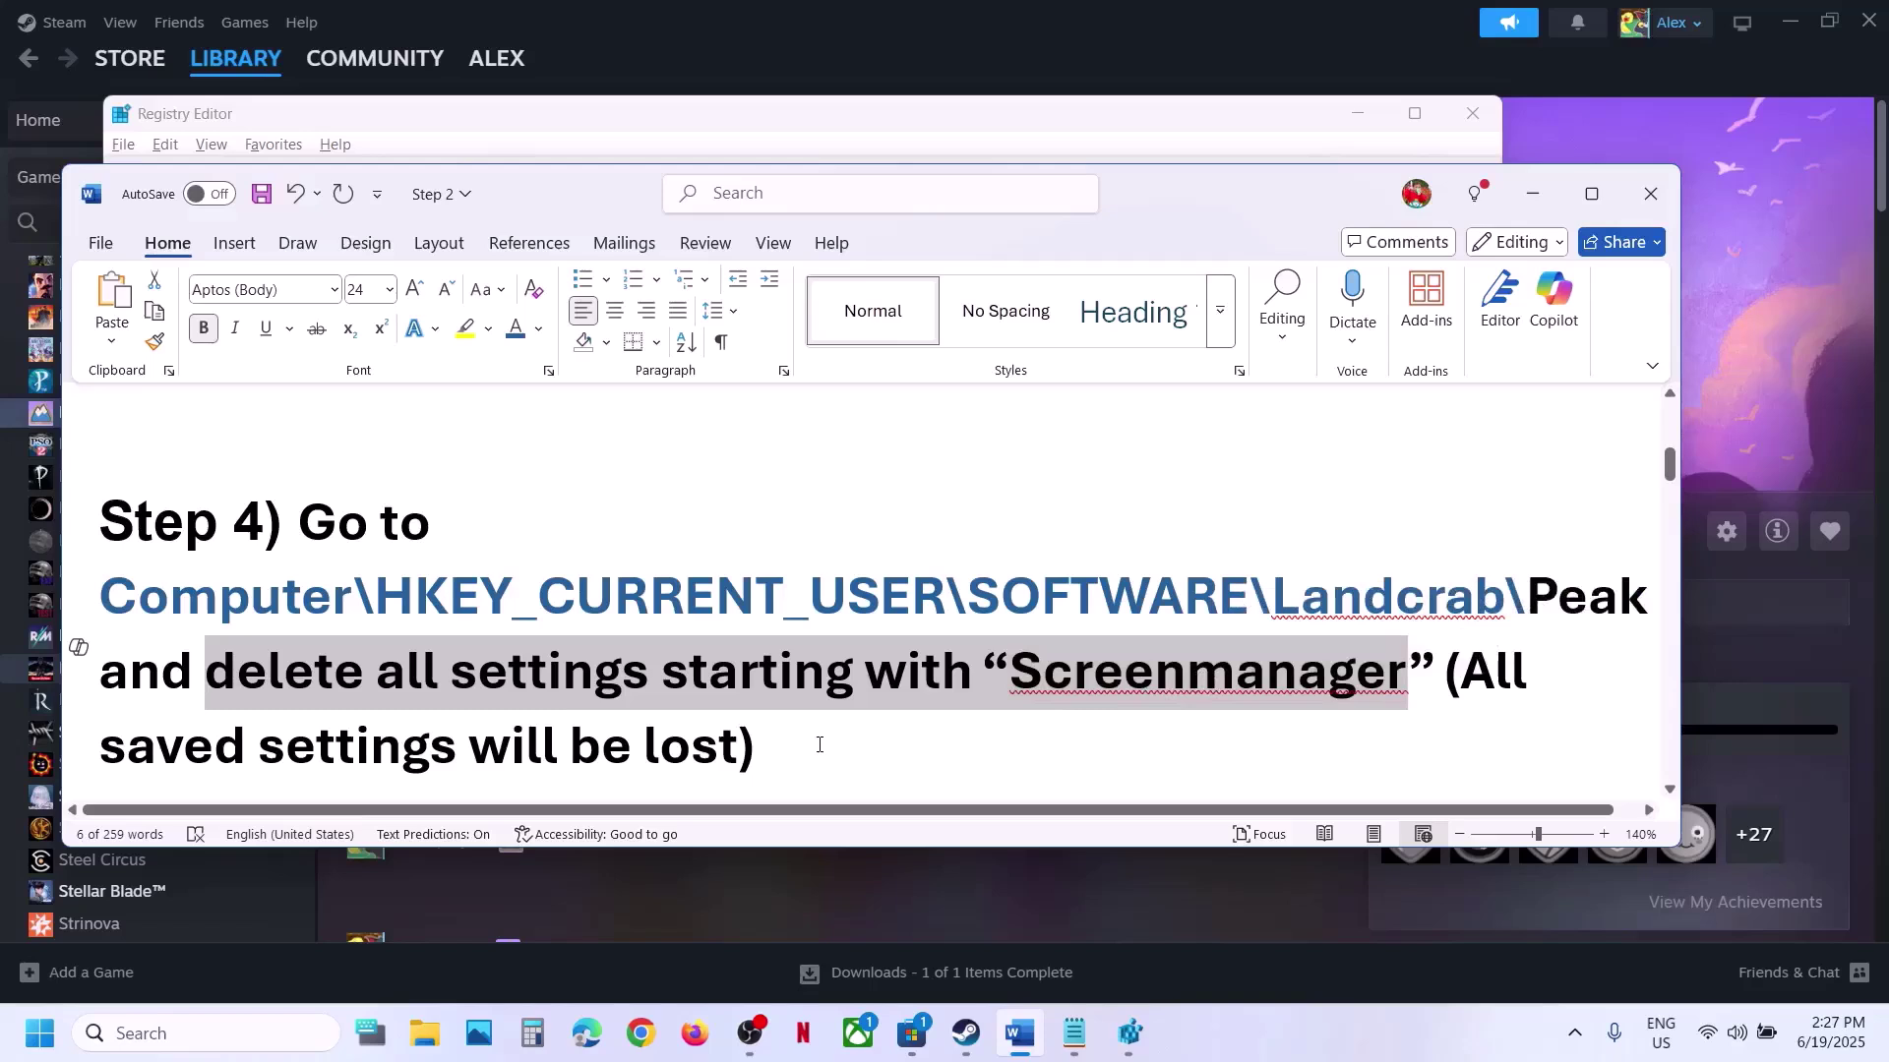
left_click_drag(818, 744, 1411, 679)
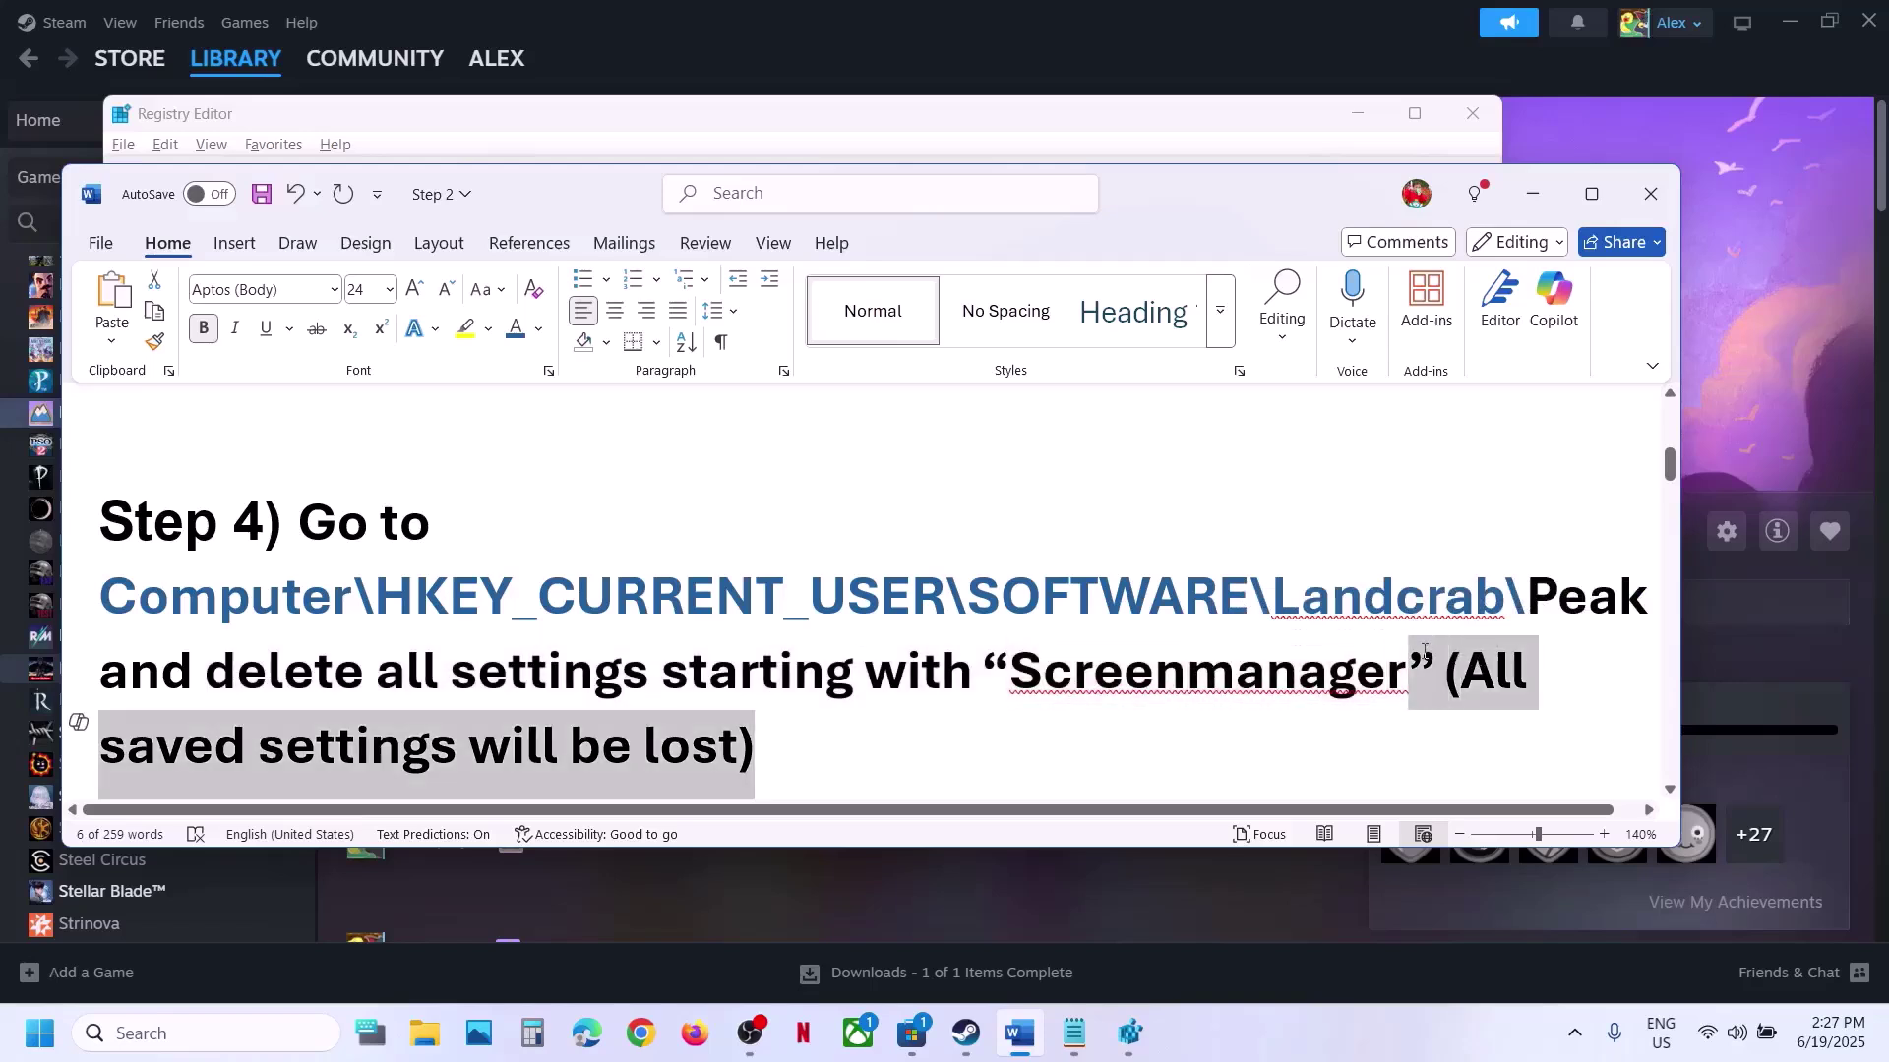
left_click(742, 686)
left_click_drag(208, 675, 1157, 600)
left_click(1114, 136)
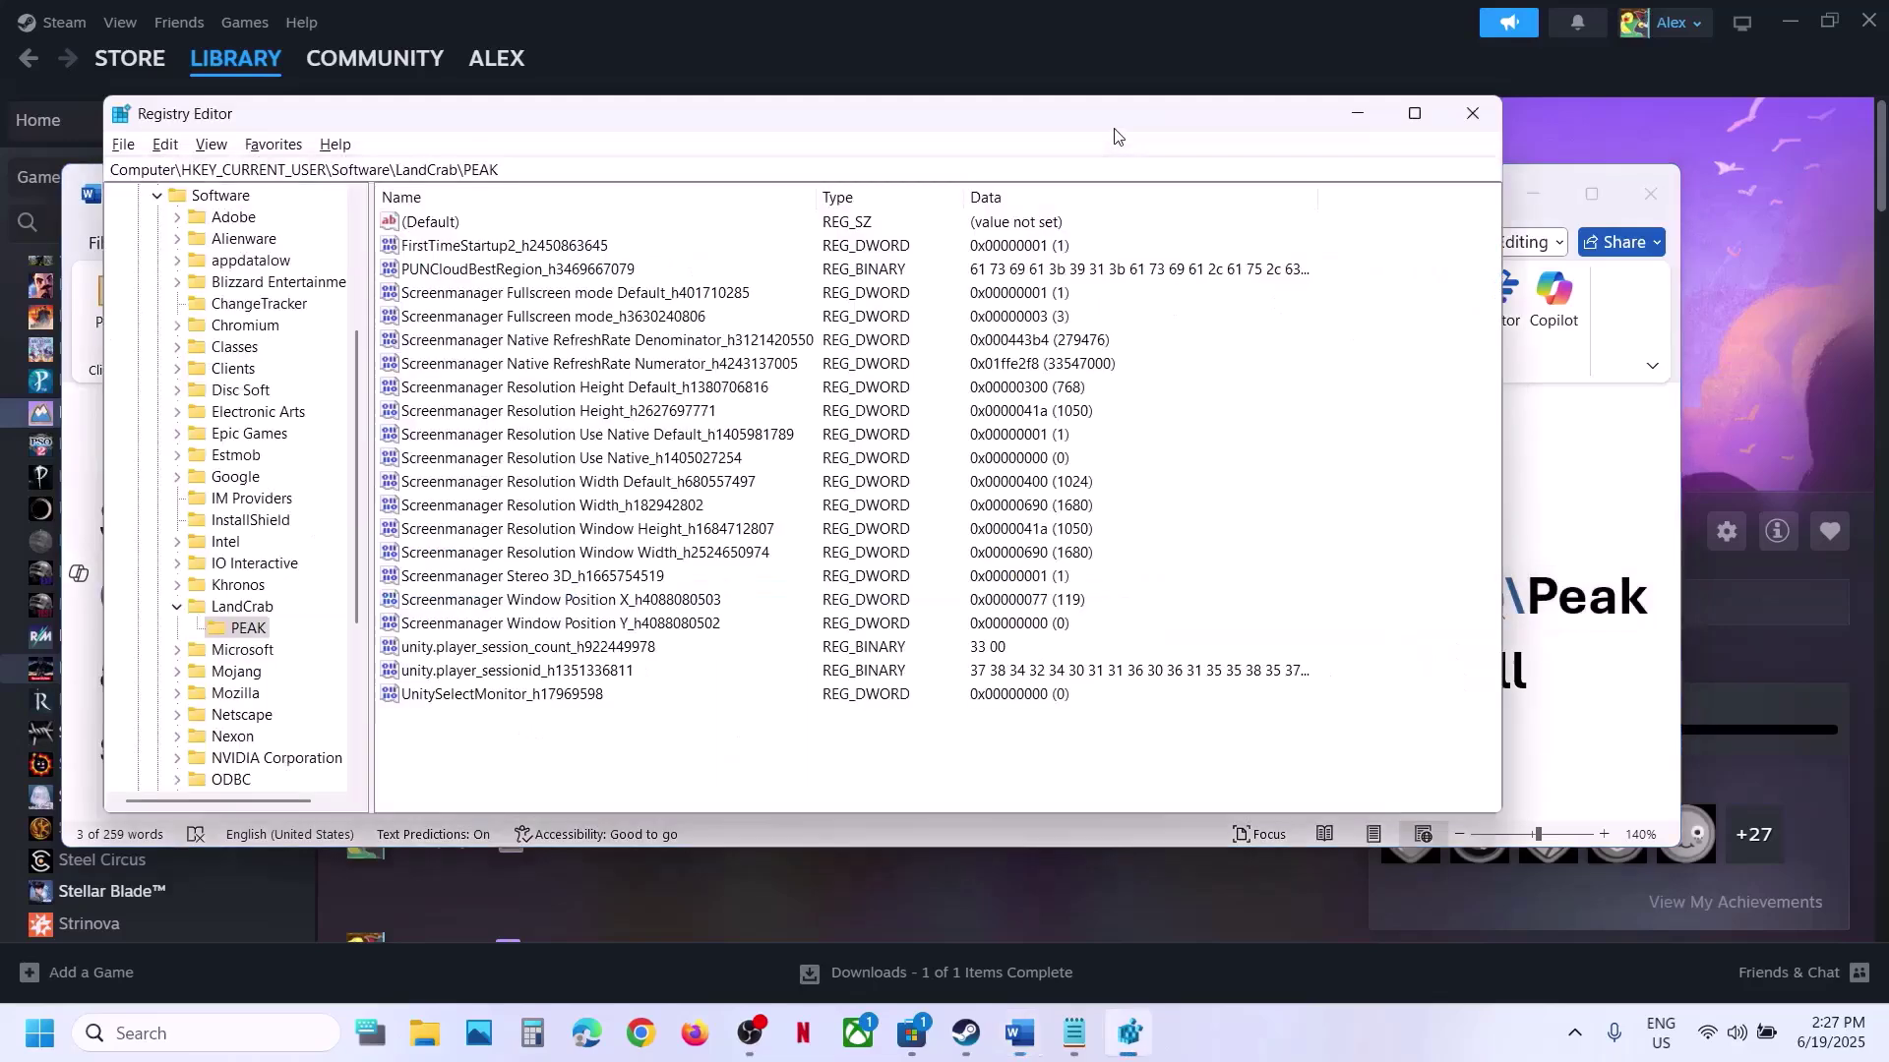
Delete all values starting with Screenmanager from the PEAK registry key, and minimize Registry Editor
left_click(526, 301)
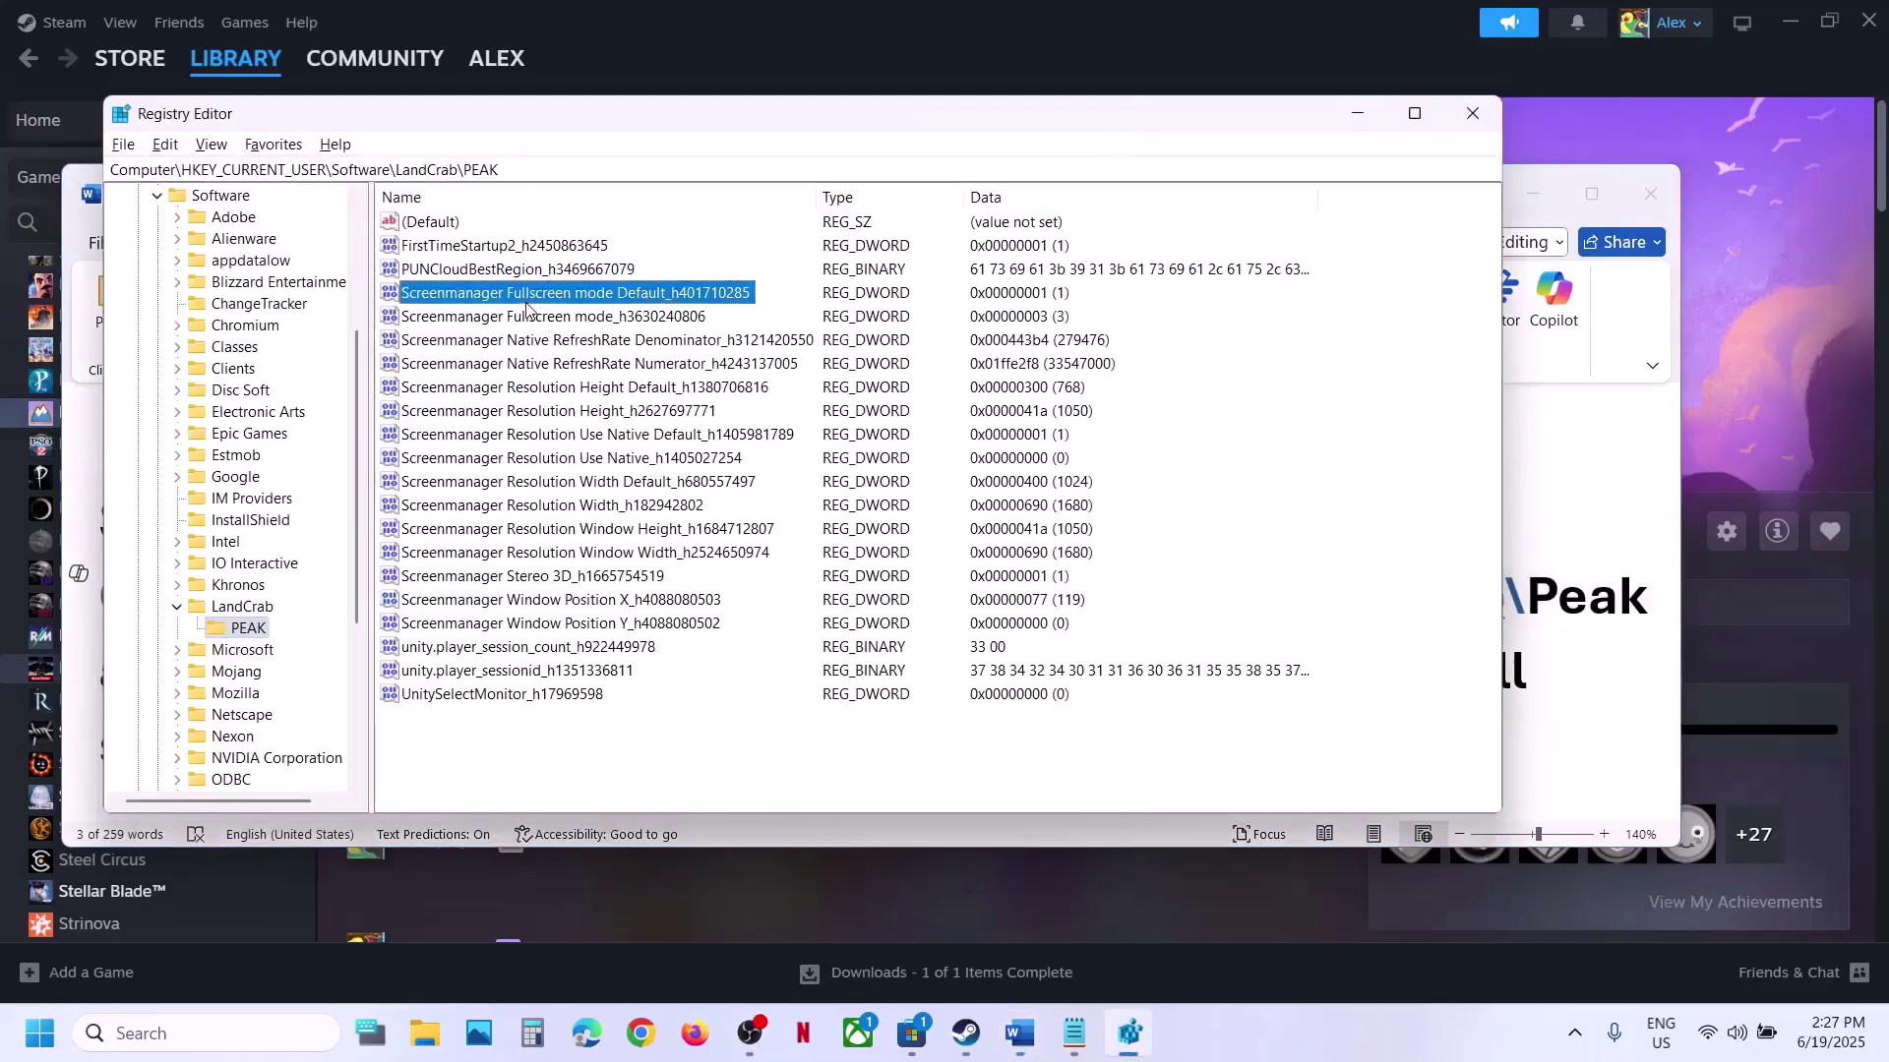
left_click(516, 625, "shift")
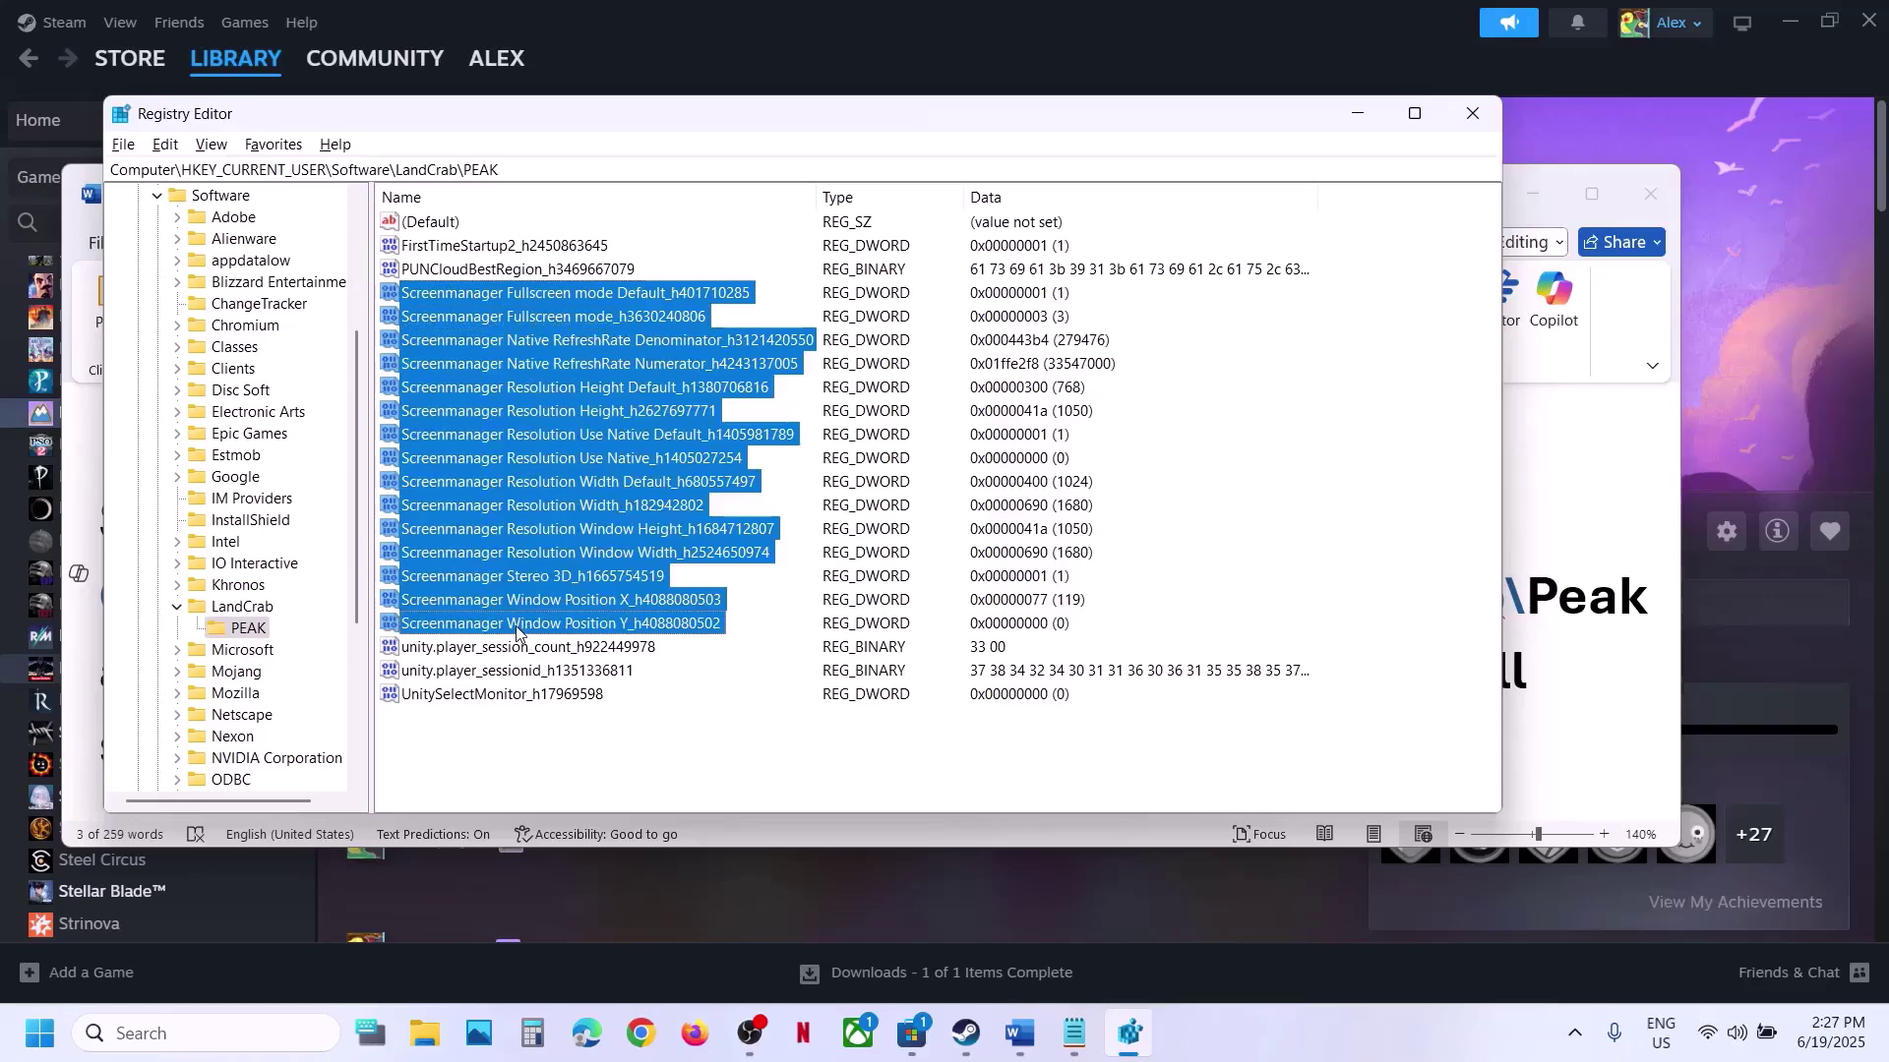
right_click(531, 484)
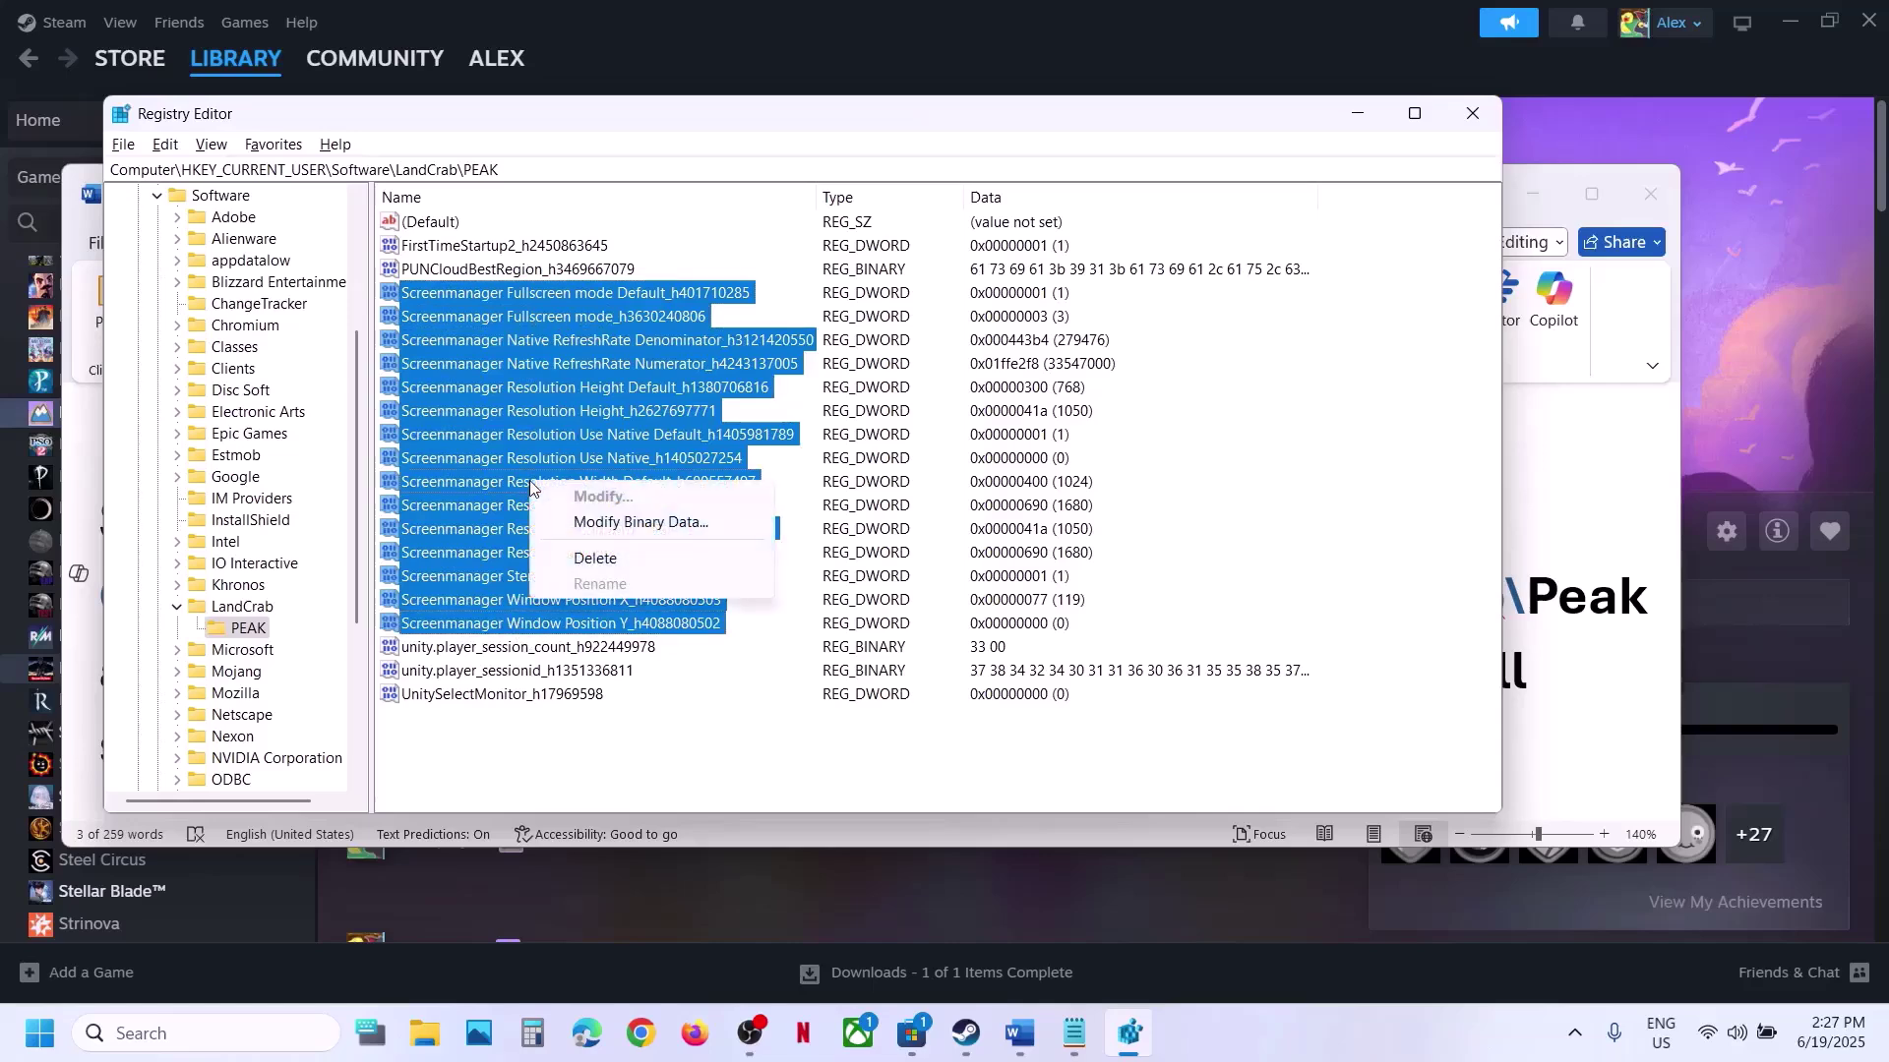
left_click(645, 560)
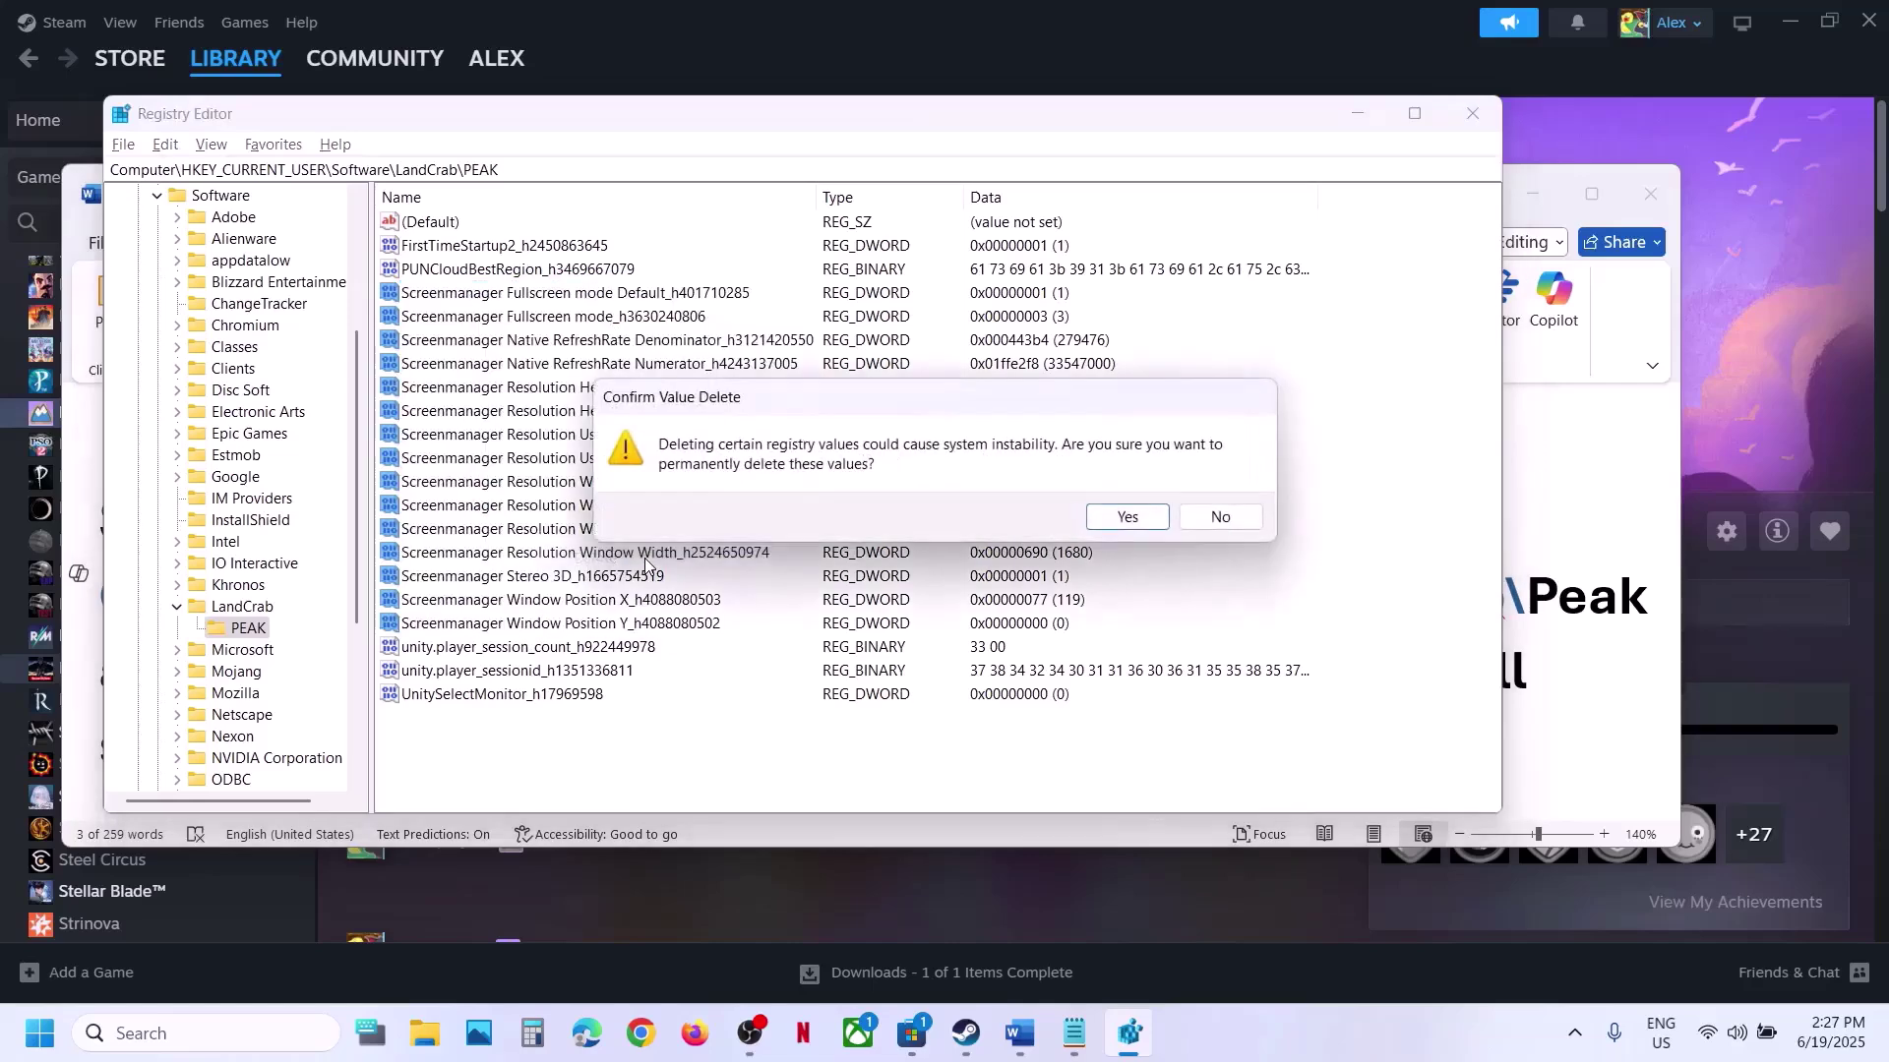
left_click(1098, 511)
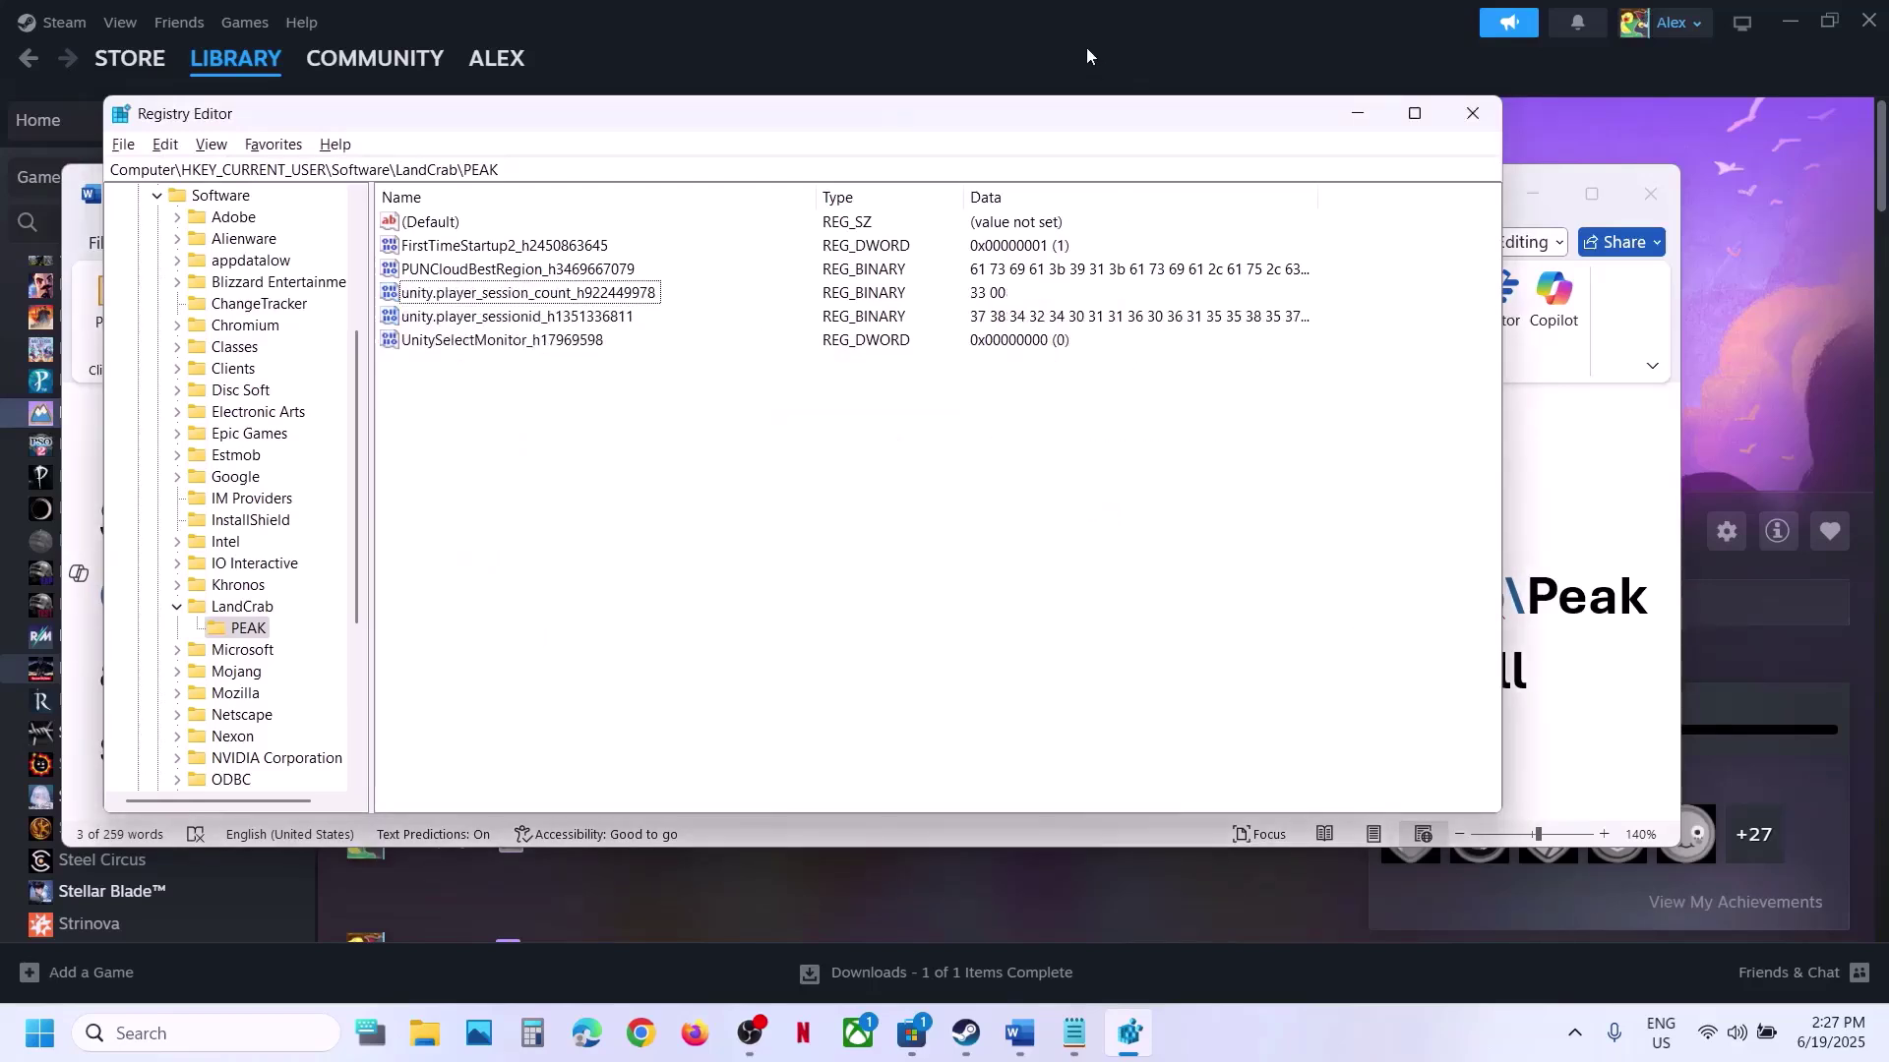
left_click(1356, 114)
left_click(1306, 79)
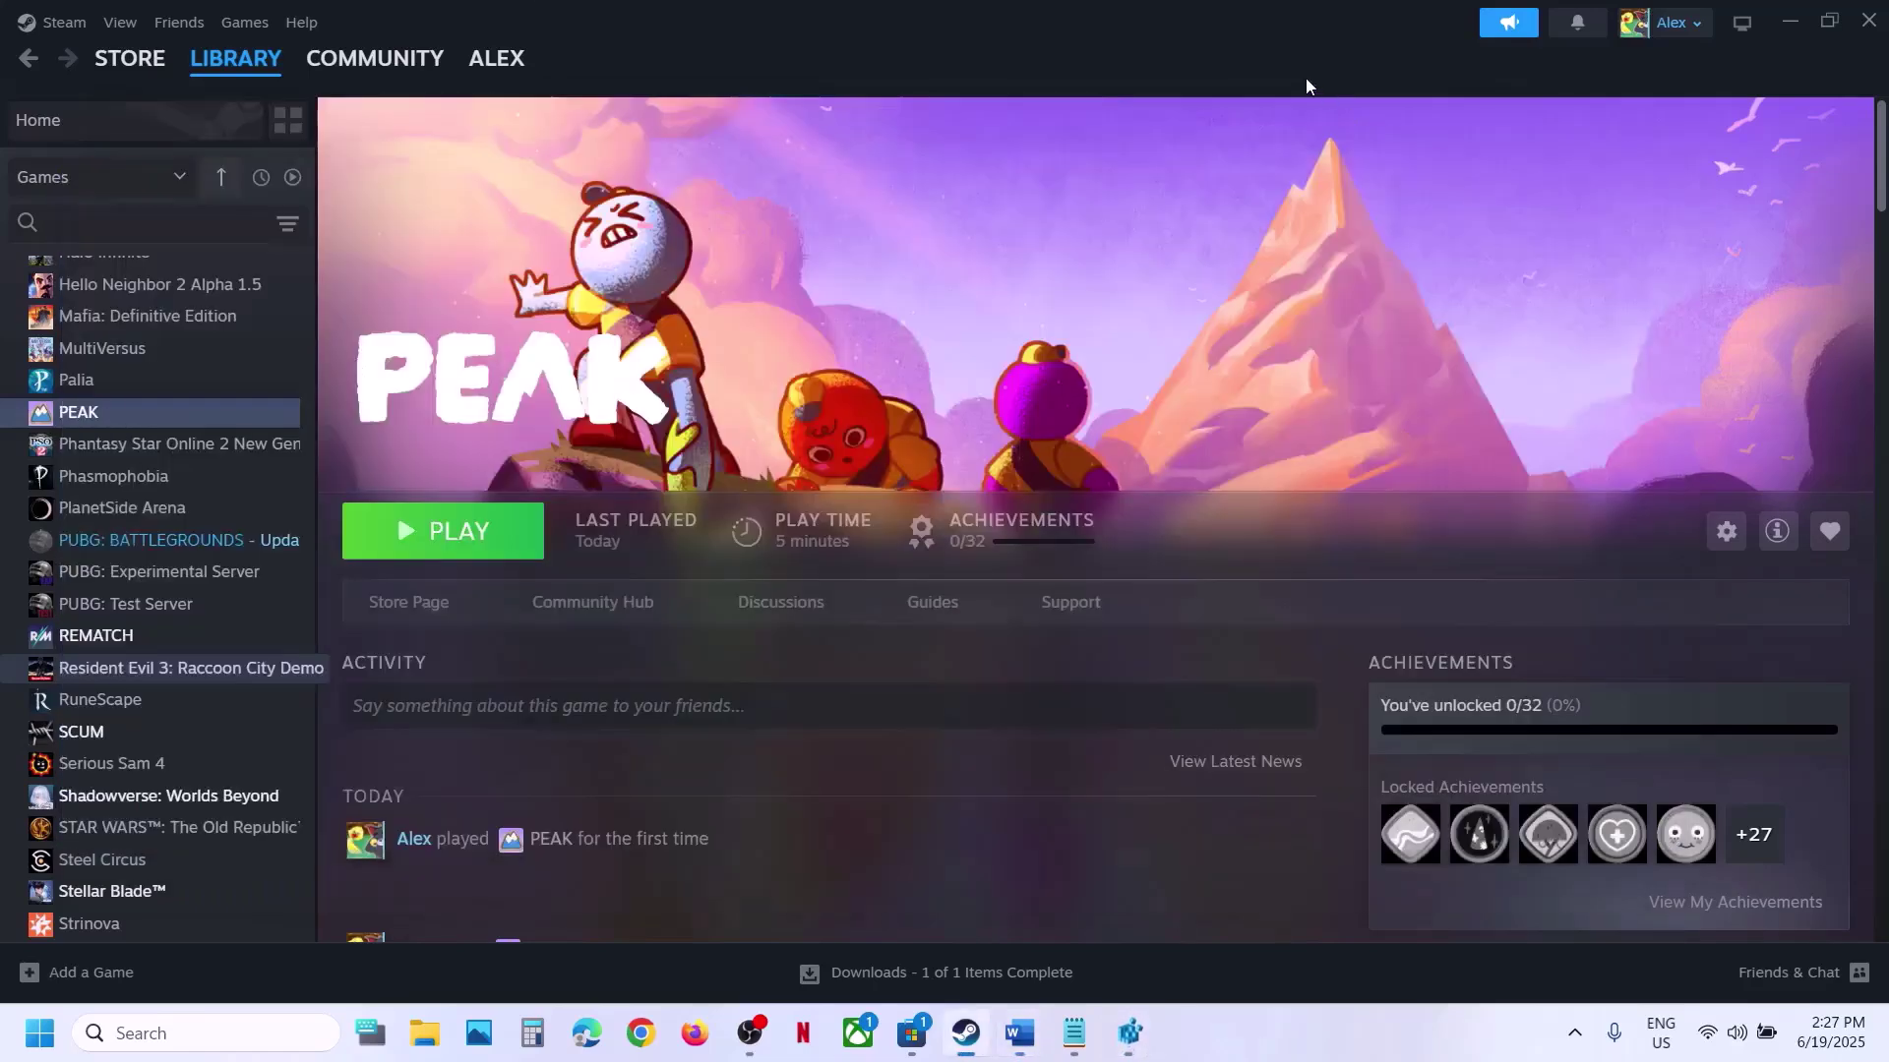
Read Step 5 of the Word notes about allowing the game exe through antivirus and firewall, and return to Steam
left_click(1030, 1050)
scroll(789, 690, "down", 5)
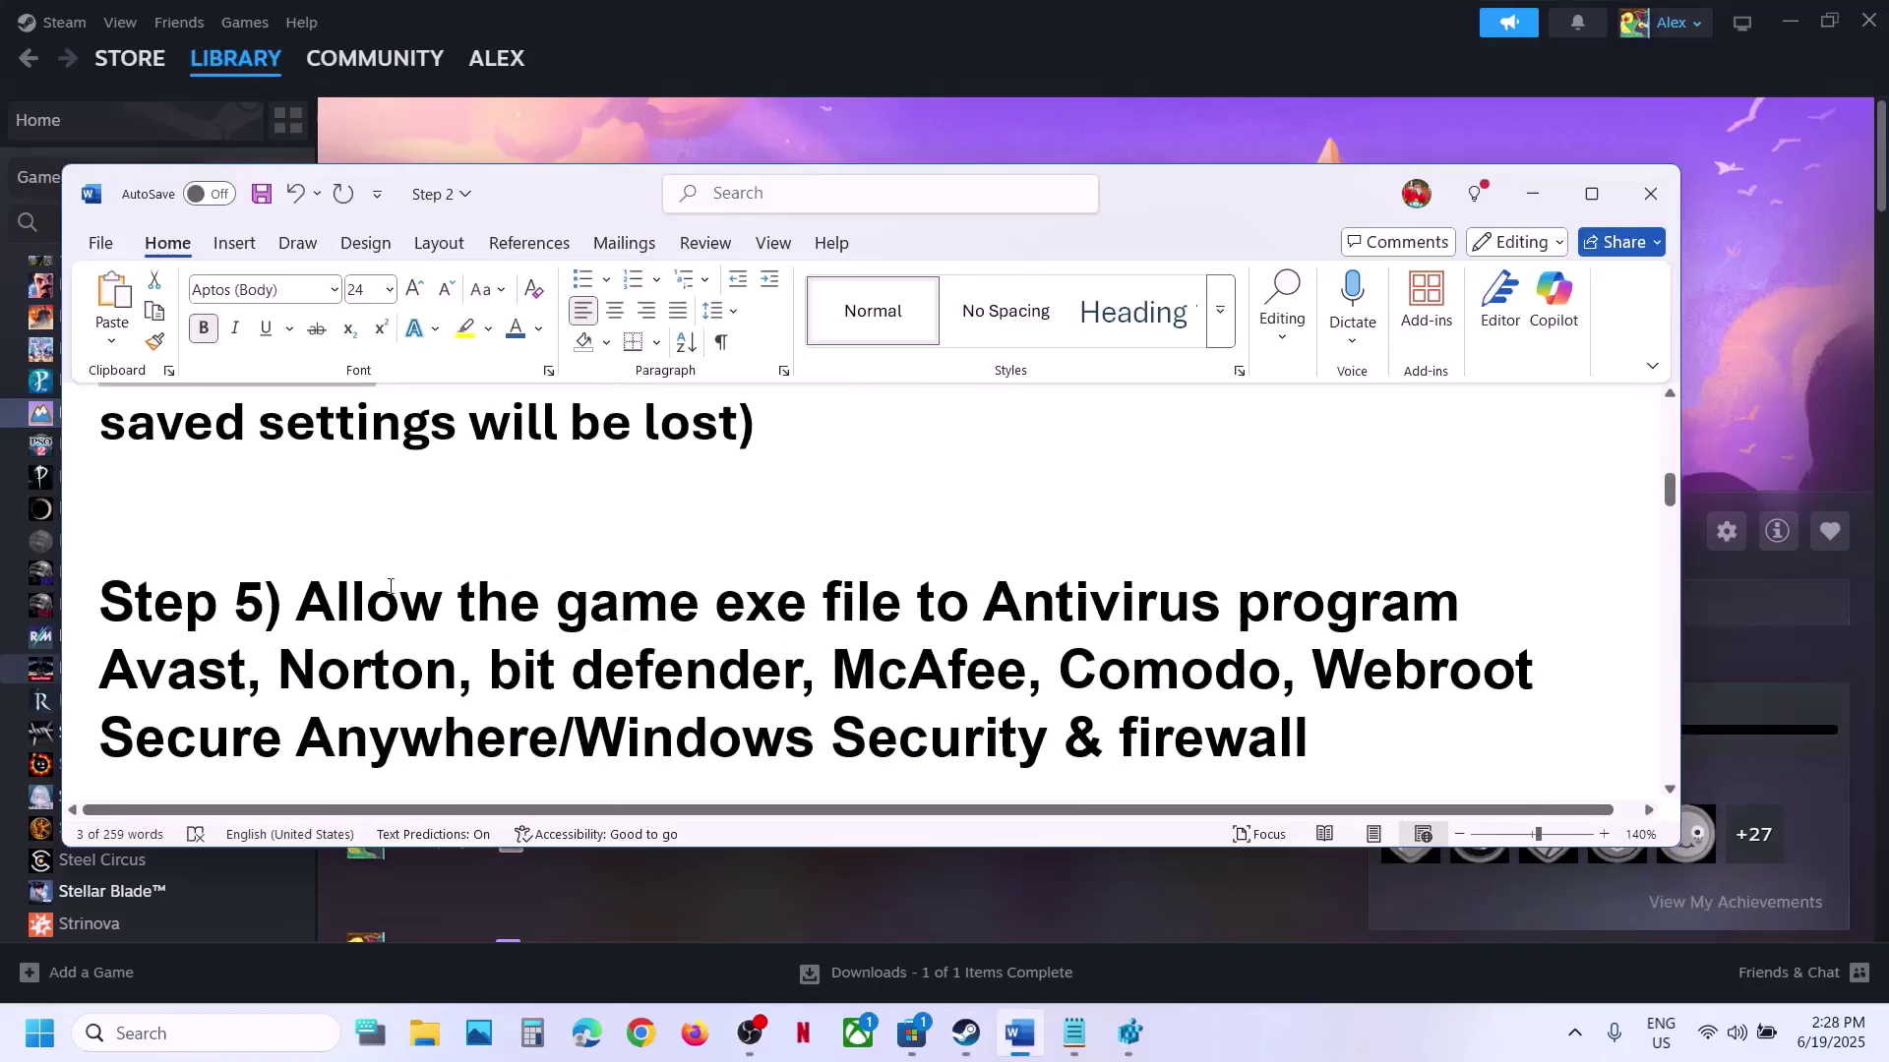
left_click_drag(391, 586, 1101, 667)
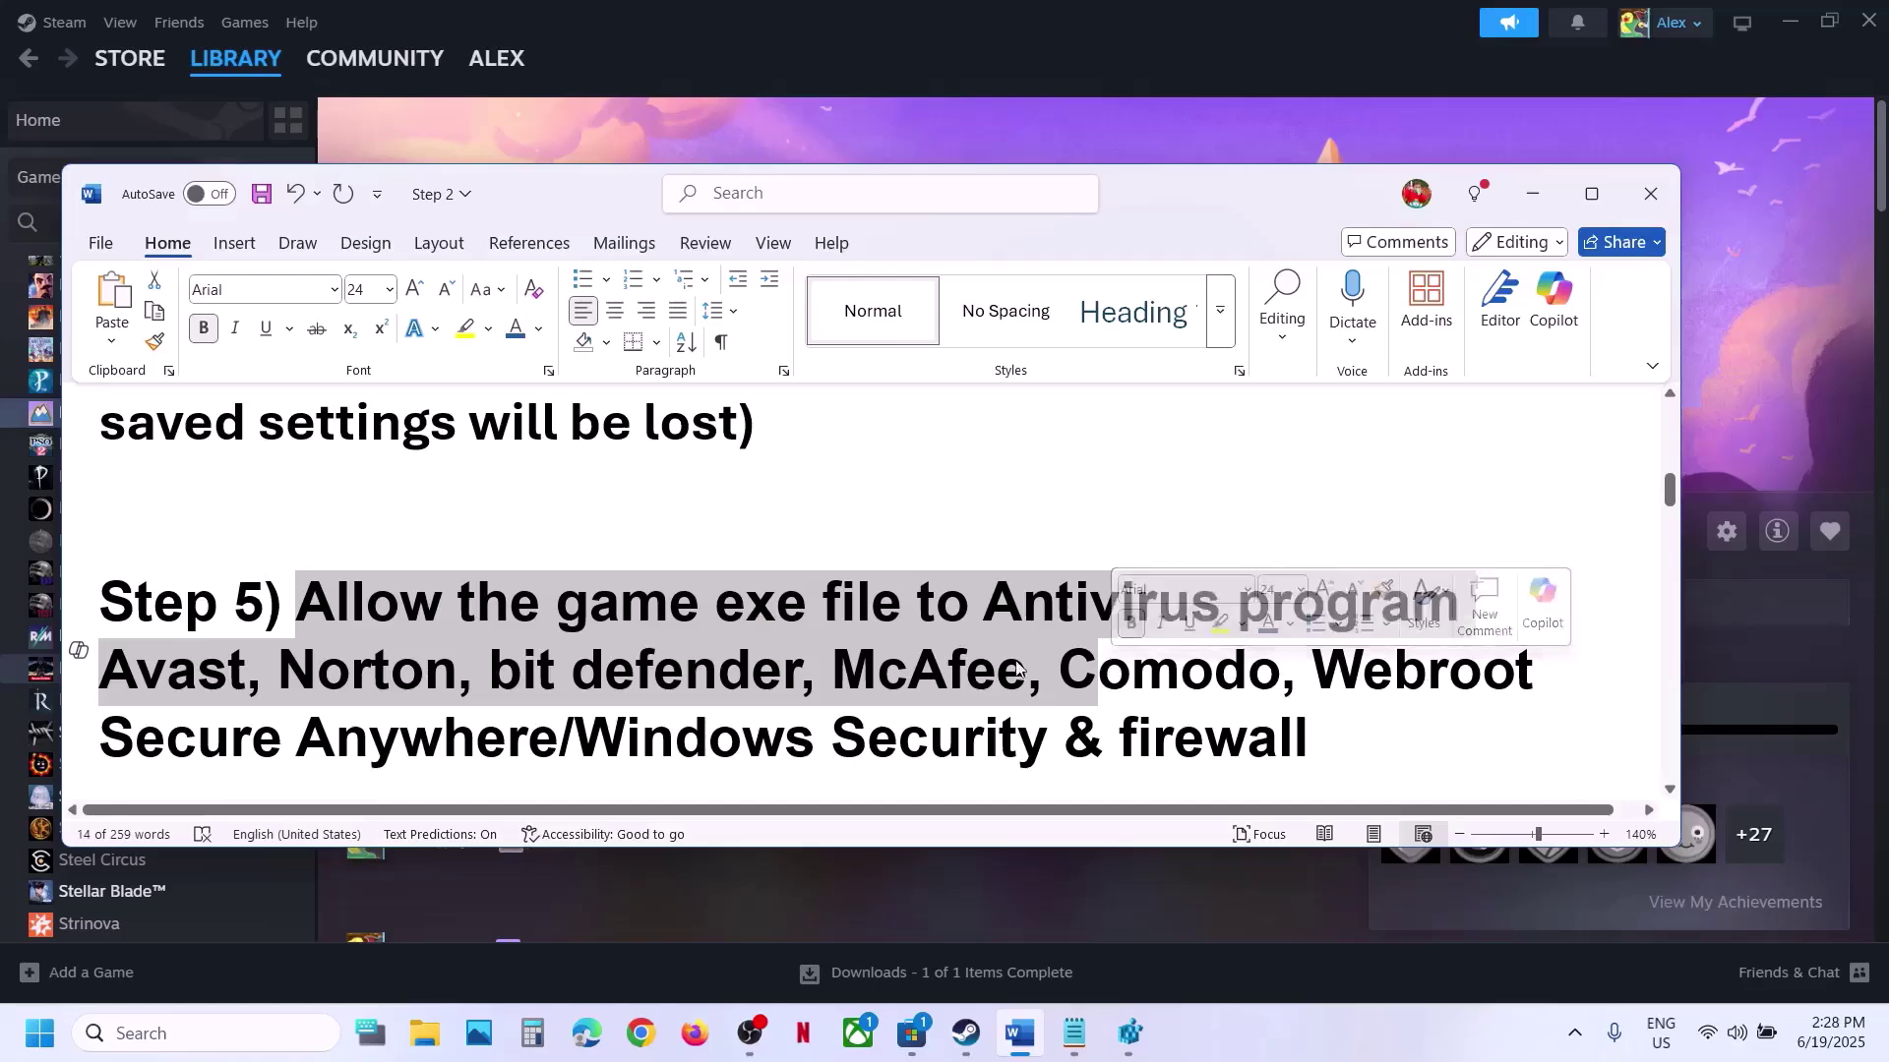
left_click(758, 143)
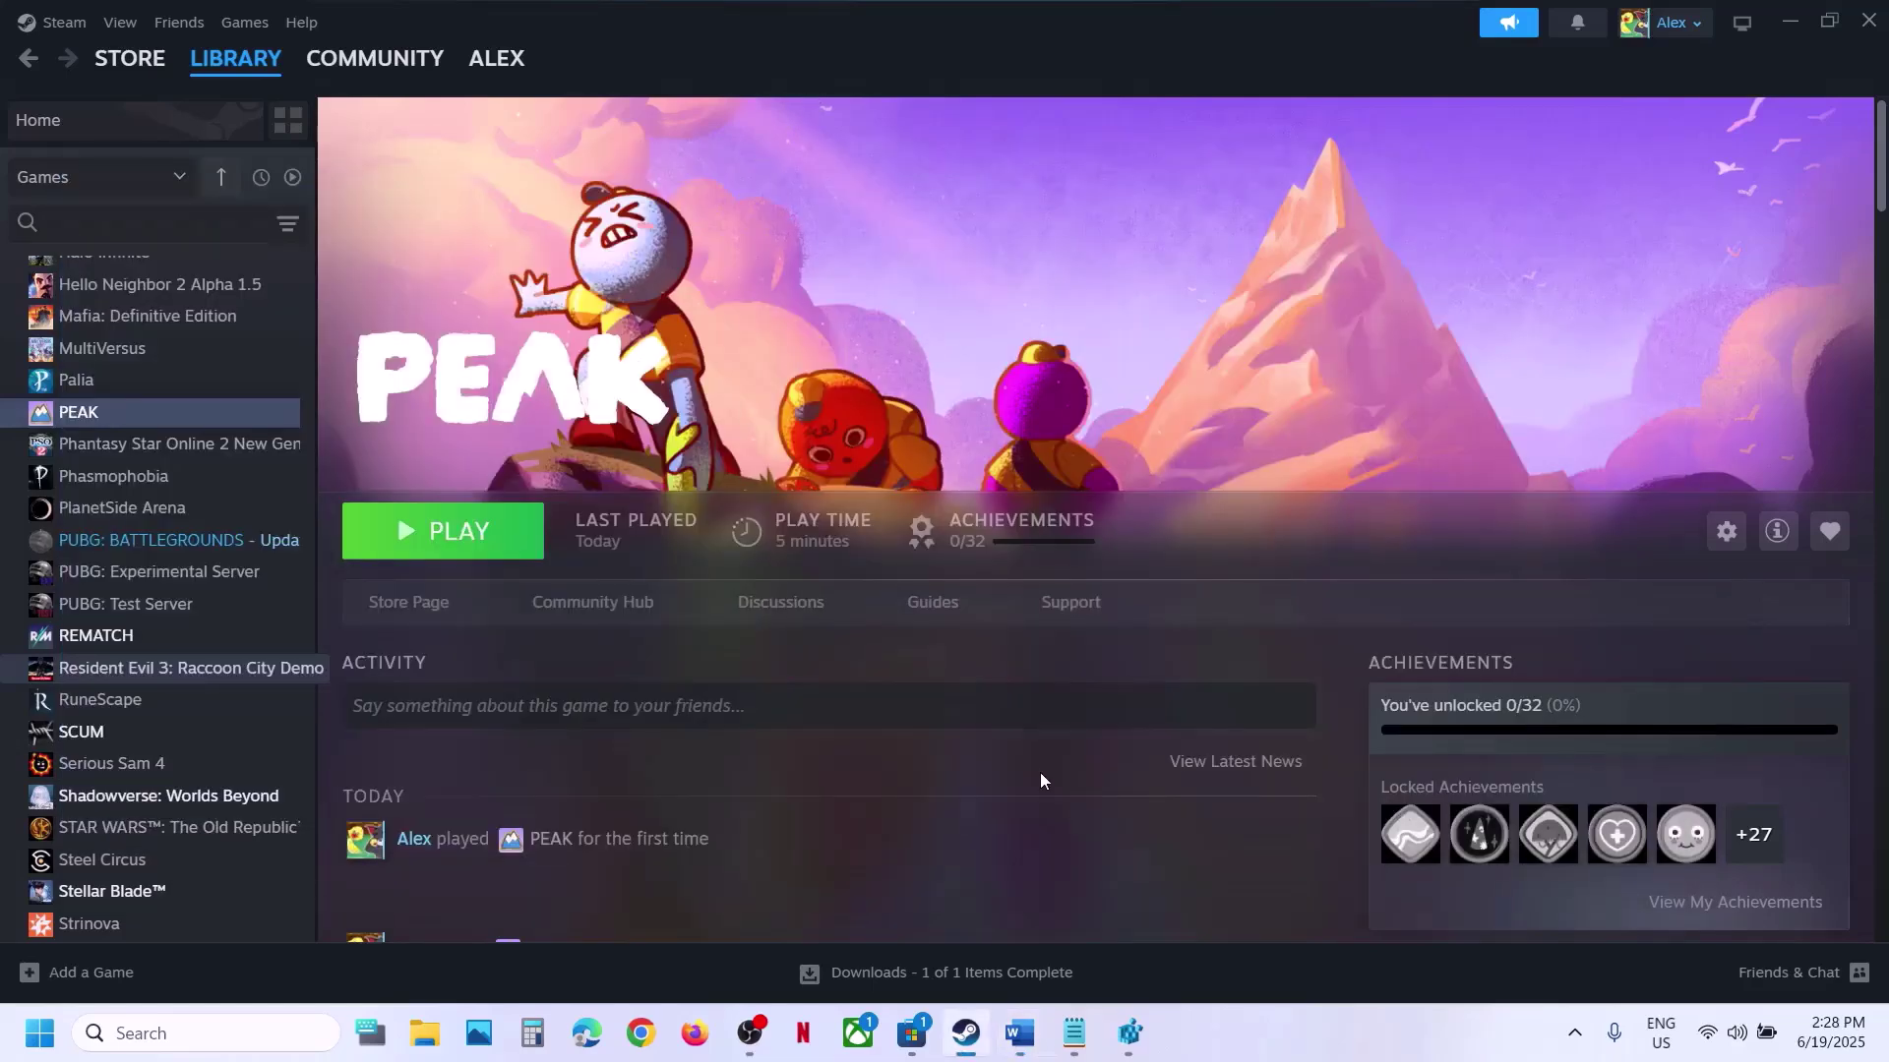
Open Virus & threat protection in Windows Security through the Privacy & security settings of Windows
key("super+i")
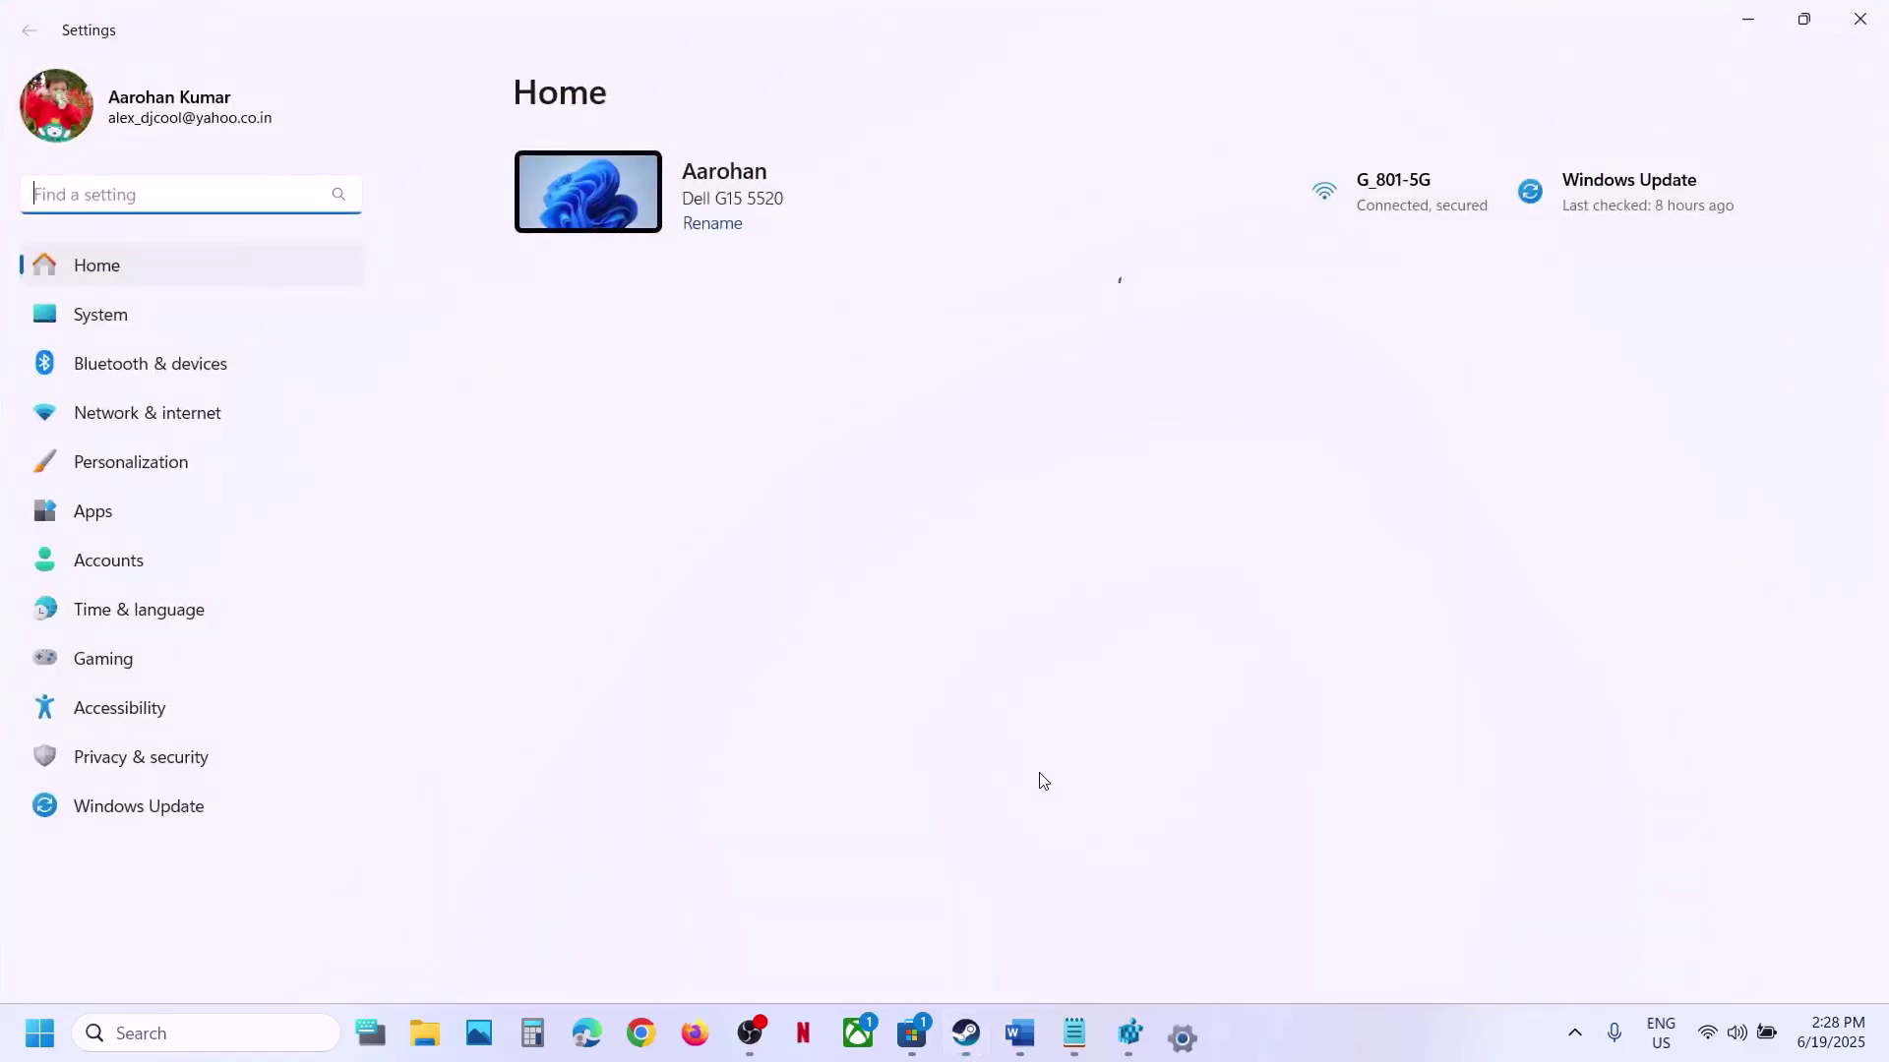
left_click(145, 759)
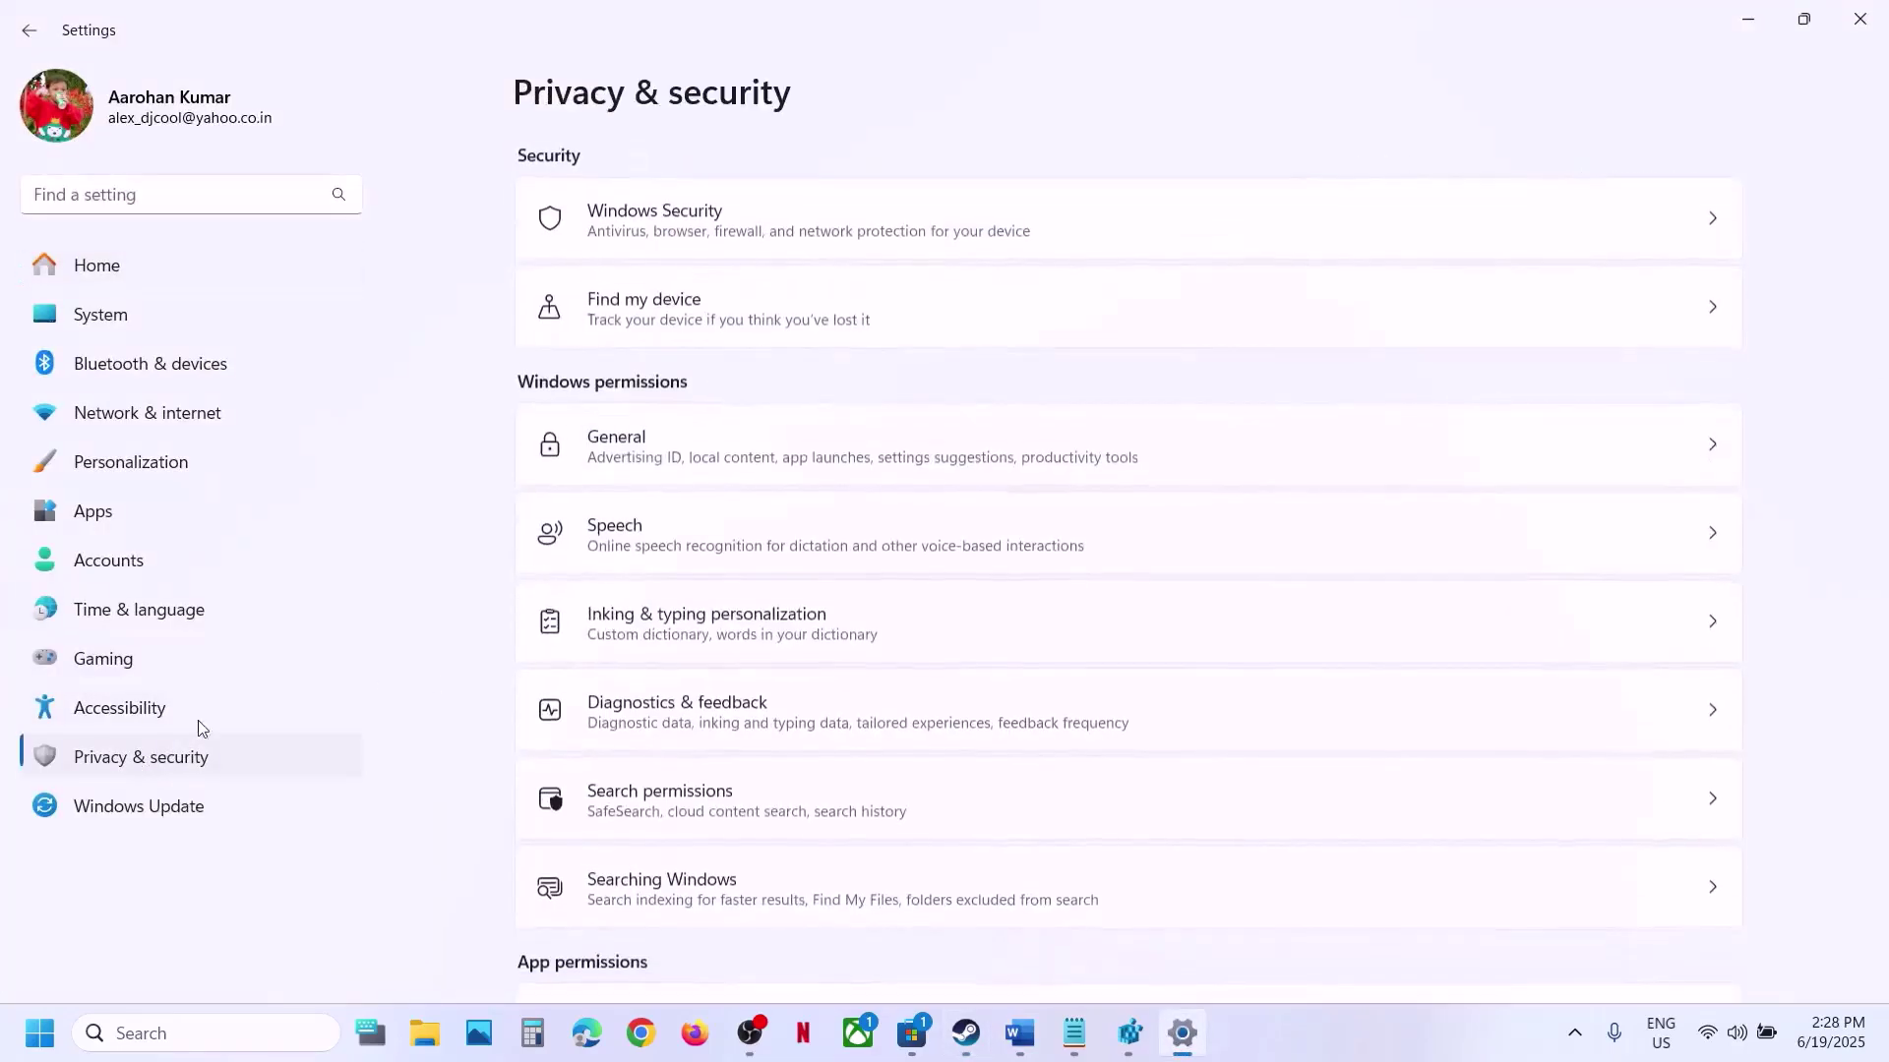
left_click(739, 208)
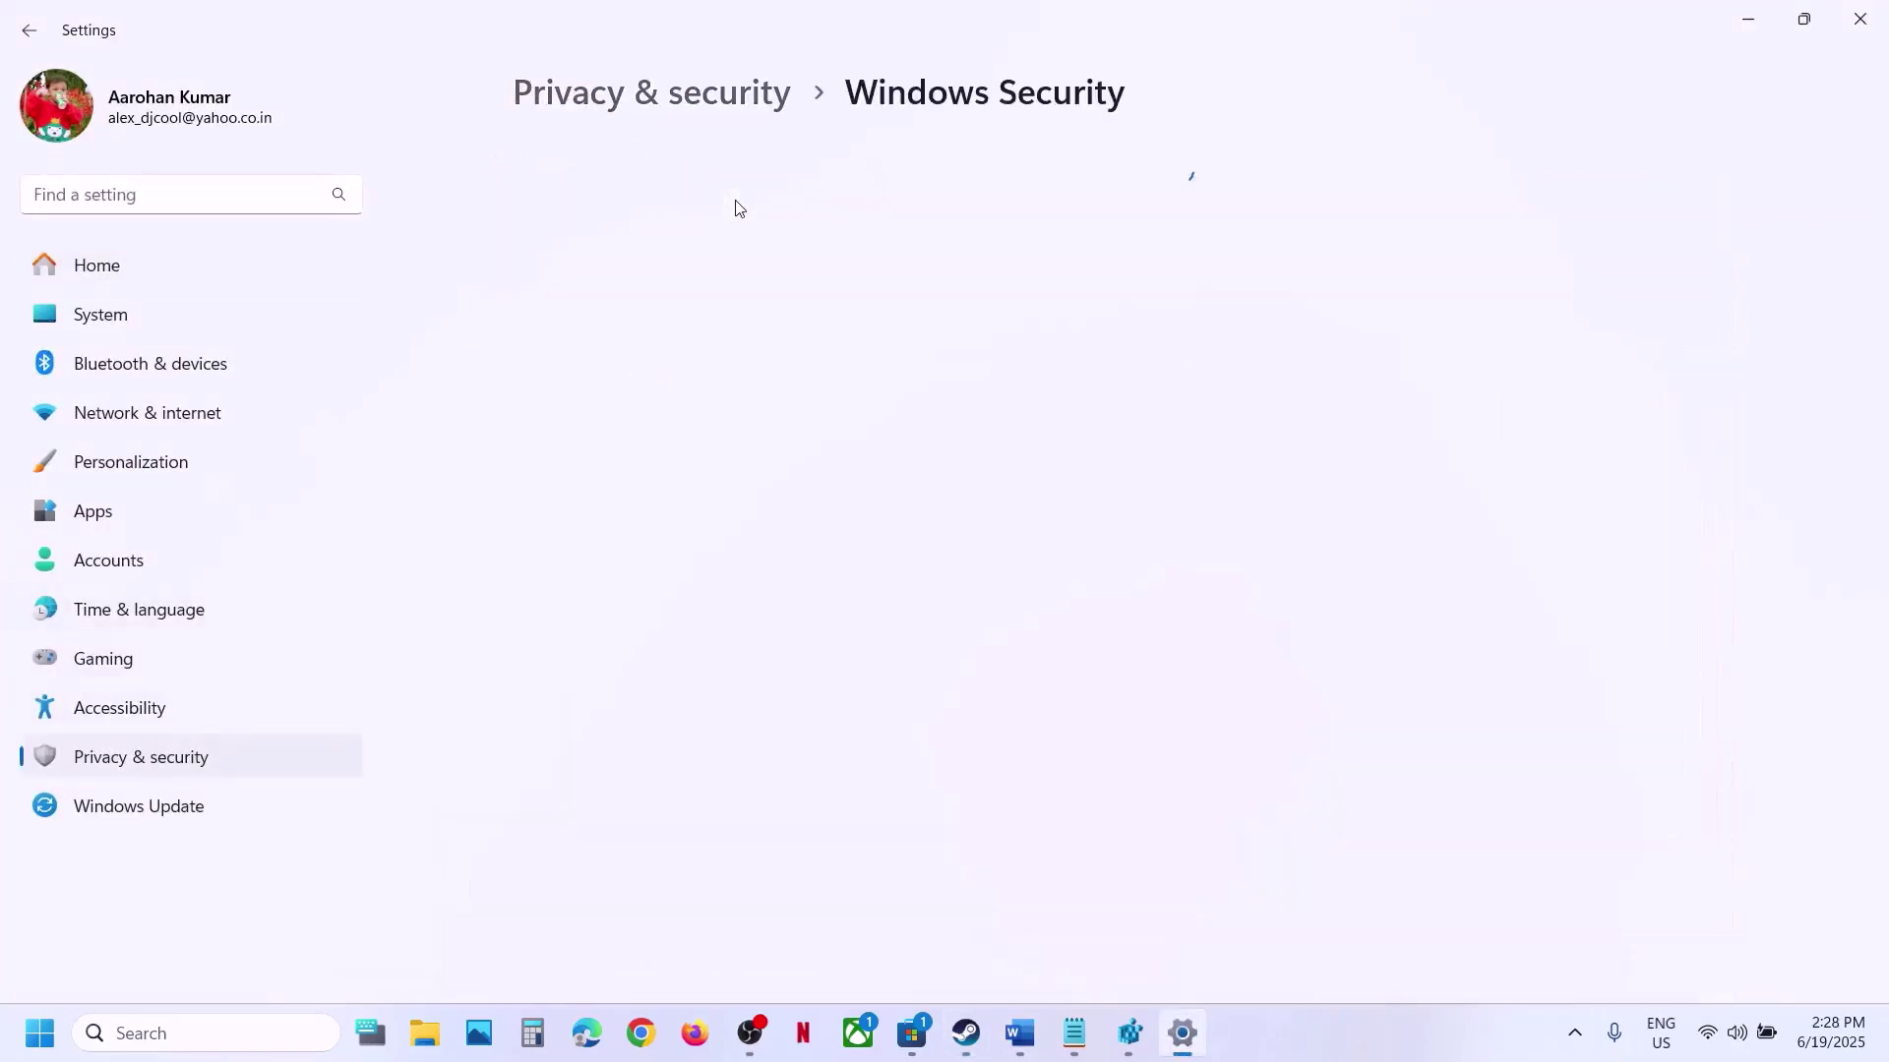
left_click(676, 391)
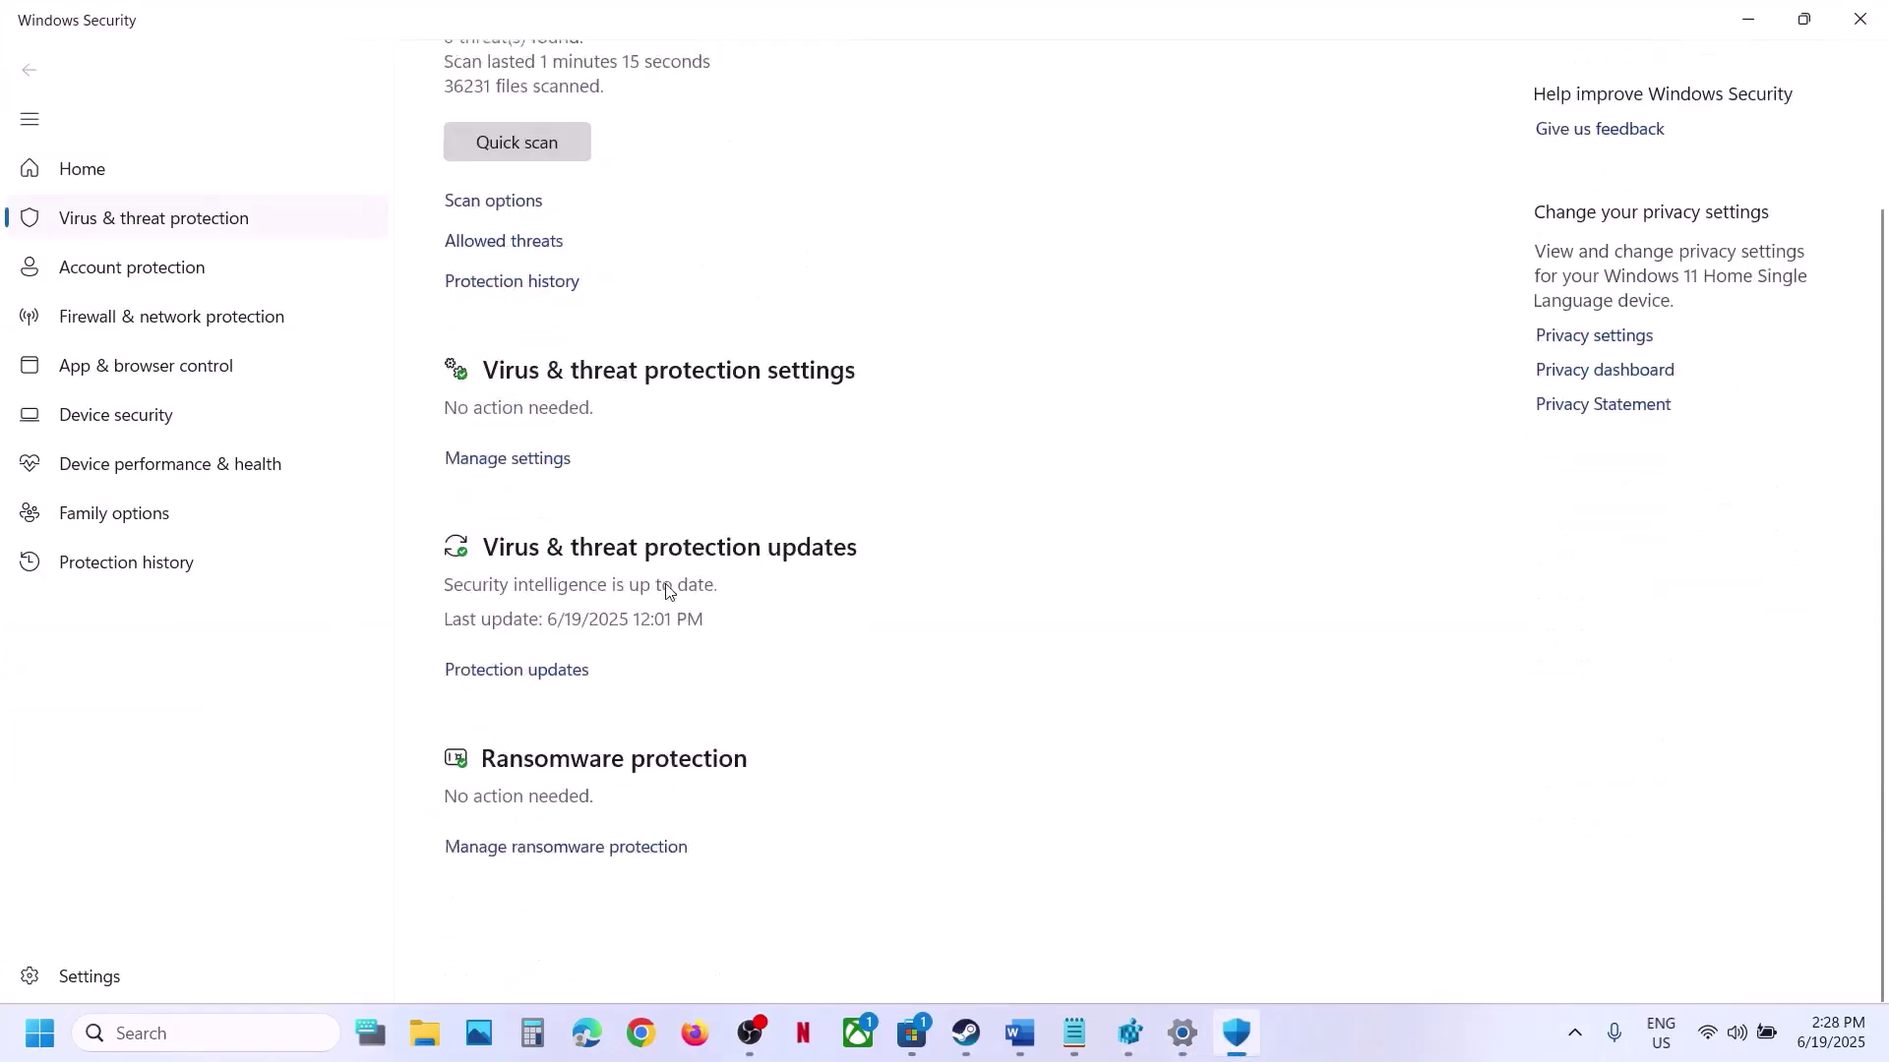
Open the list of apps allowed through Controlled folder access under Ransomware protection, approving the permission request
scroll(645, 885, "up", 1)
scroll(521, 922, "up", 2)
scroll(522, 922, "down", 1)
left_click(522, 921)
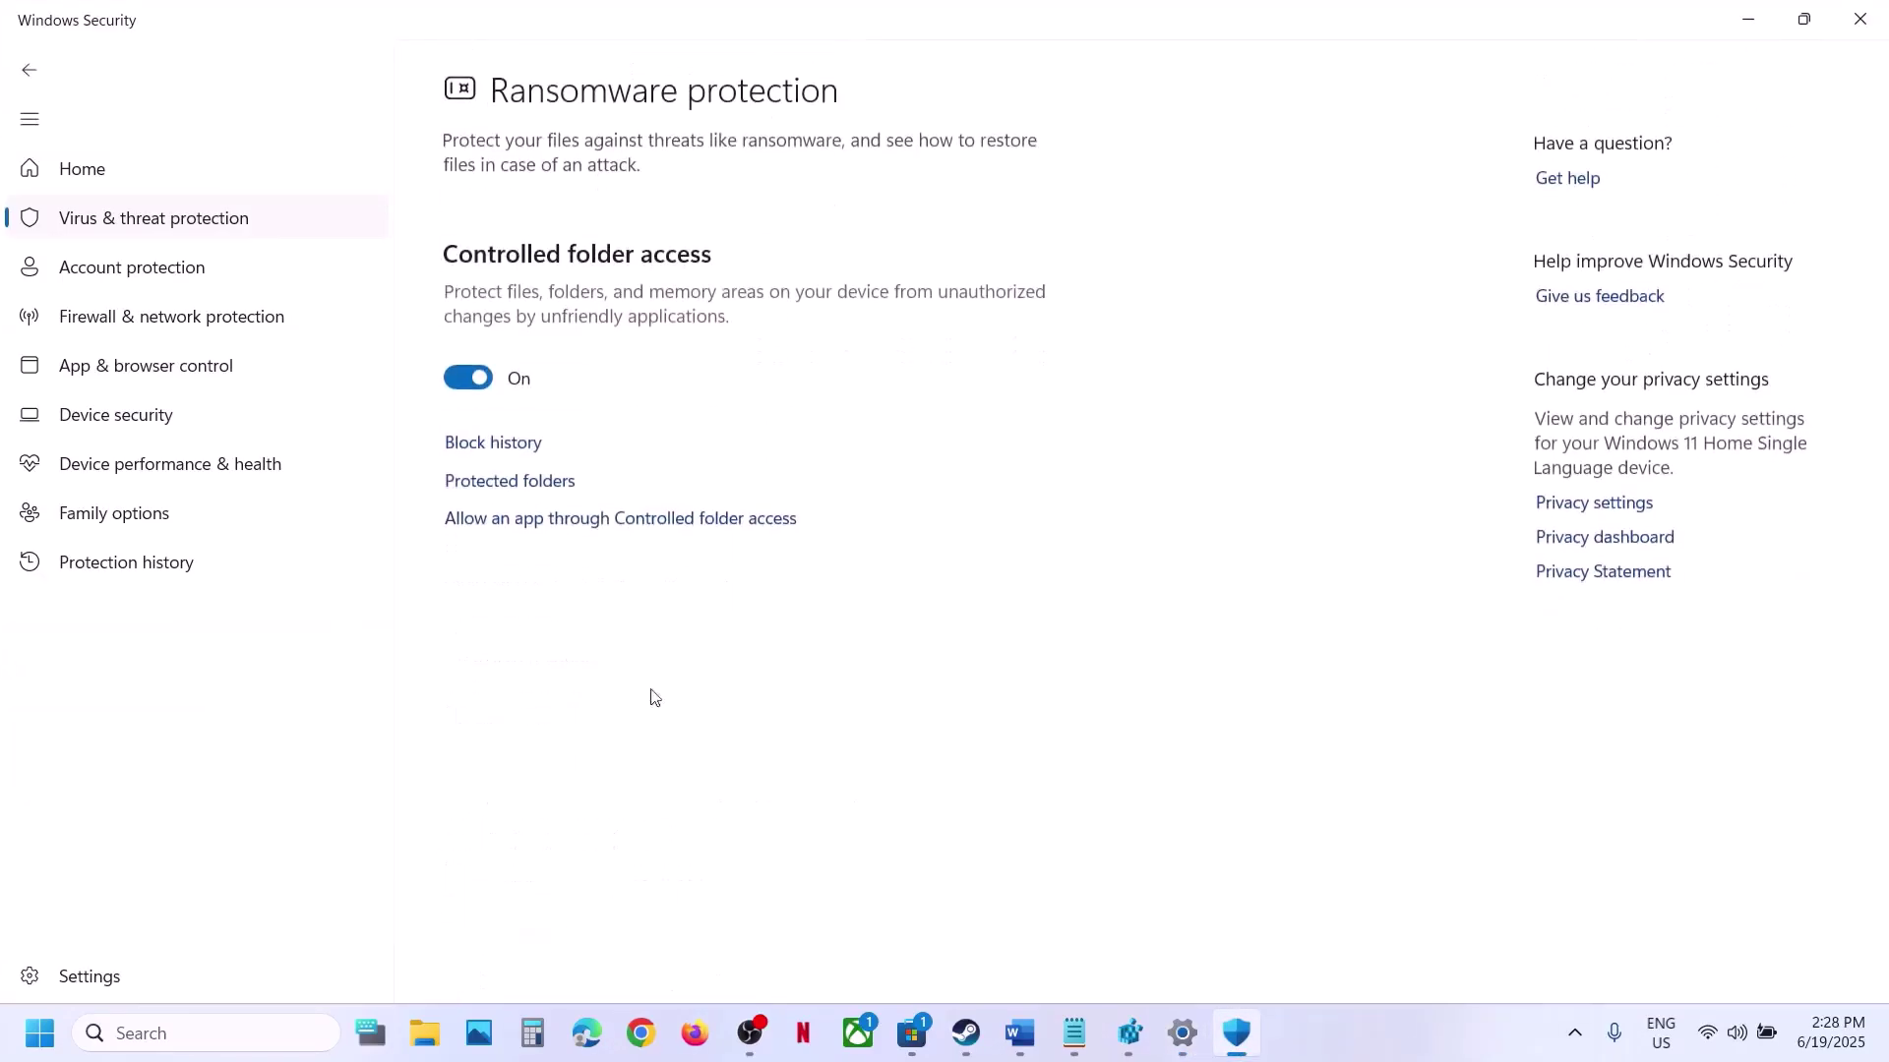
left_click(560, 522)
left_click(844, 716)
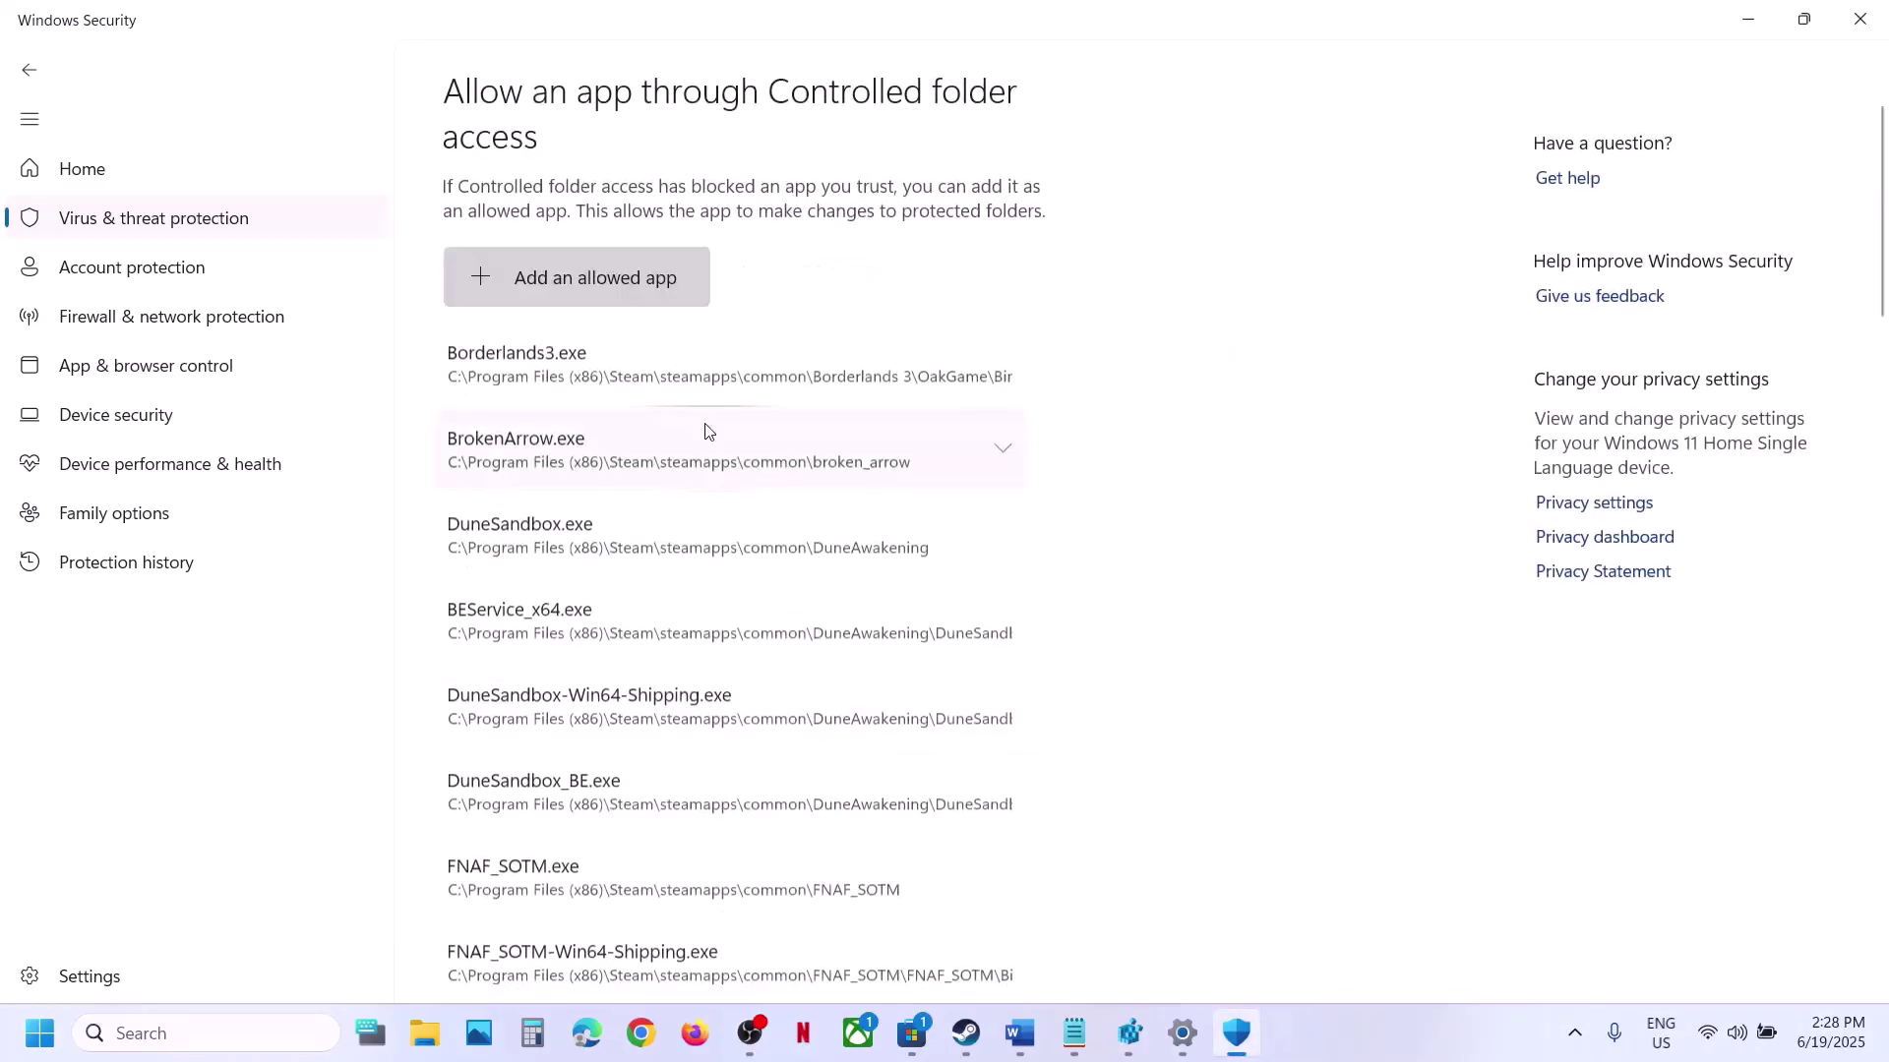
Add the PEAK application from C:\Program Files (x86)\Steam\steamapps\common\PEAK as an allowed app for Controlled folder access
left_click(511, 280)
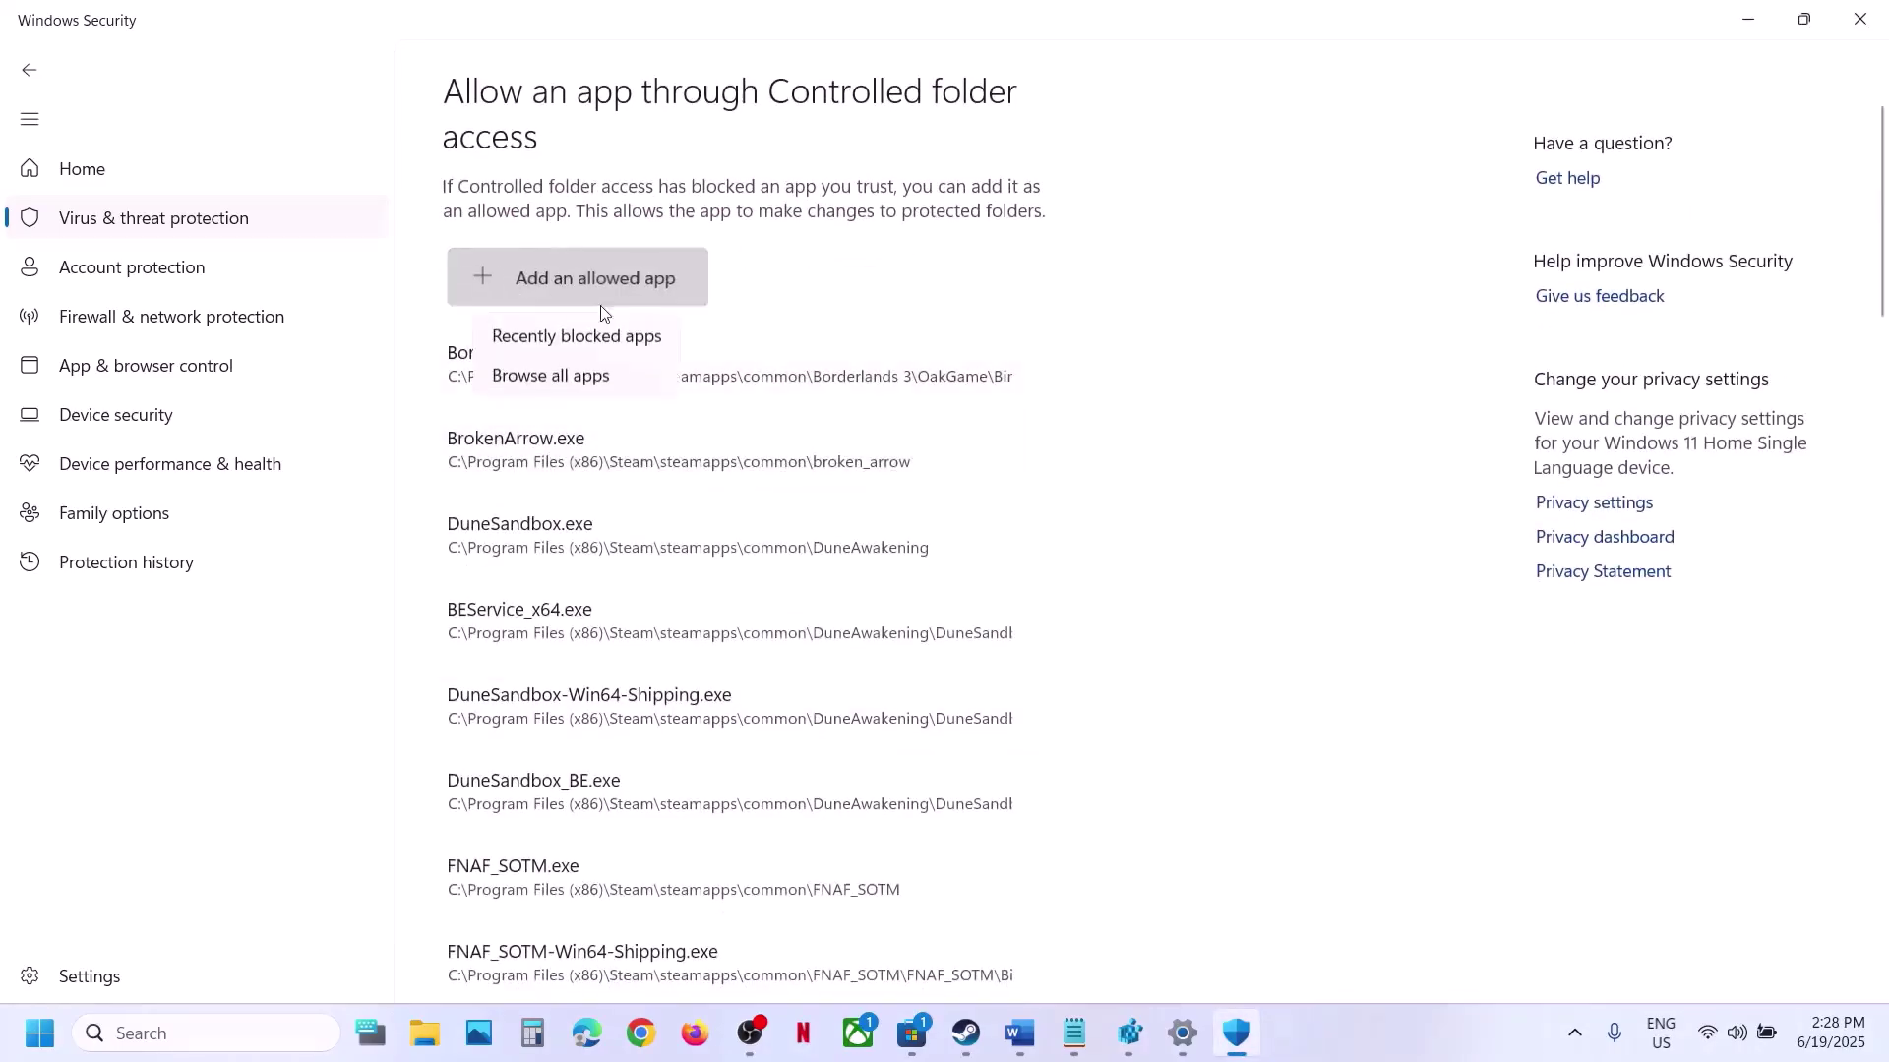
left_click(567, 374)
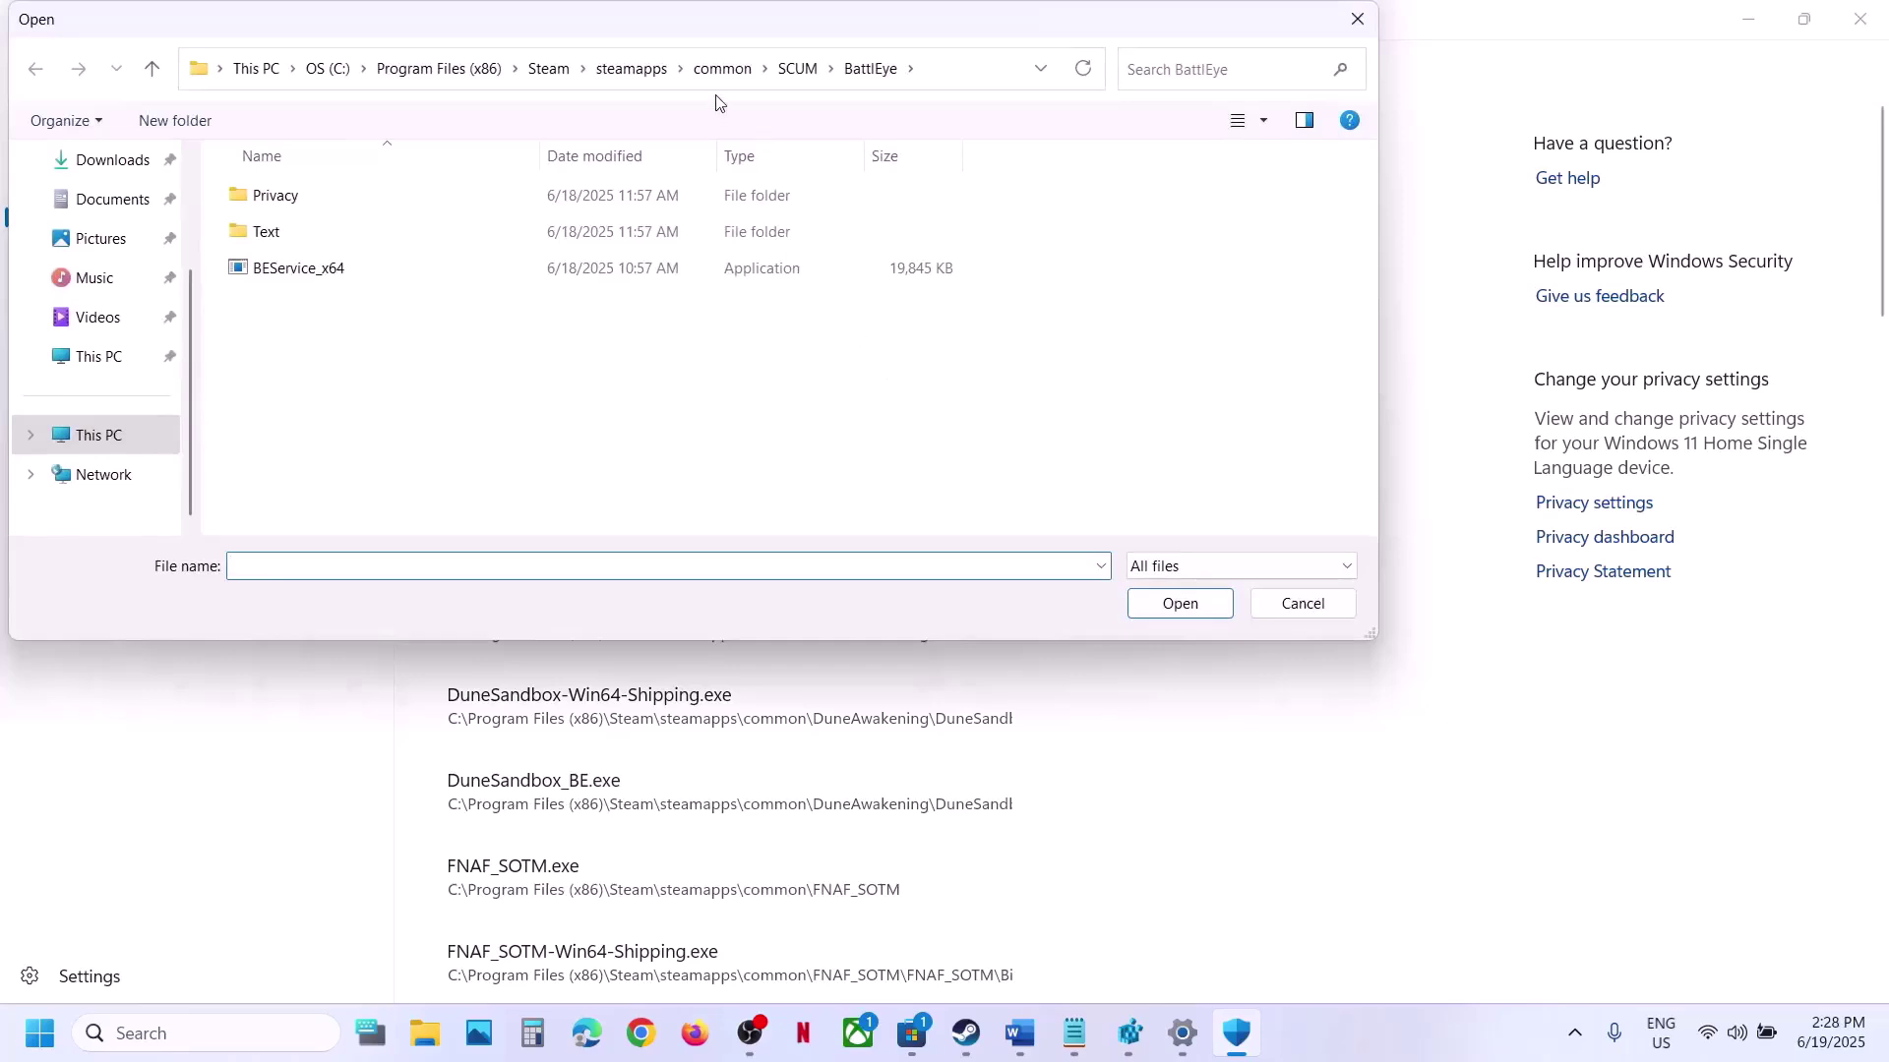
left_click(723, 69)
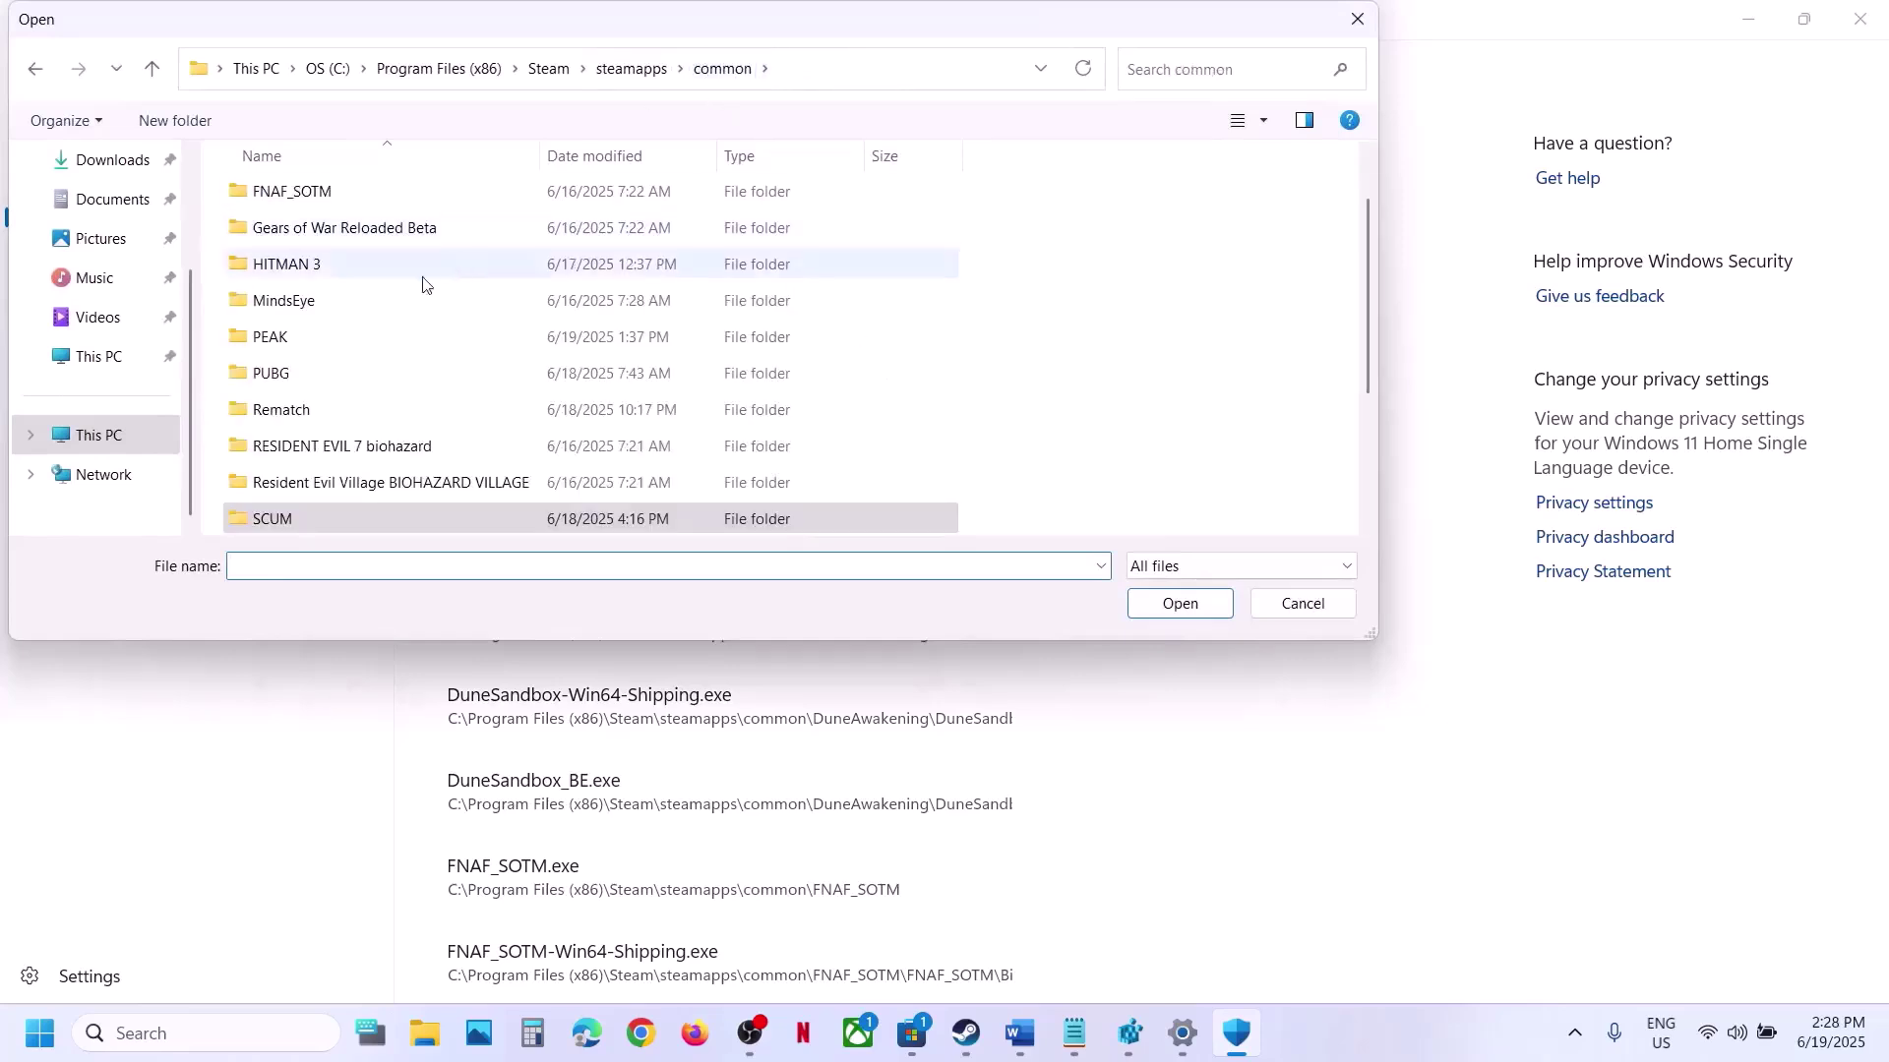
double_click(308, 339)
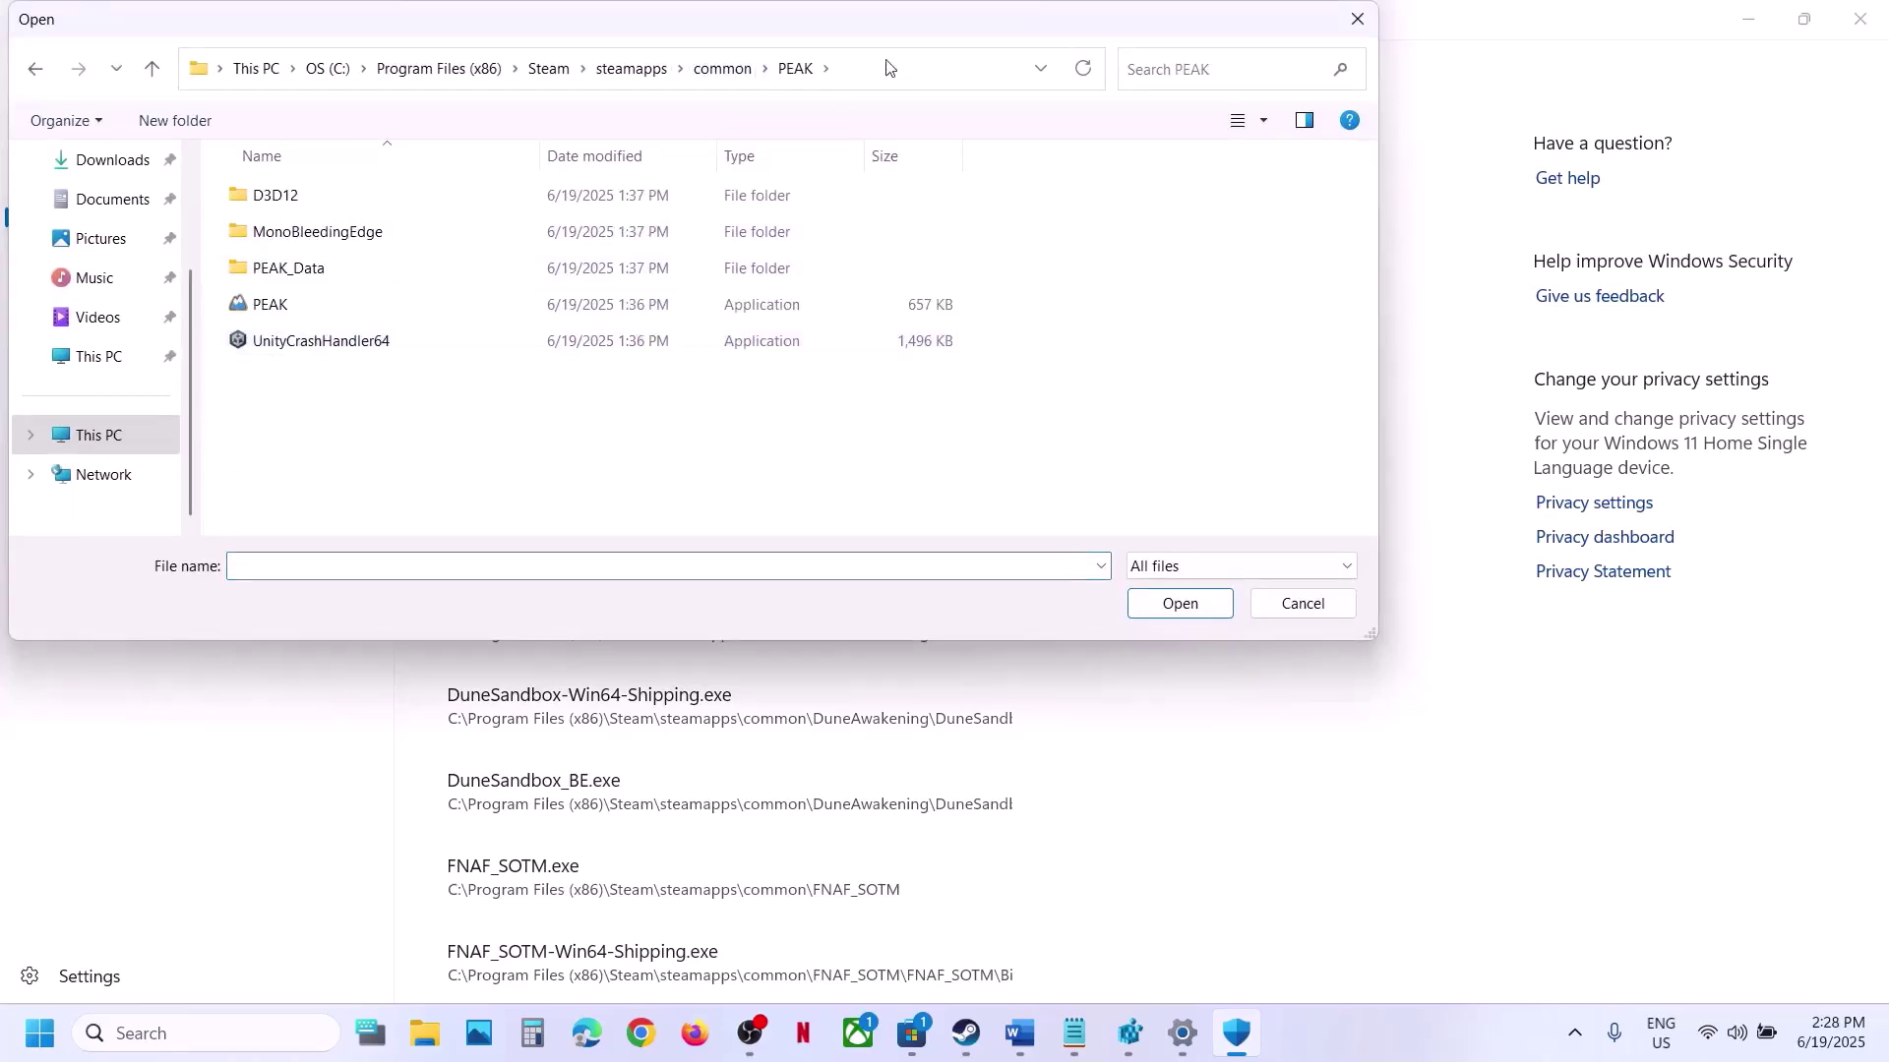
left_click(859, 75)
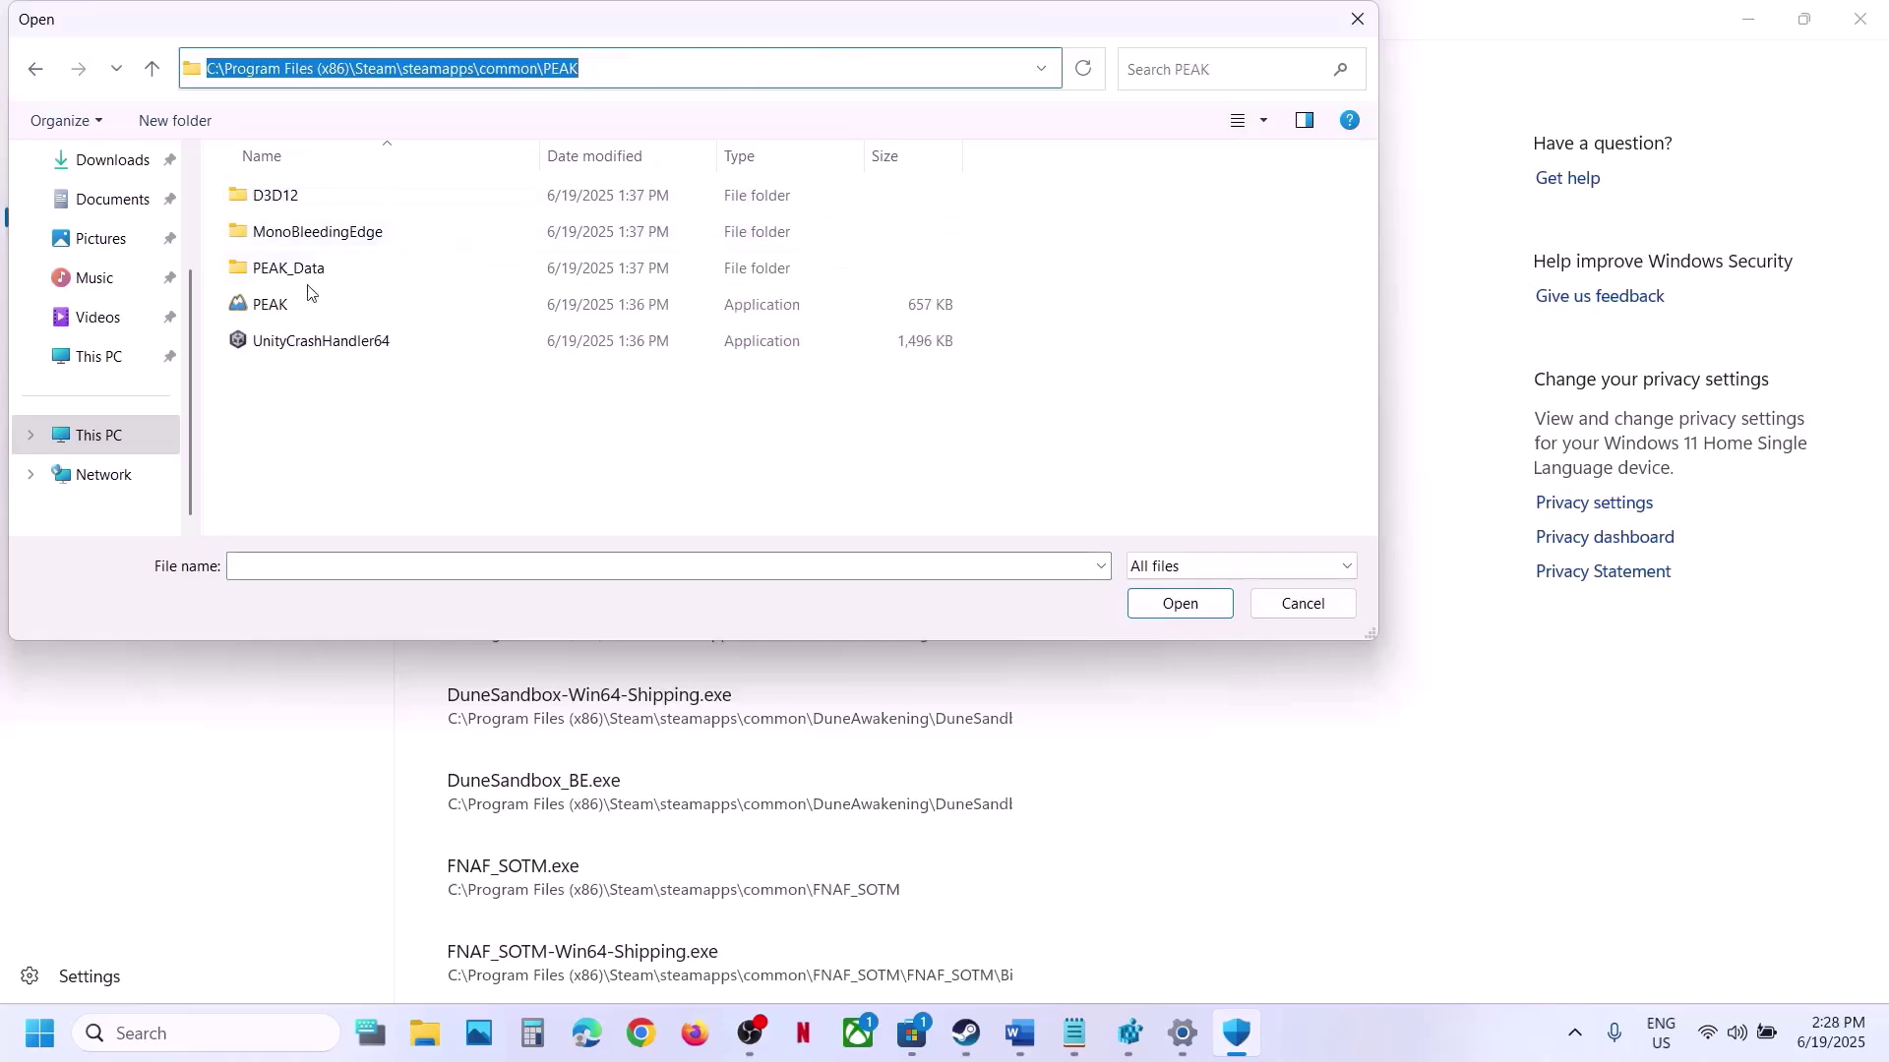
left_click(275, 311)
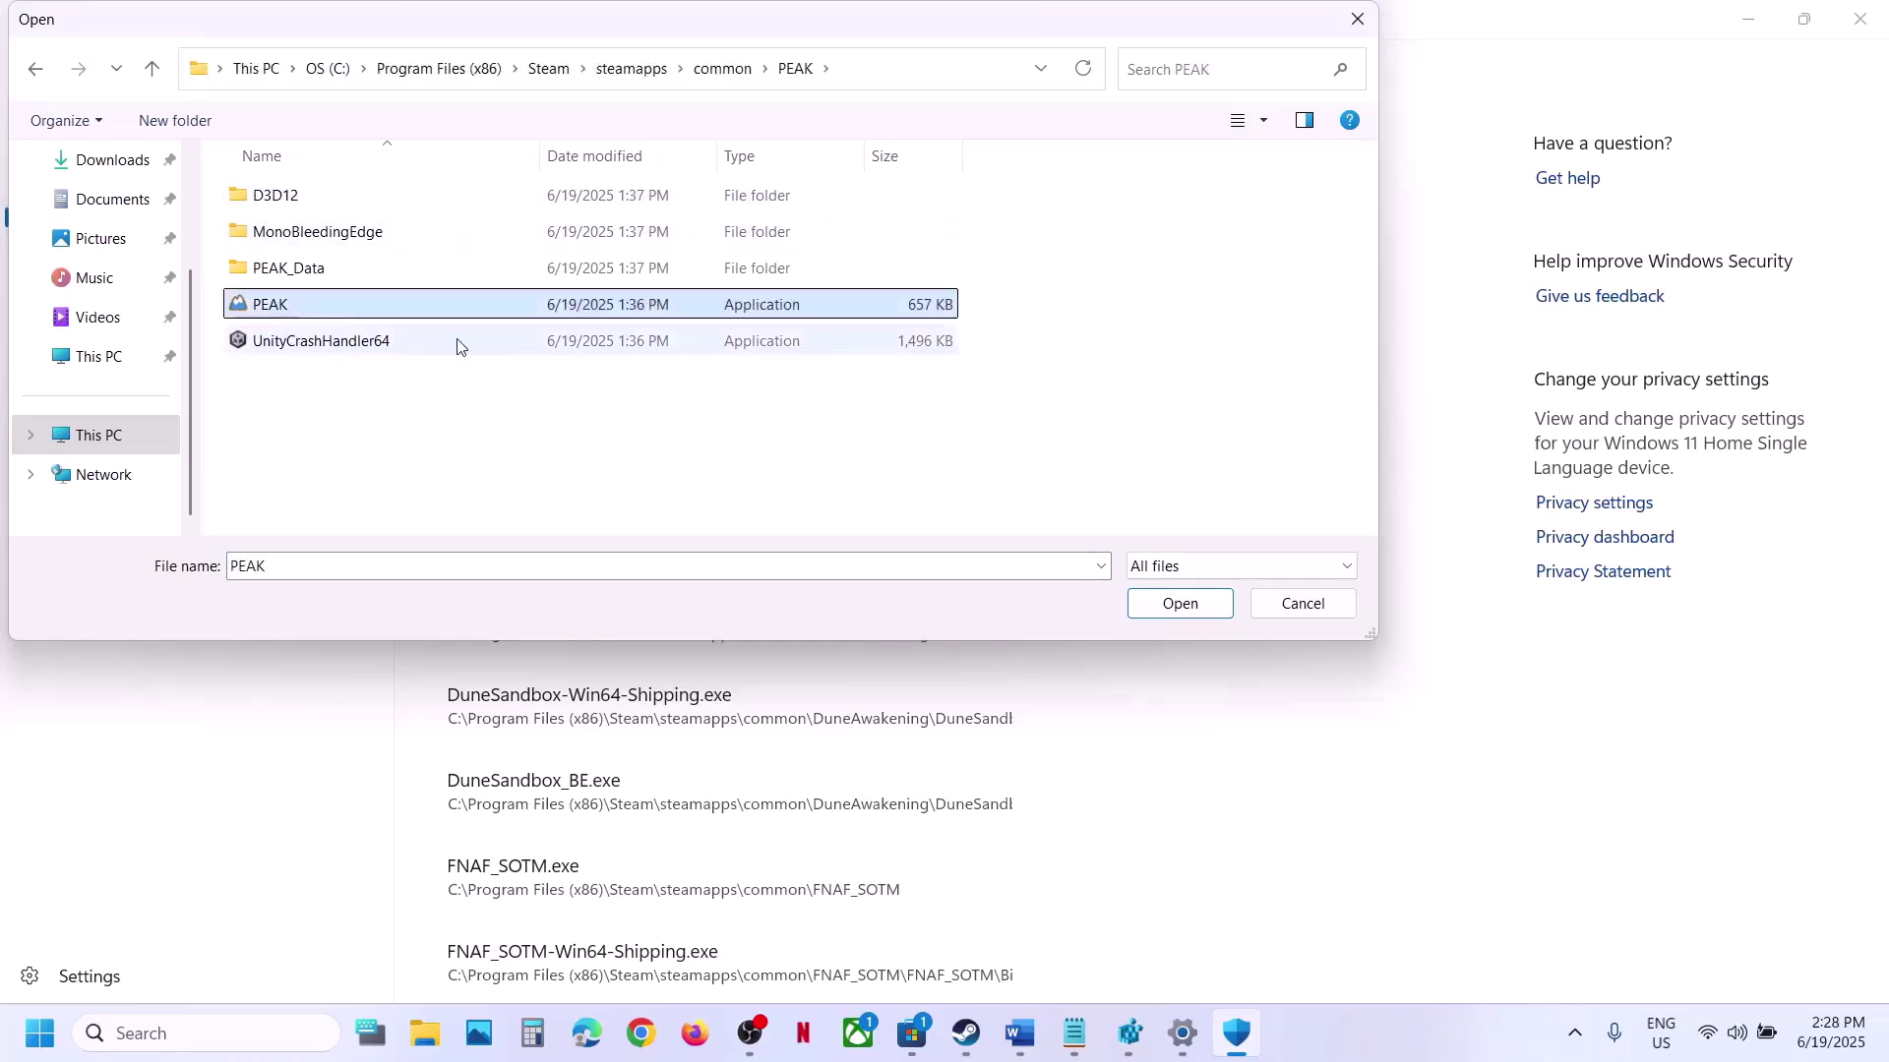
left_click(1148, 609)
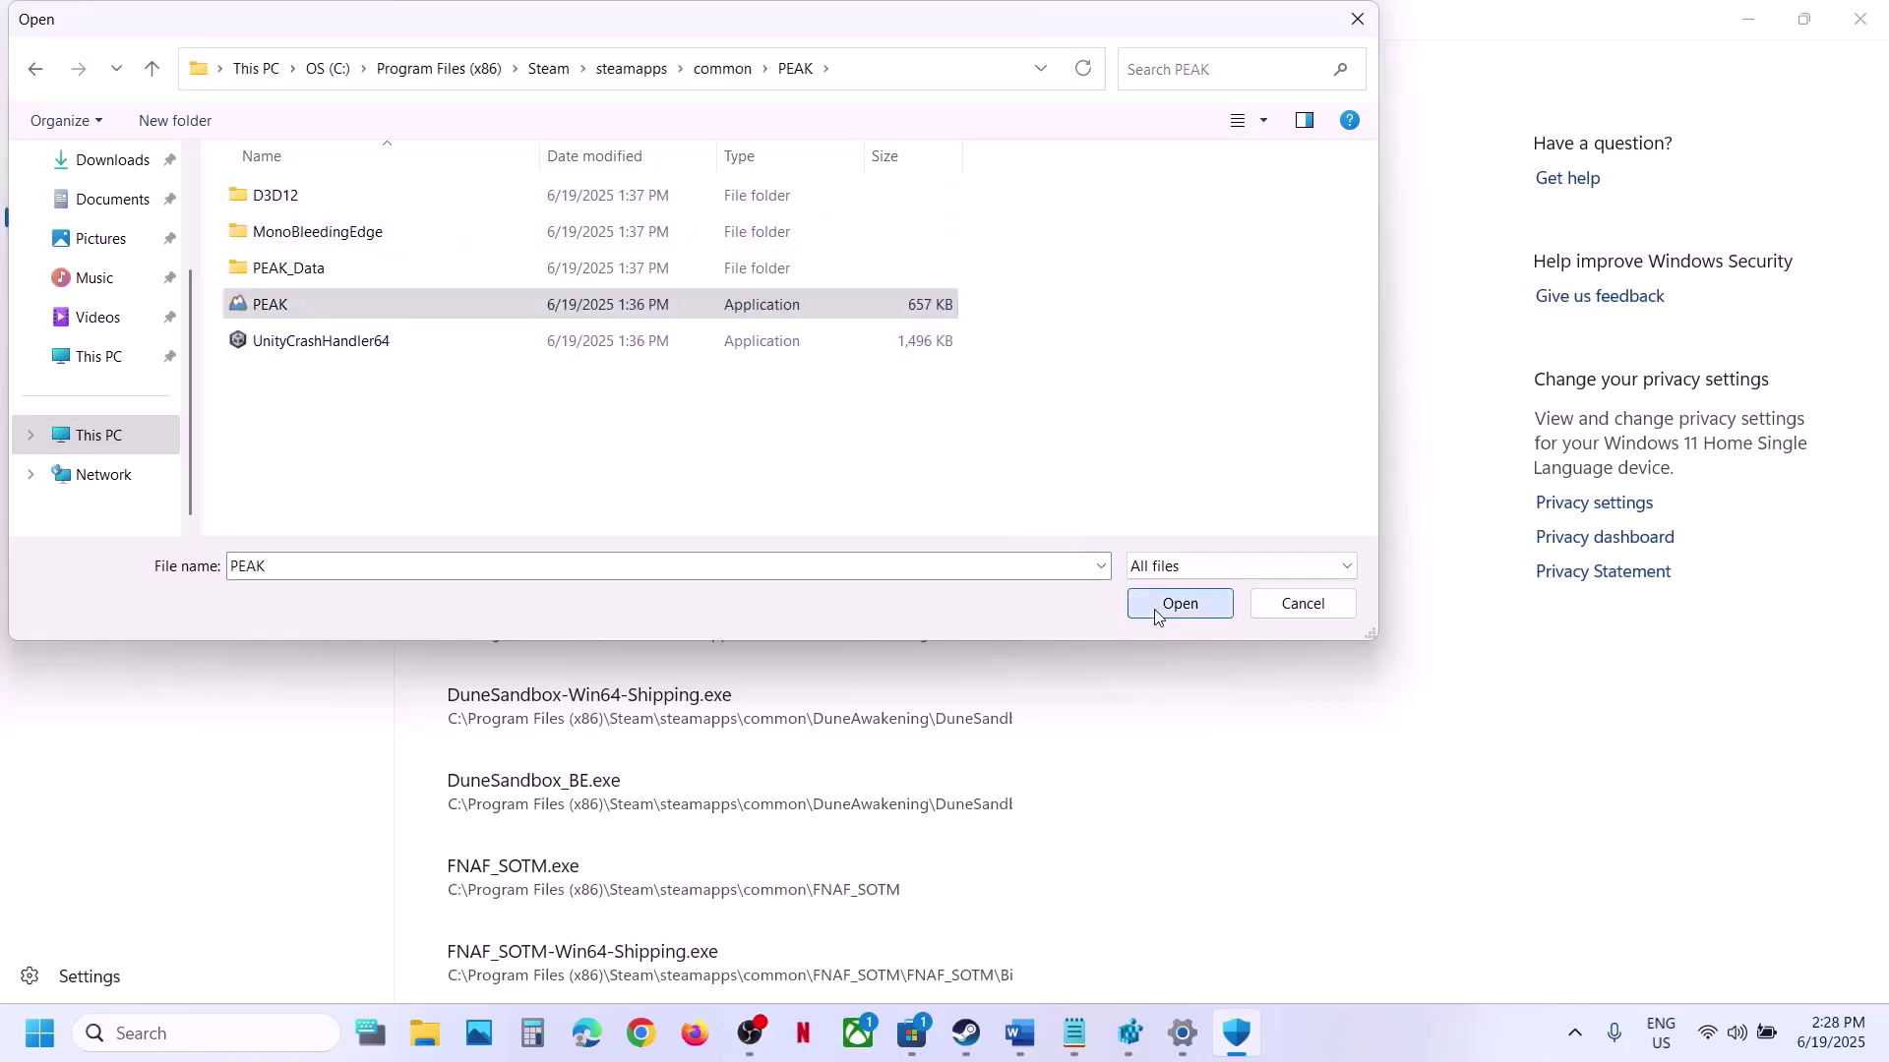
Search Windows for "control" and open Control Panel
left_click(268, 1028)
type("control")
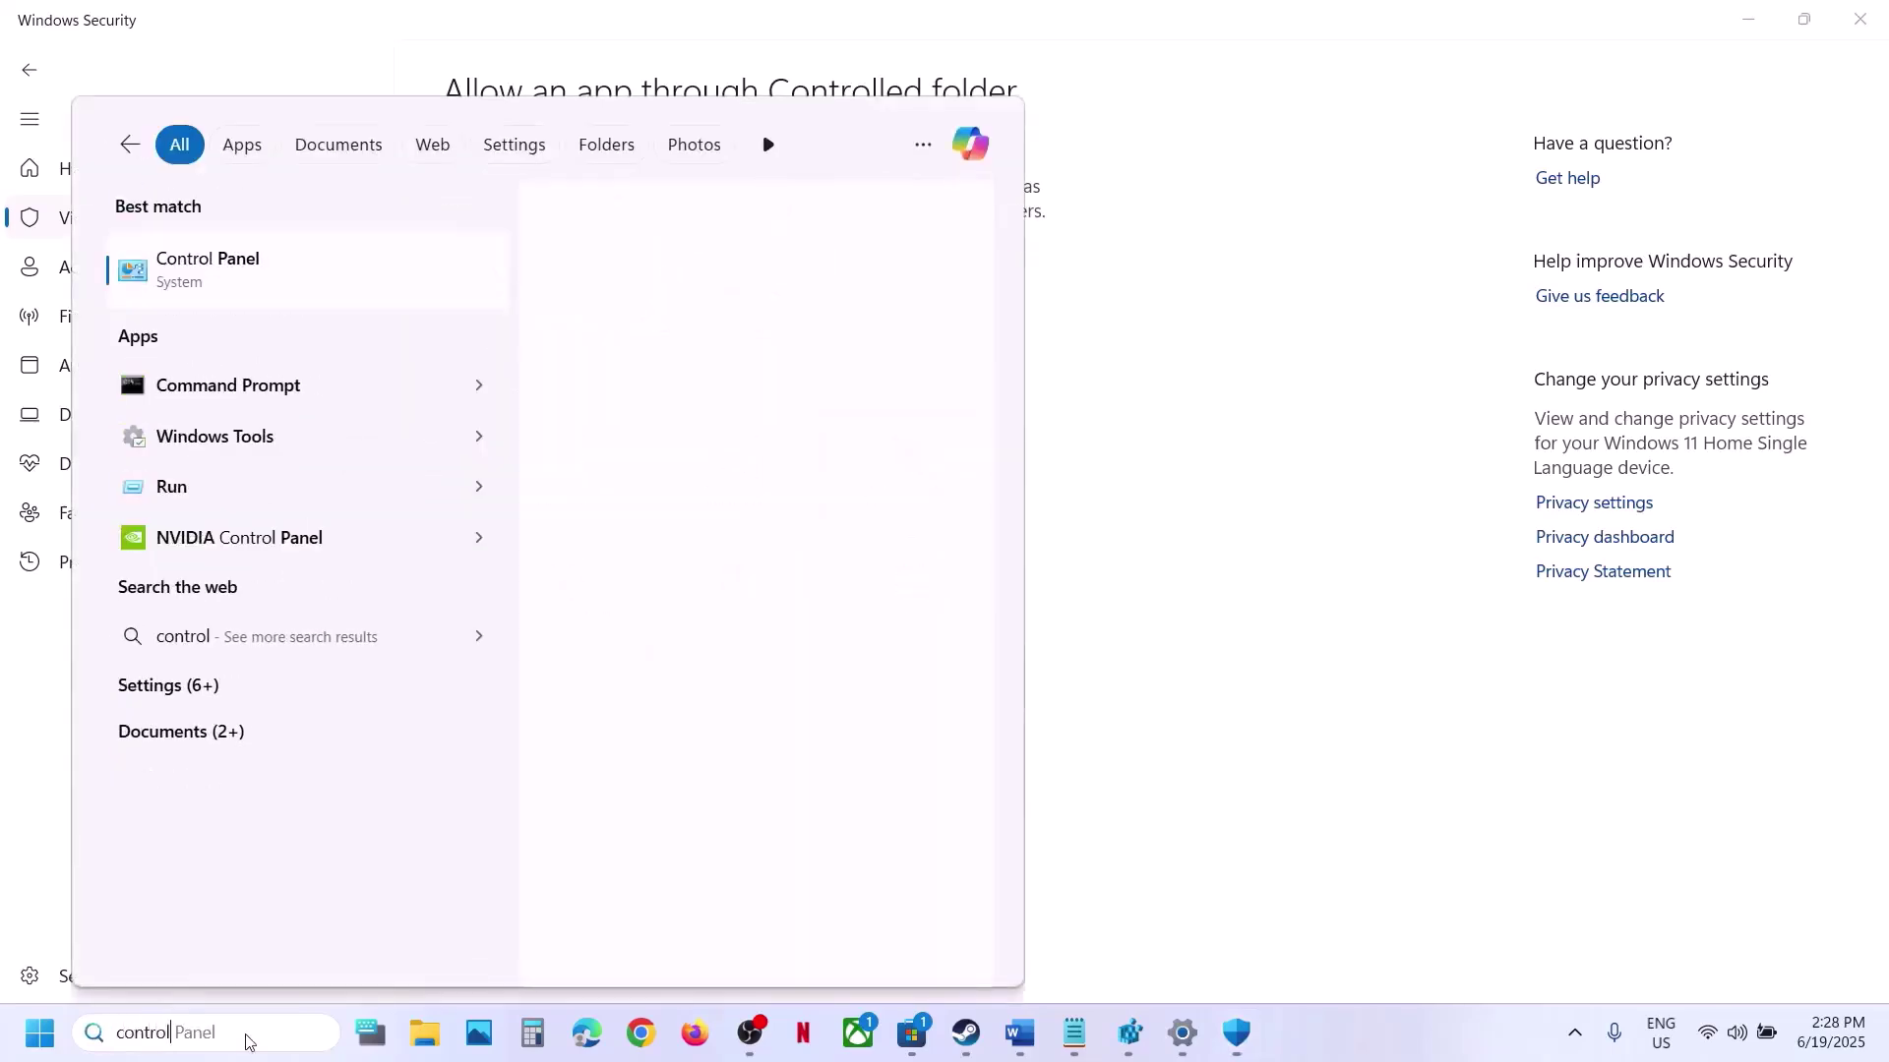
key("Return")
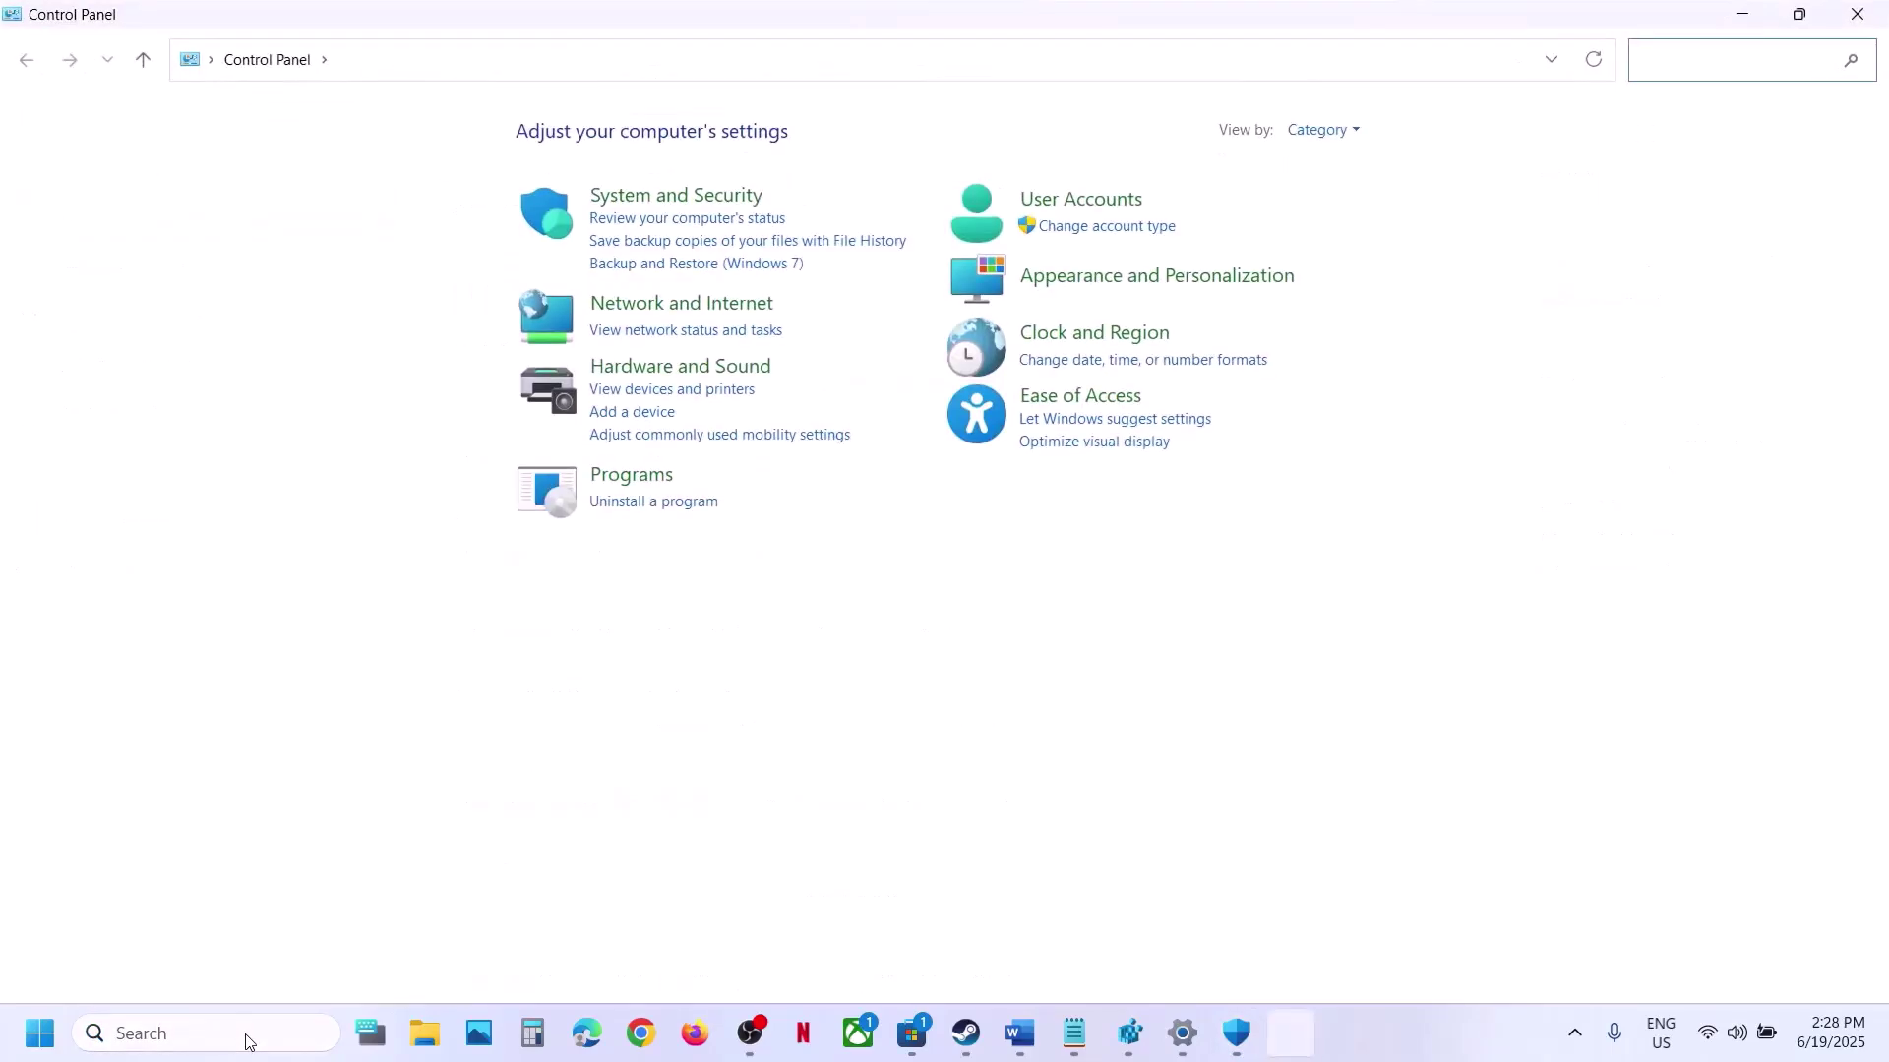
Open the list of apps allowed through Windows Defender Firewall and unlock it for changes
left_click(739, 196)
left_click(487, 220)
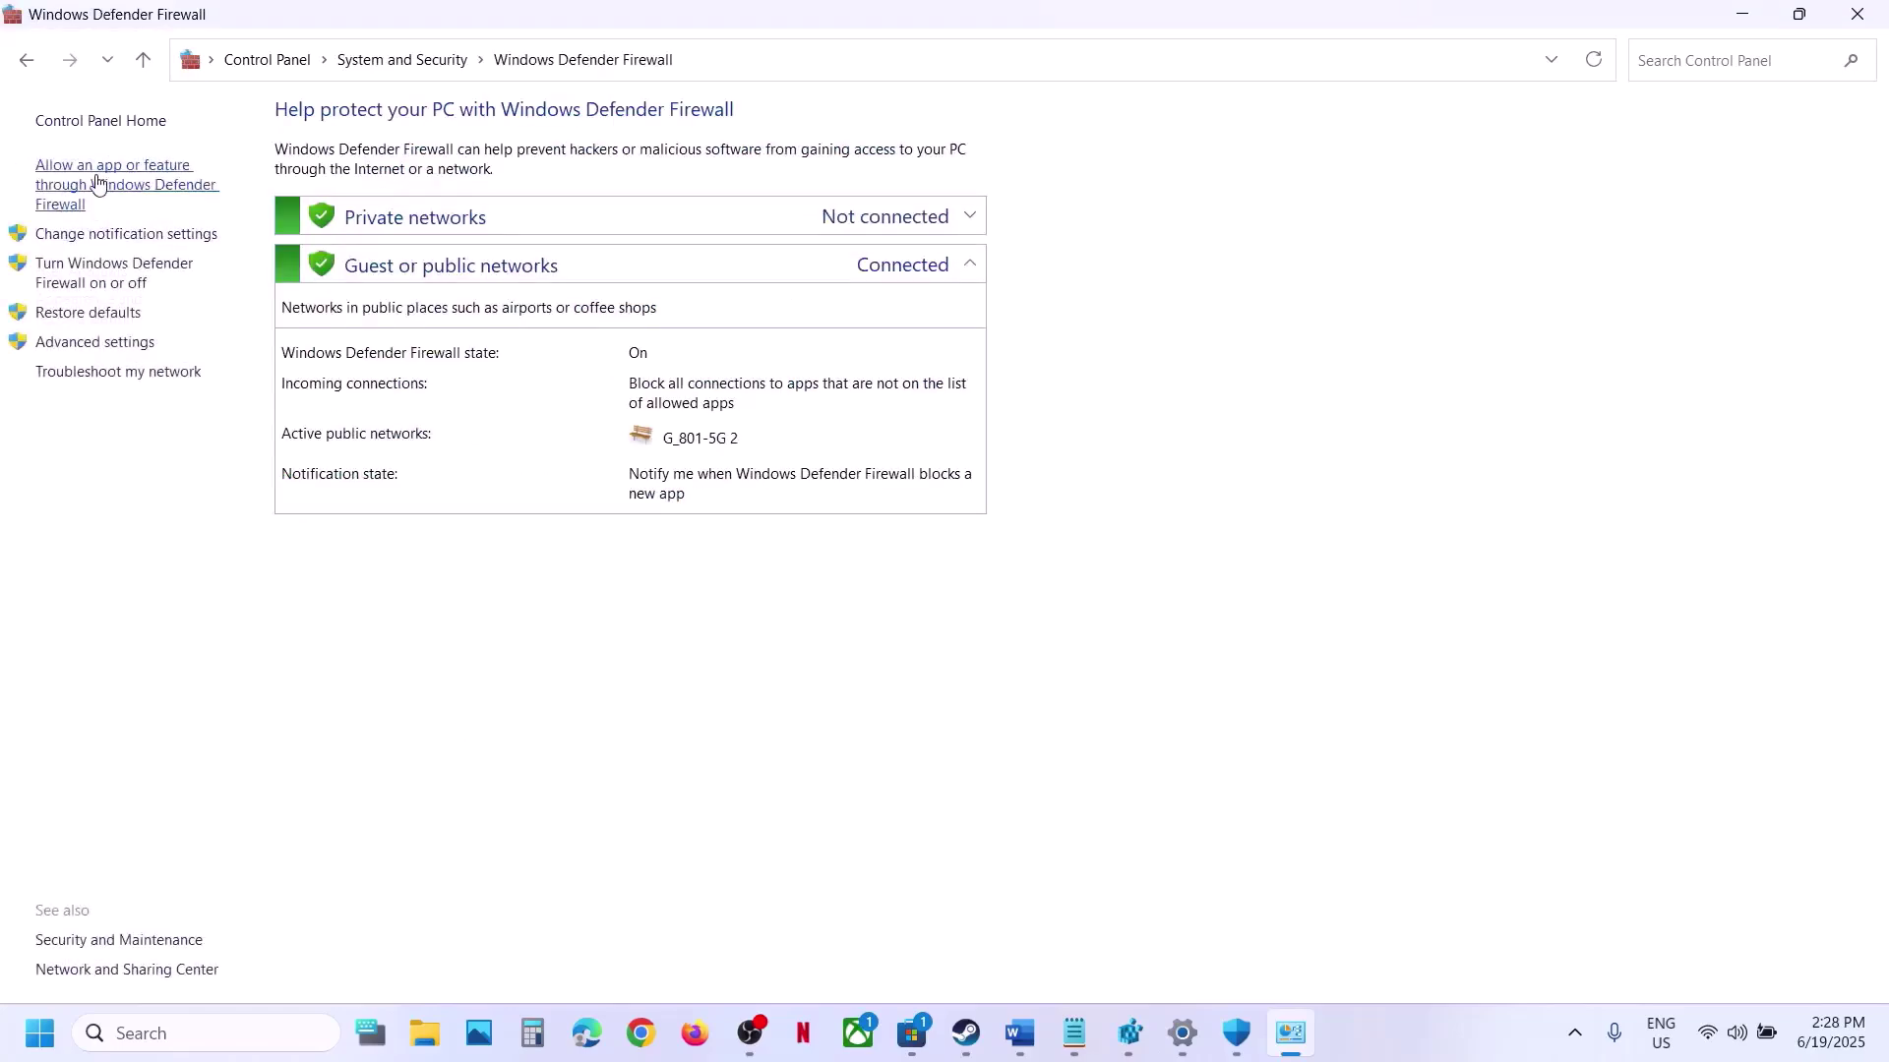
left_click(106, 183)
left_click(1195, 189)
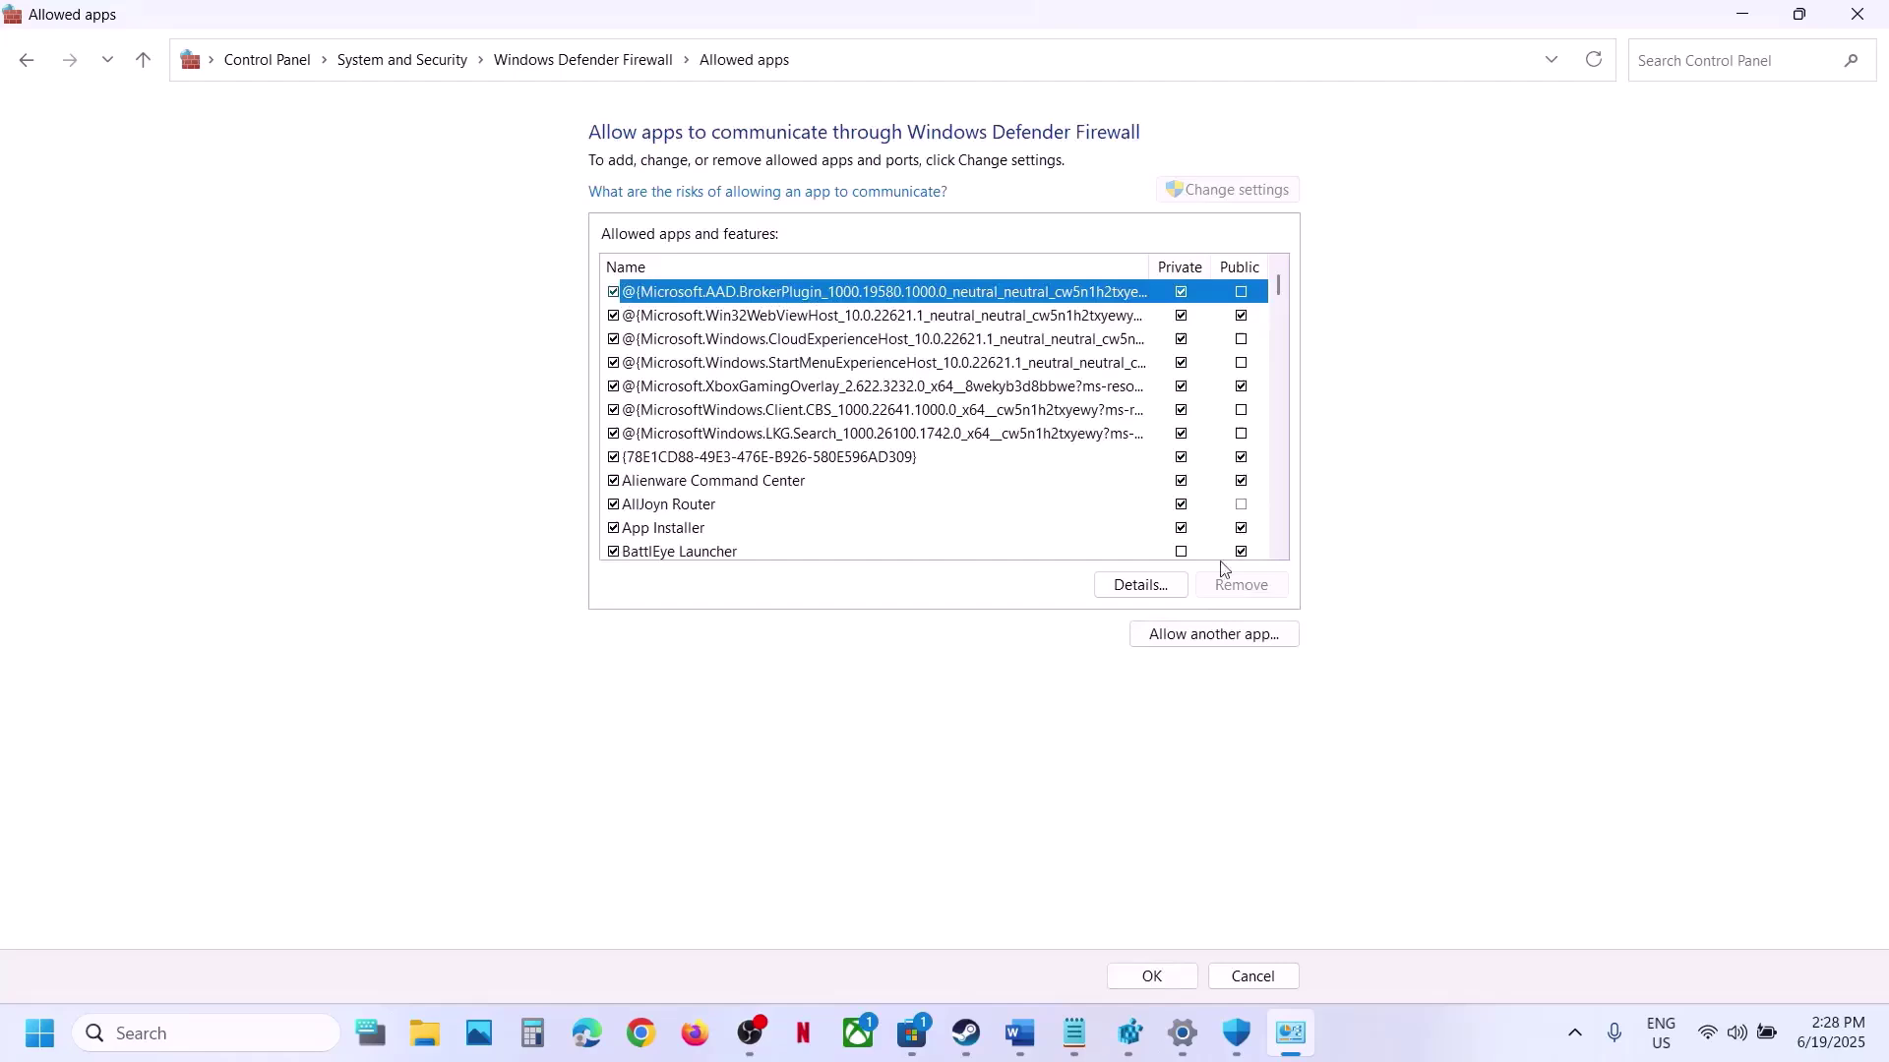
Try to add the PEAK application from steamapps\common\PEAK as another app allowed through the firewall
left_click(1195, 634)
left_click(1105, 632)
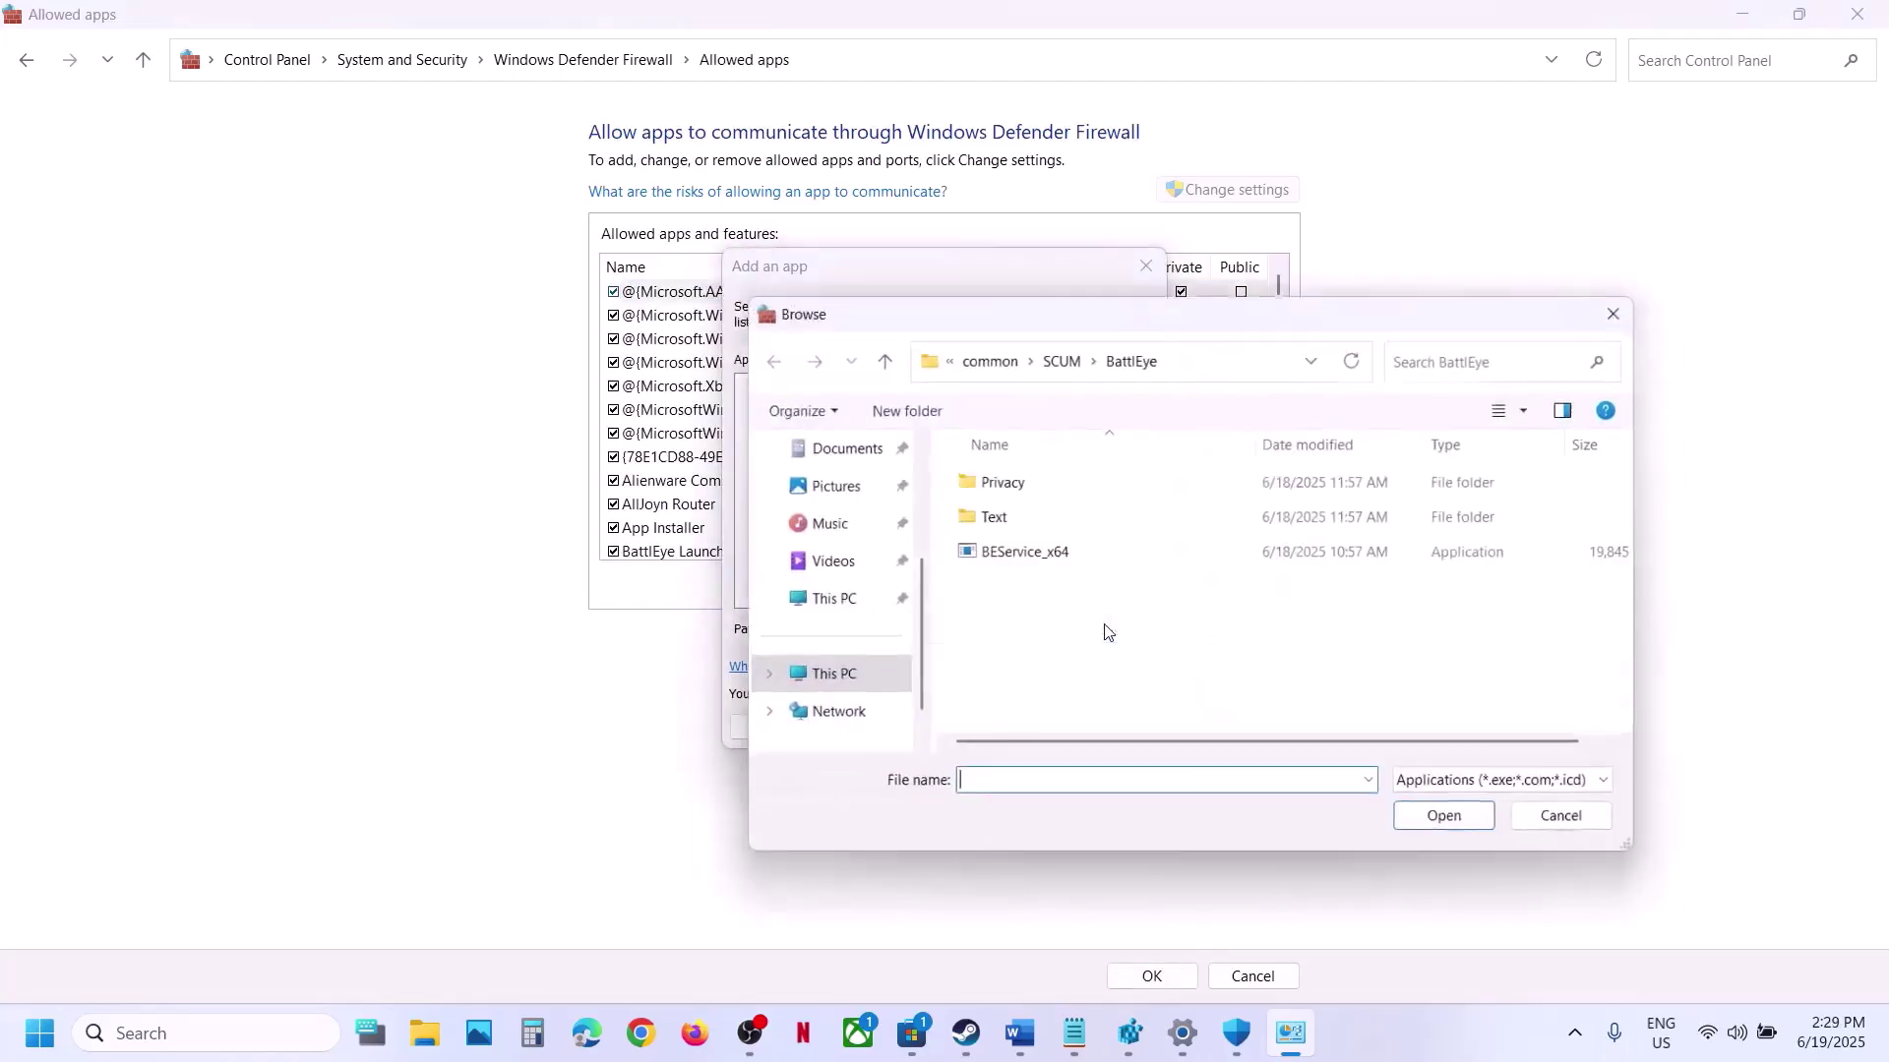
left_click(995, 367)
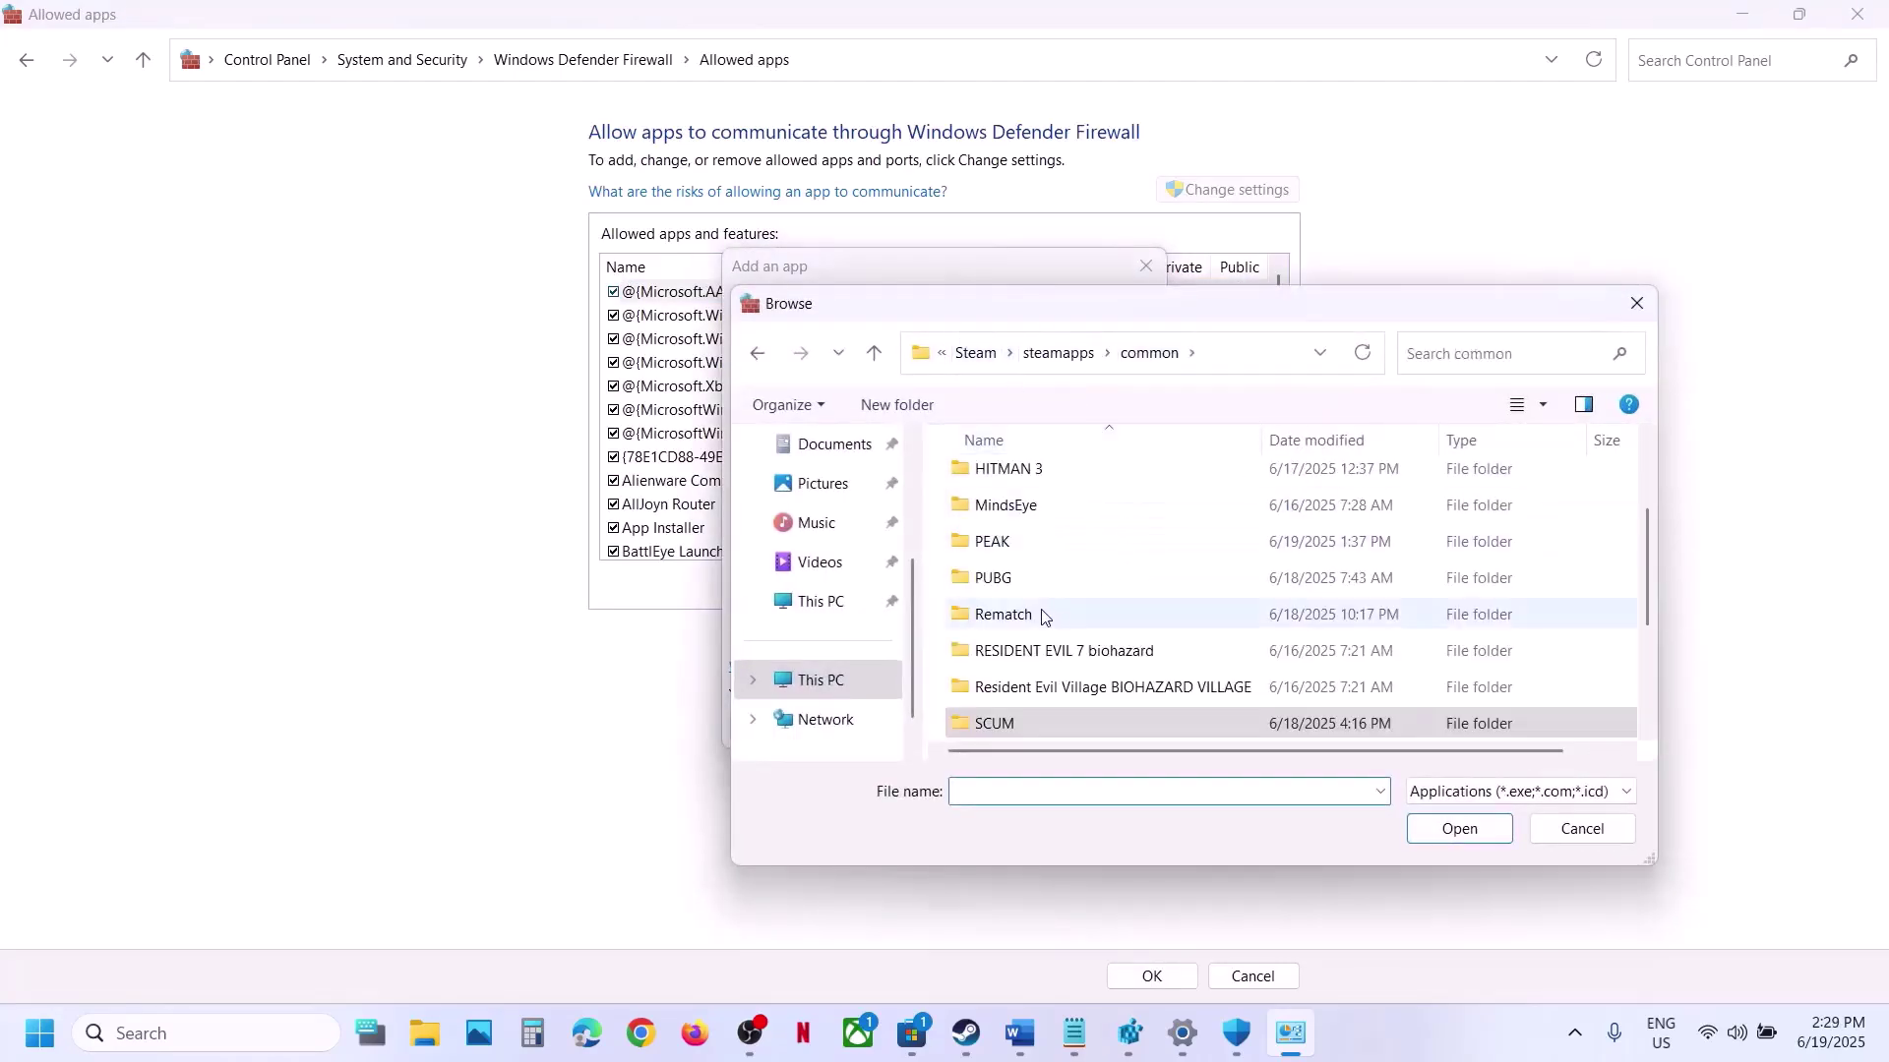
double_click(1003, 546)
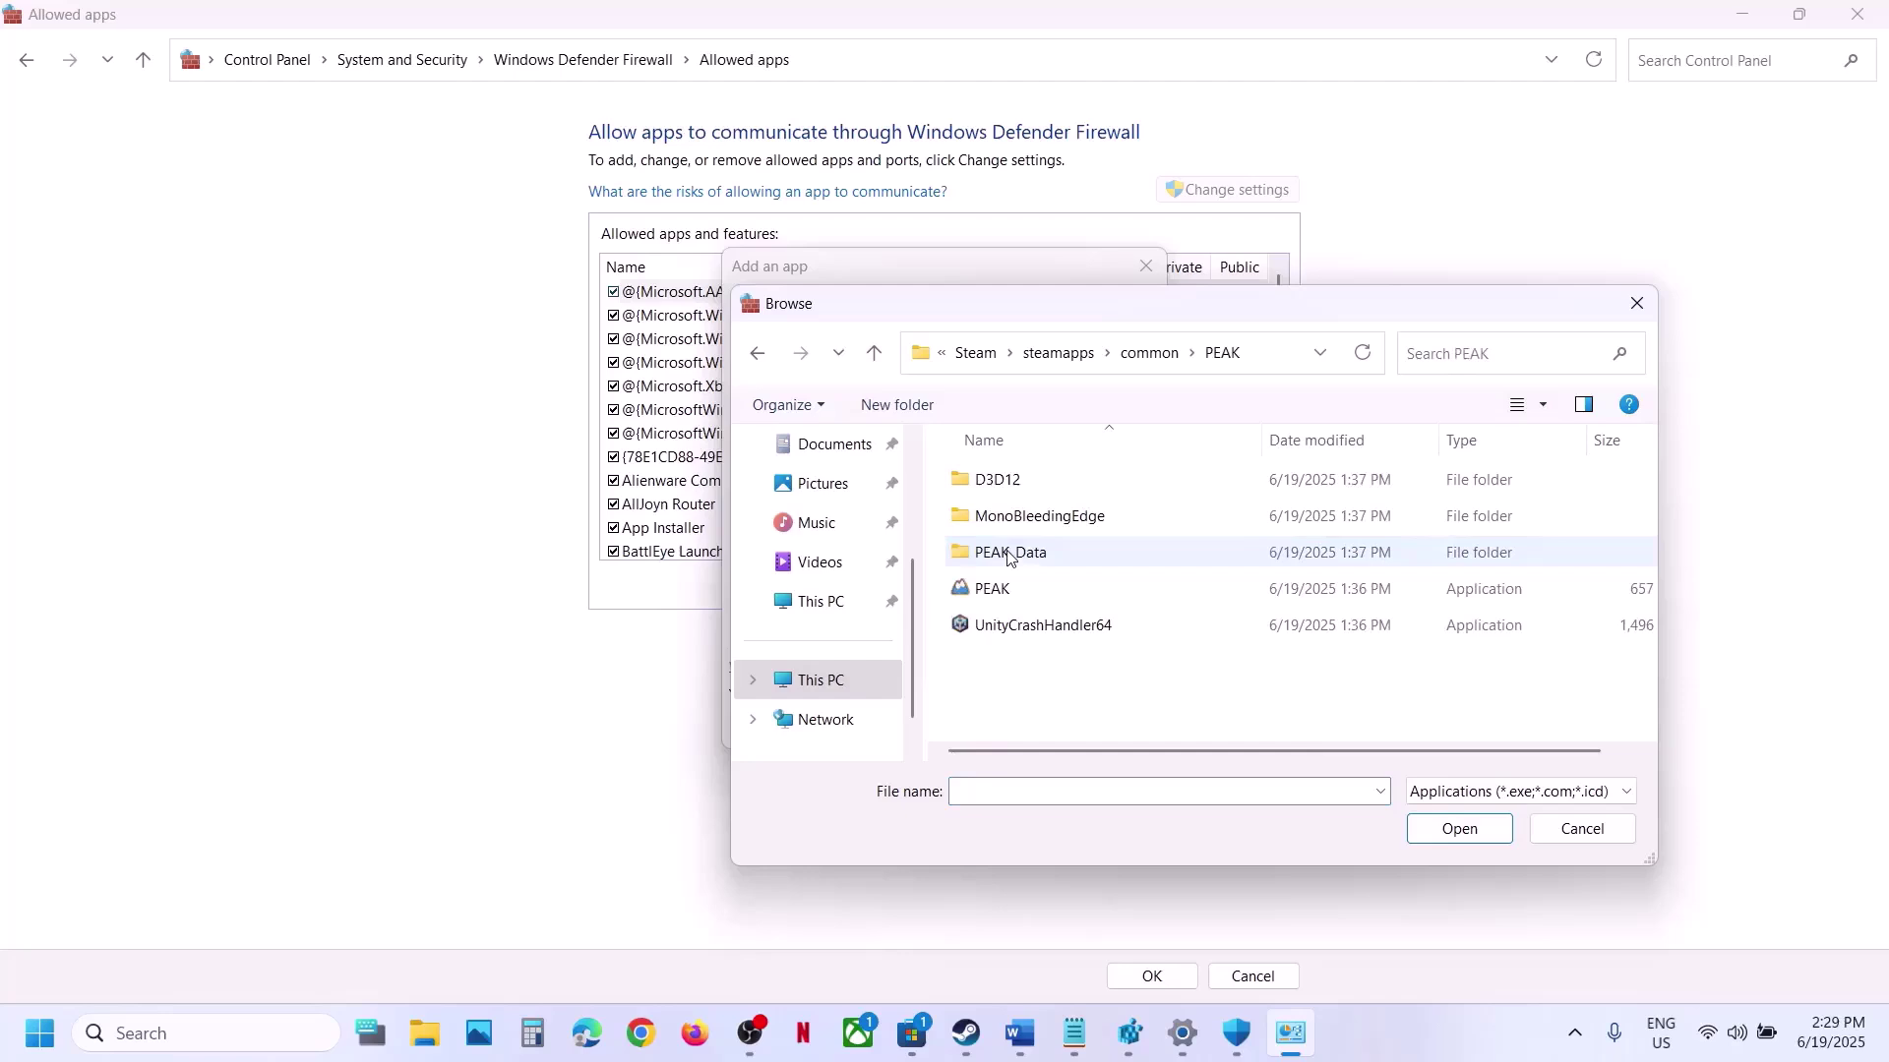
left_click(1003, 600)
left_click(1460, 830)
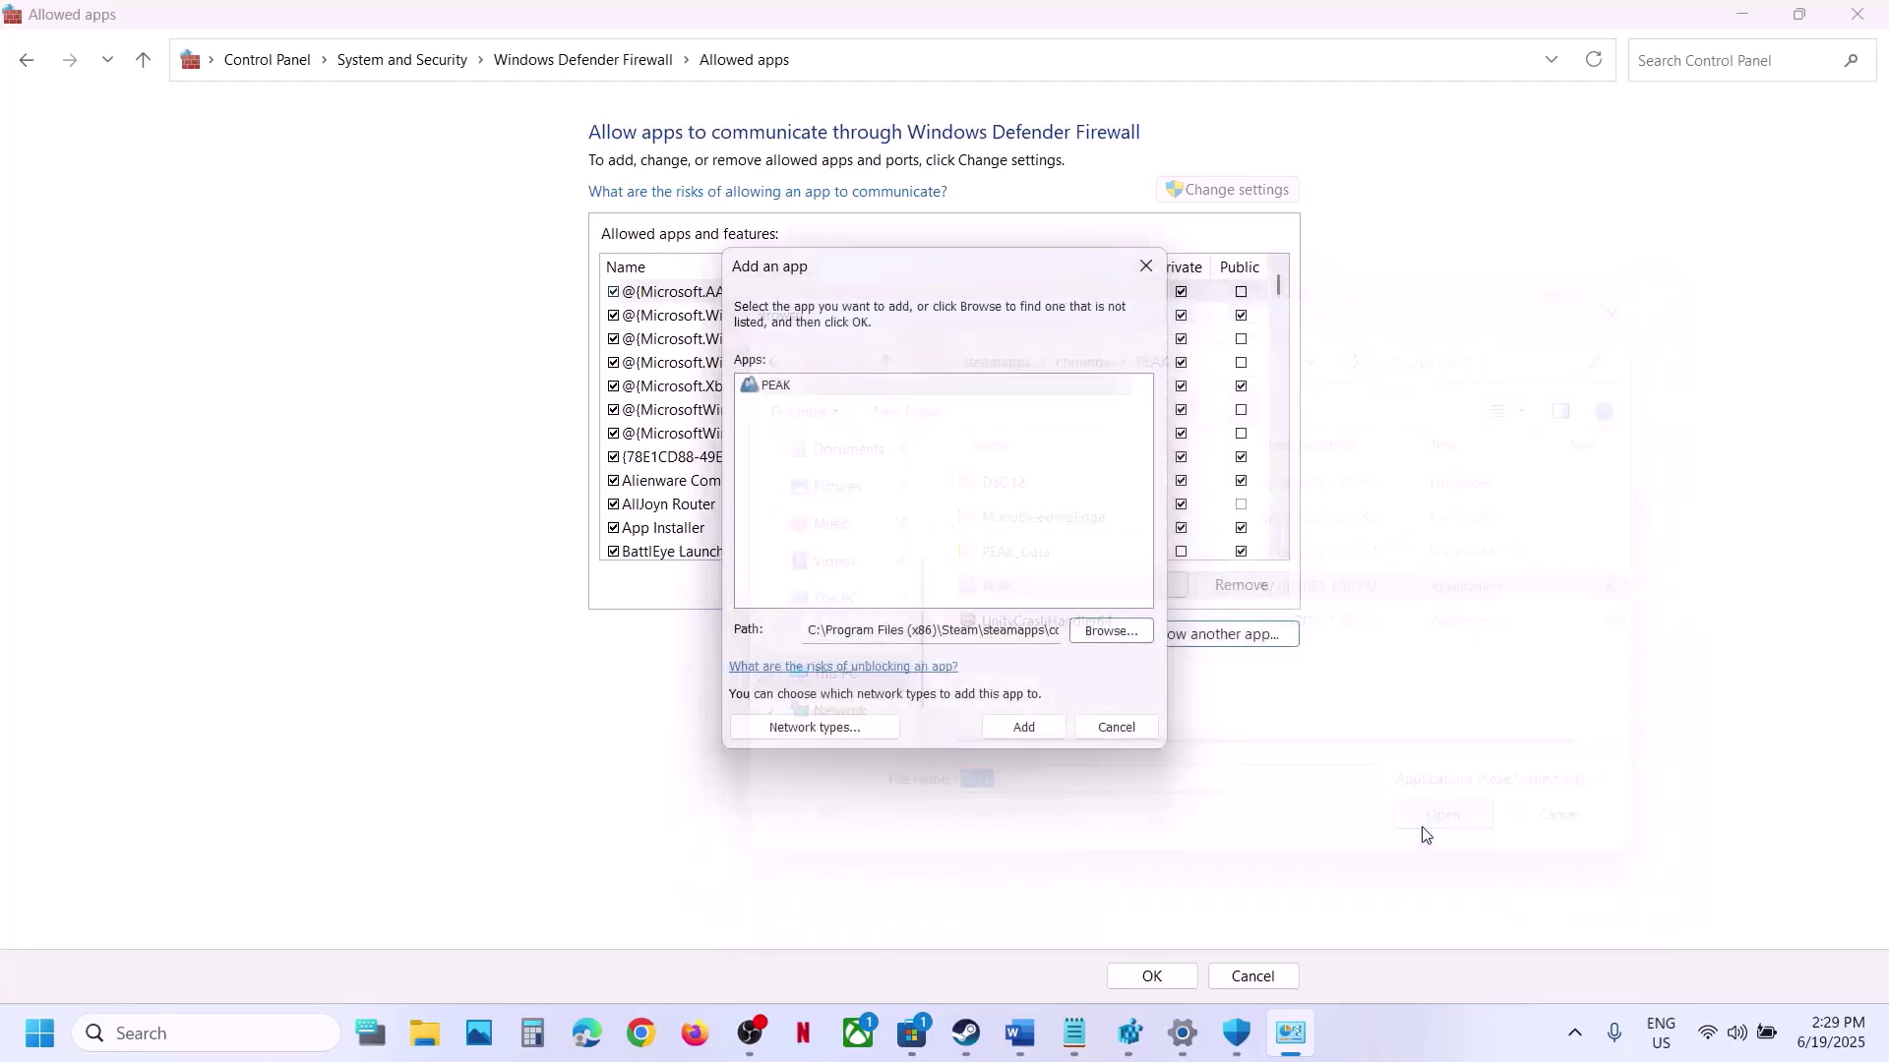
left_click(1011, 732)
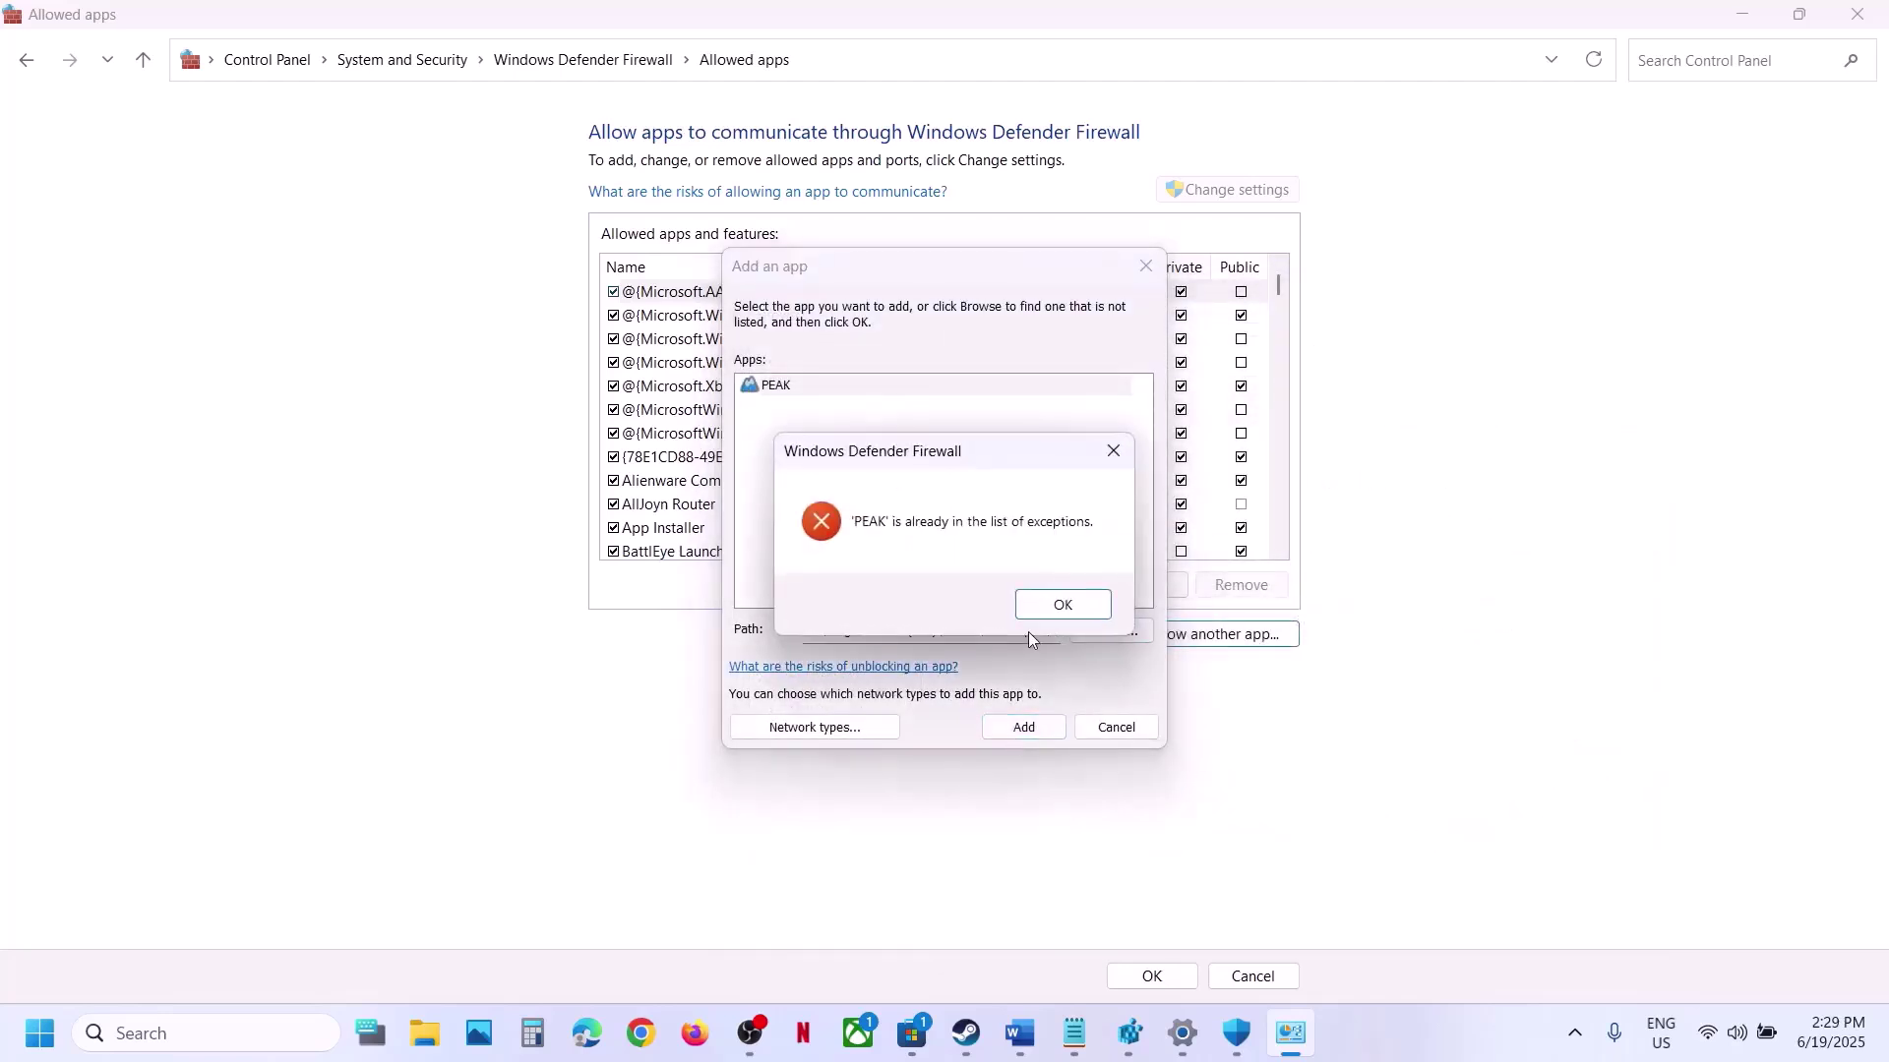
left_click(1092, 603)
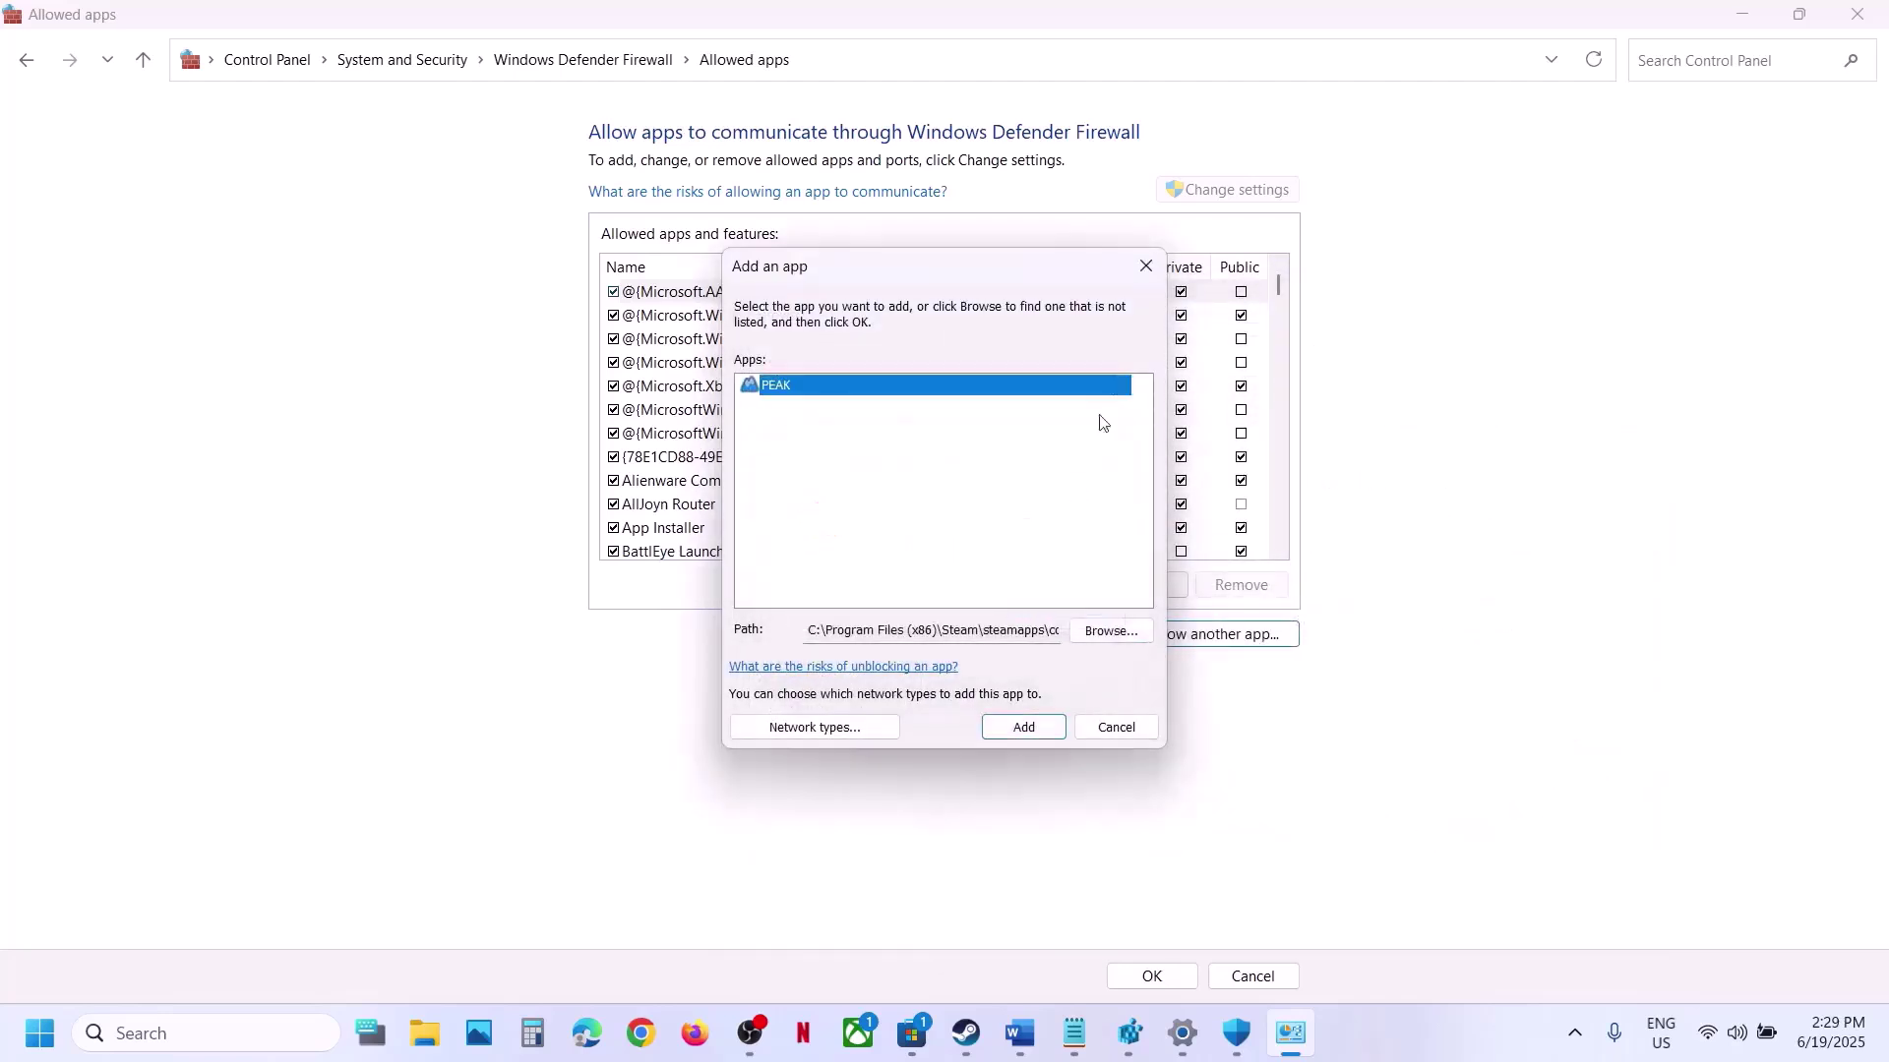
left_click(1145, 266)
Find PEAK in the firewall's allowed apps list, then close the Control Panel, Windows Security and Settings windows
left_click(905, 458)
type("peak")
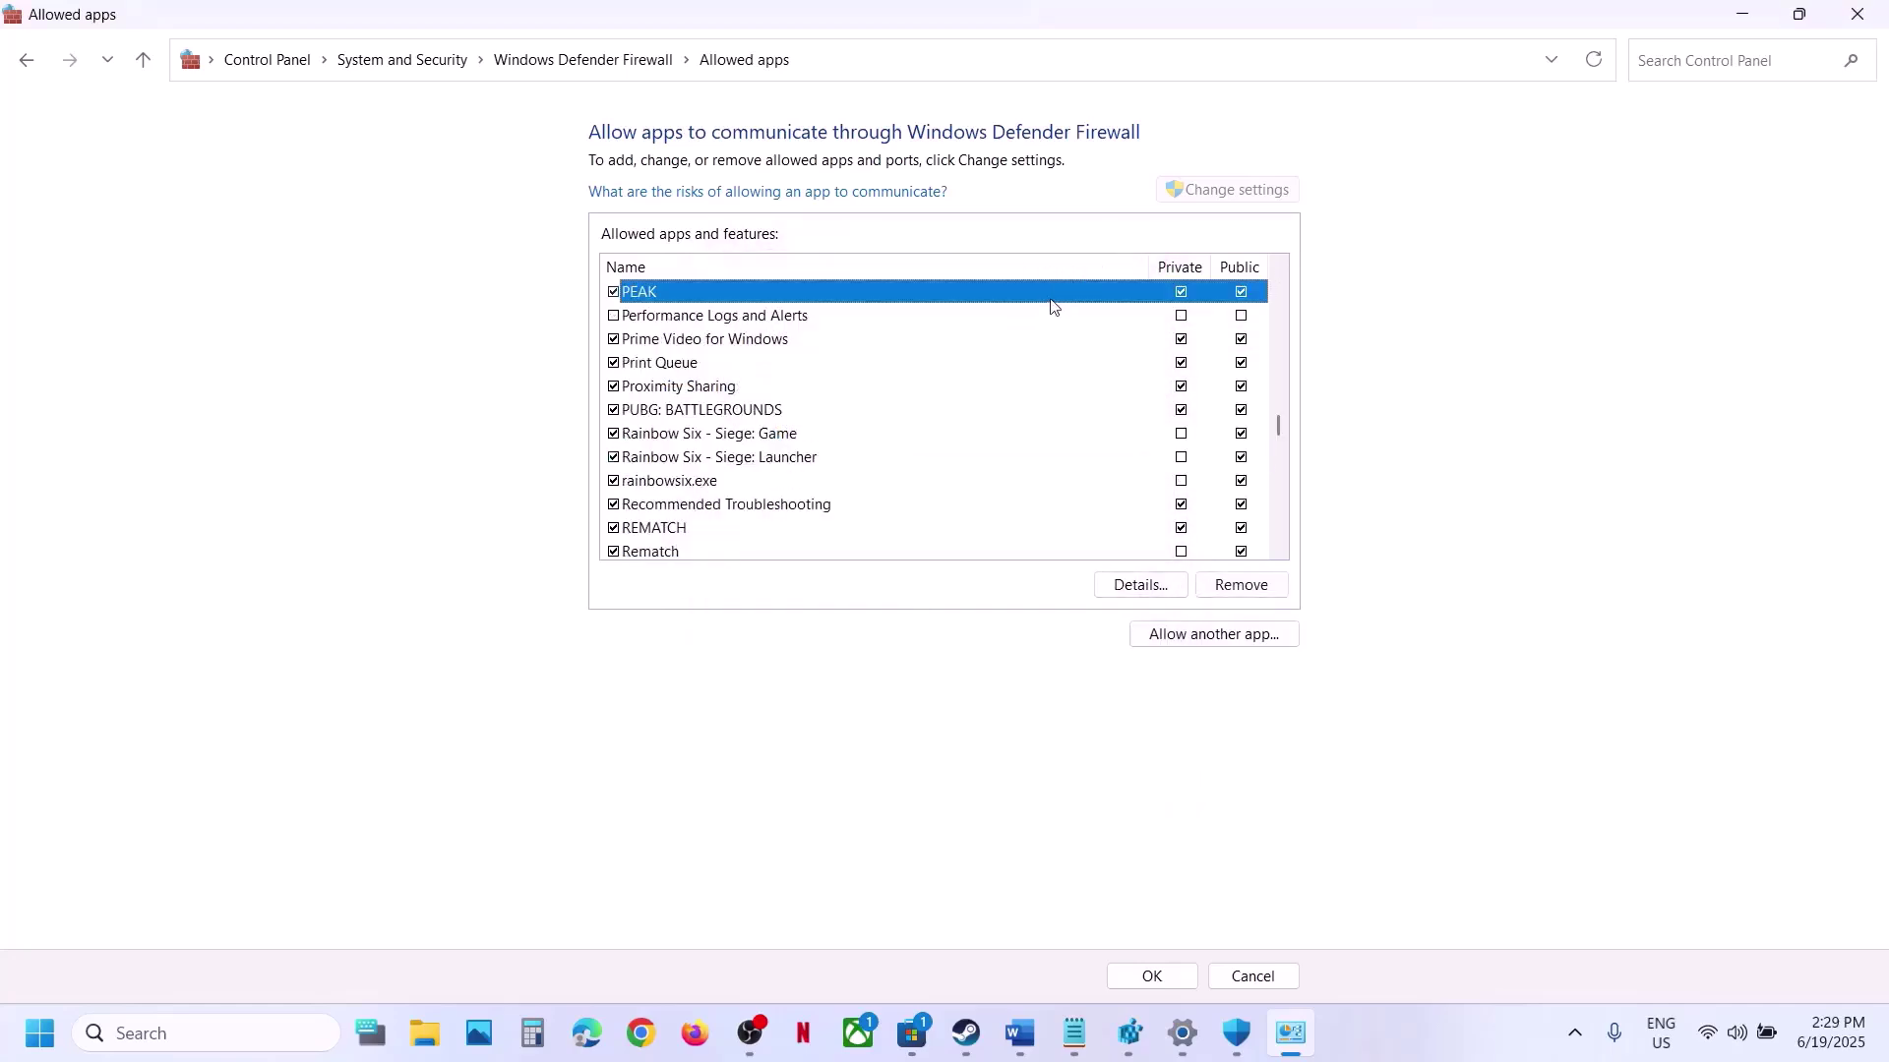
left_click(1866, 15)
left_click(1866, 15)
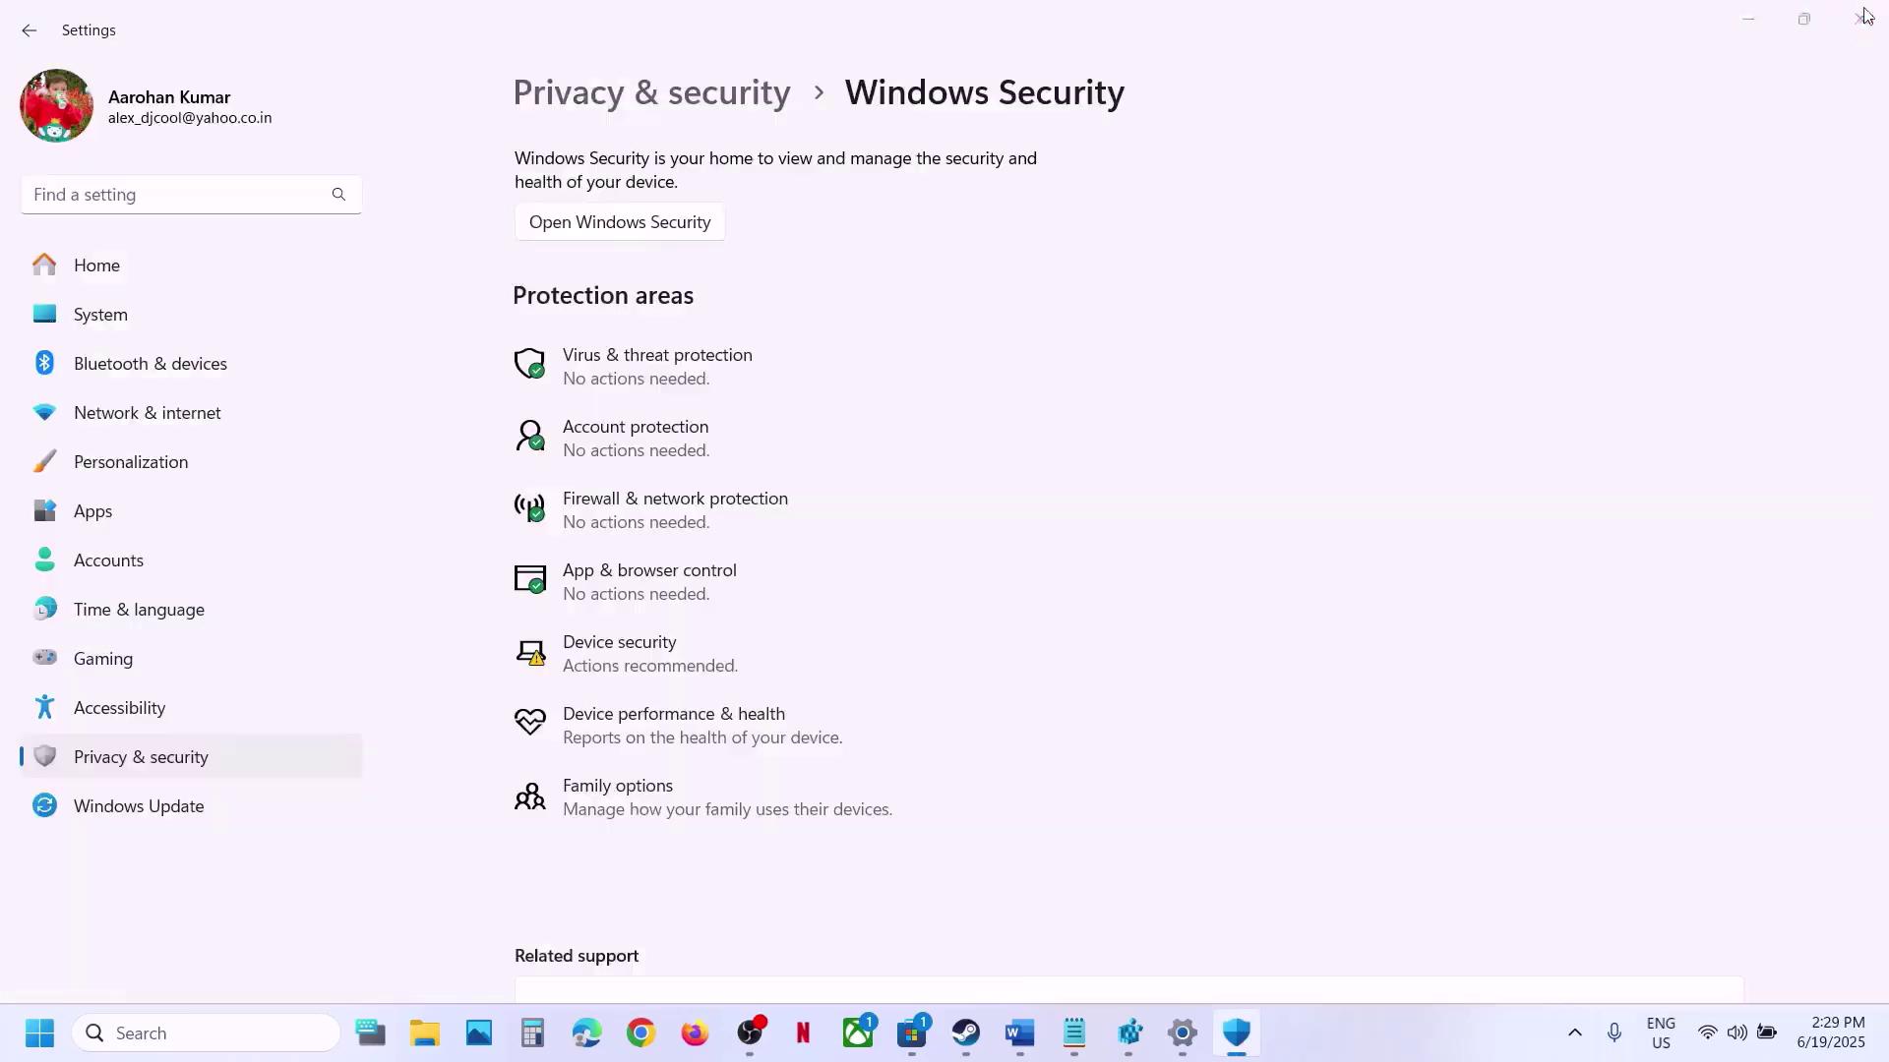
left_click(1866, 15)
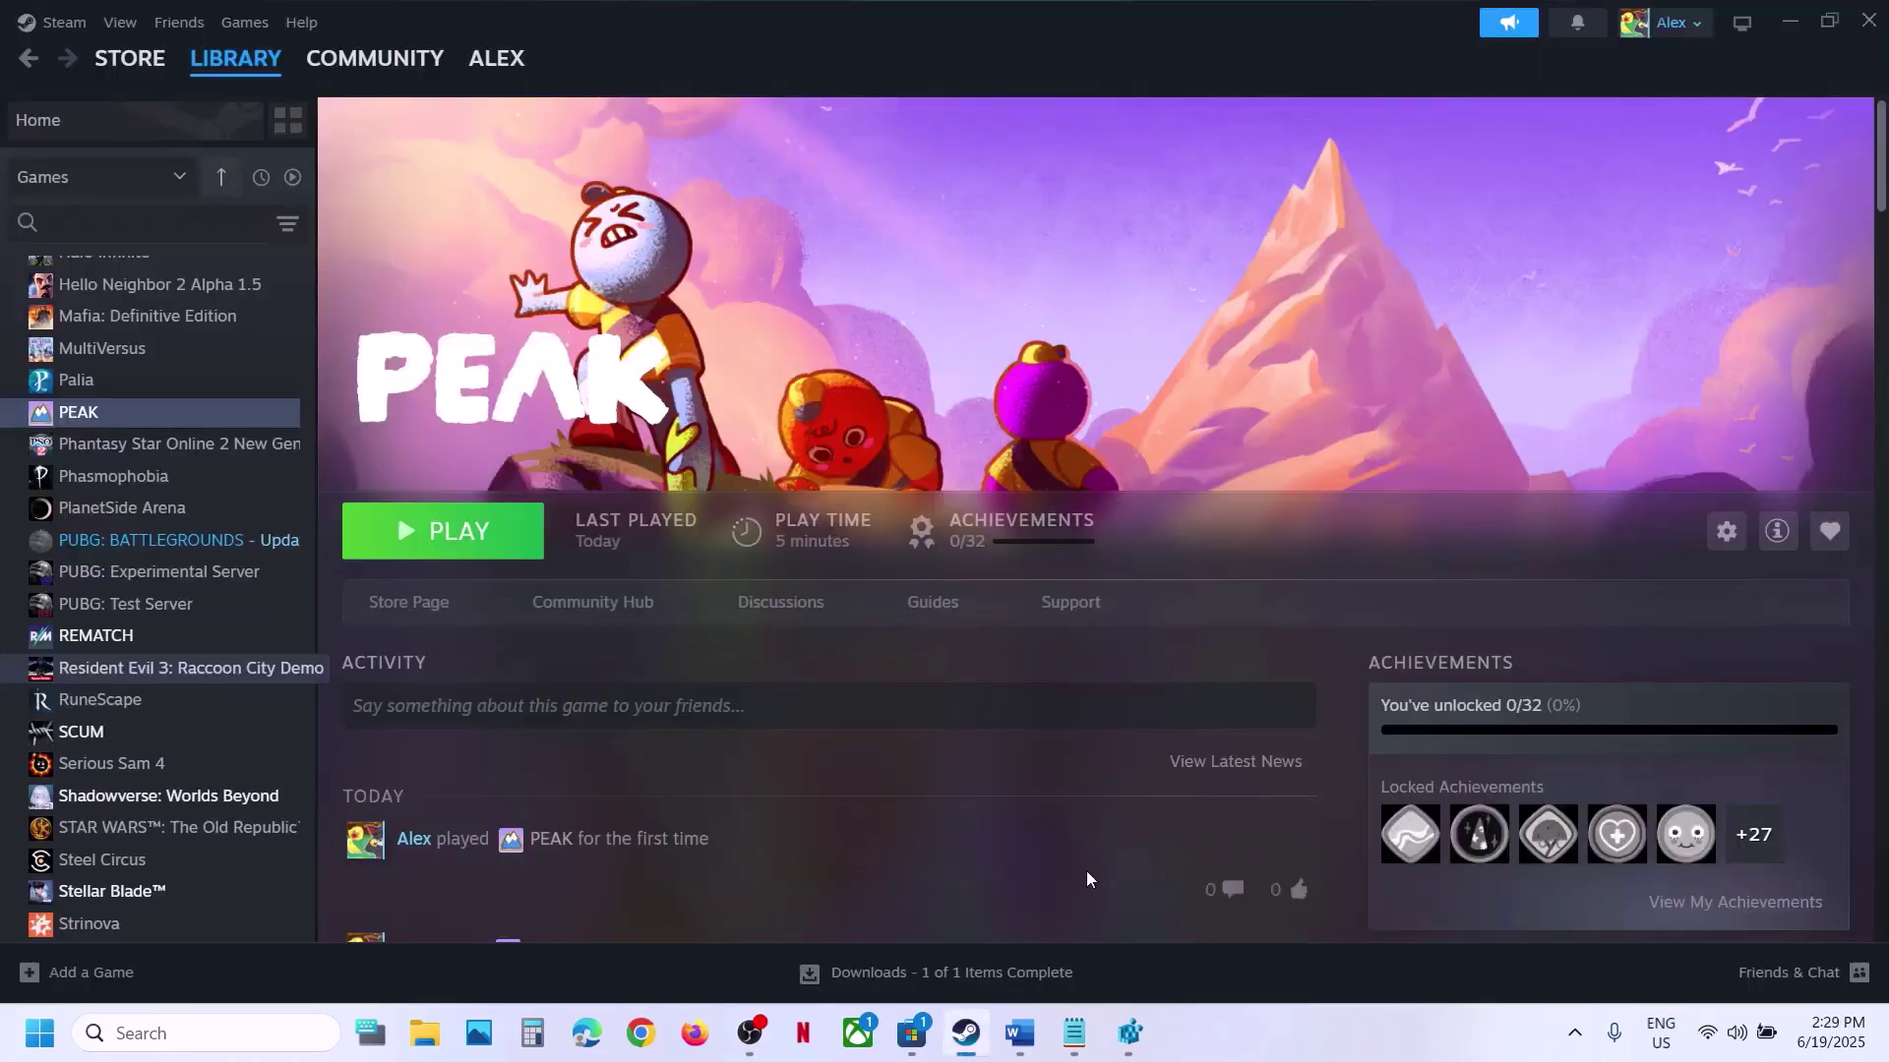
Check Step 6 in the Word troubleshooting notes, then open PEAK's installation folder from the Steam library
left_click(1019, 1033)
scroll(837, 677, "down", 2)
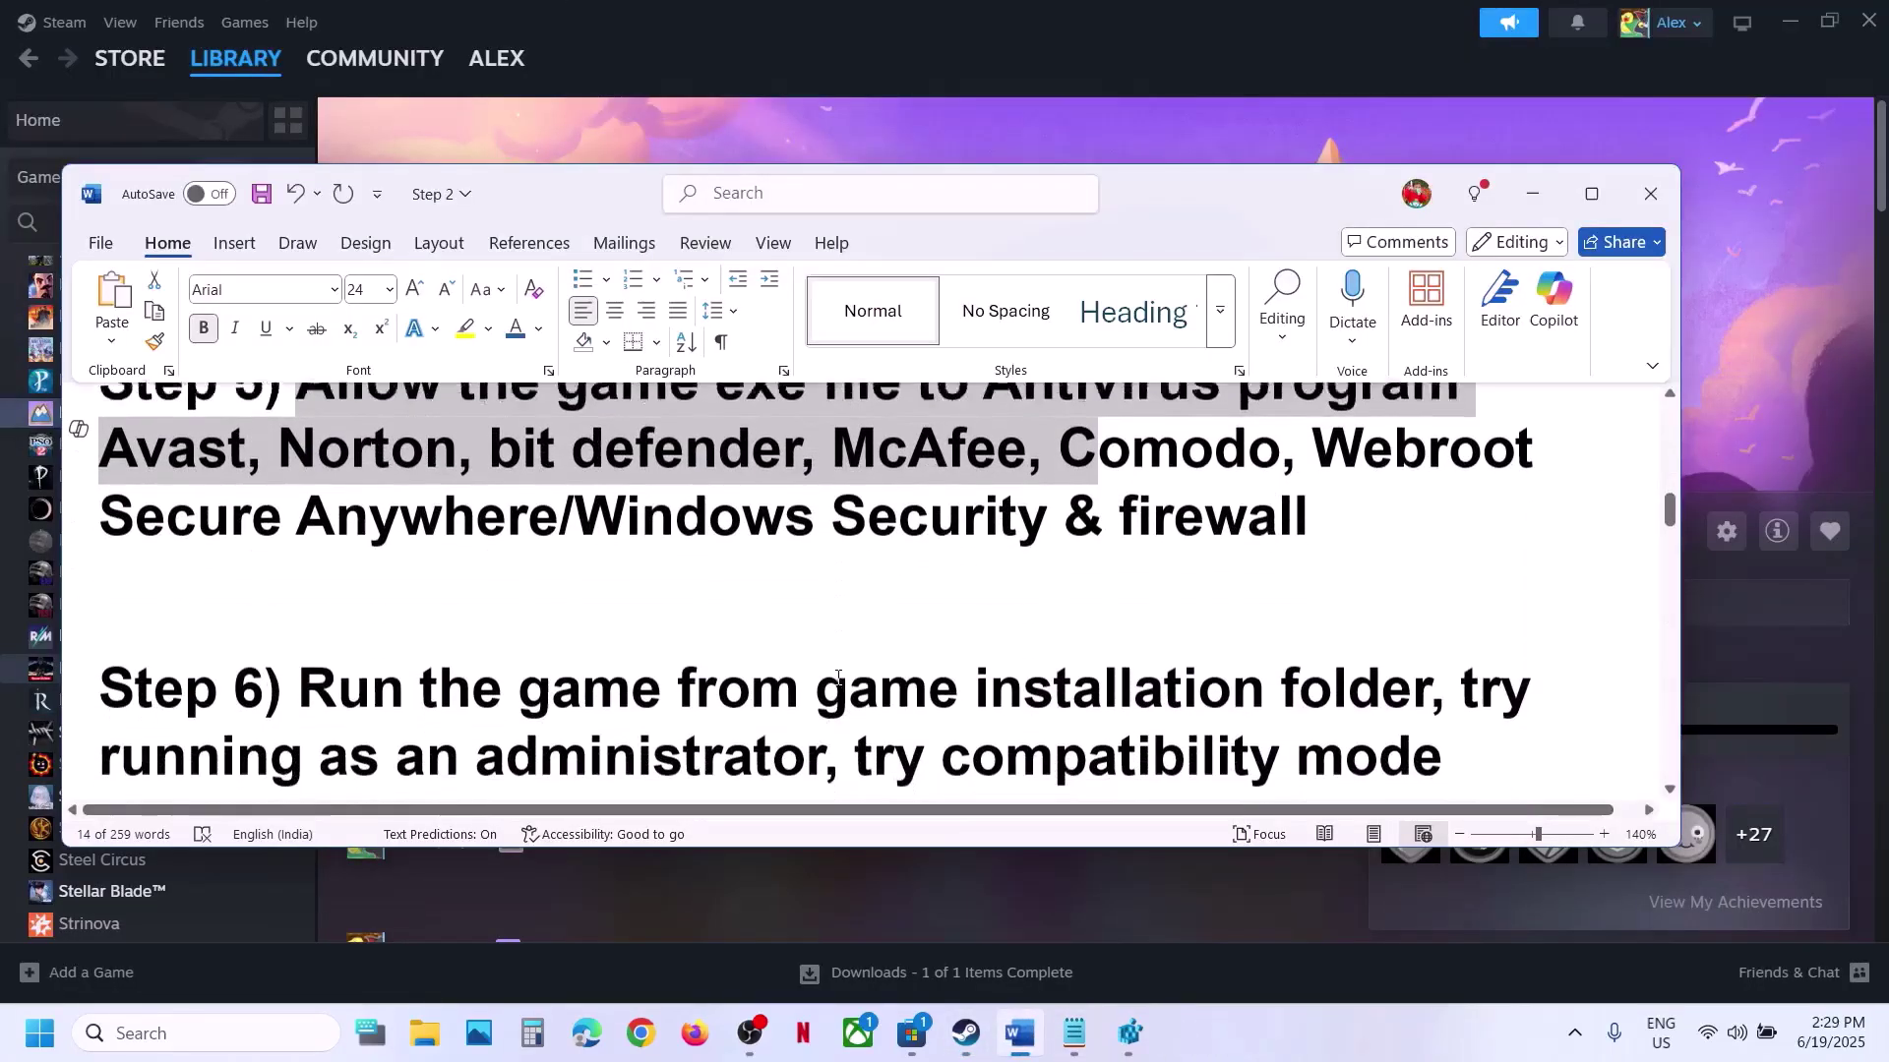
scroll(837, 678, "down", 2)
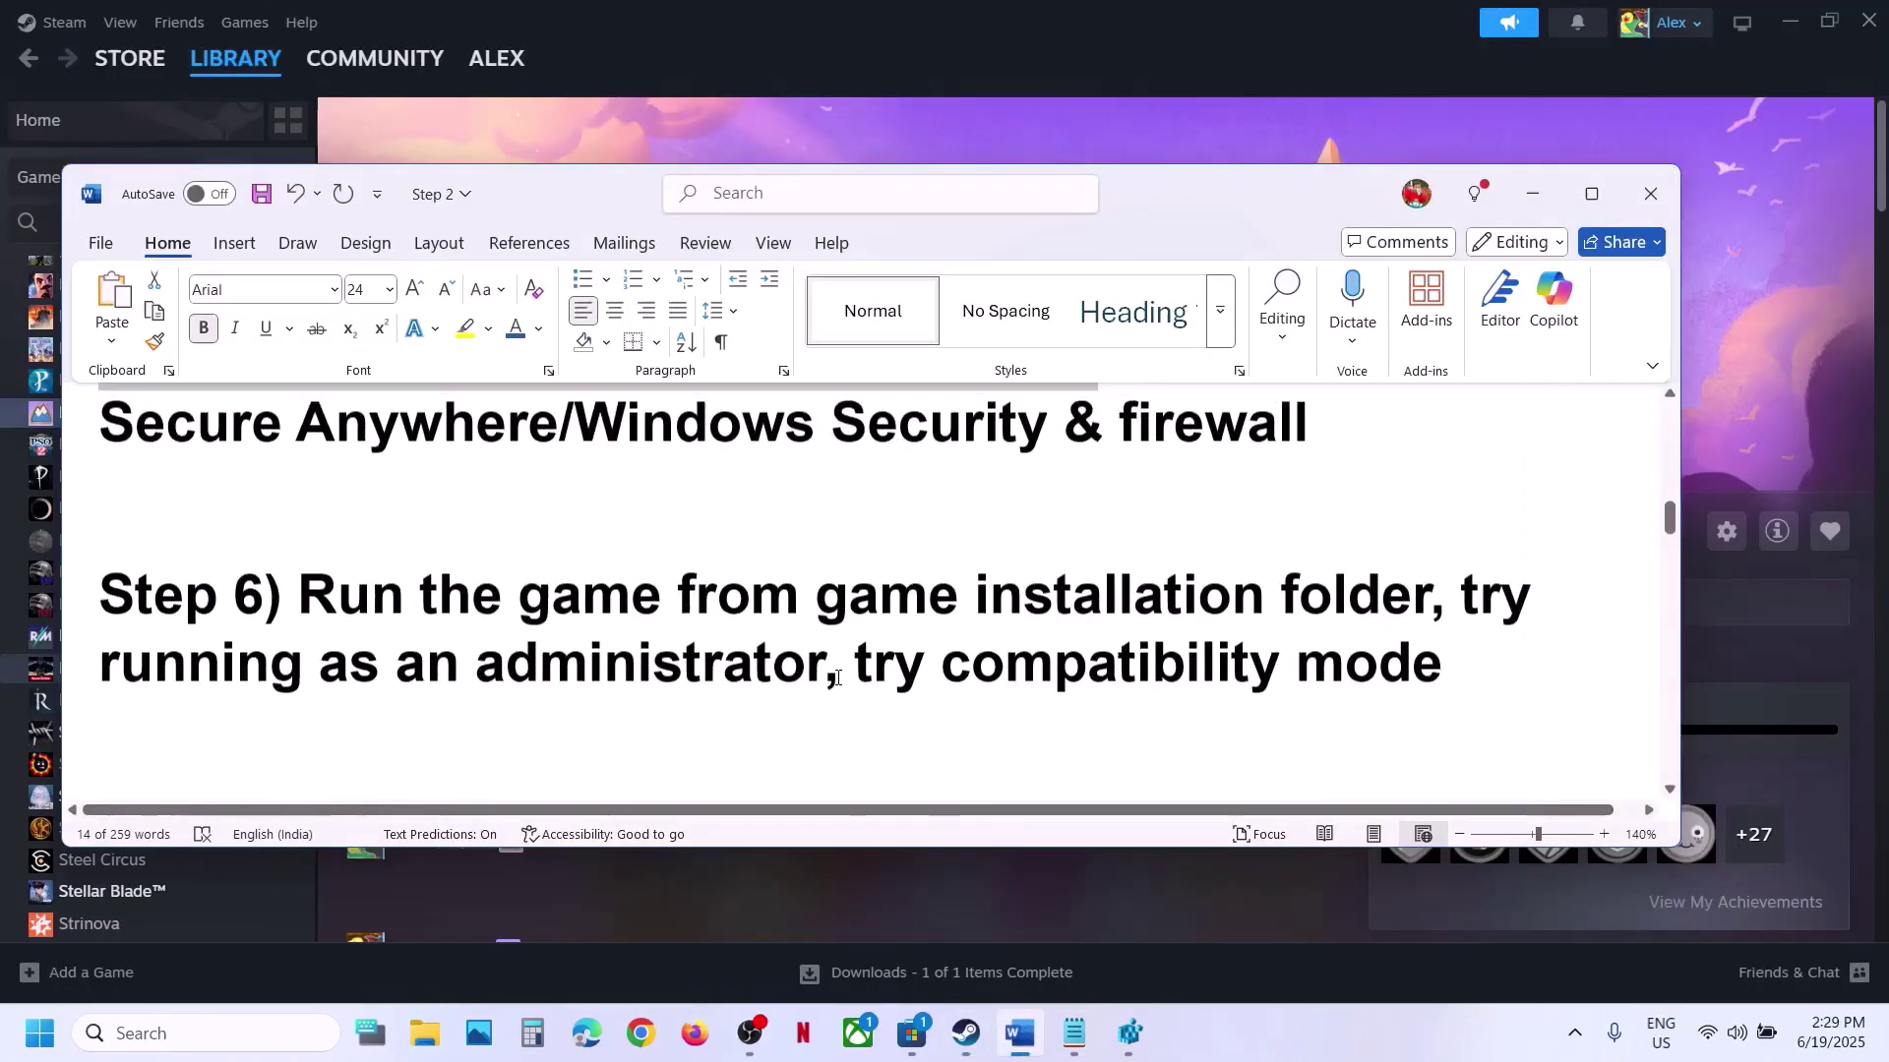
left_click(882, 132)
right_click(147, 417)
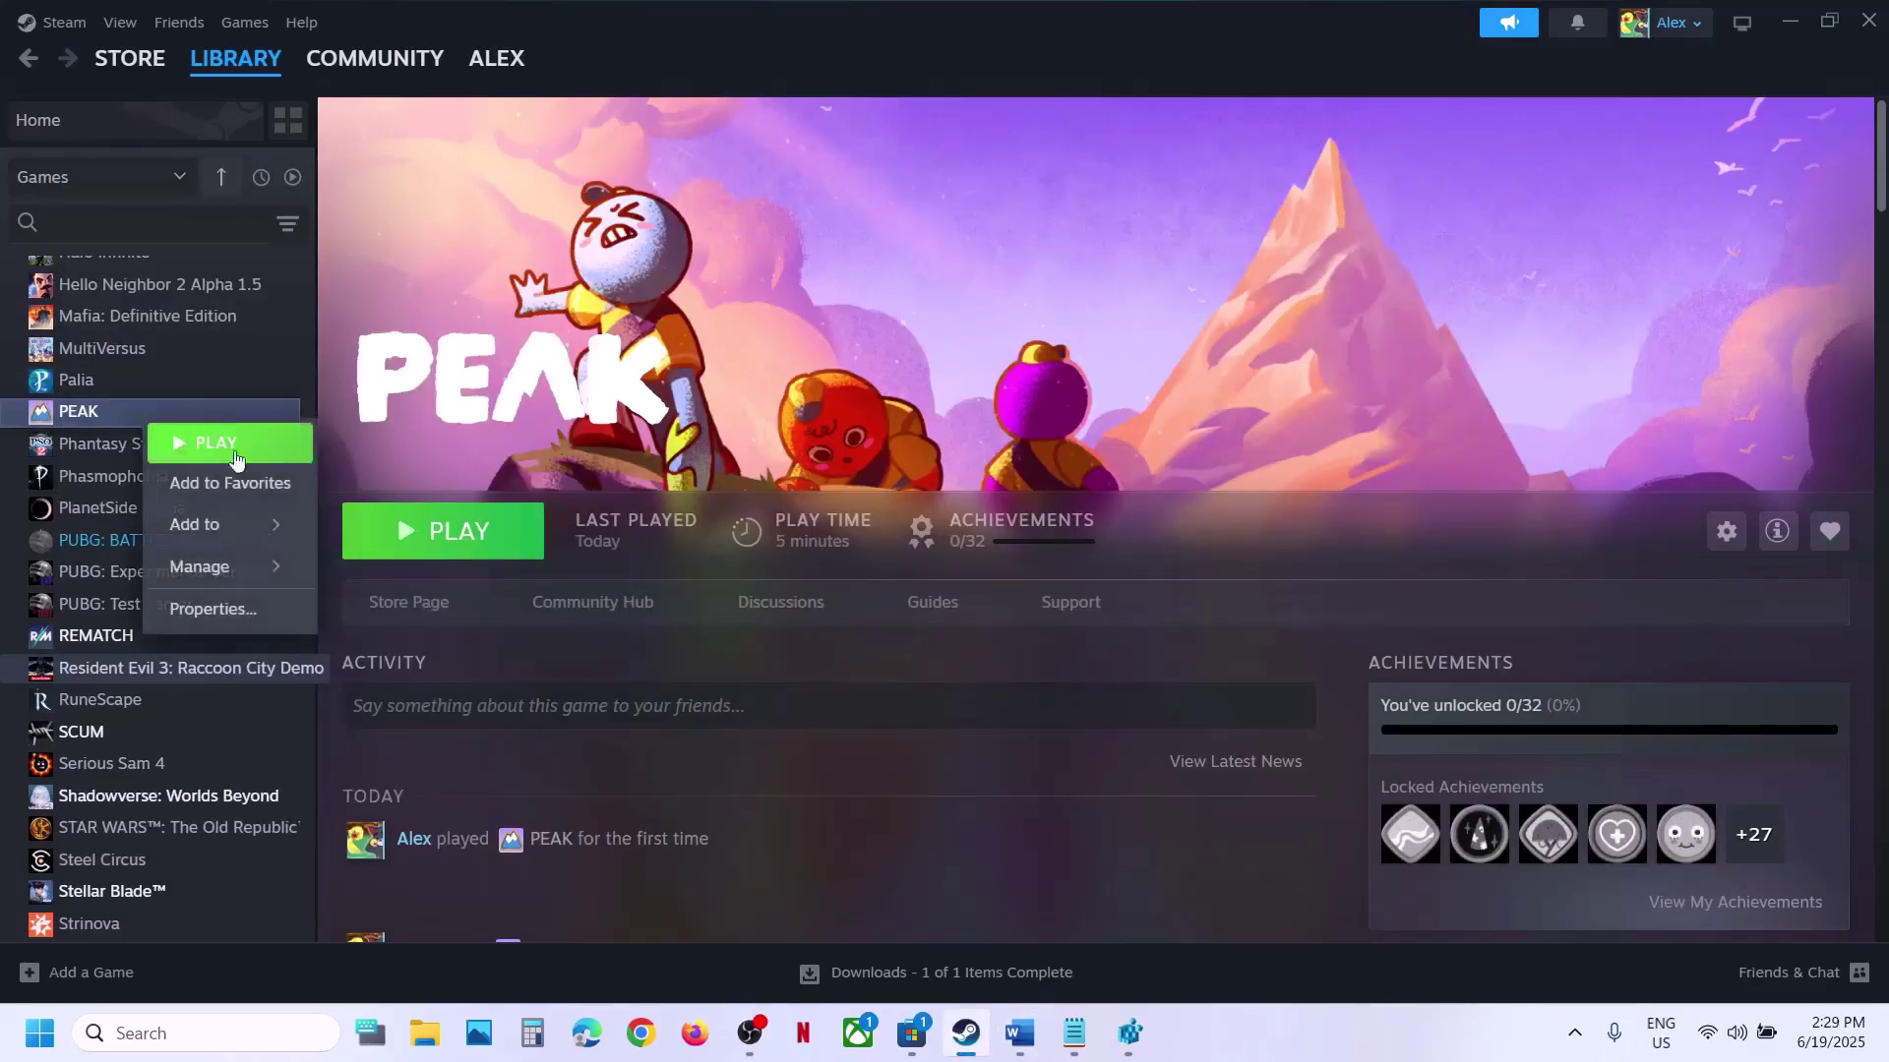
mouse_move(207, 567)
left_click(459, 607)
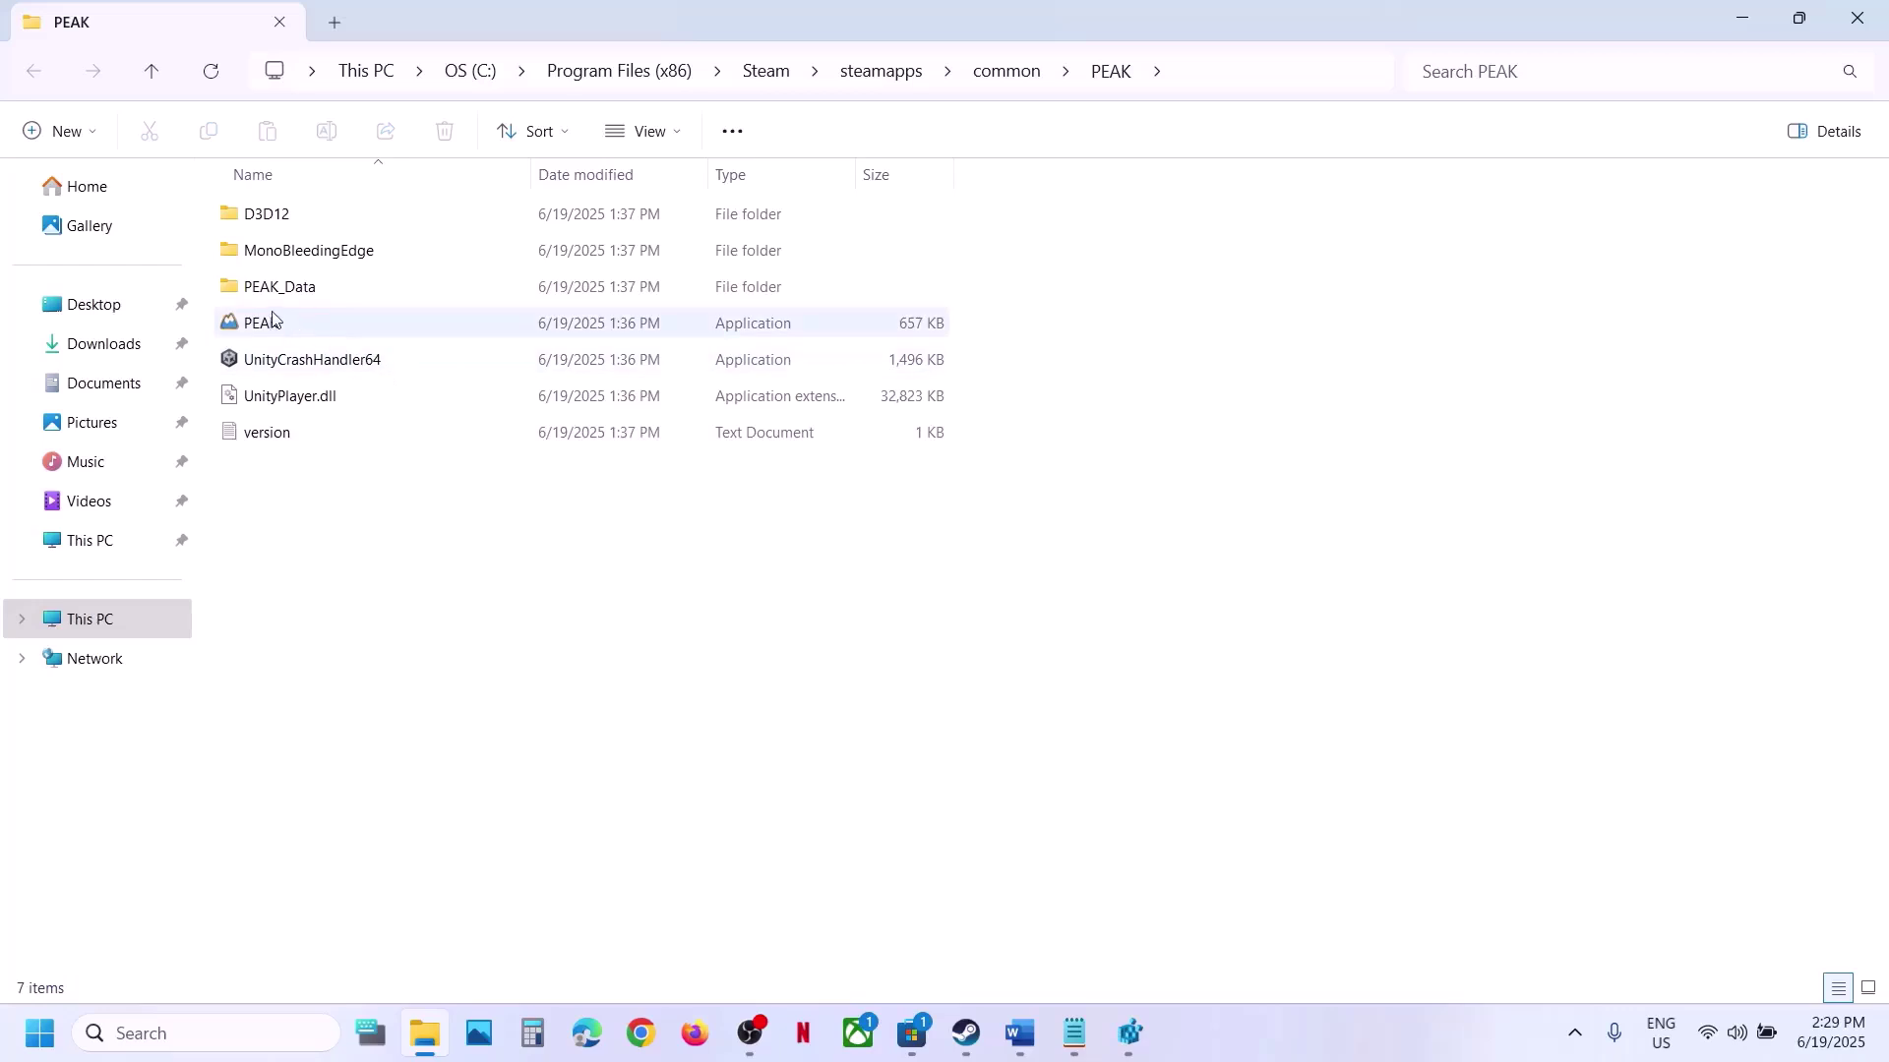
Set the PEAK application's compatibility properties to run the program as an administrator
left_click(273, 321)
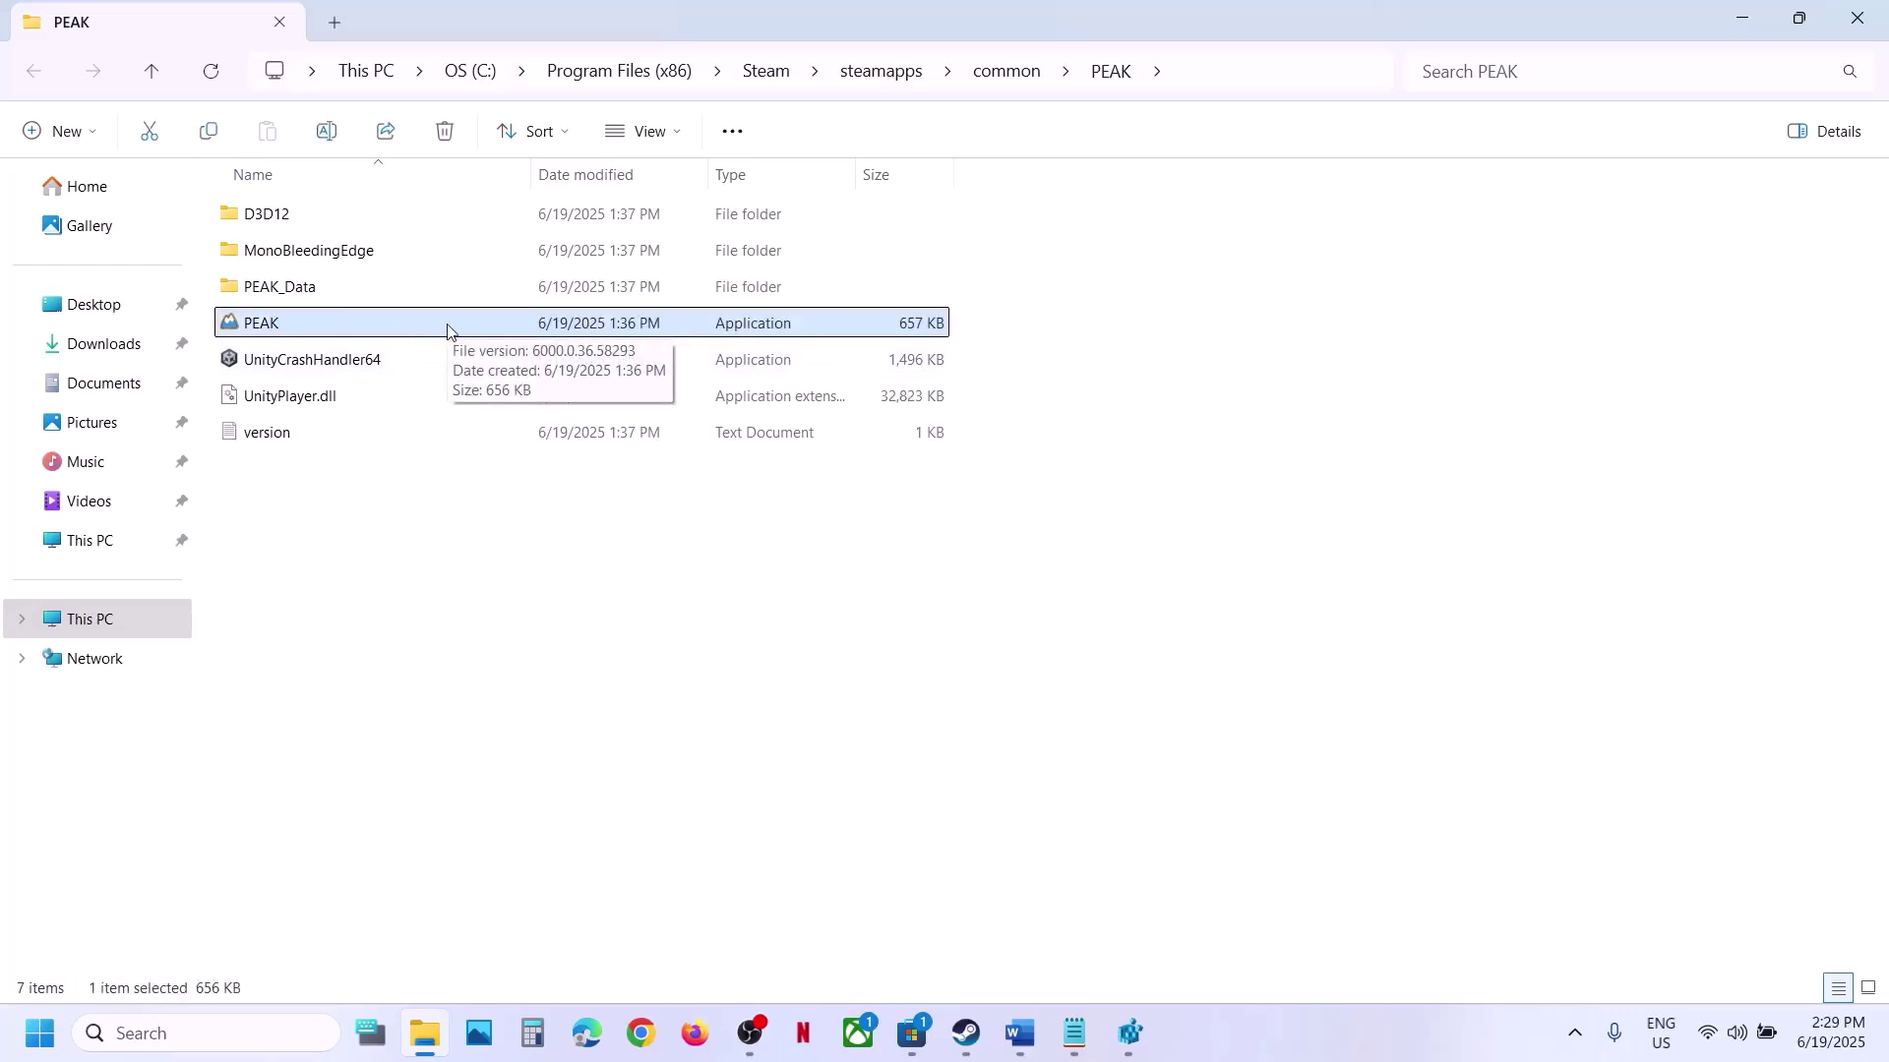
right_click(415, 328)
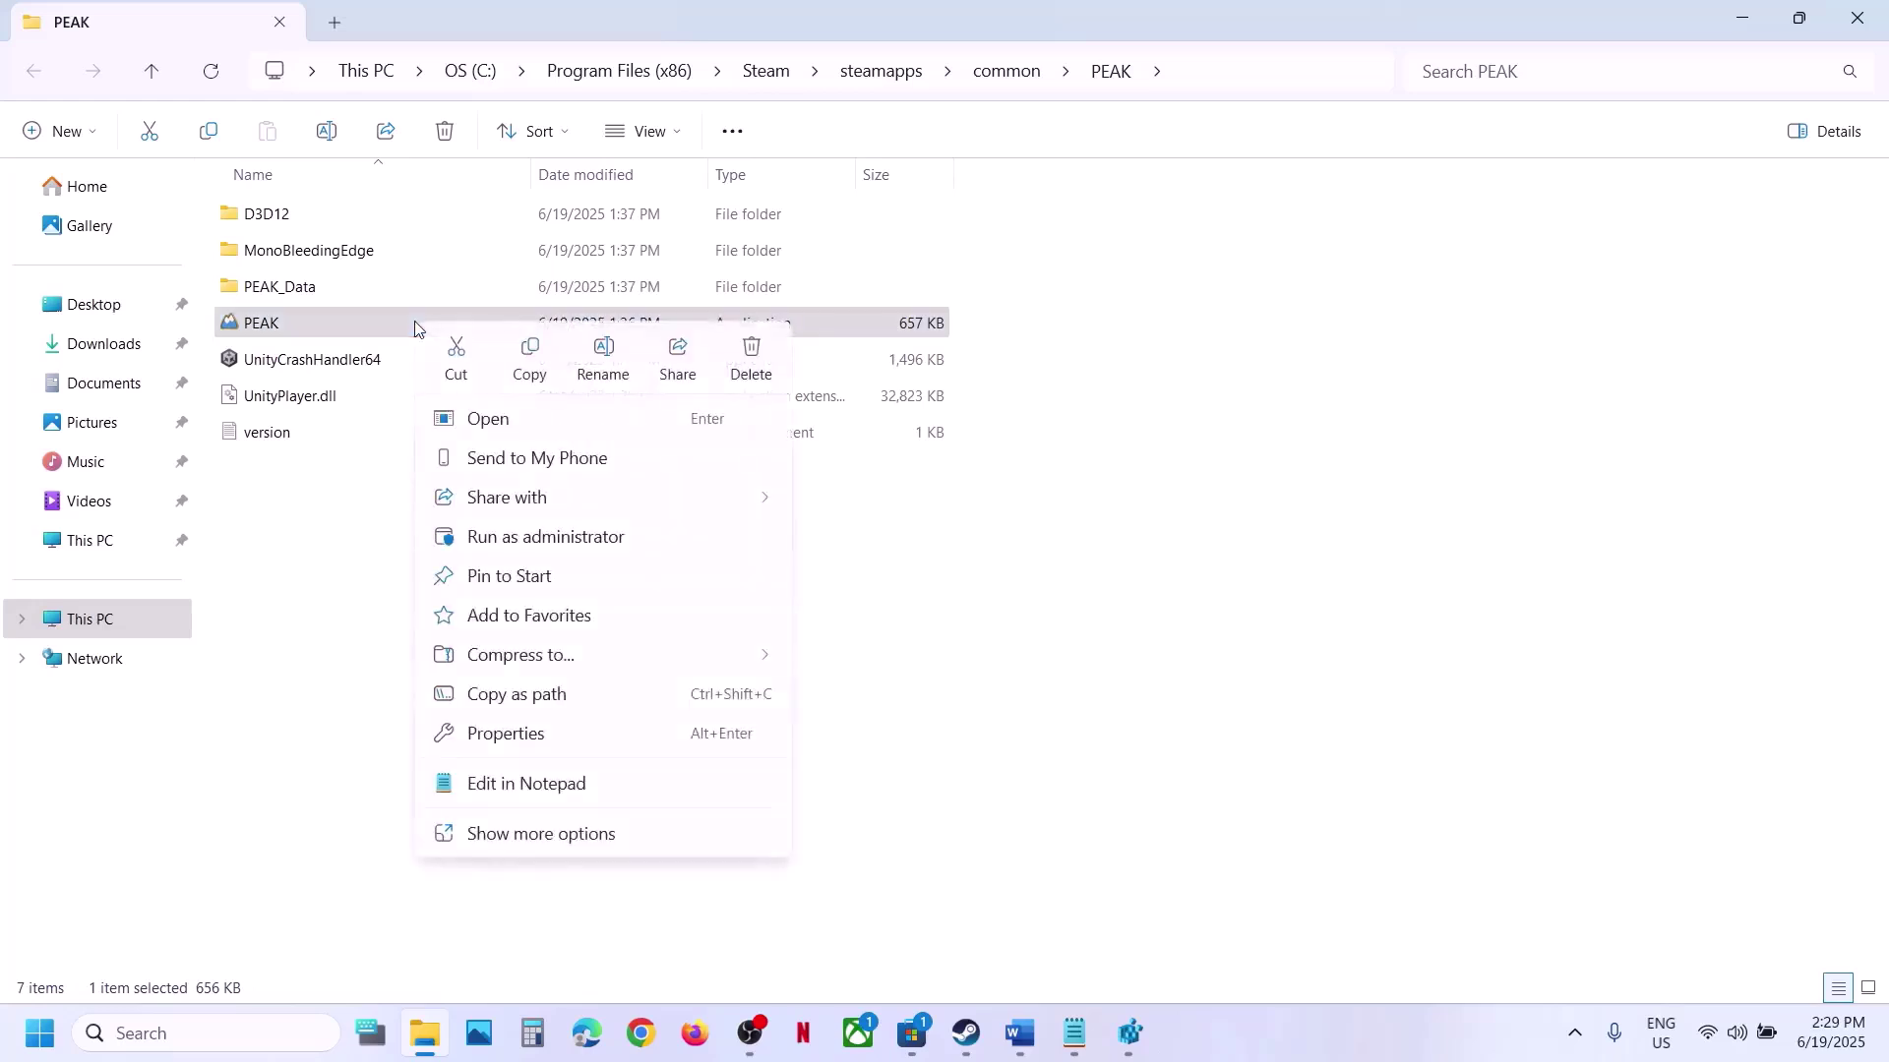
left_click(520, 733)
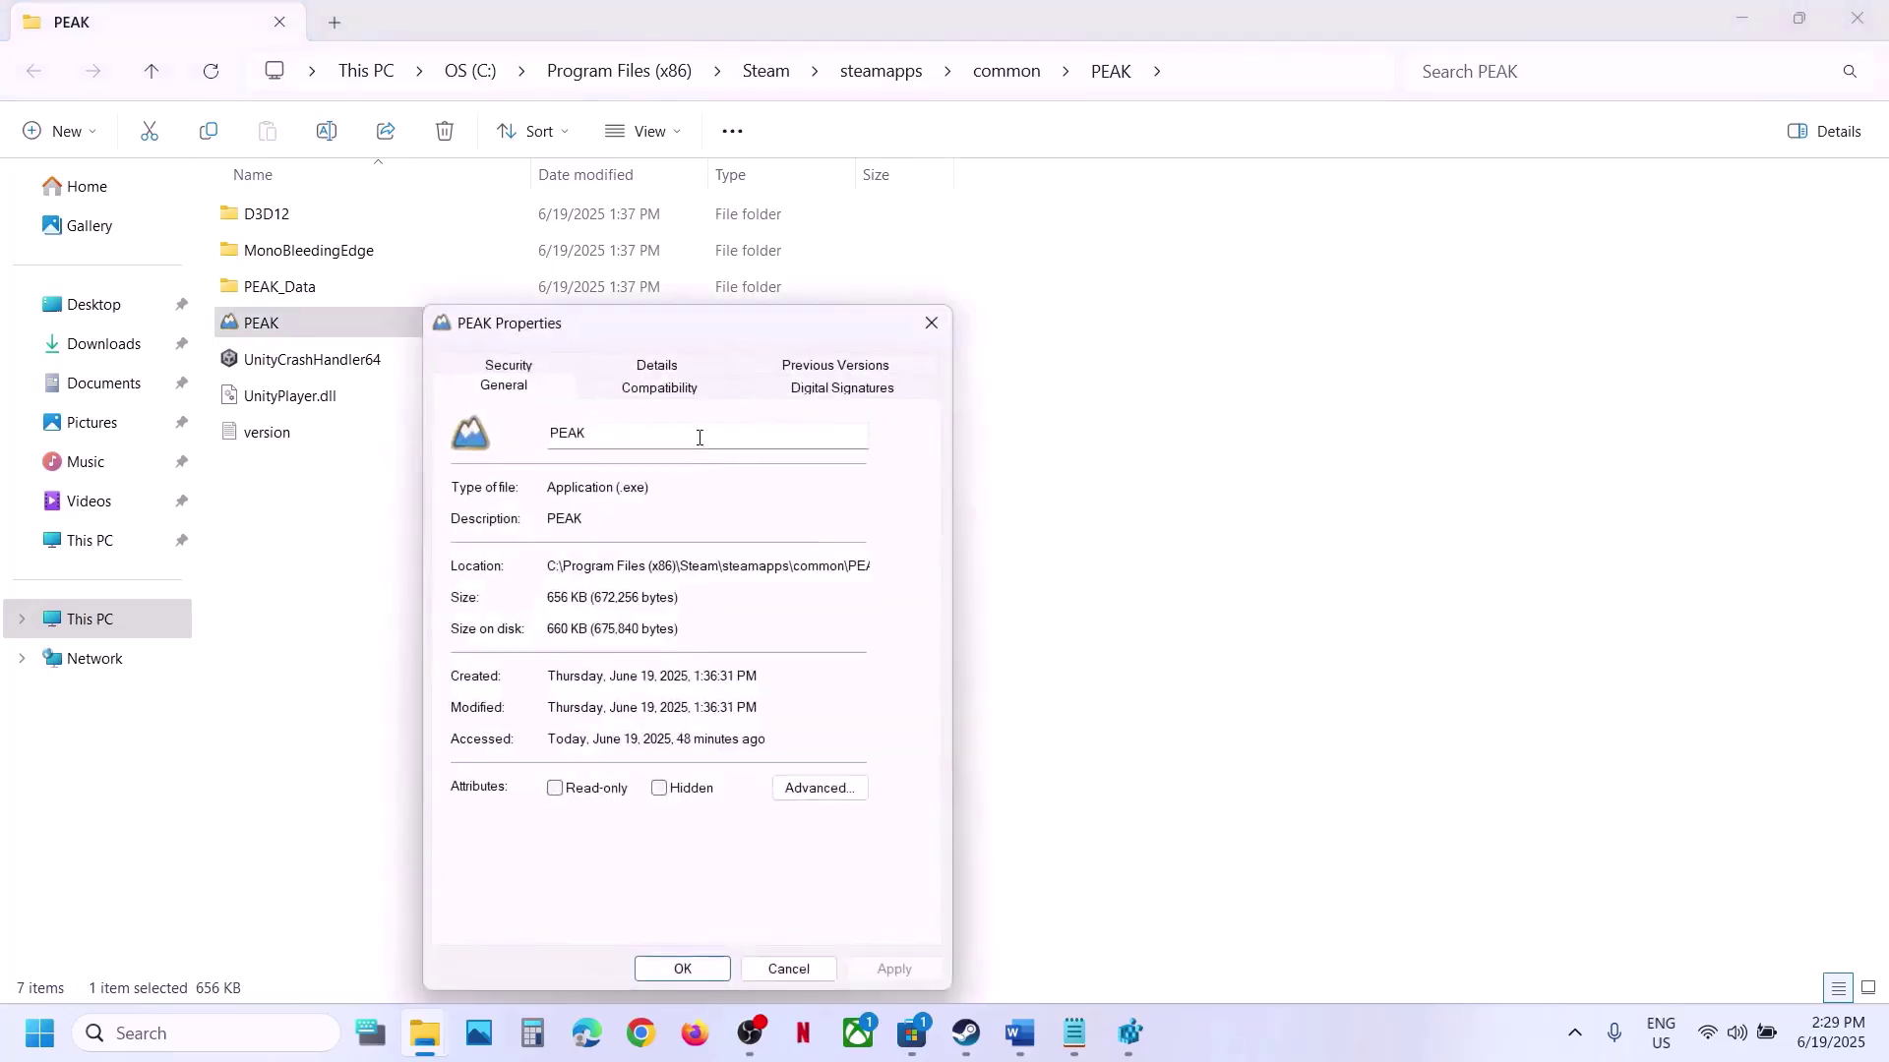
left_click(654, 398)
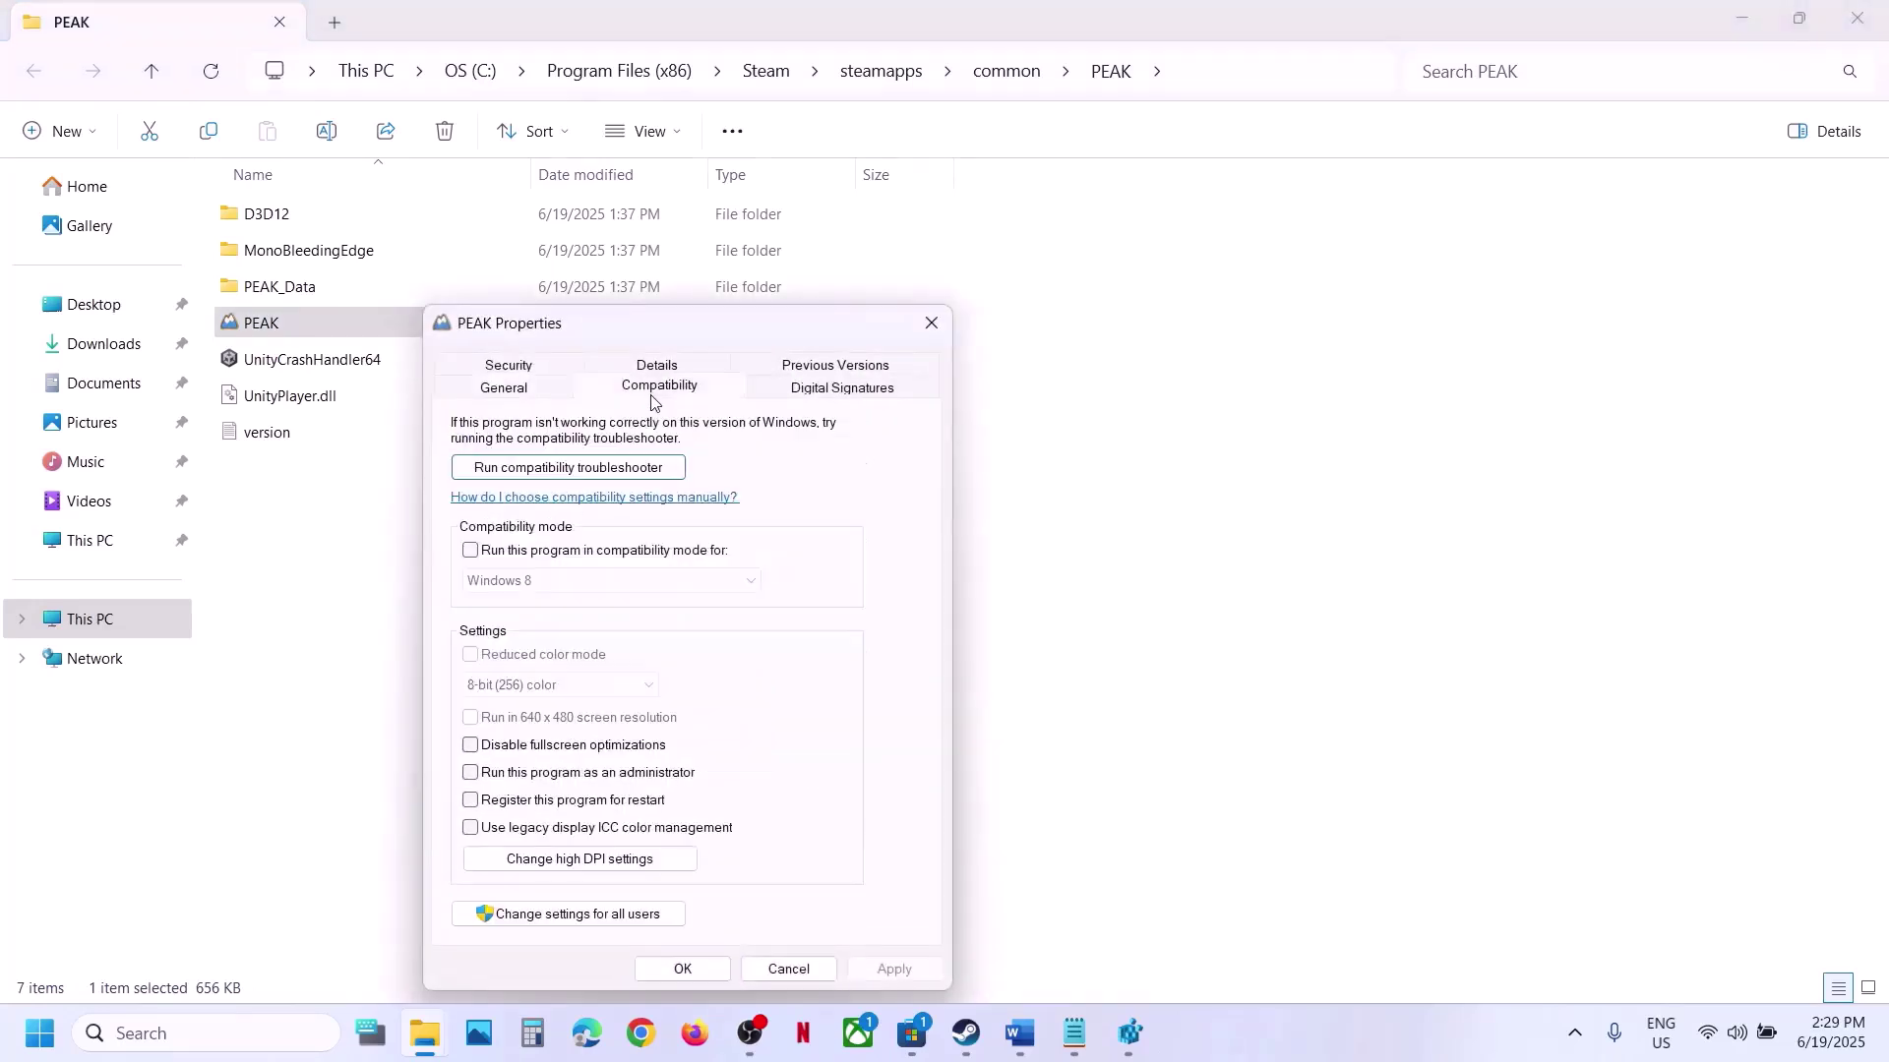
left_click(473, 774)
left_click(681, 968)
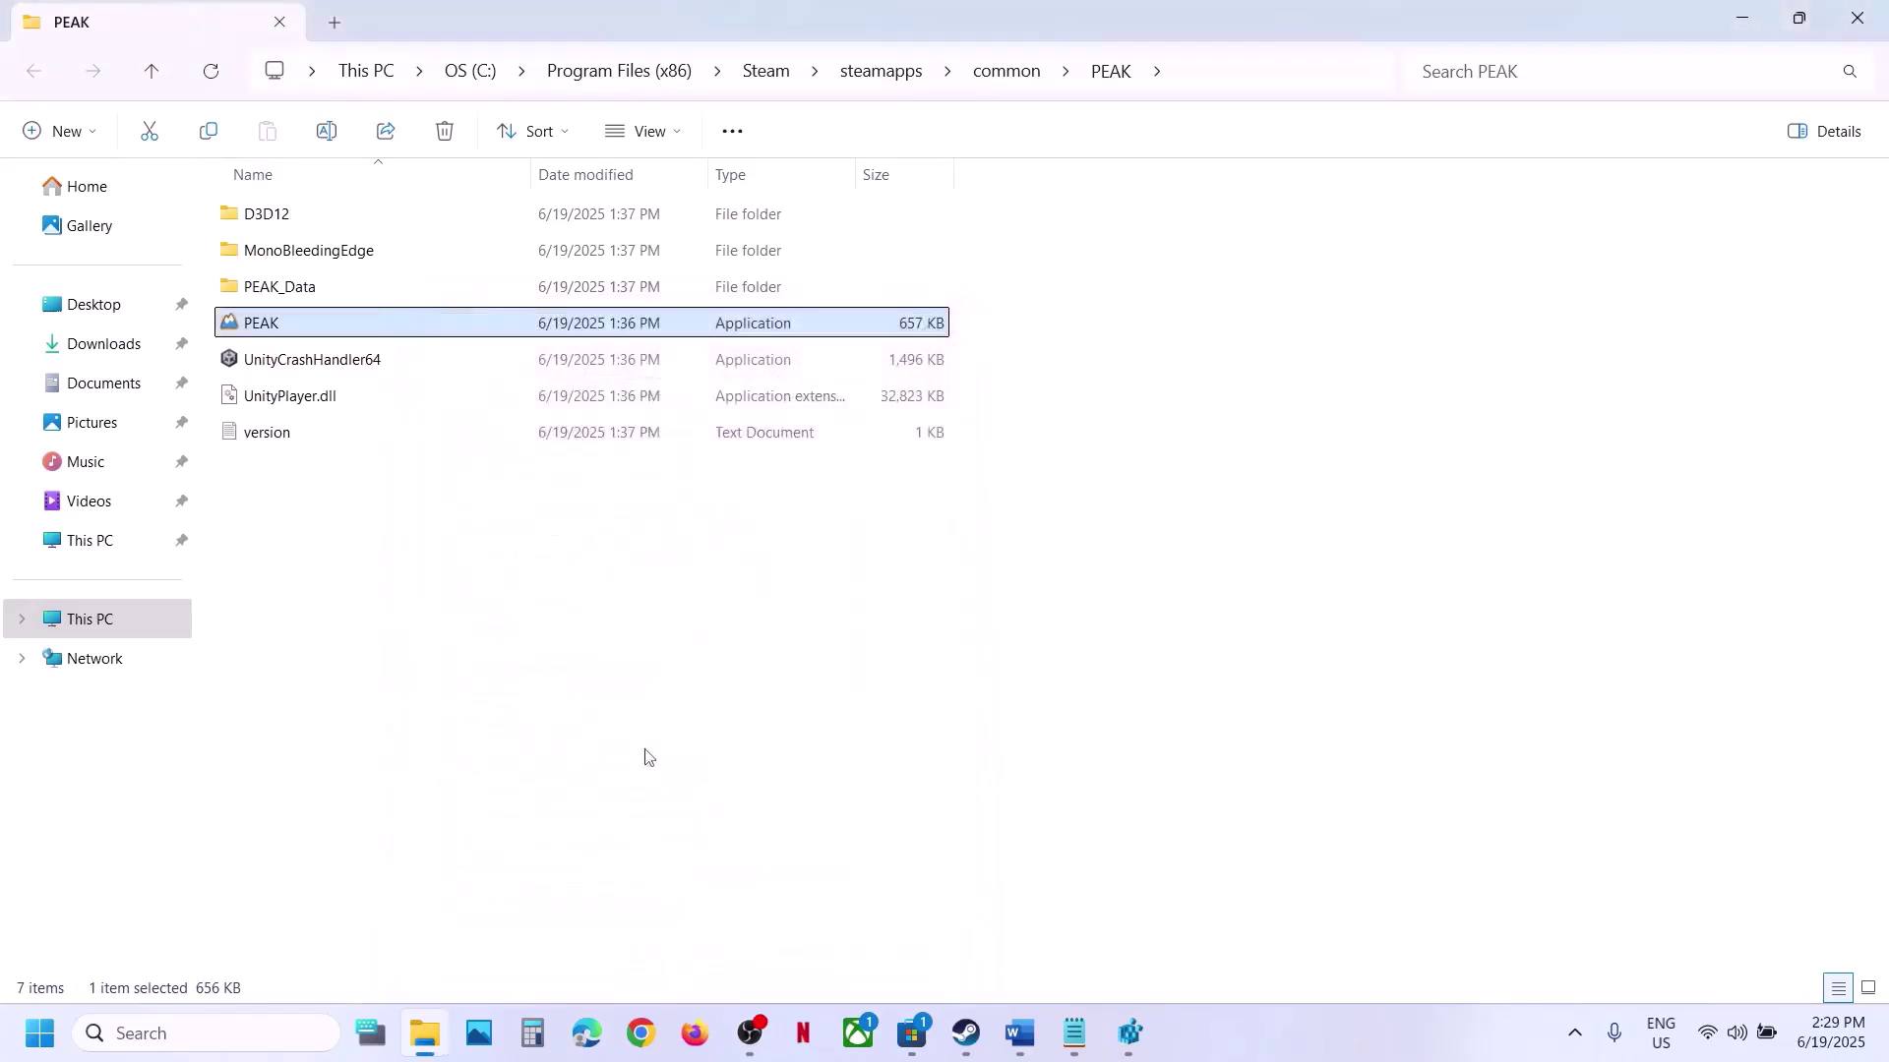
Enable compatibility mode for Windows 8 in the PEAK application's properties and apply it
right_click(292, 326)
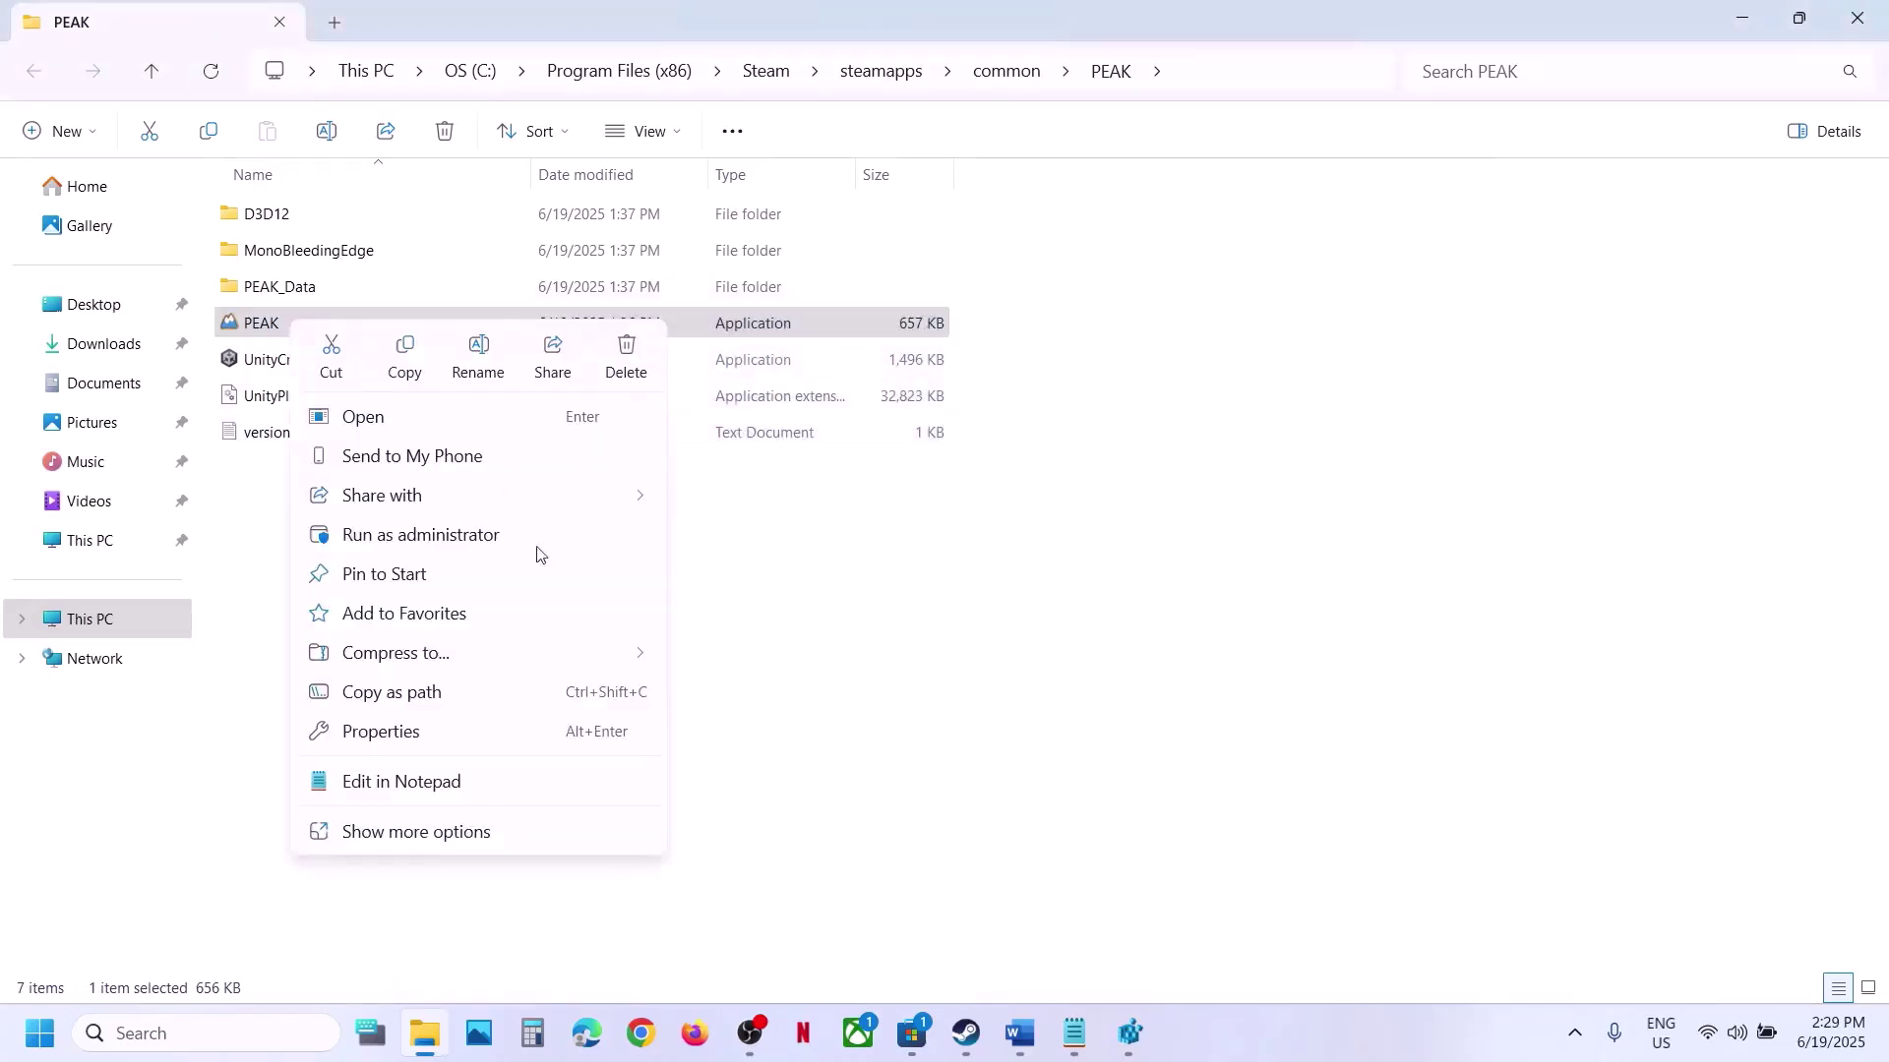
left_click(468, 748)
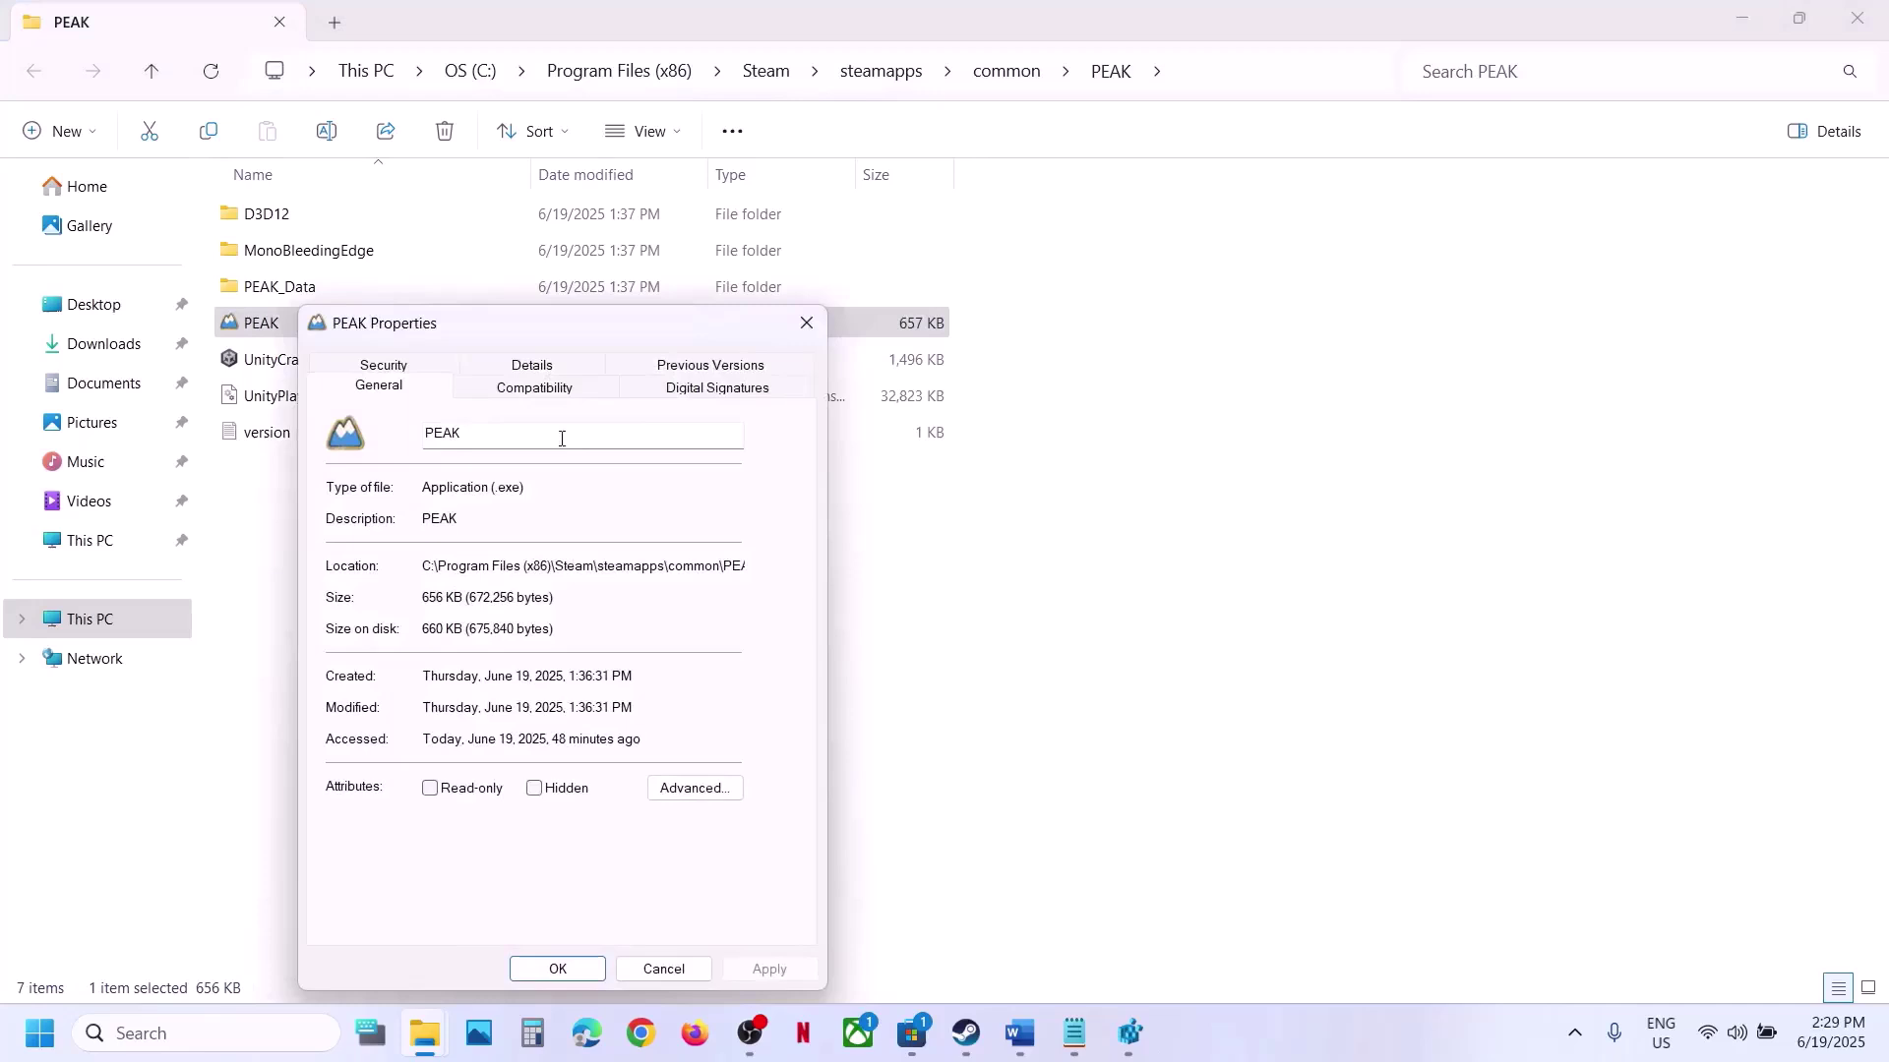
left_click(517, 390)
left_click(382, 550)
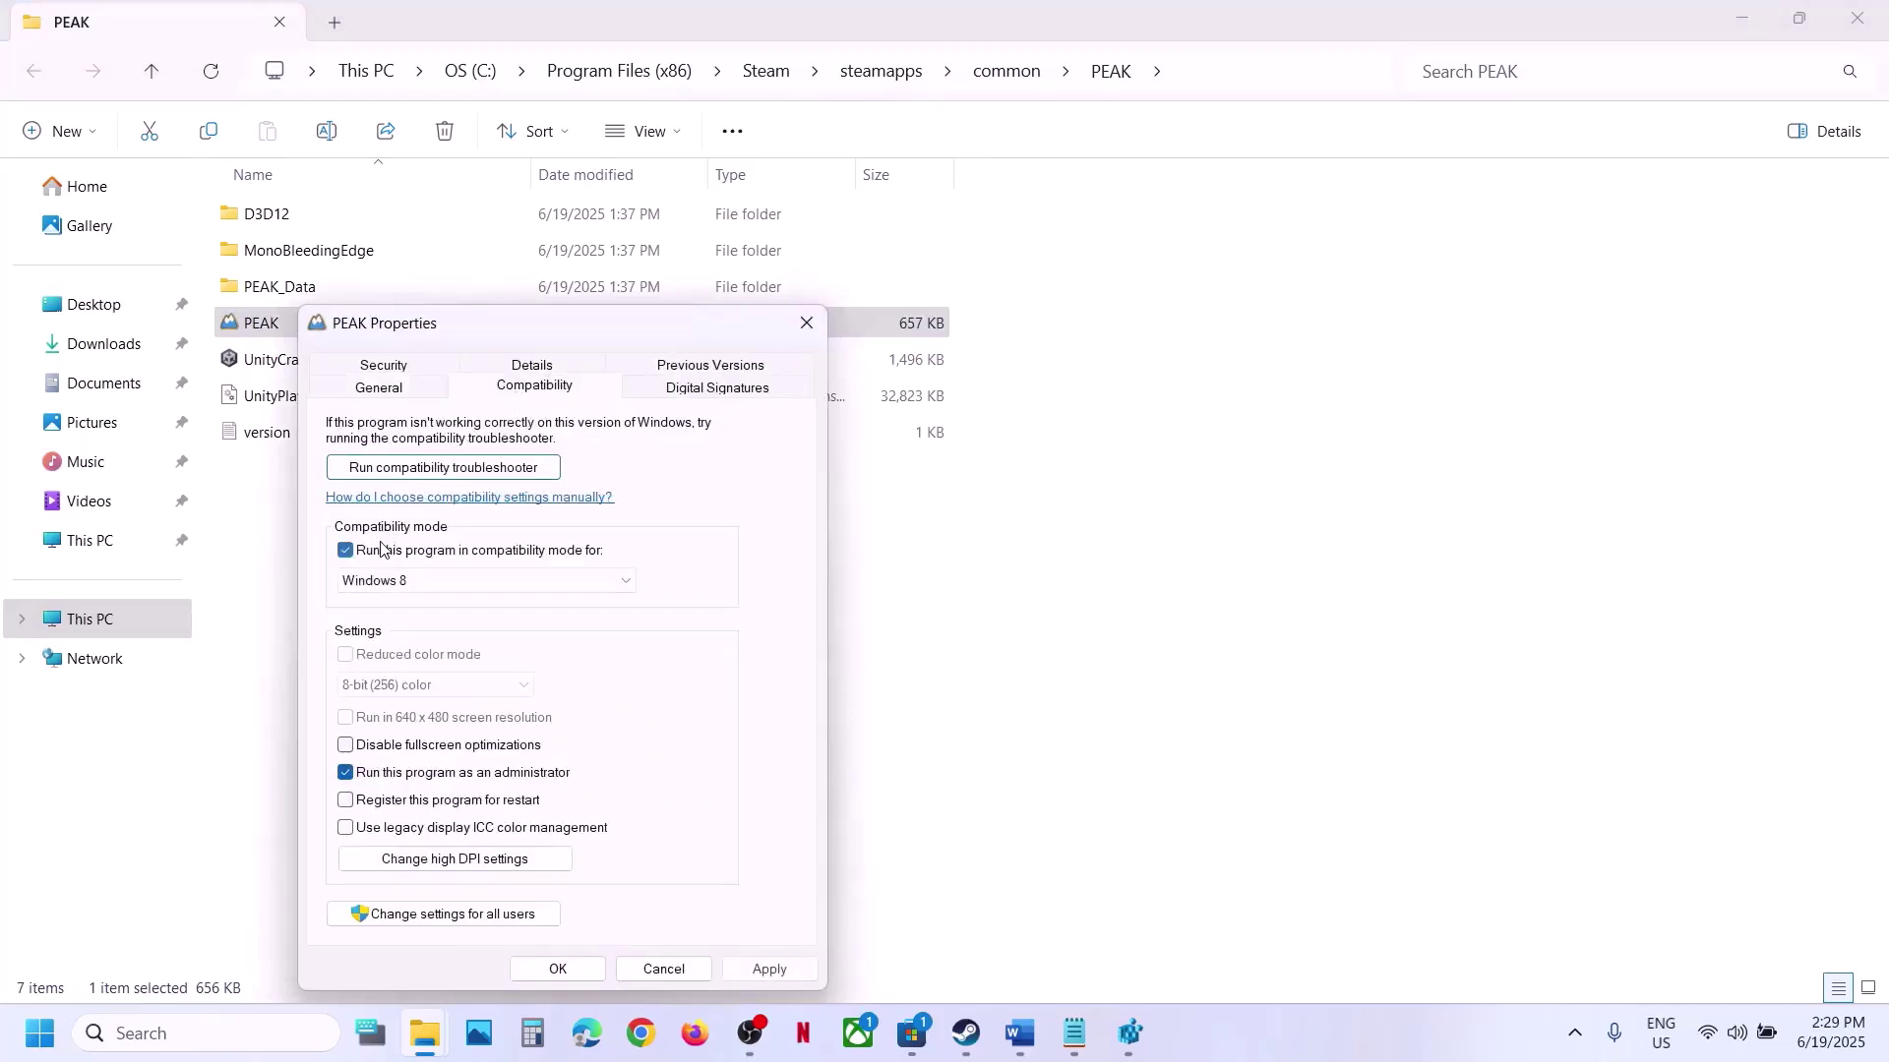
left_click(765, 969)
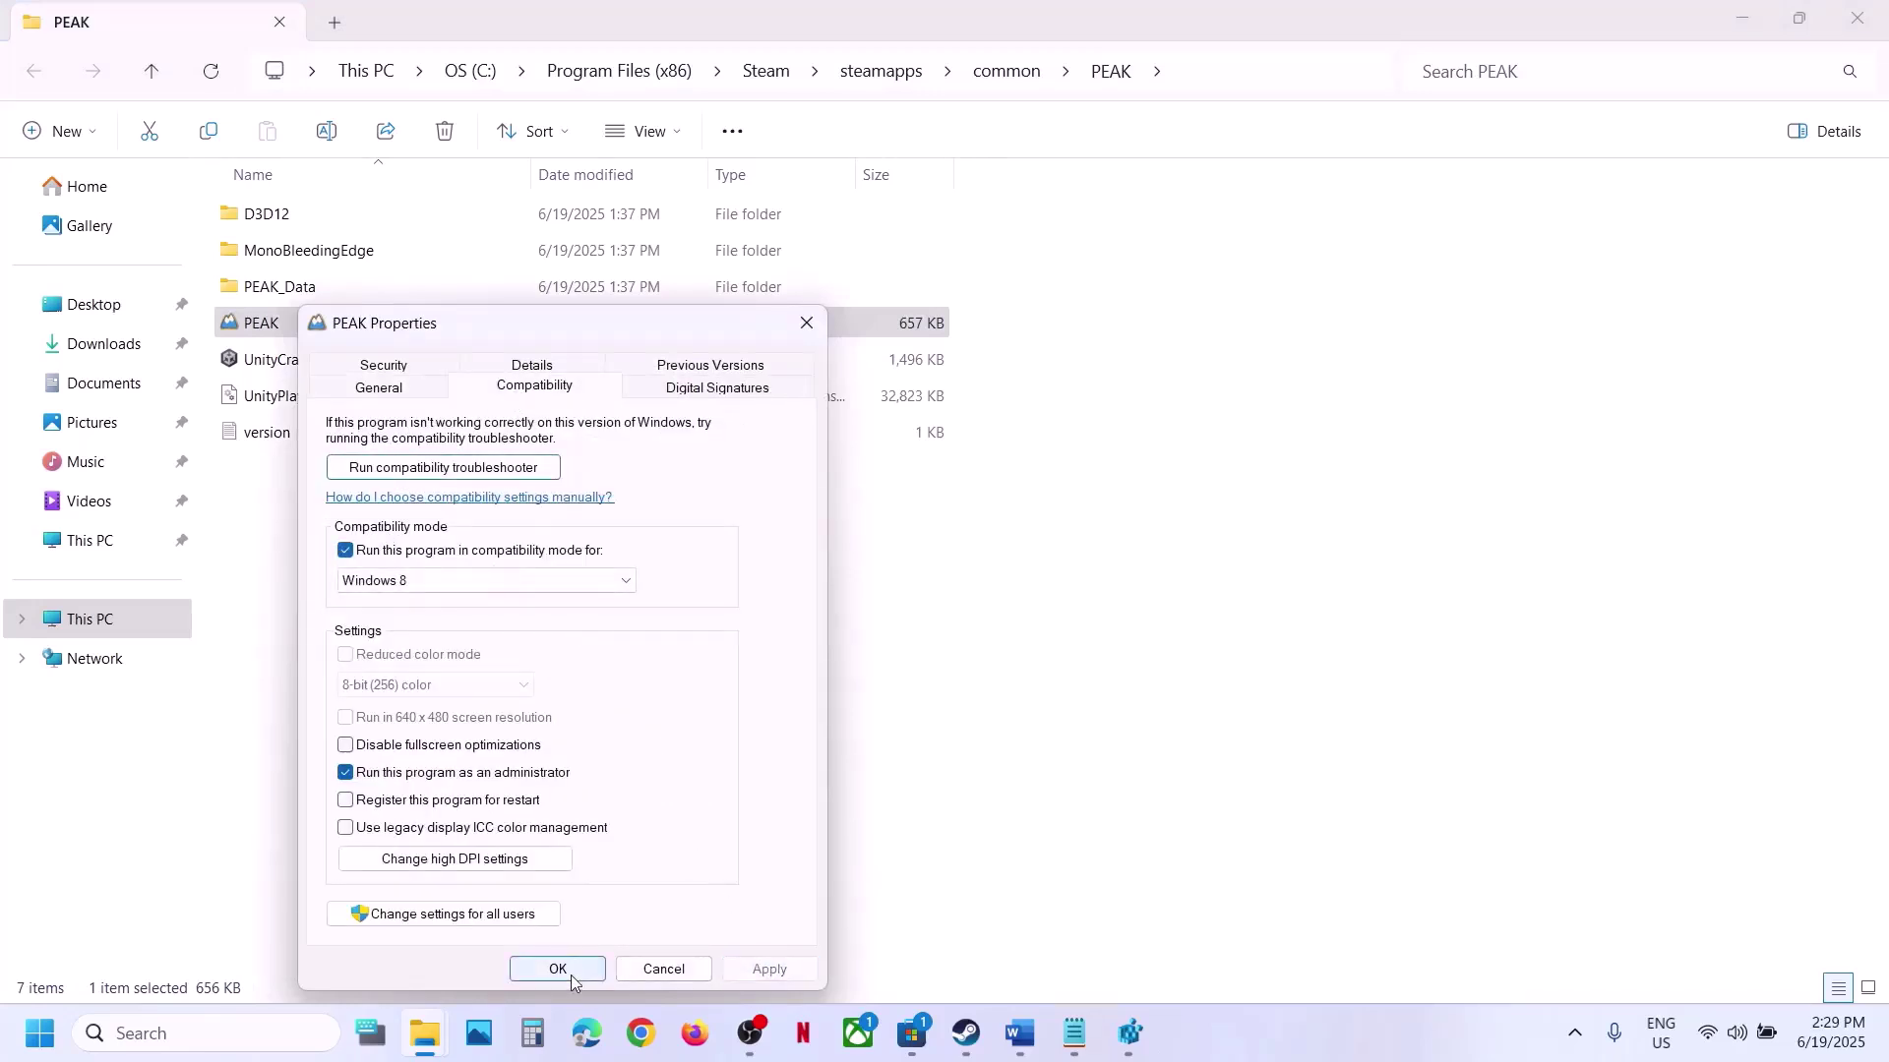
Change PEAK's compatibility mode to Windows 7 and disable fullscreen optimizations, saving the properties
left_click(490, 587)
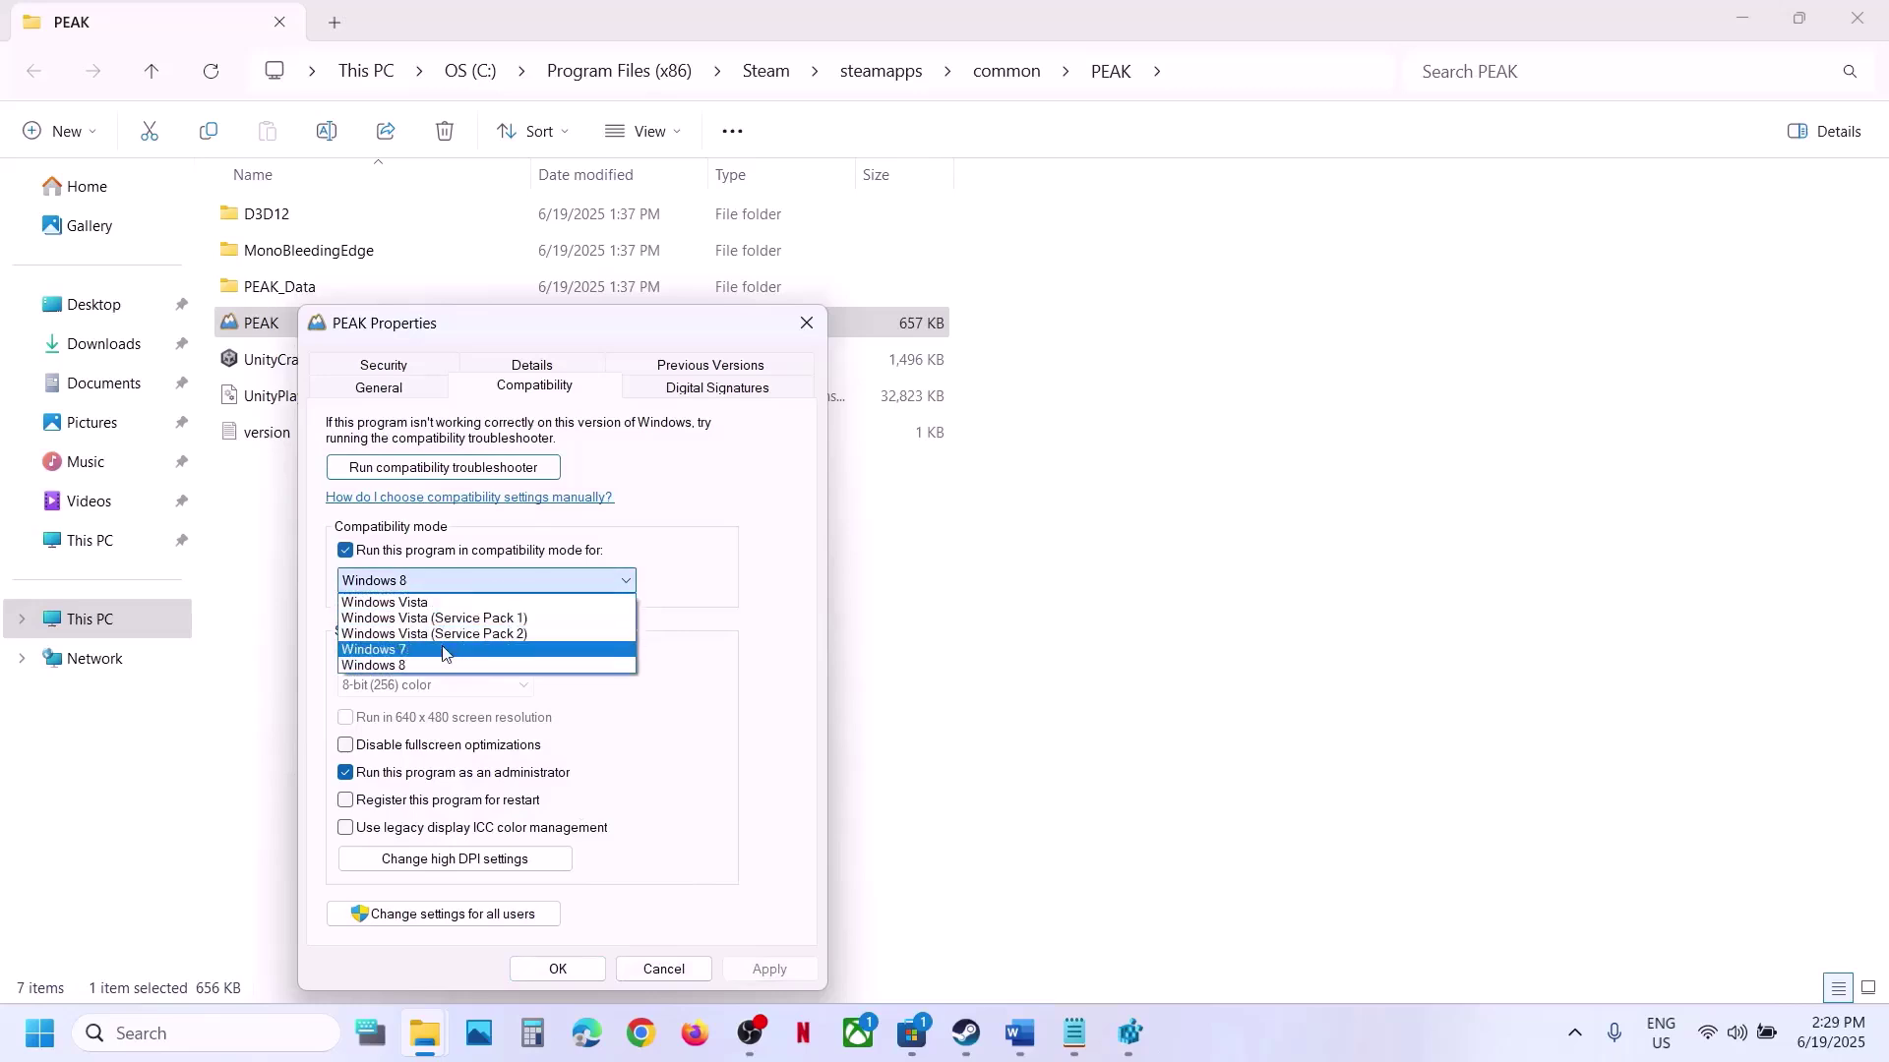
left_click(438, 651)
left_click(769, 969)
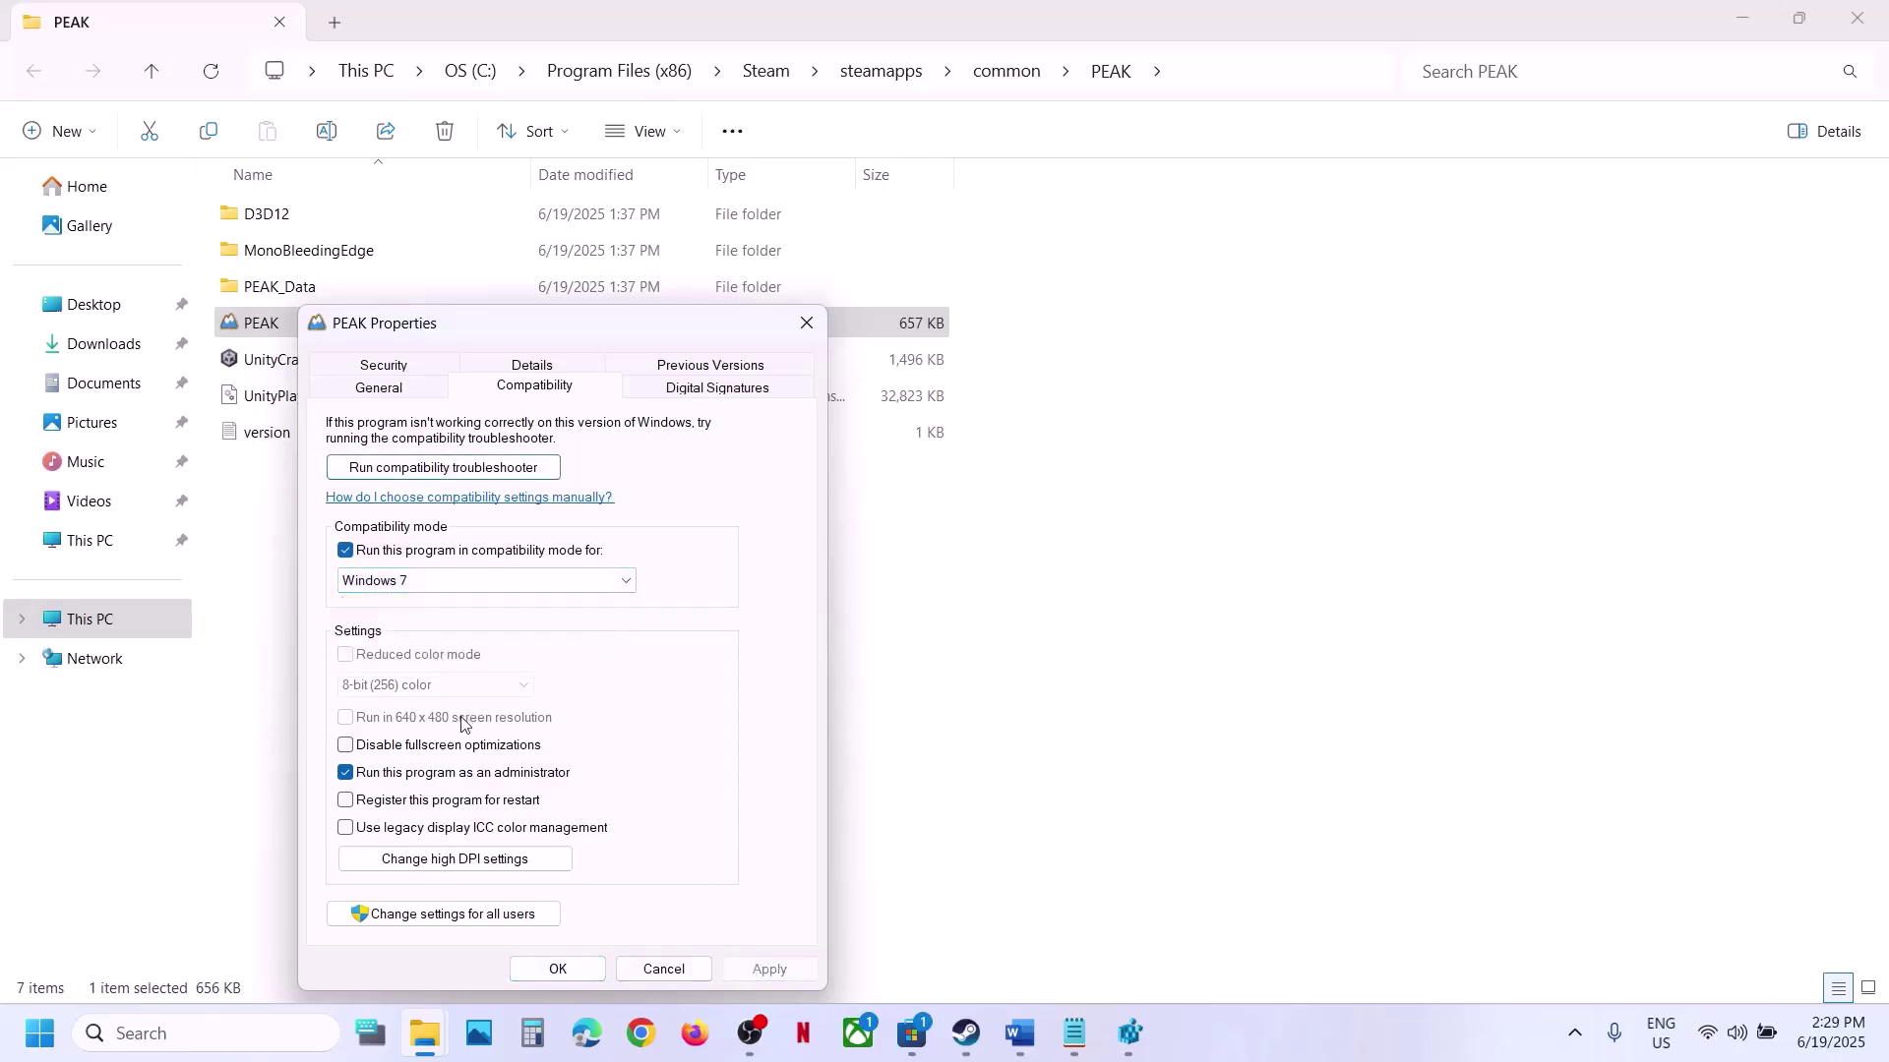
left_click(433, 748)
left_click(766, 968)
left_click(595, 972)
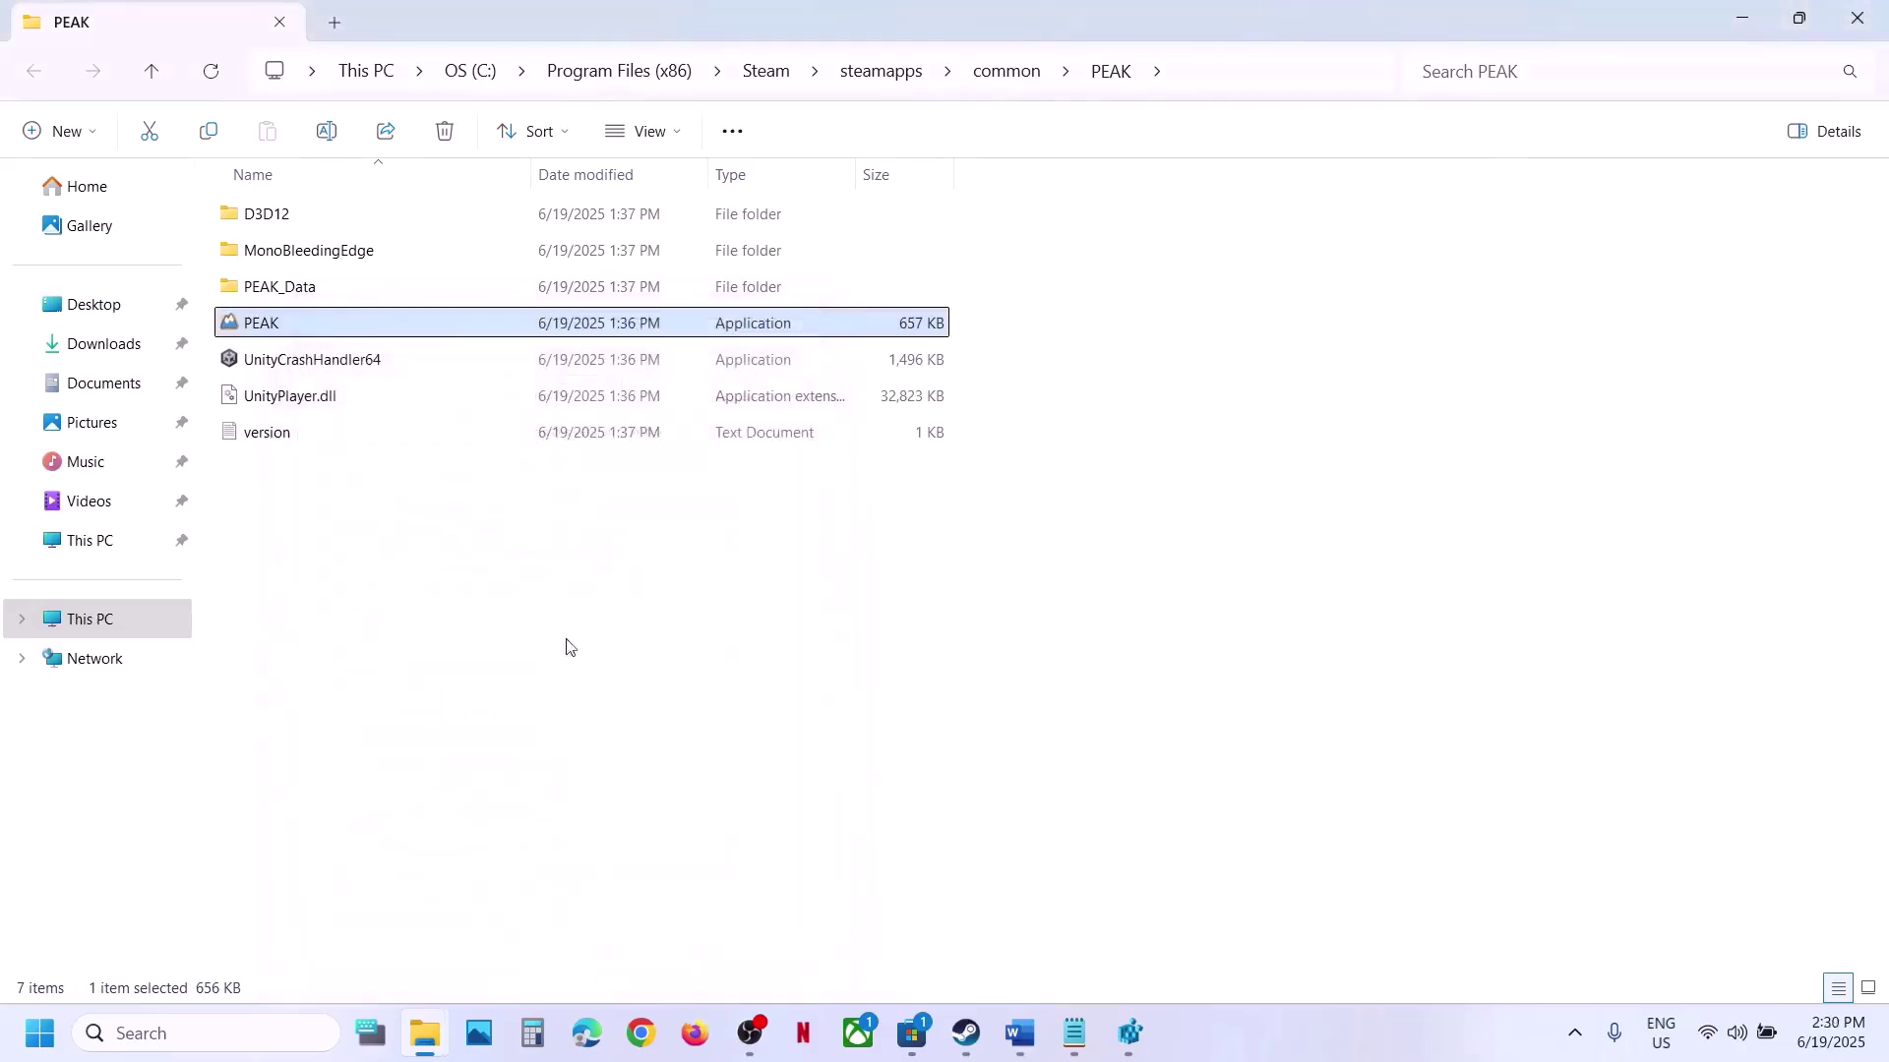
Turn off compatibility mode, Disable fullscreen optimizations and Run this program as an administrator for the PEAK application
right_click(372, 335)
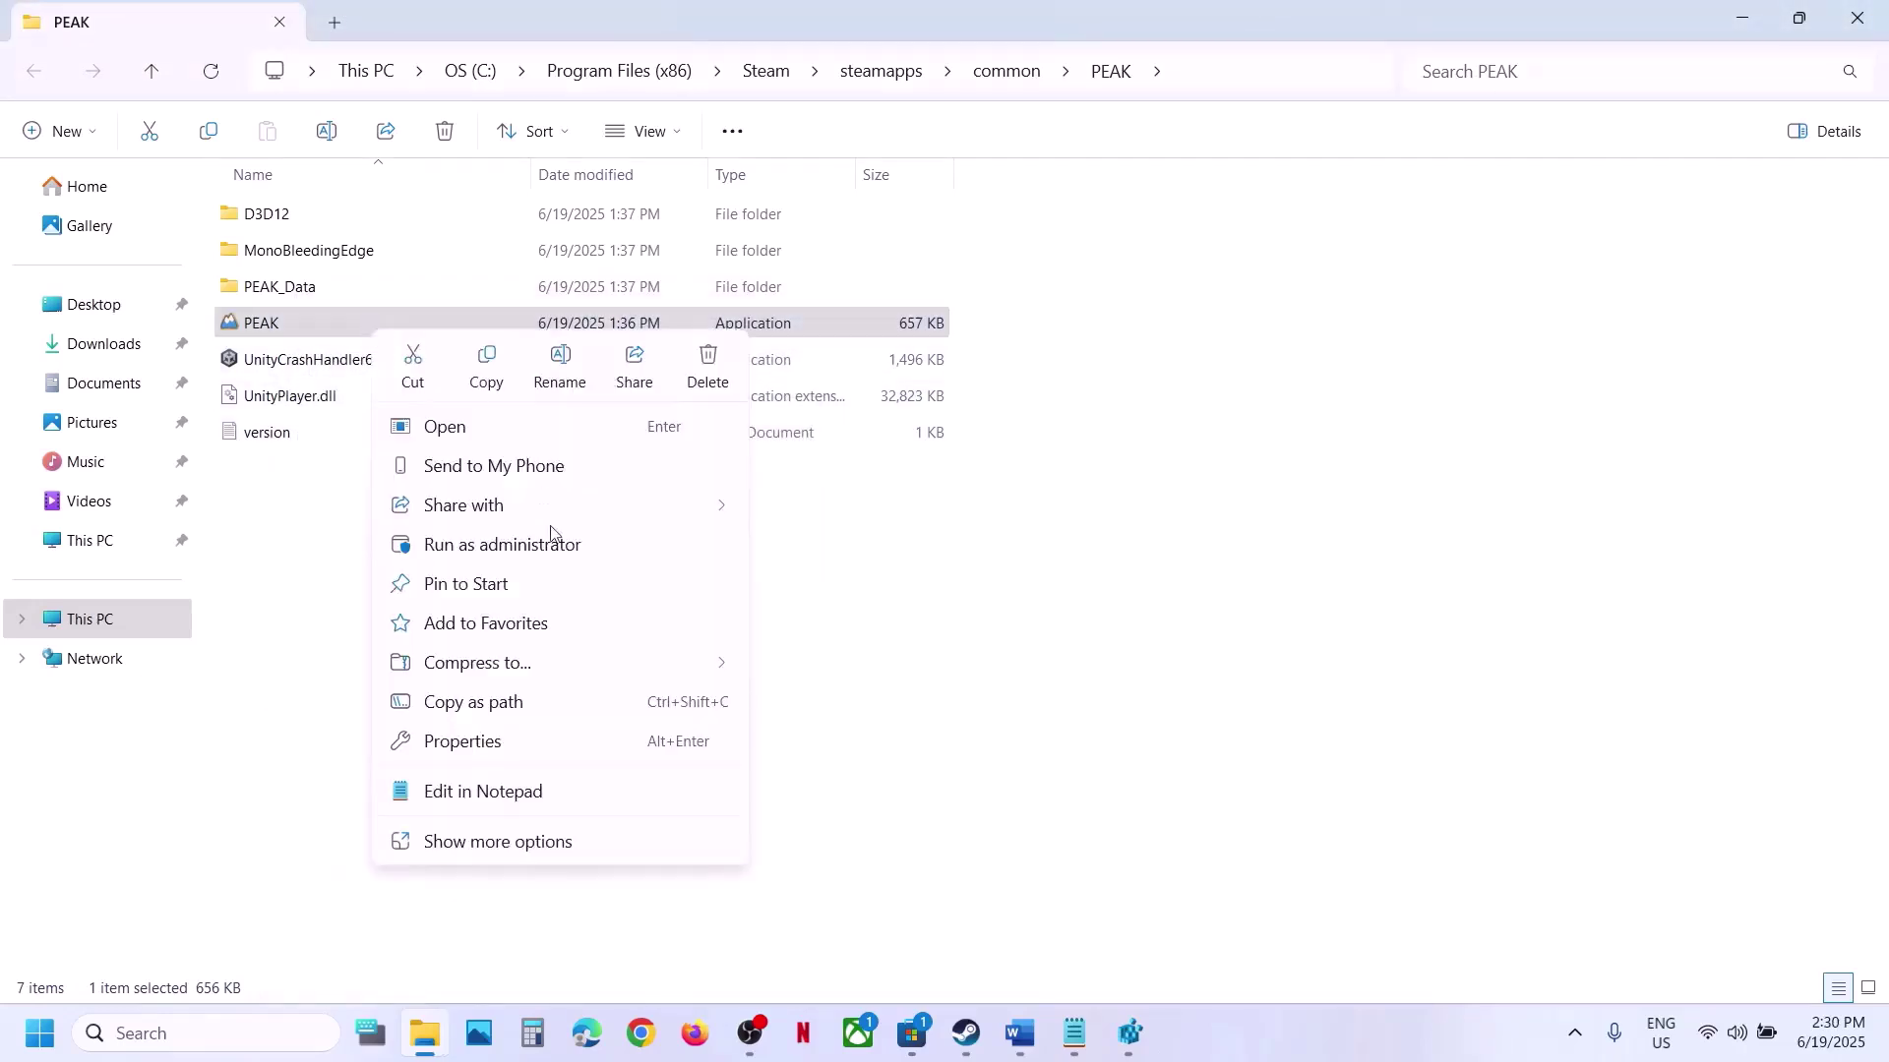
left_click(498, 741)
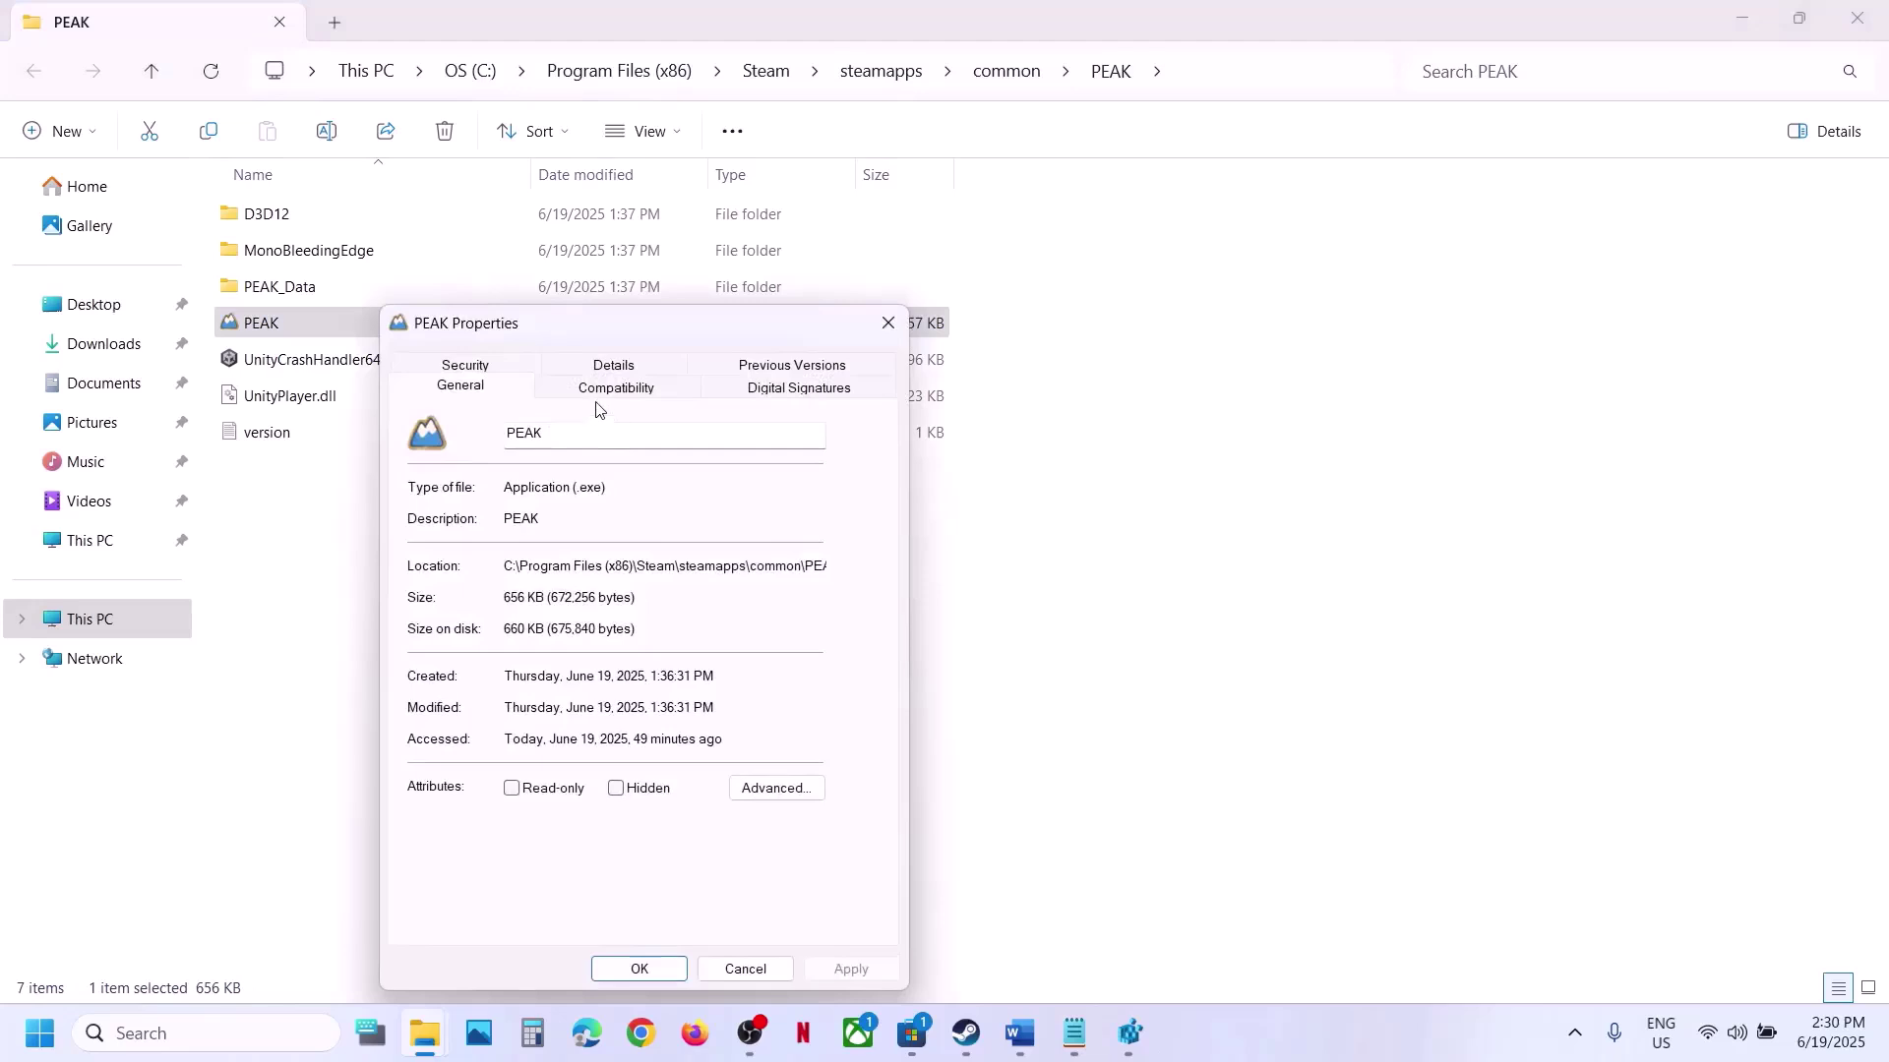
left_click(593, 393)
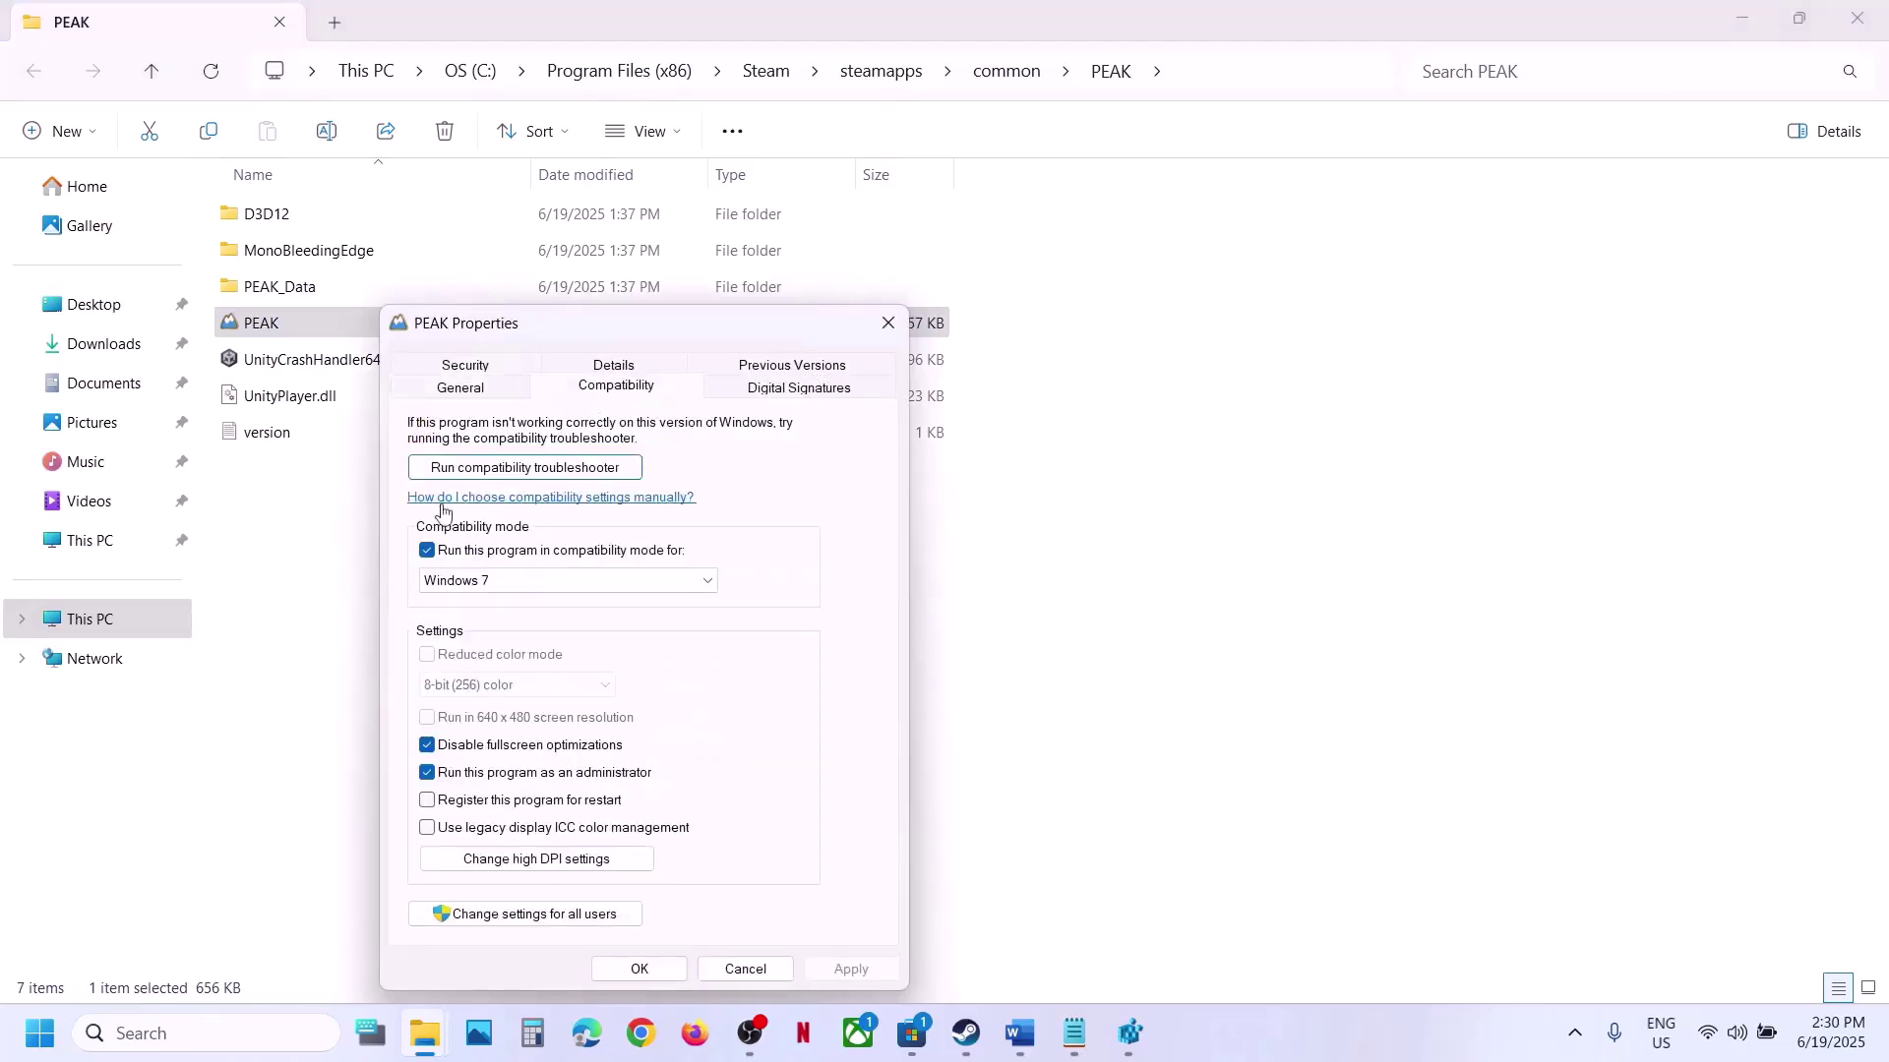
left_click(428, 552)
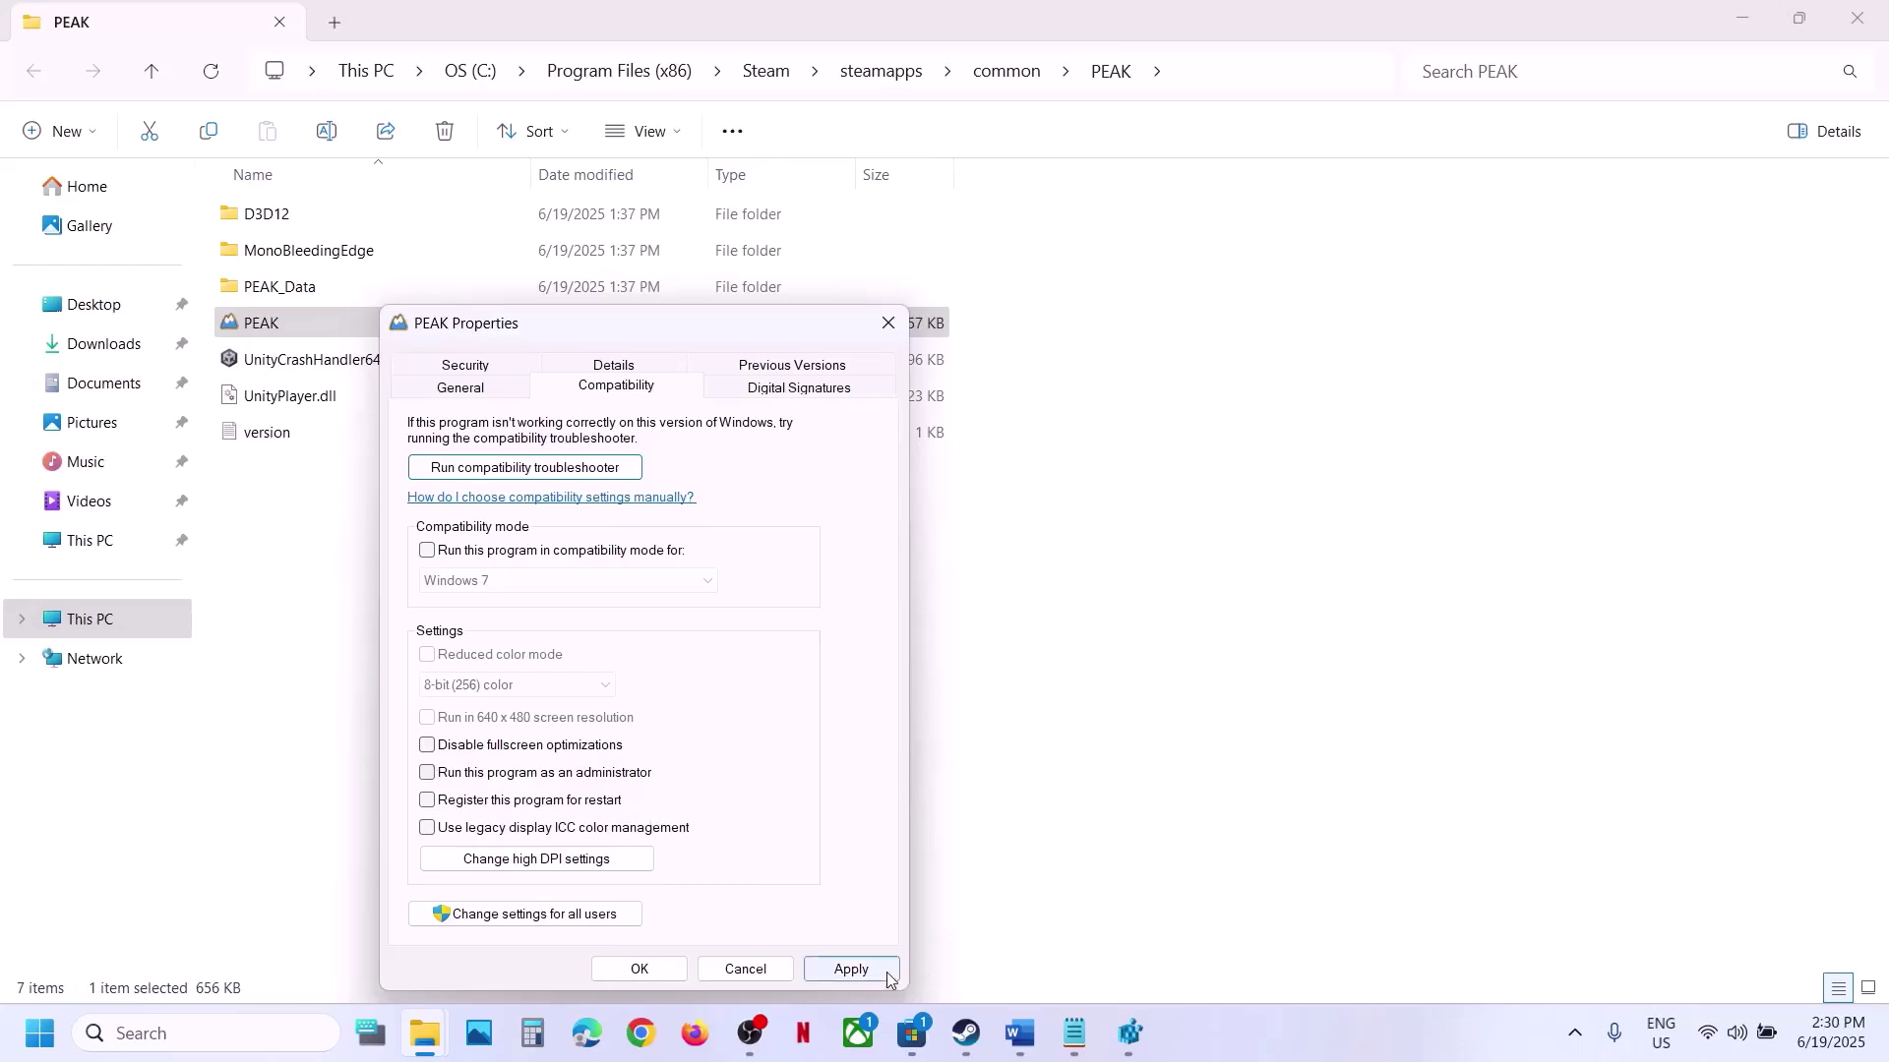
left_click(851, 970)
left_click(673, 974)
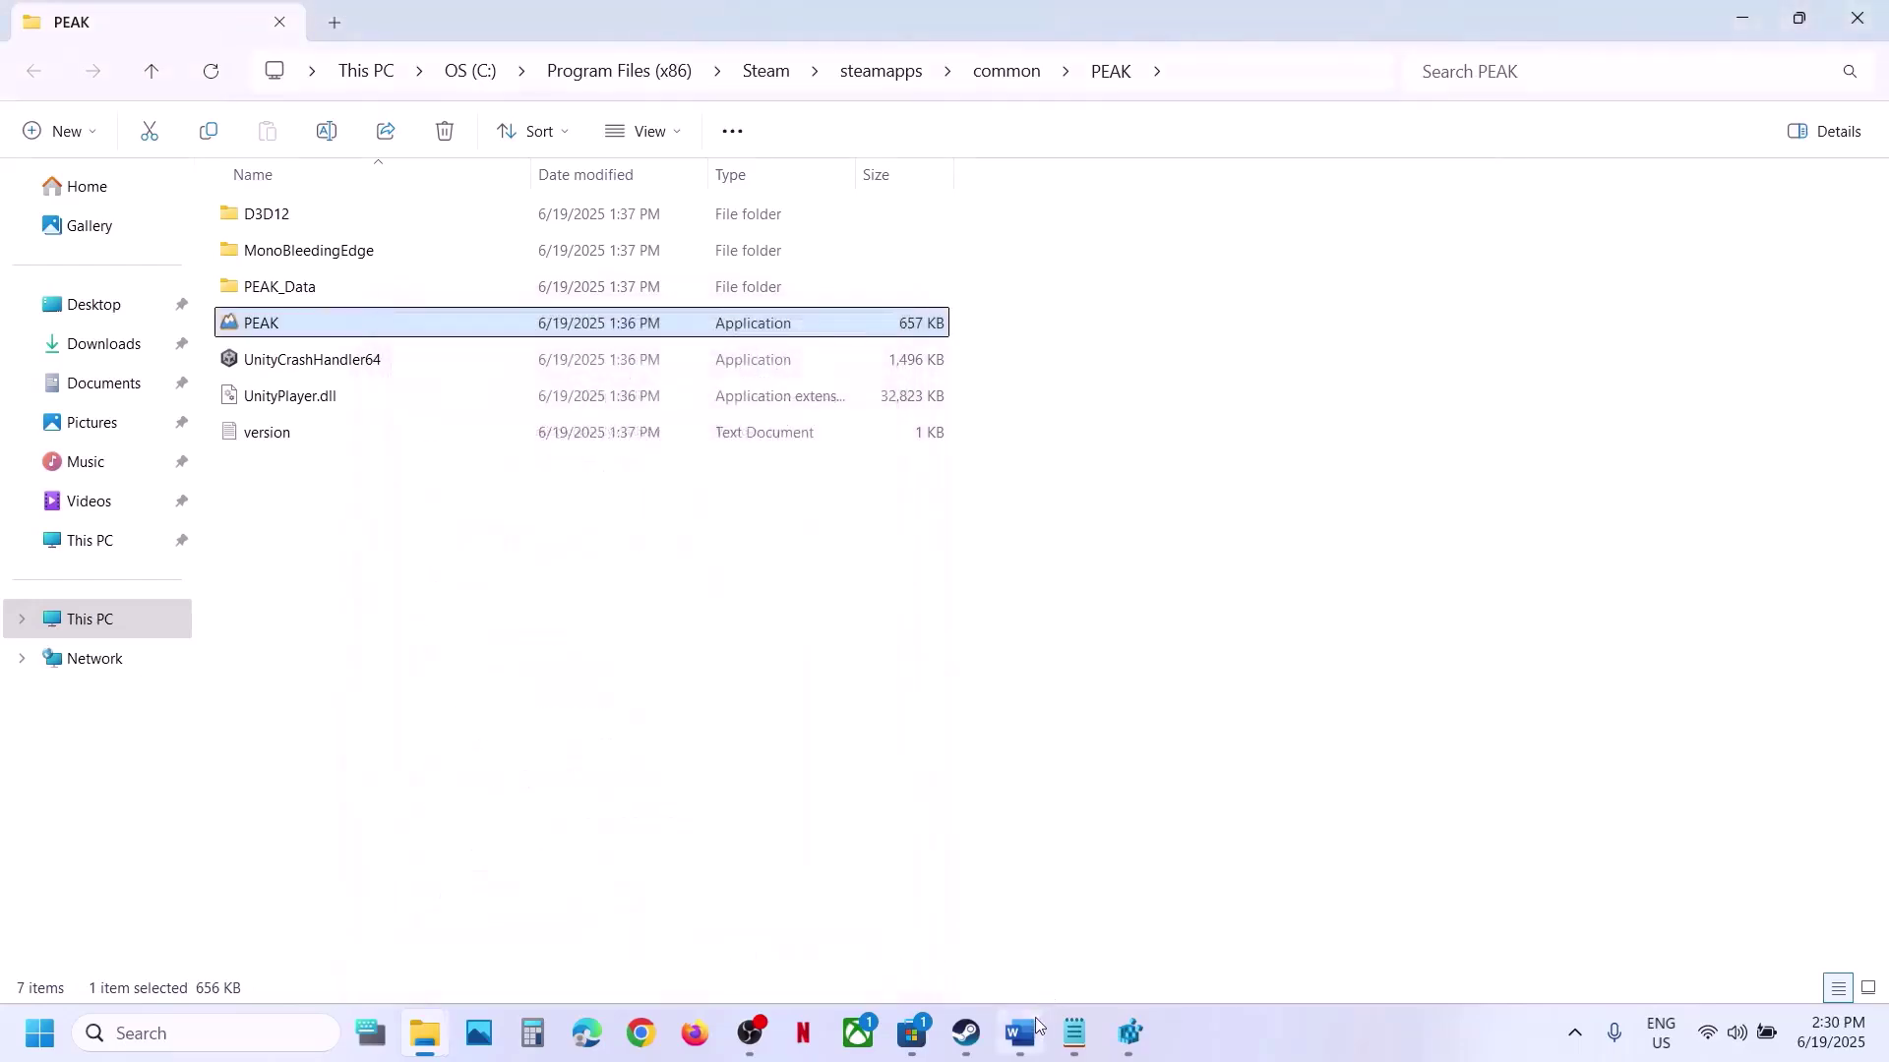
Switch to the Word troubleshooting notes, maximize the window and examine Step 7 about the graphics card driver
mouse_move(1020, 1034)
left_click(1025, 875)
scroll(832, 652, "down", 3)
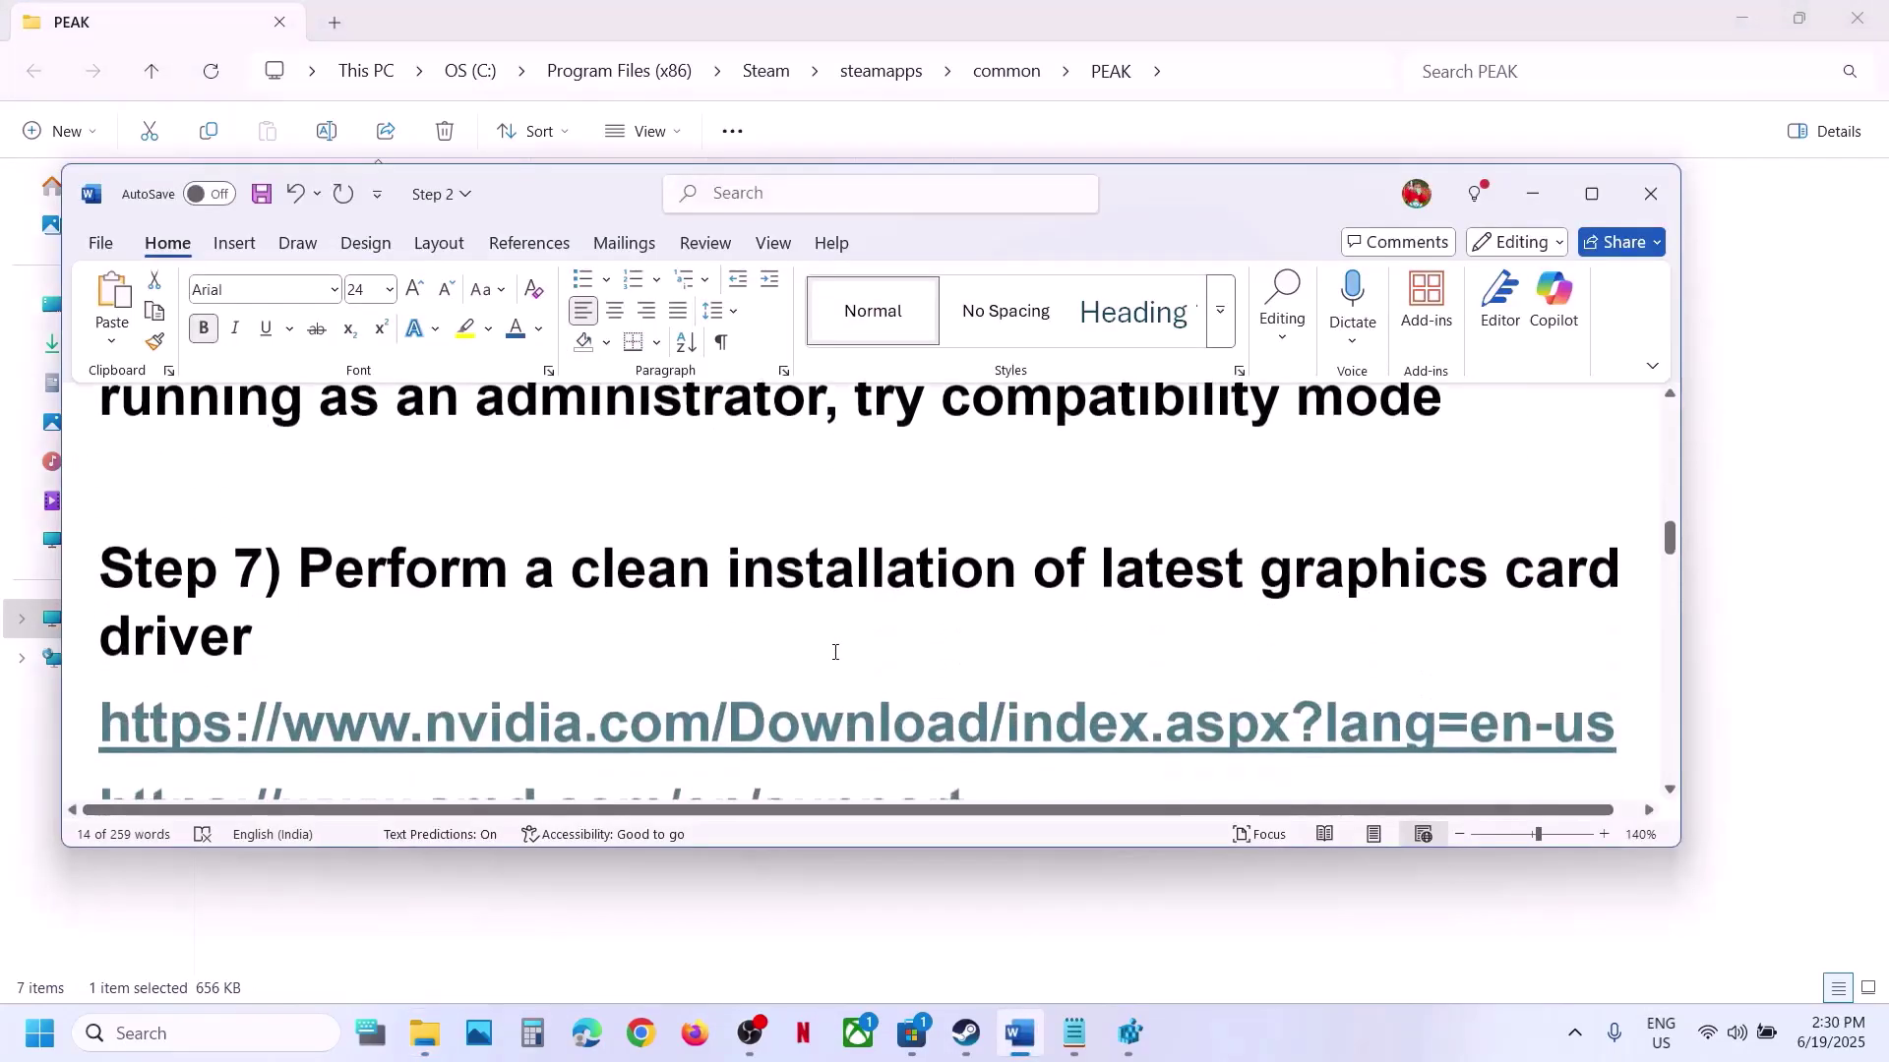
left_click(1592, 193)
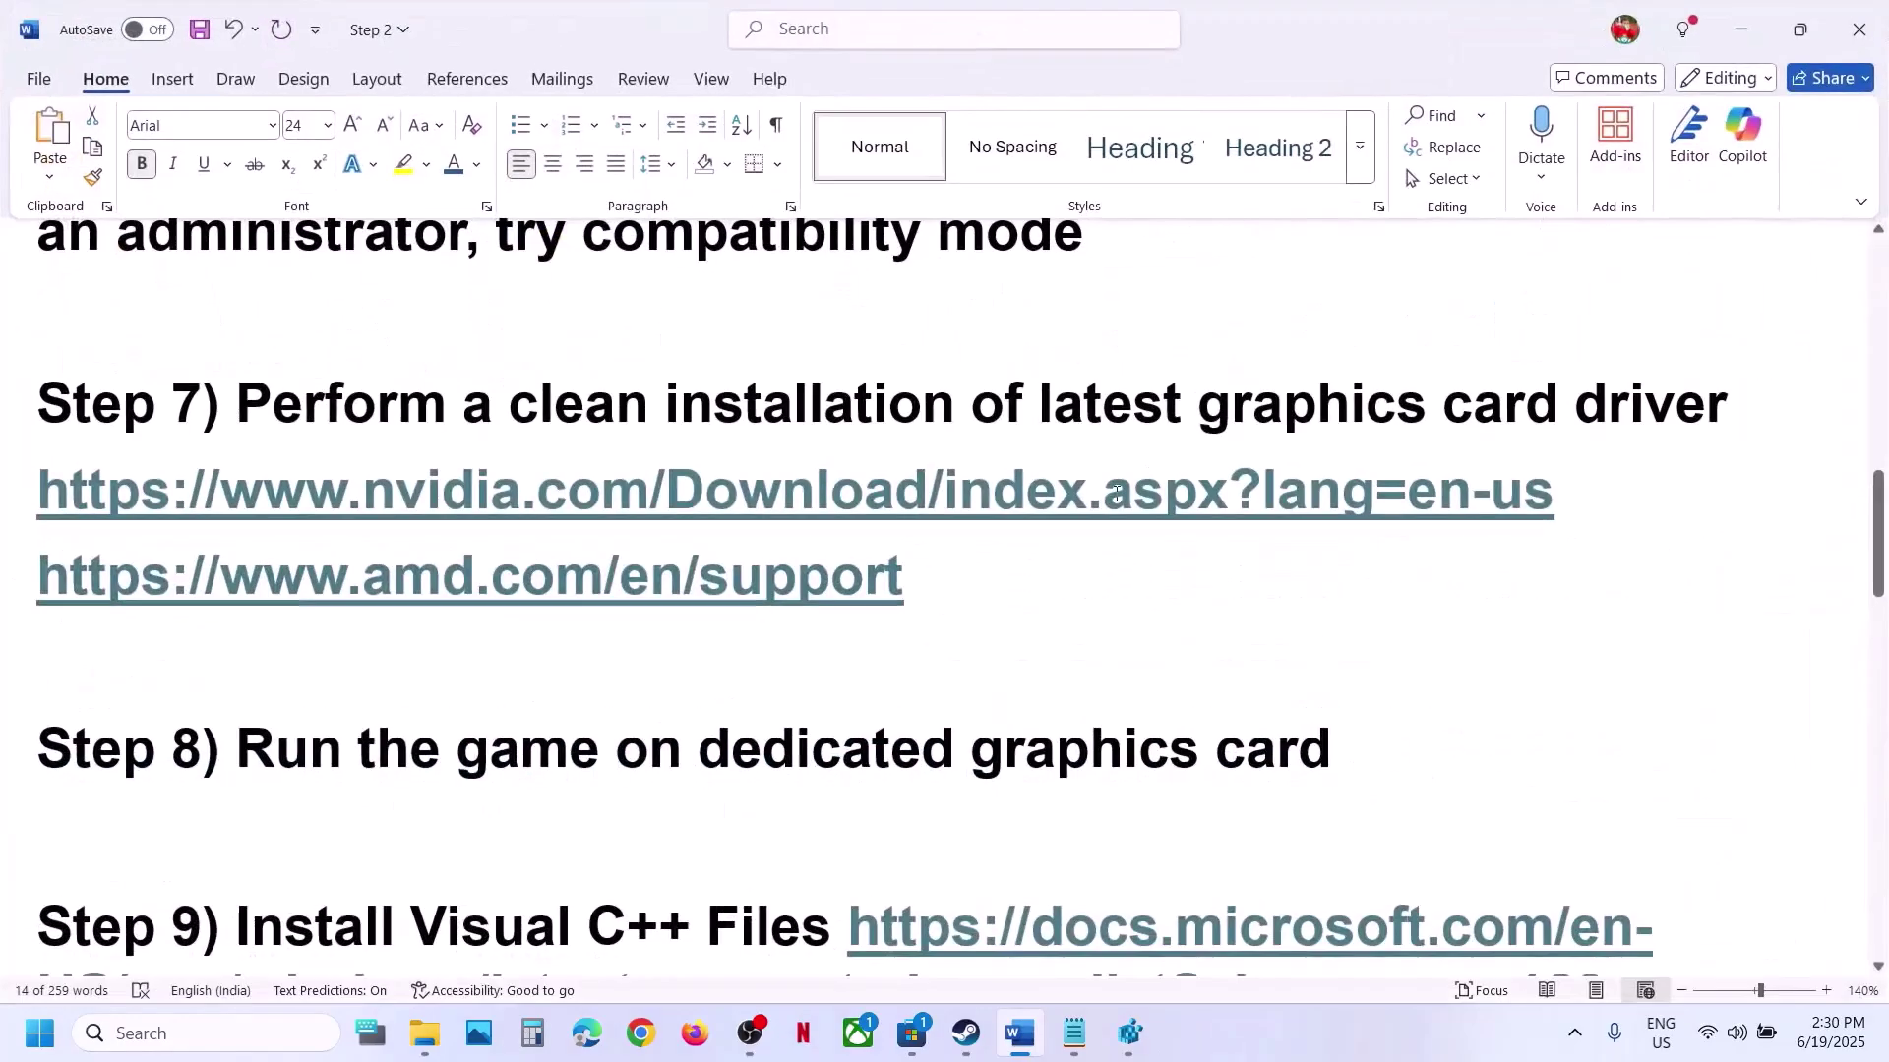
scroll(1118, 492, "up", 3)
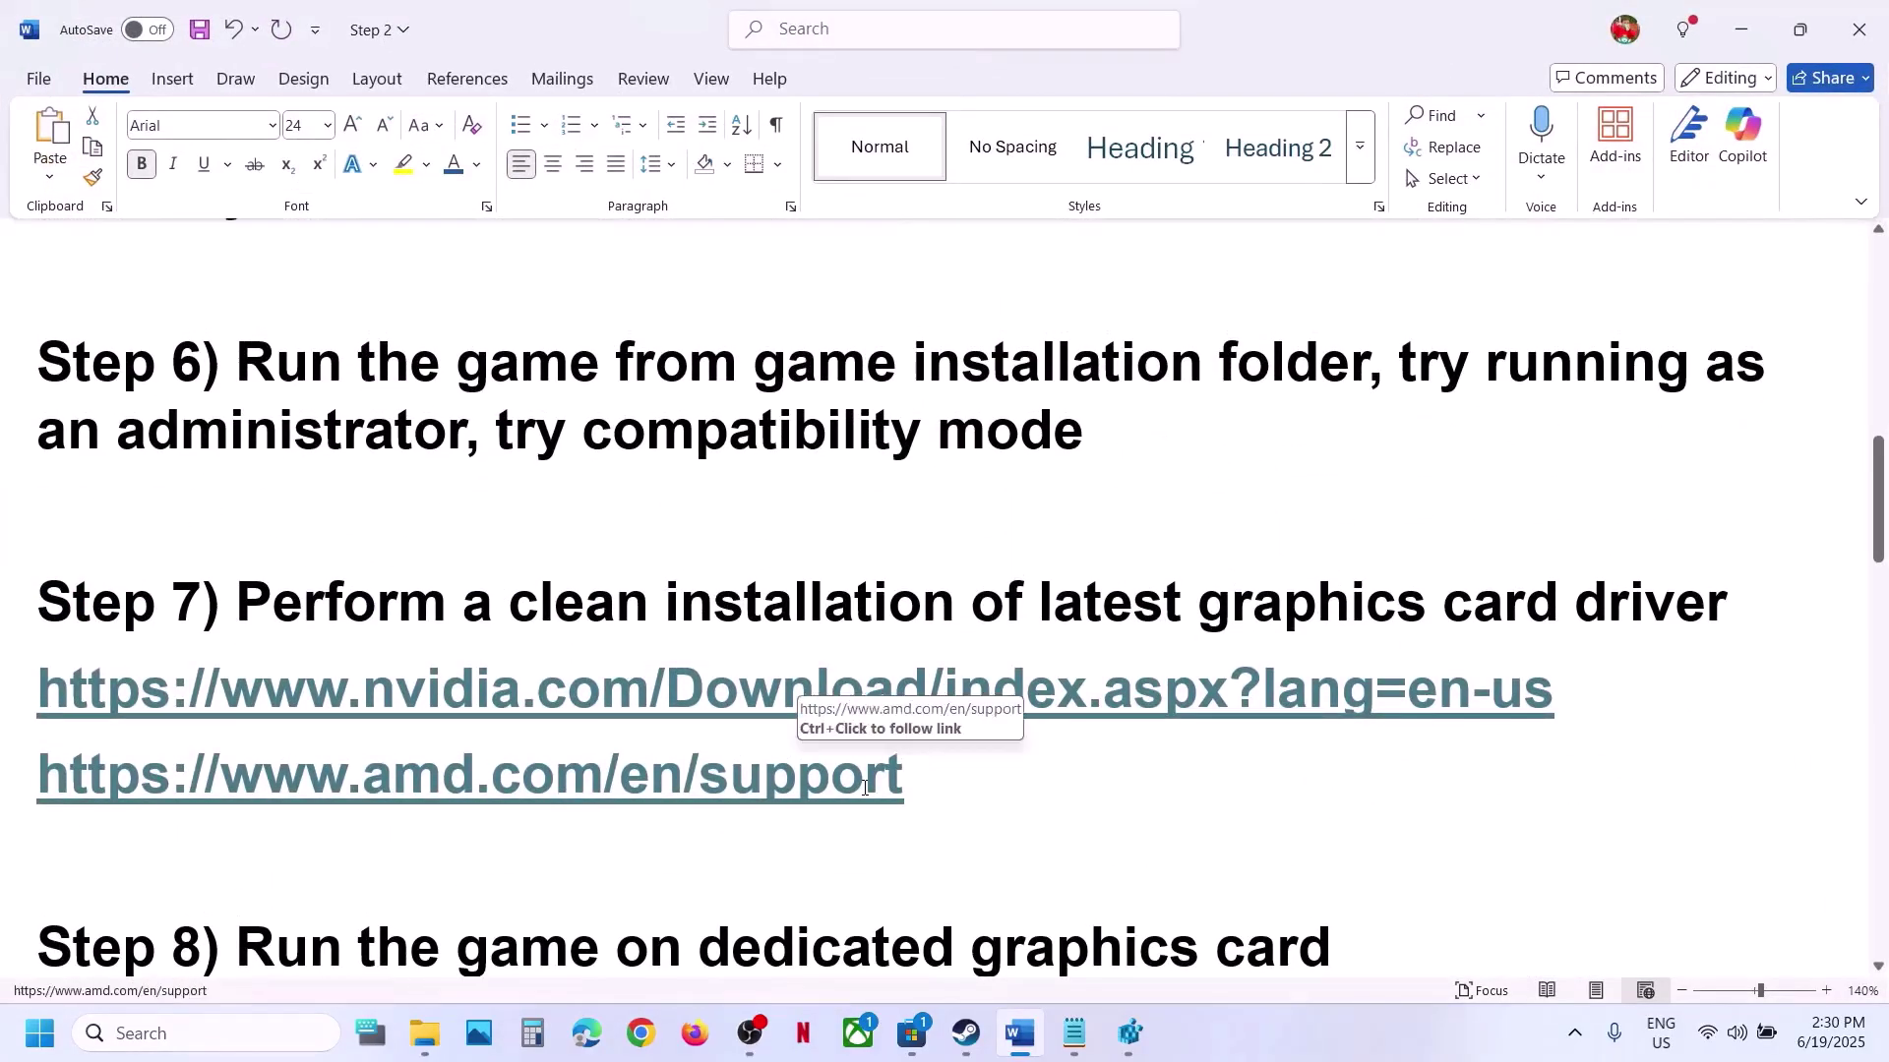
On NVIDIA's driver page, search for GeForce RTX 3050 Laptop GPU drivers with Windows 11 as the operating system
left_click(966, 1033)
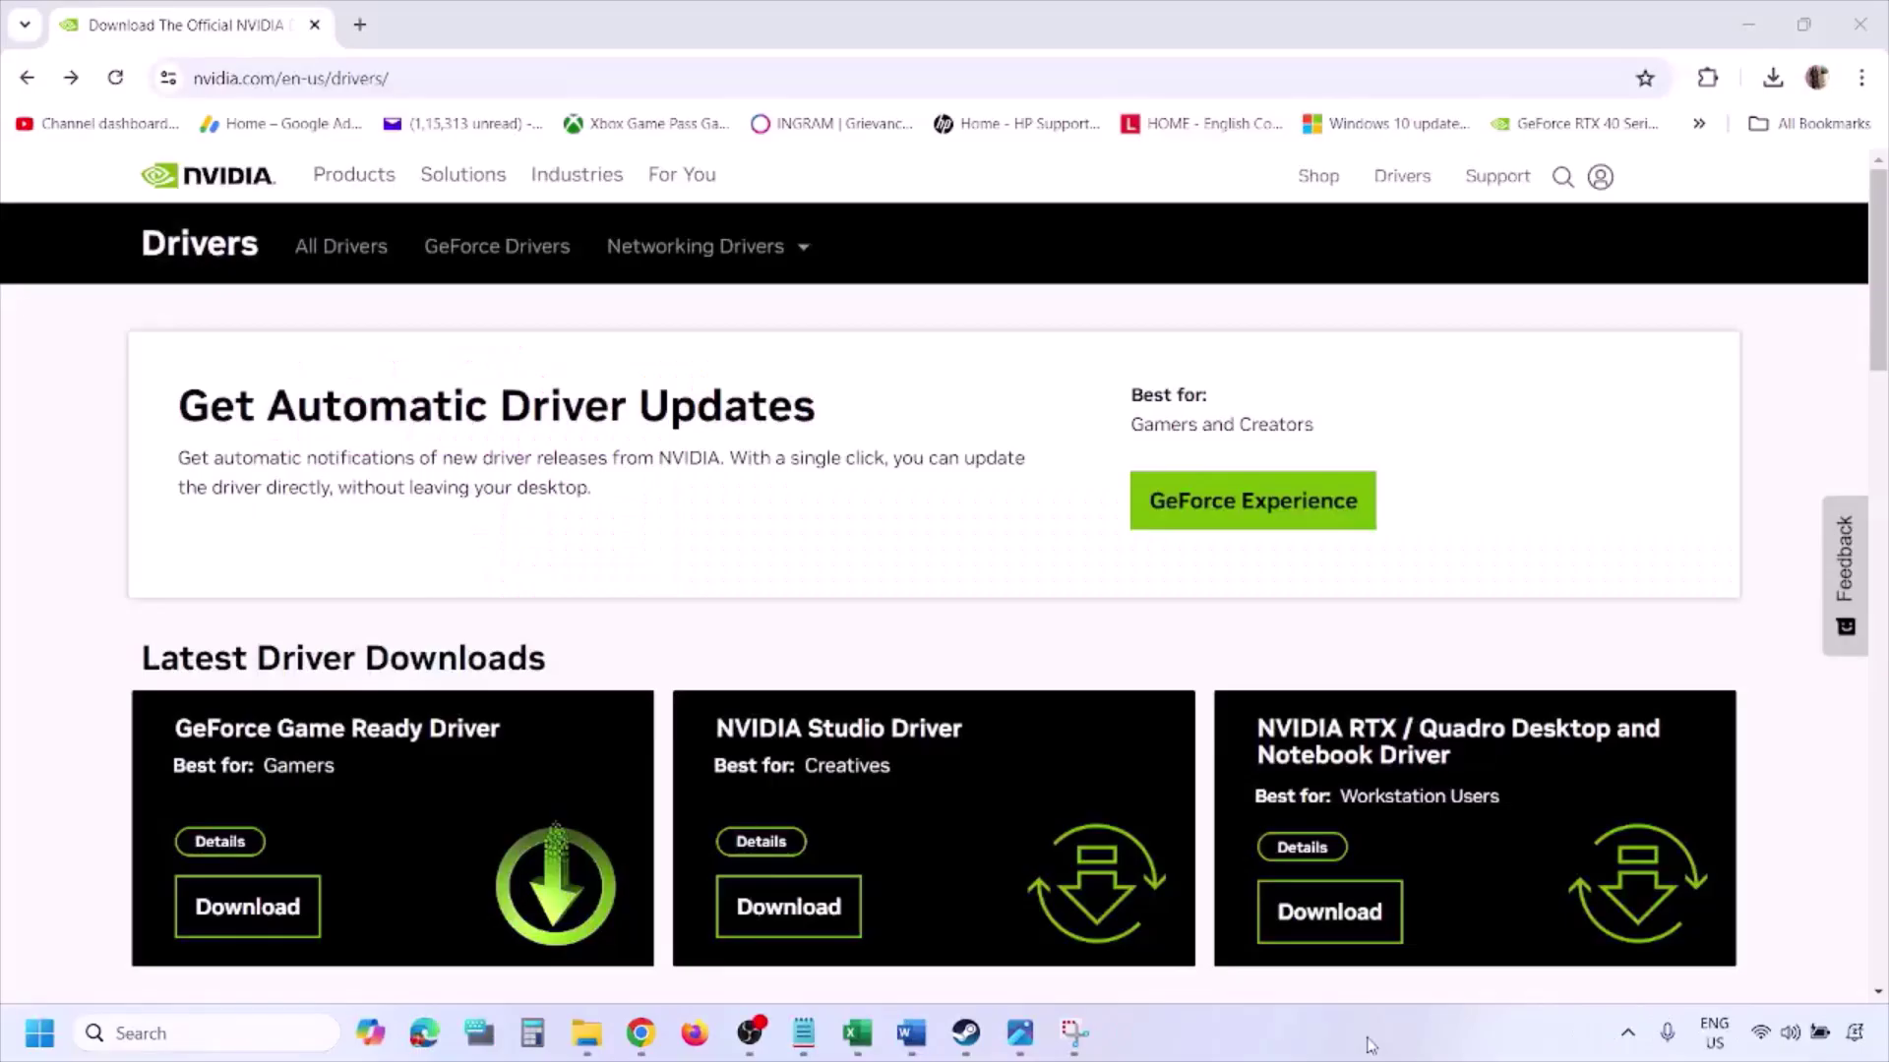
scroll(439, 603, "down", 8)
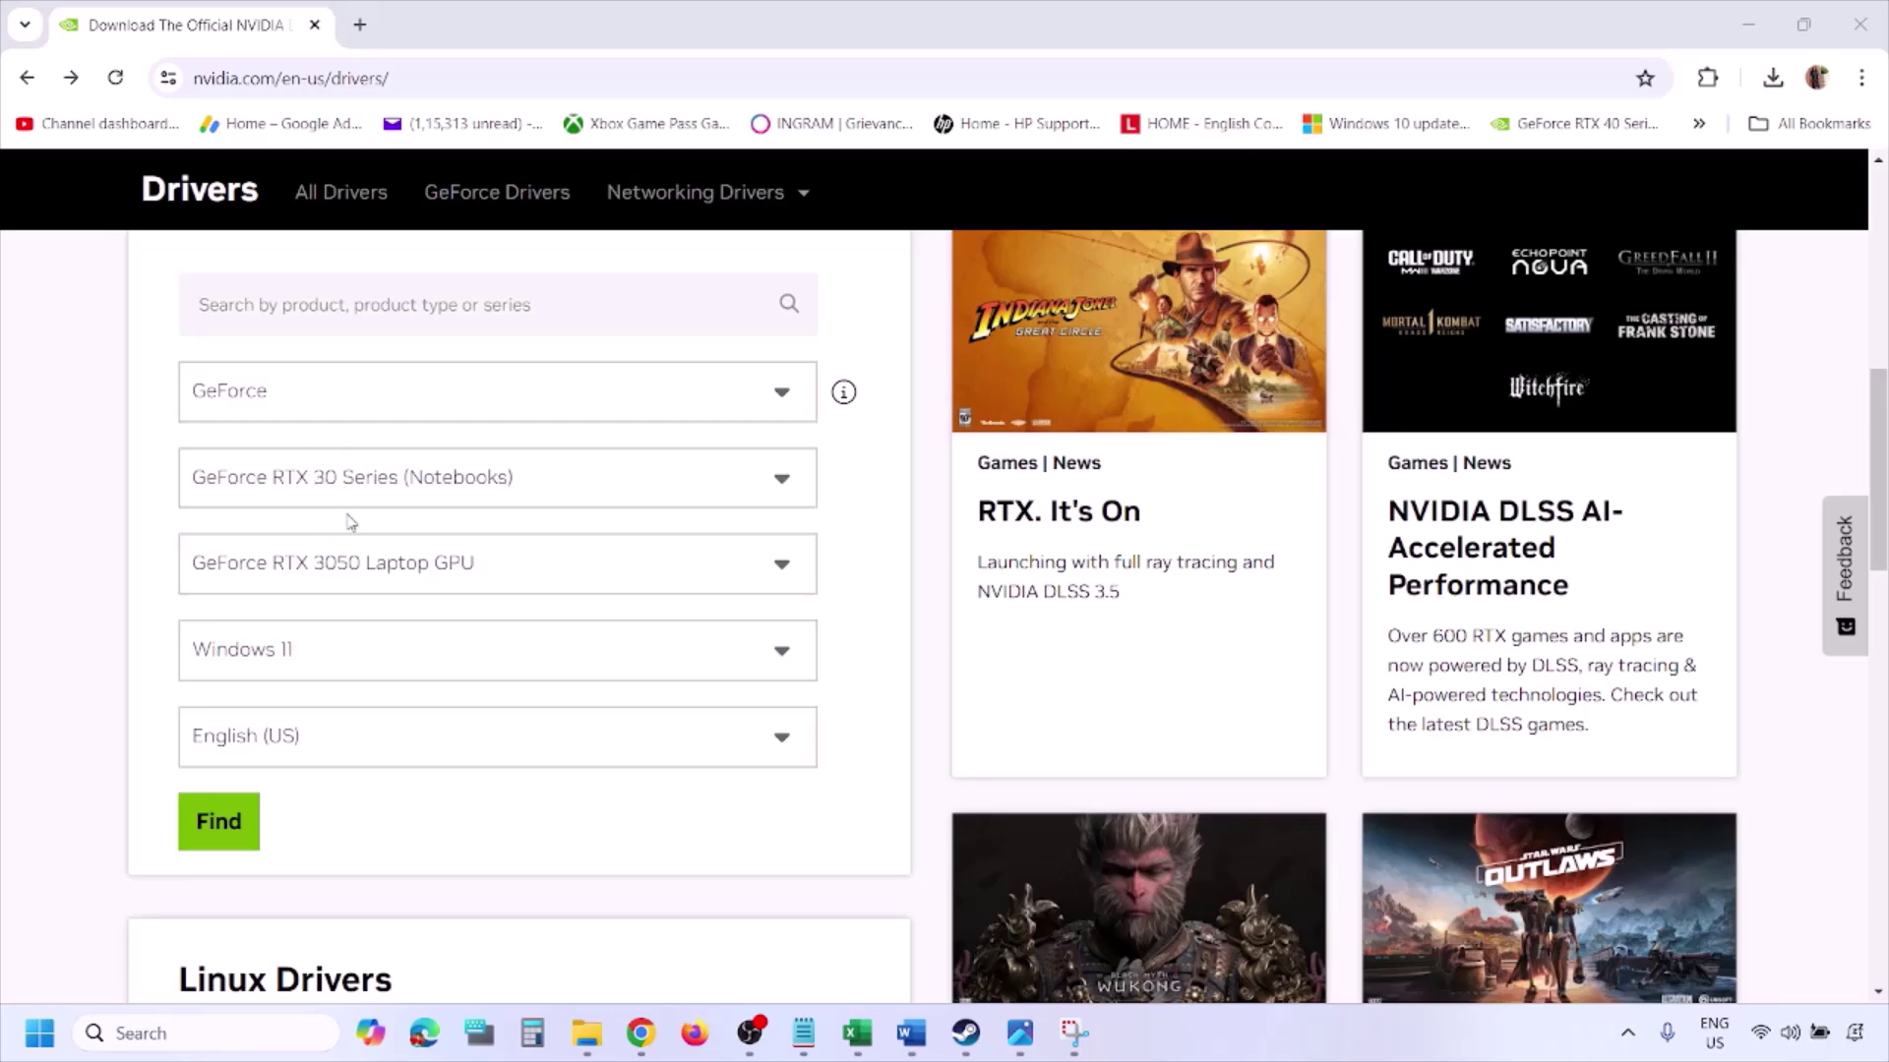
left_click(313, 658)
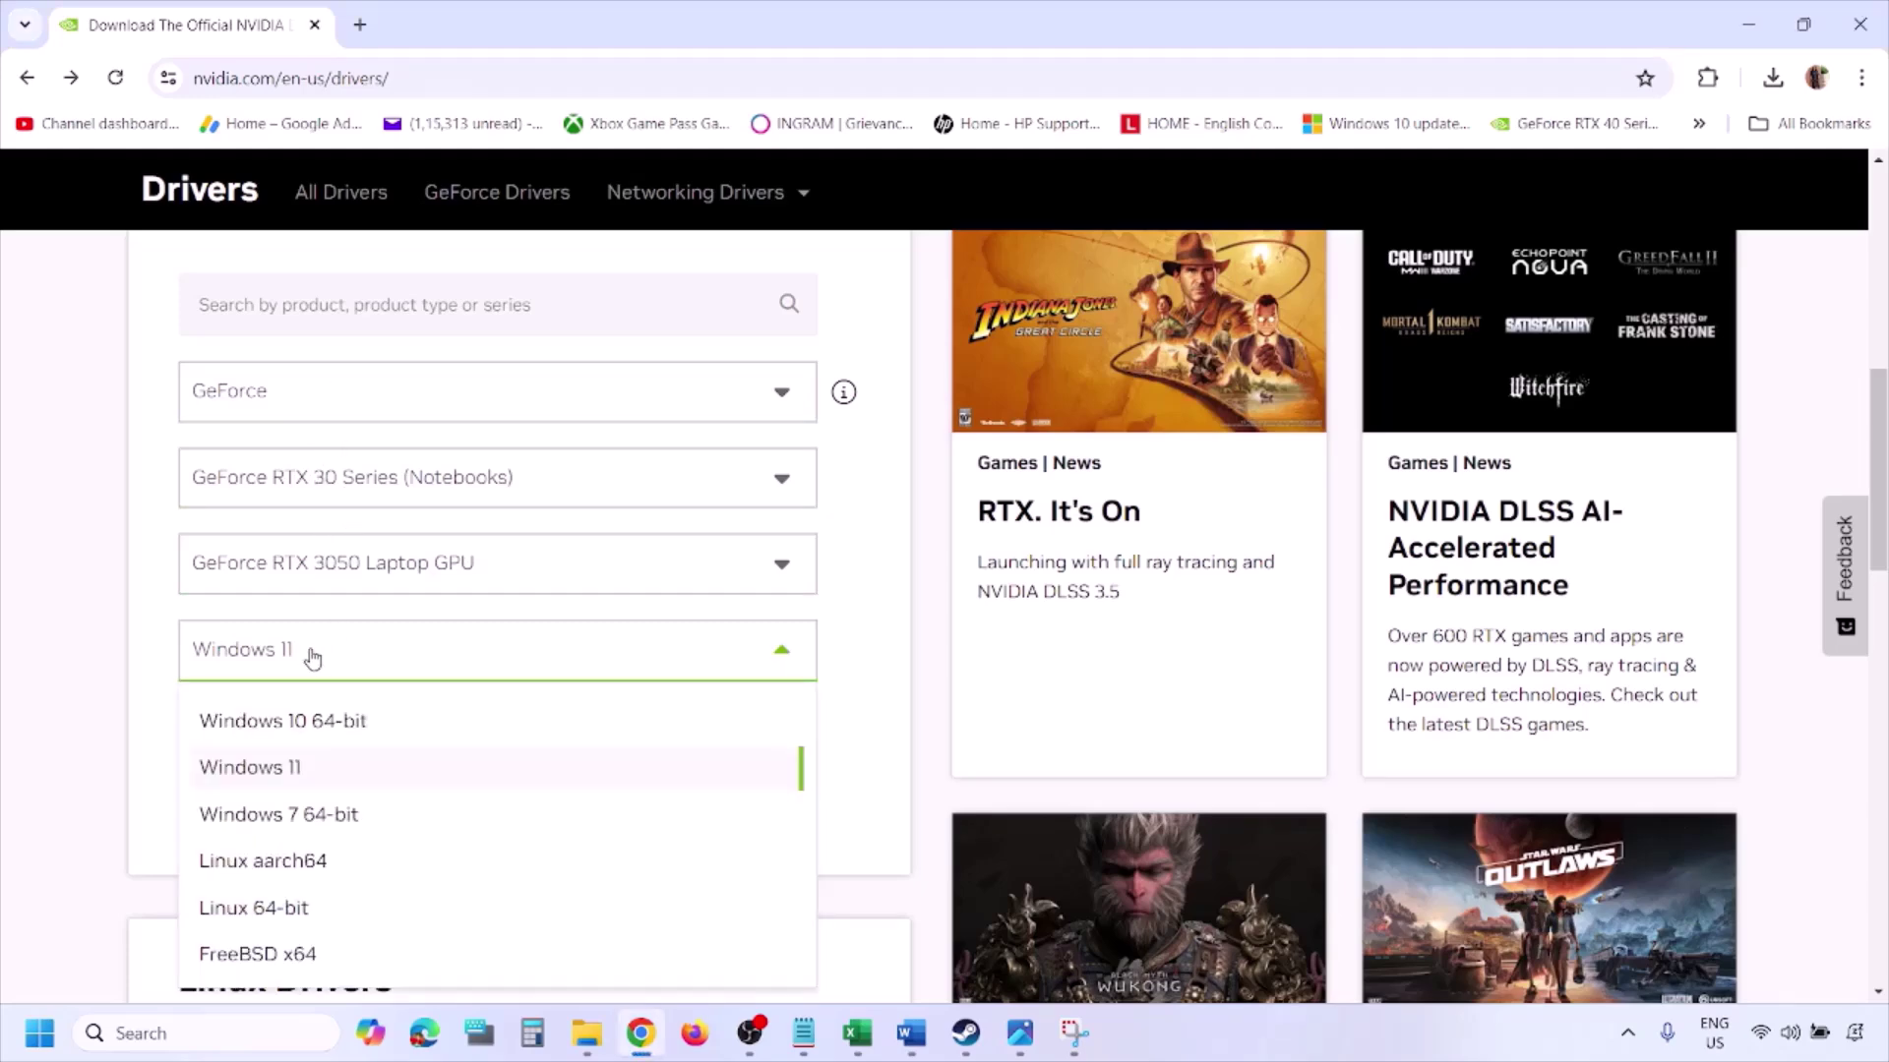
left_click(276, 782)
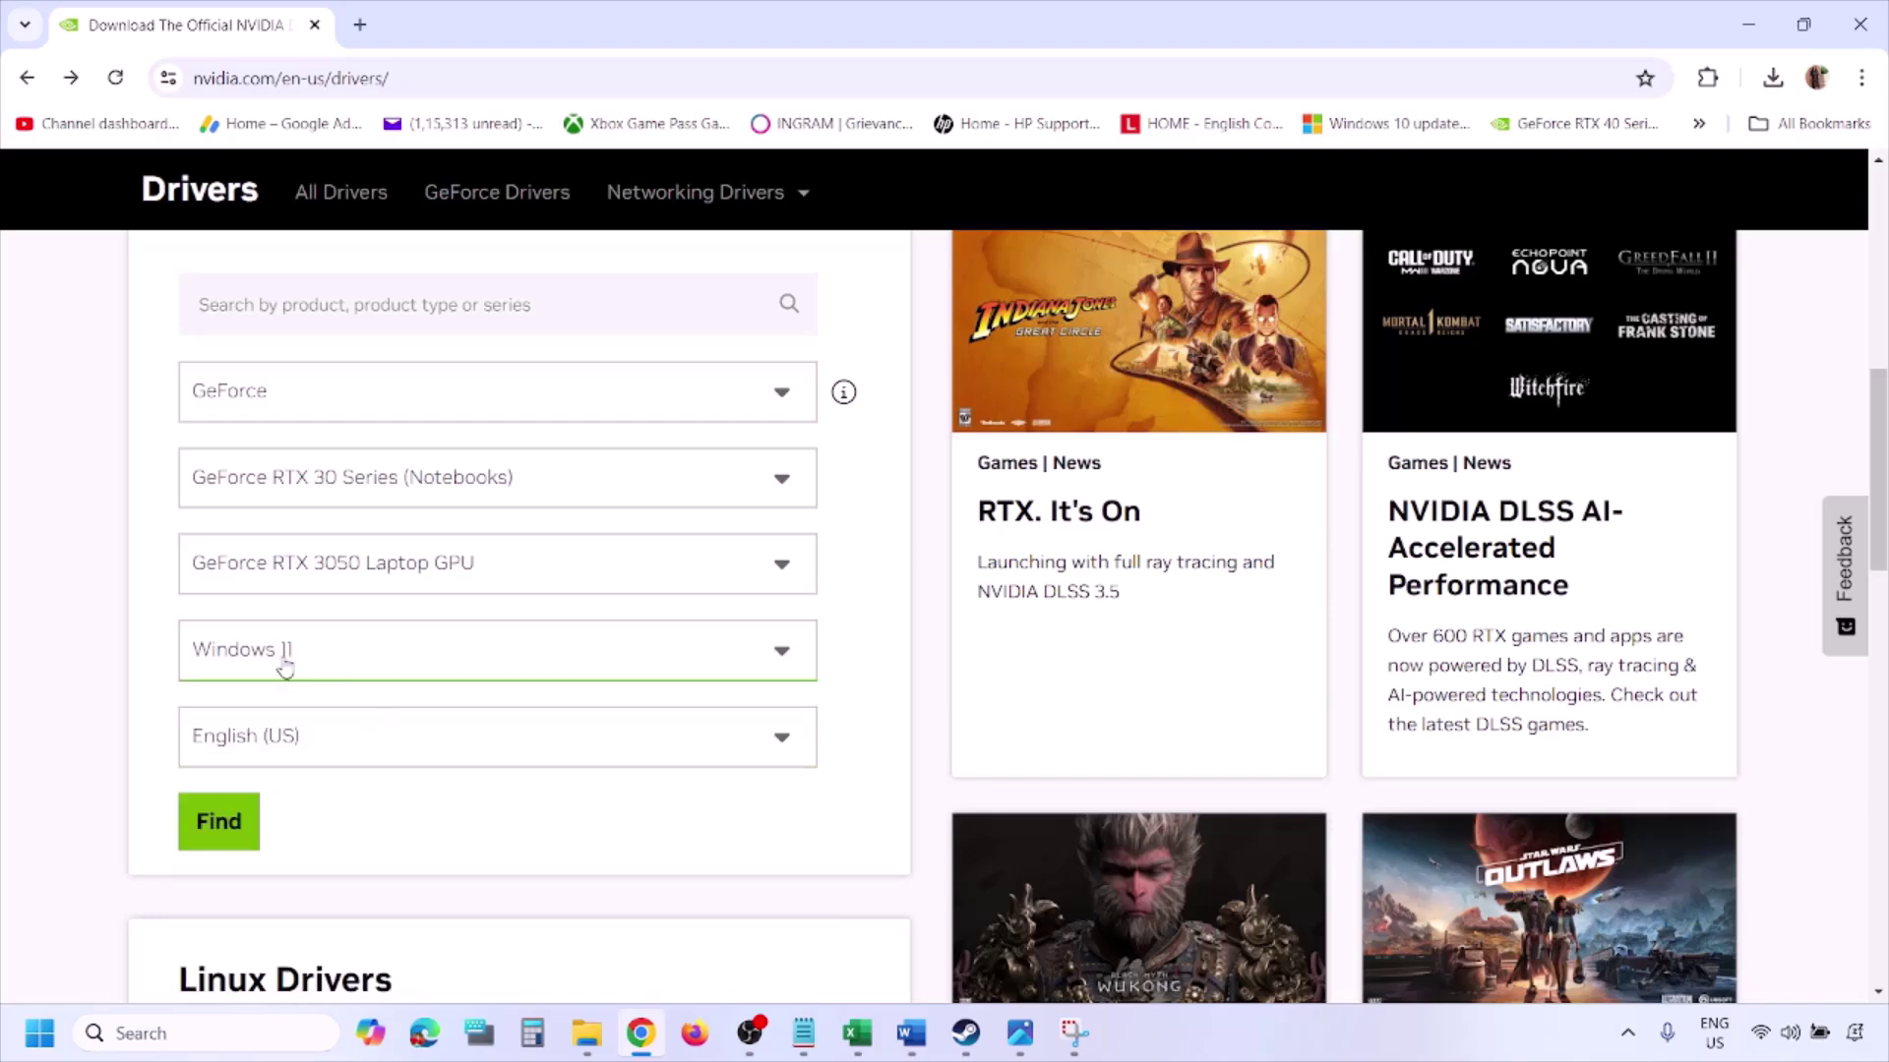
left_click(219, 823)
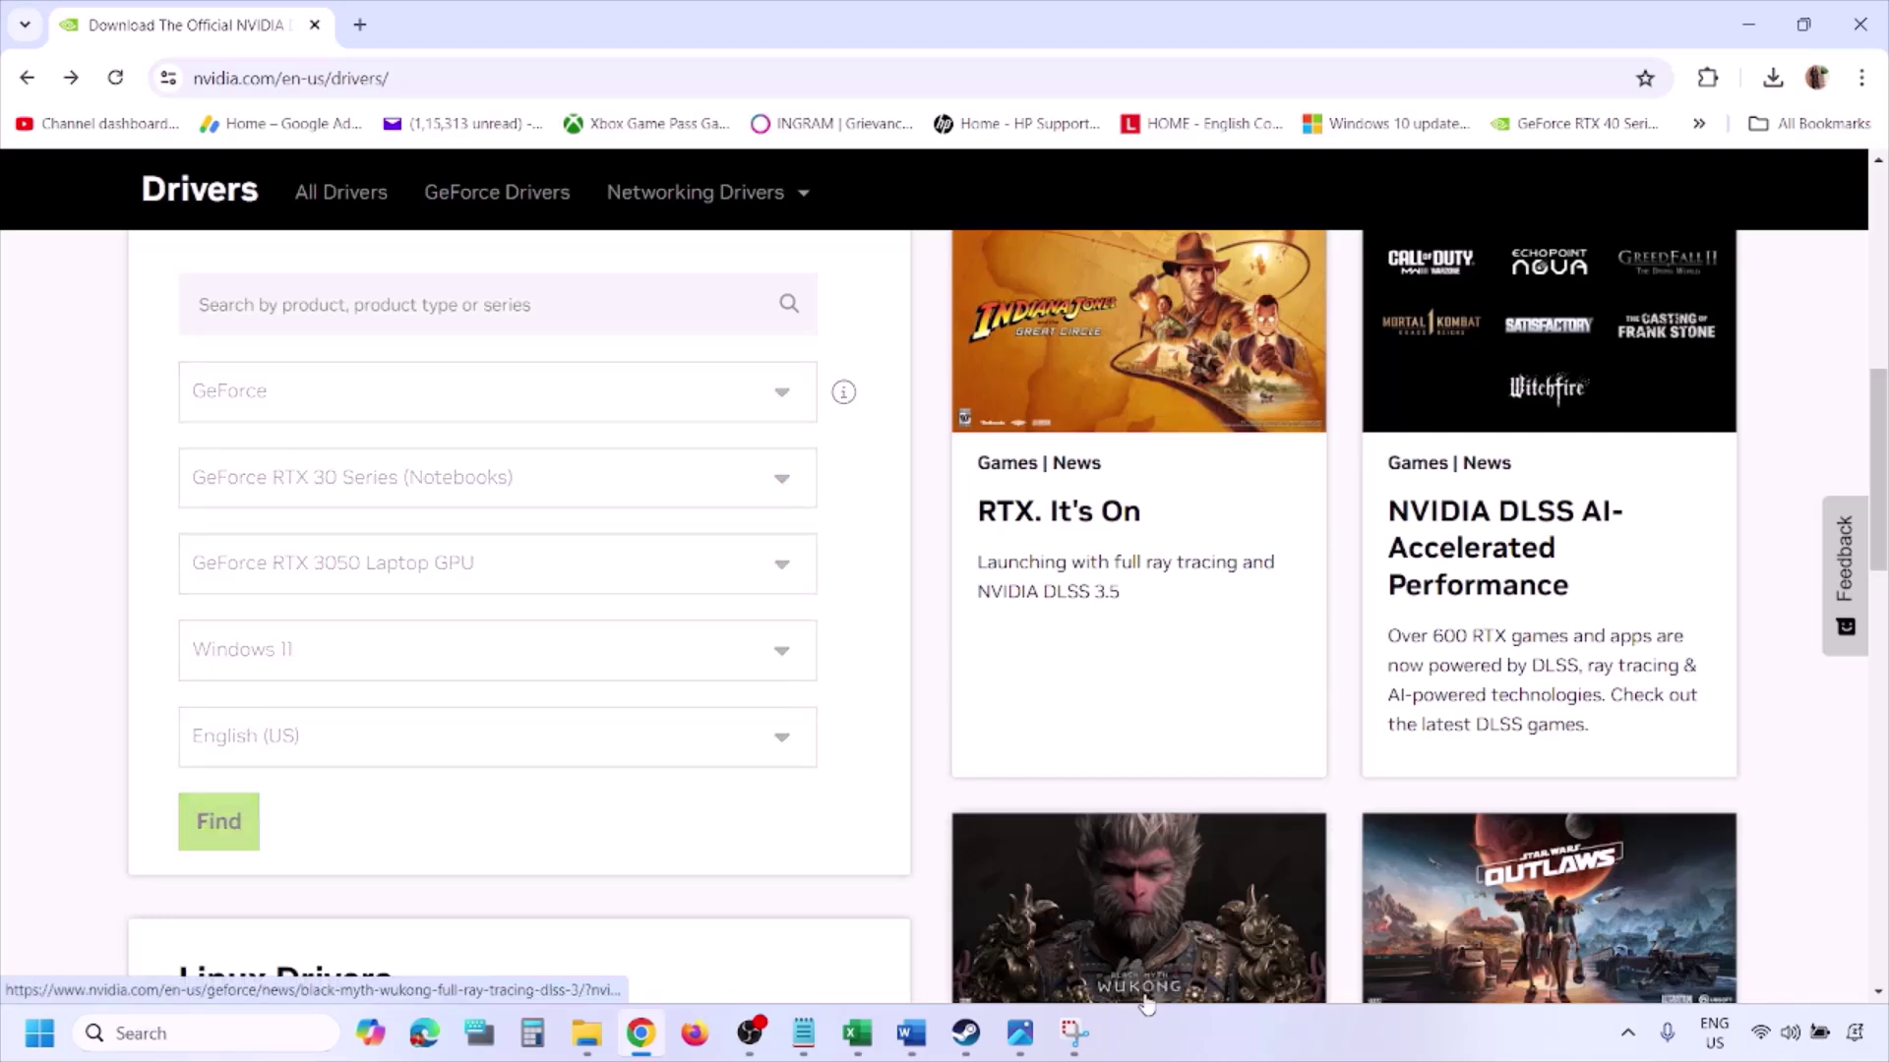
Switch to the Photos screenshots and examine the Game Ready Driver download and the installer's custom clean installation options
left_click(1019, 1033)
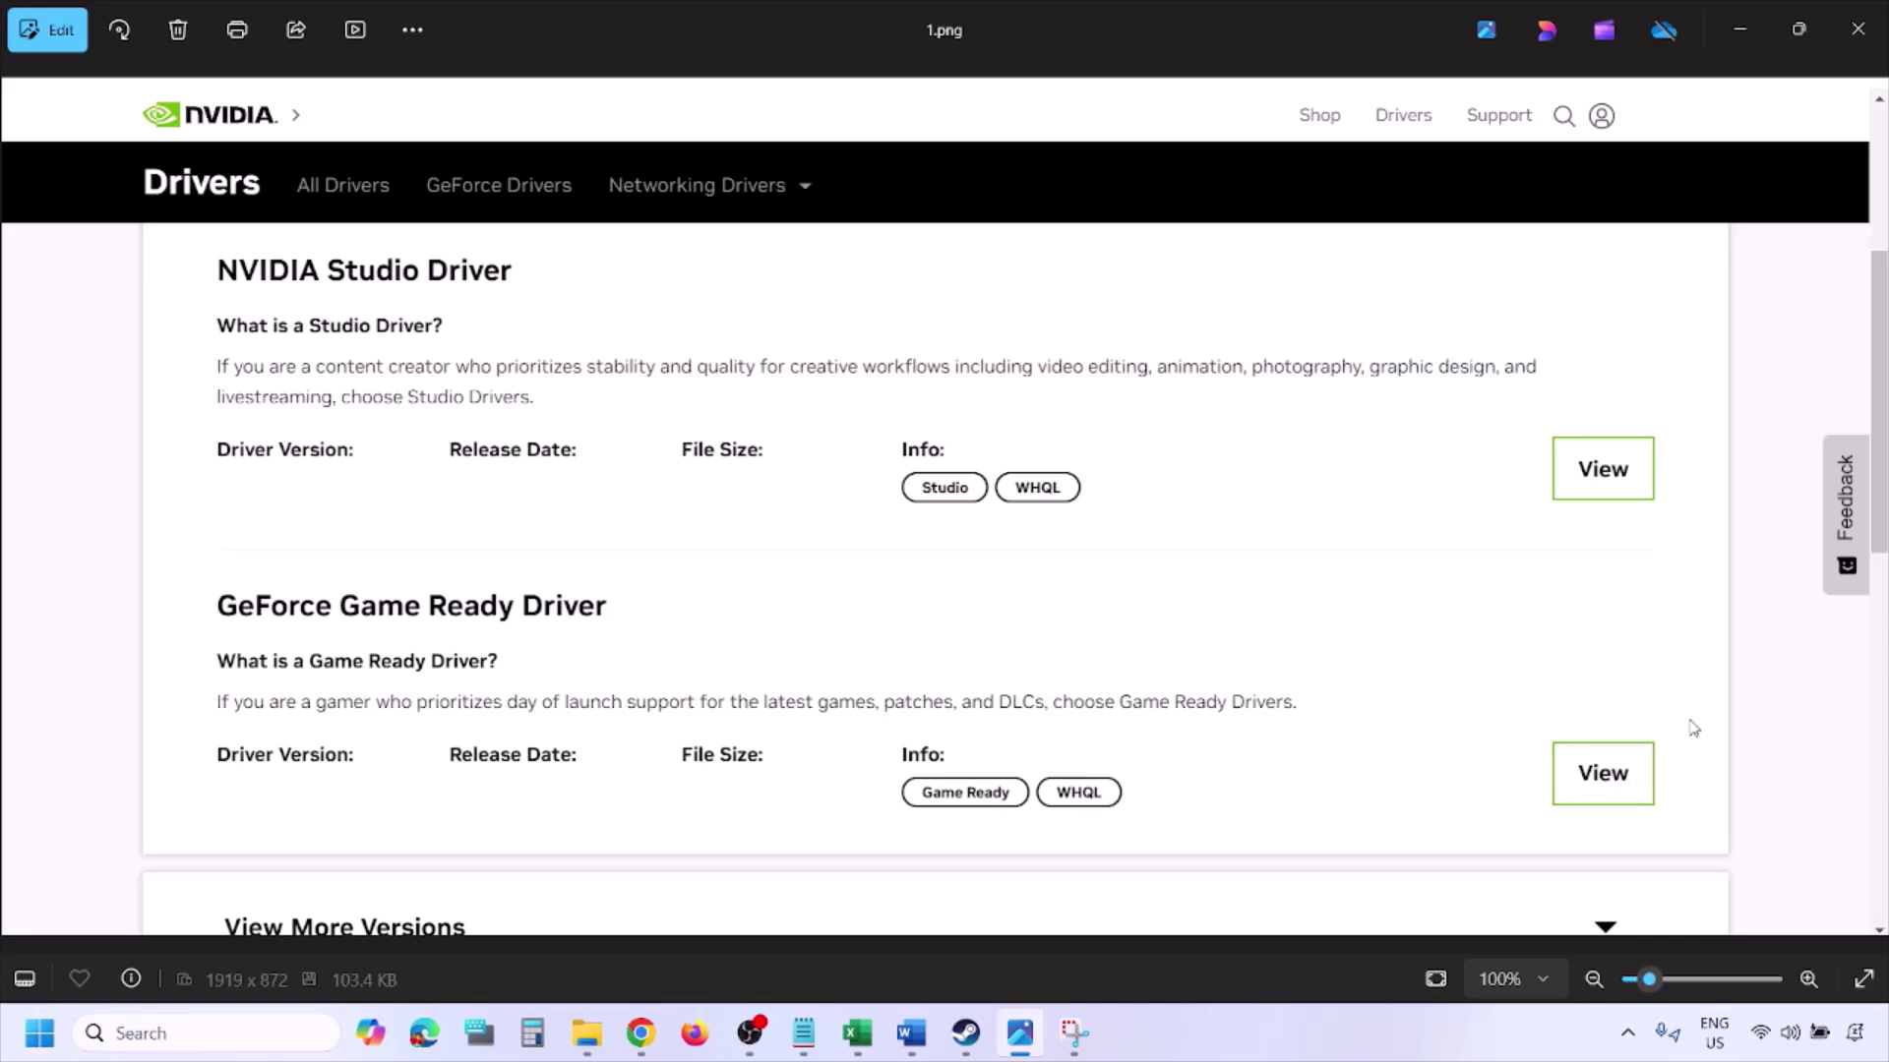
key("Right")
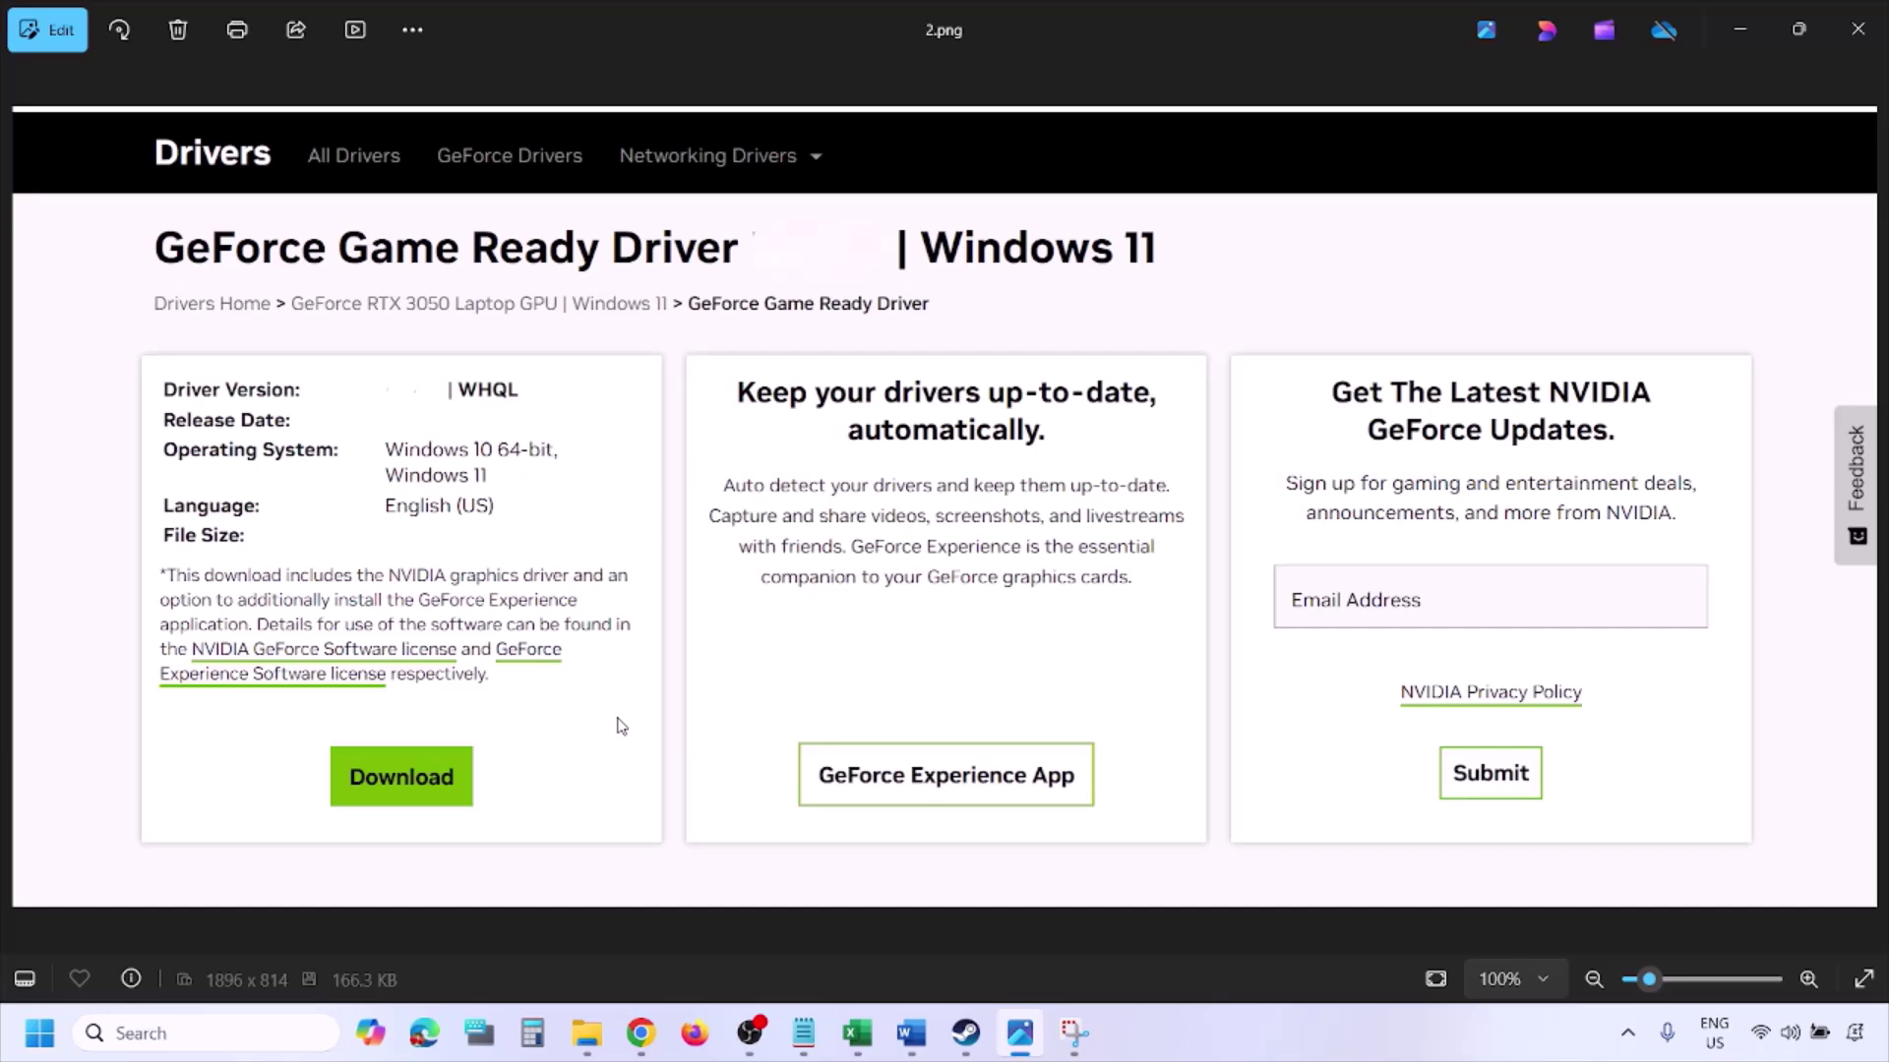
key("Right")
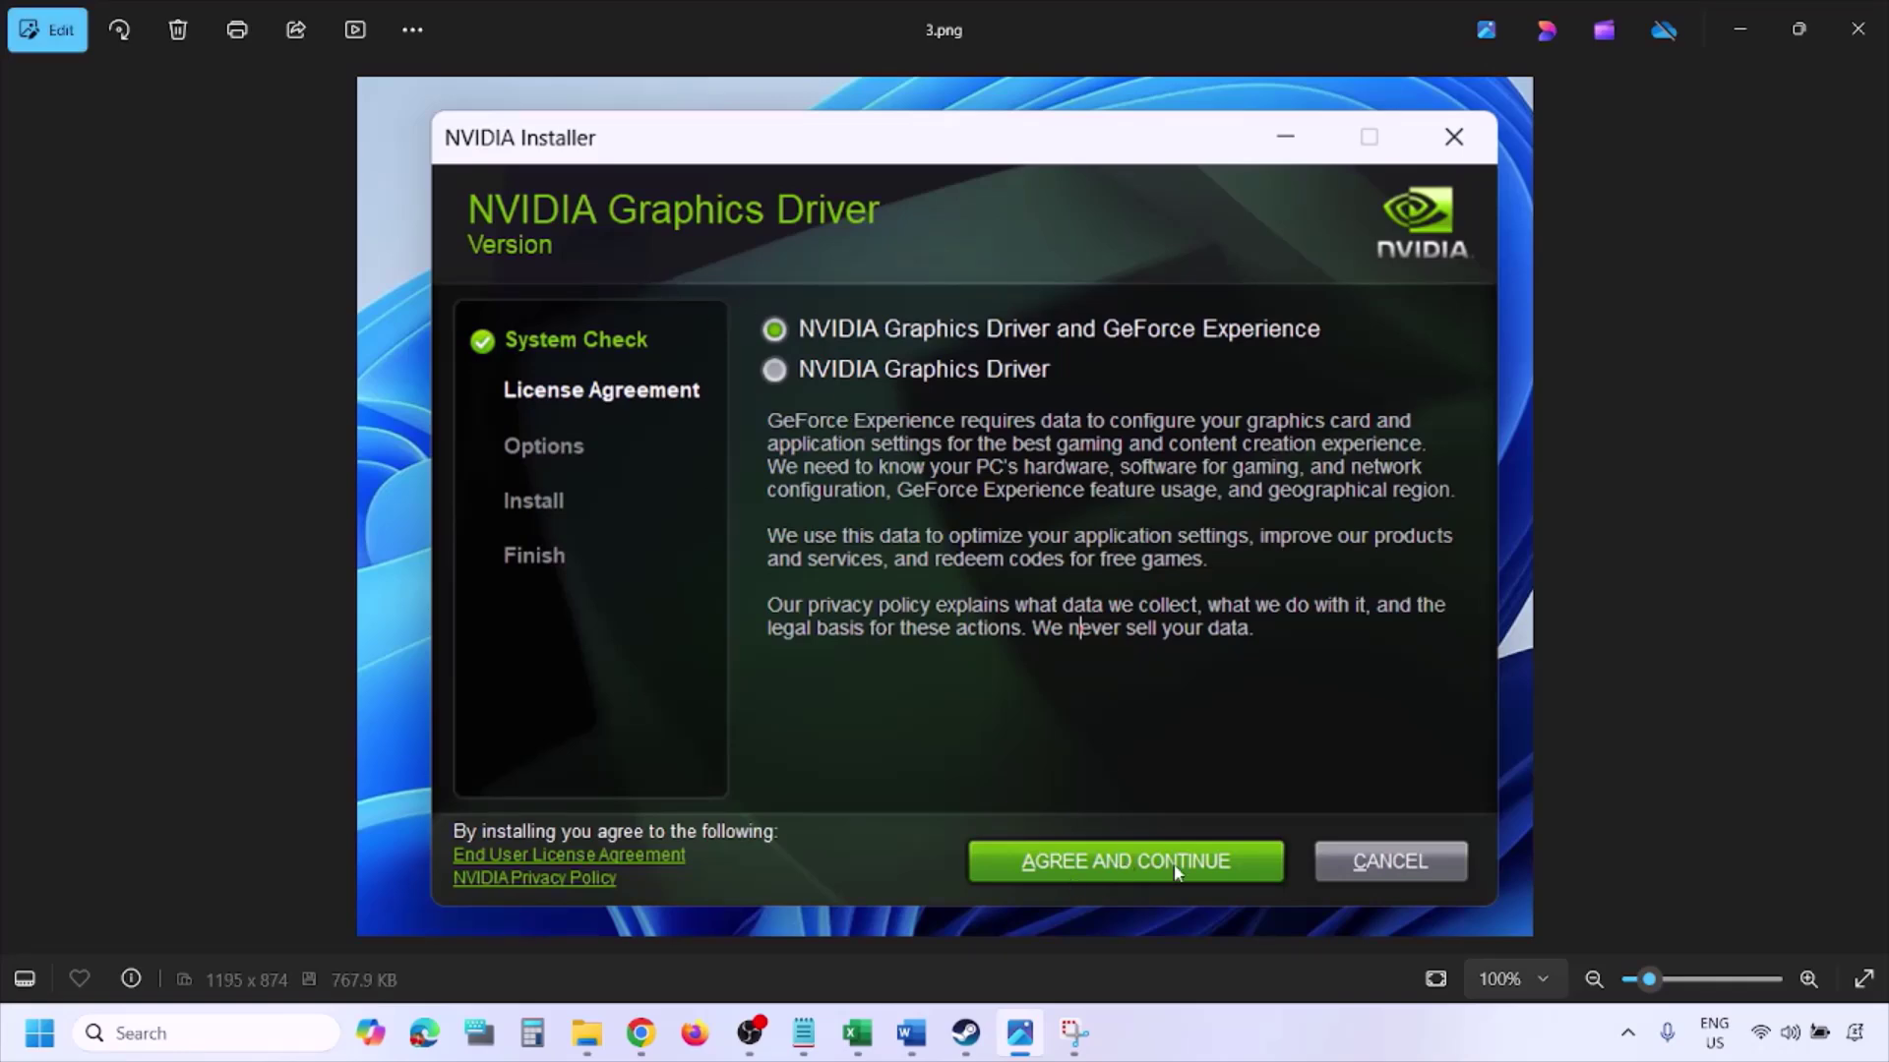
key("Right")
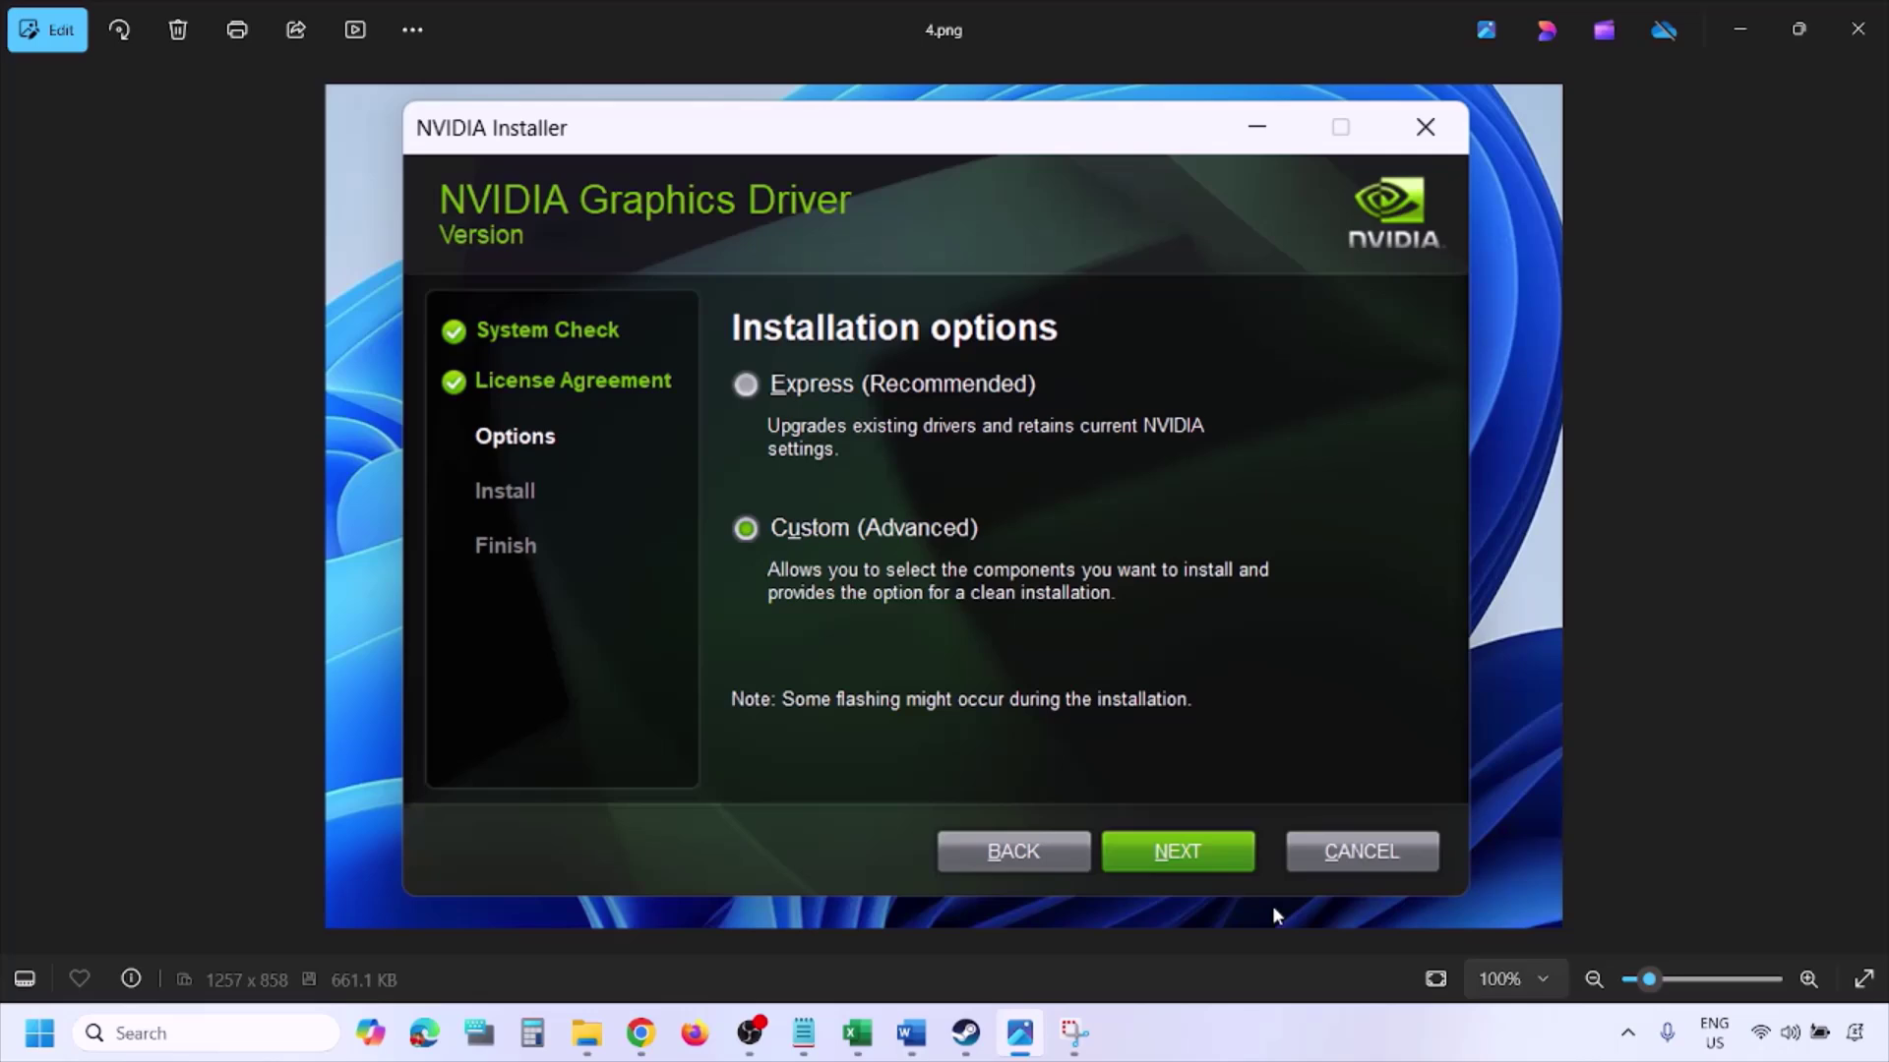
key("Right")
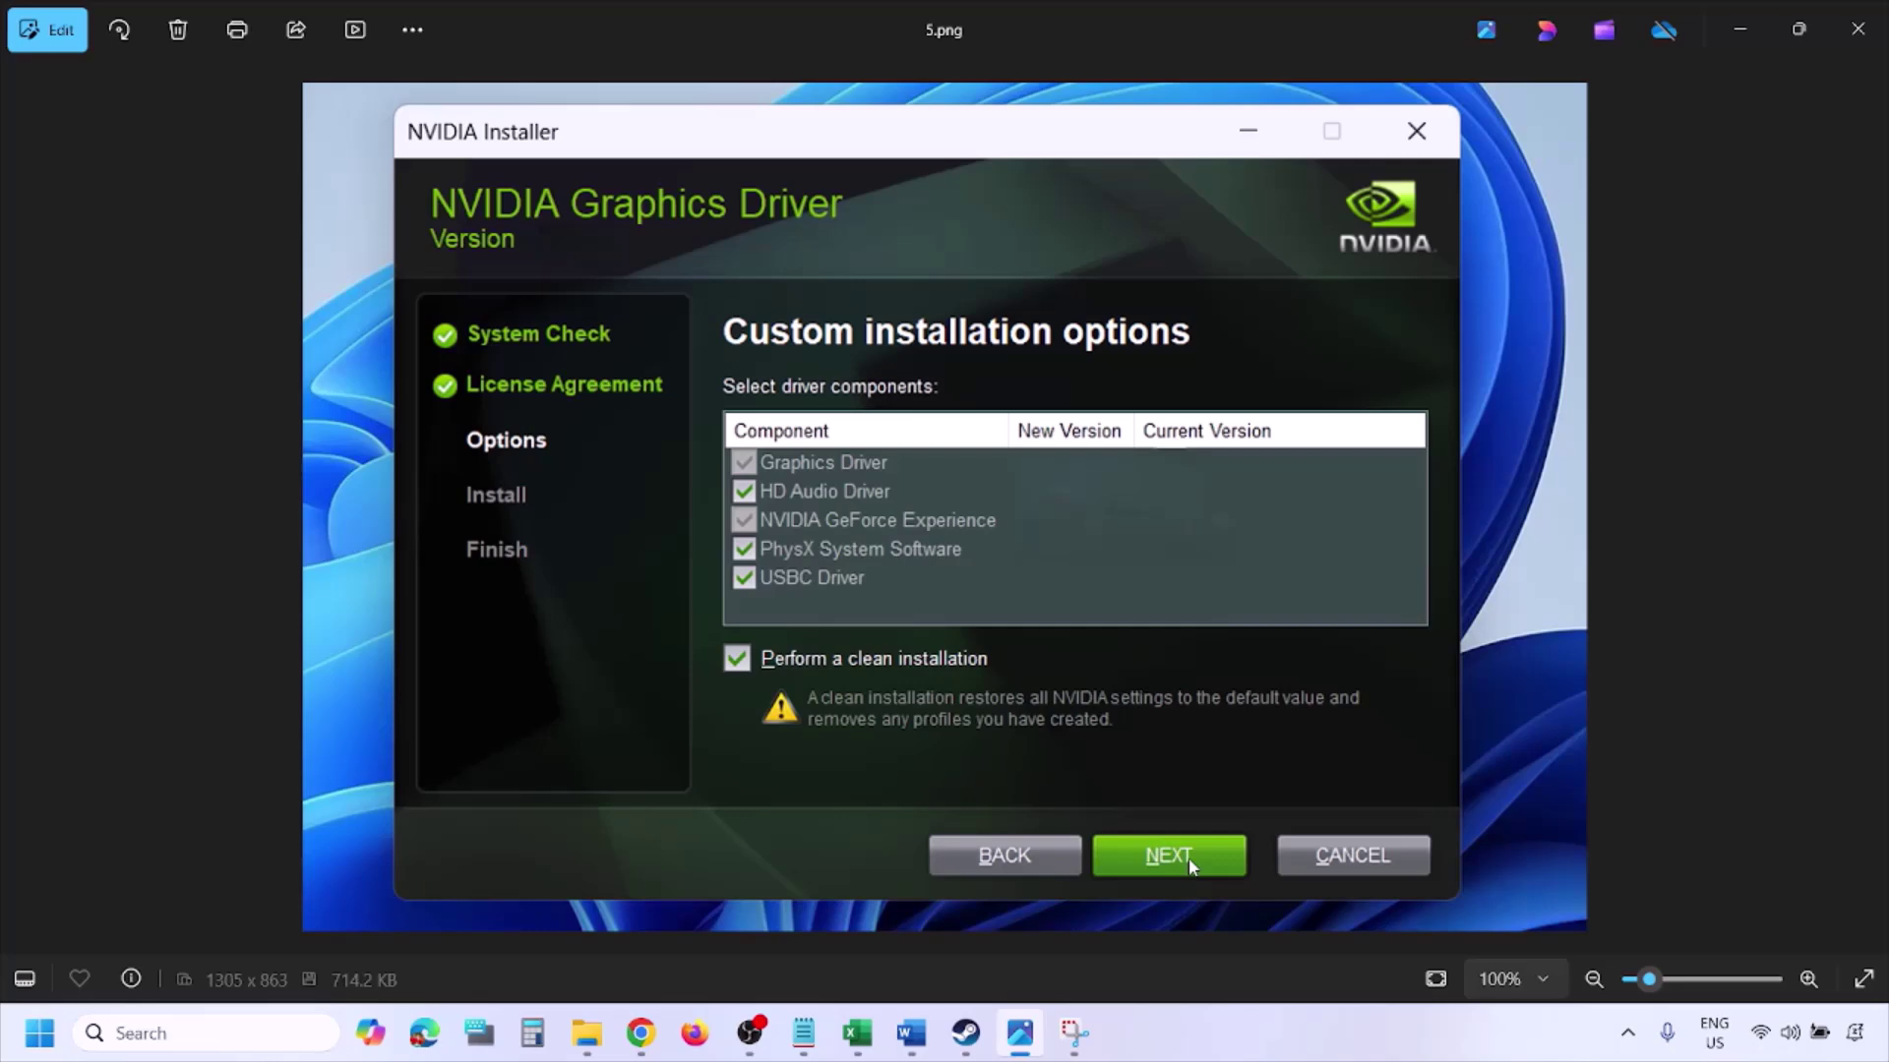
Display the Windows power options containing the Restart command, and dismiss them without restarting
left_click(39, 1033)
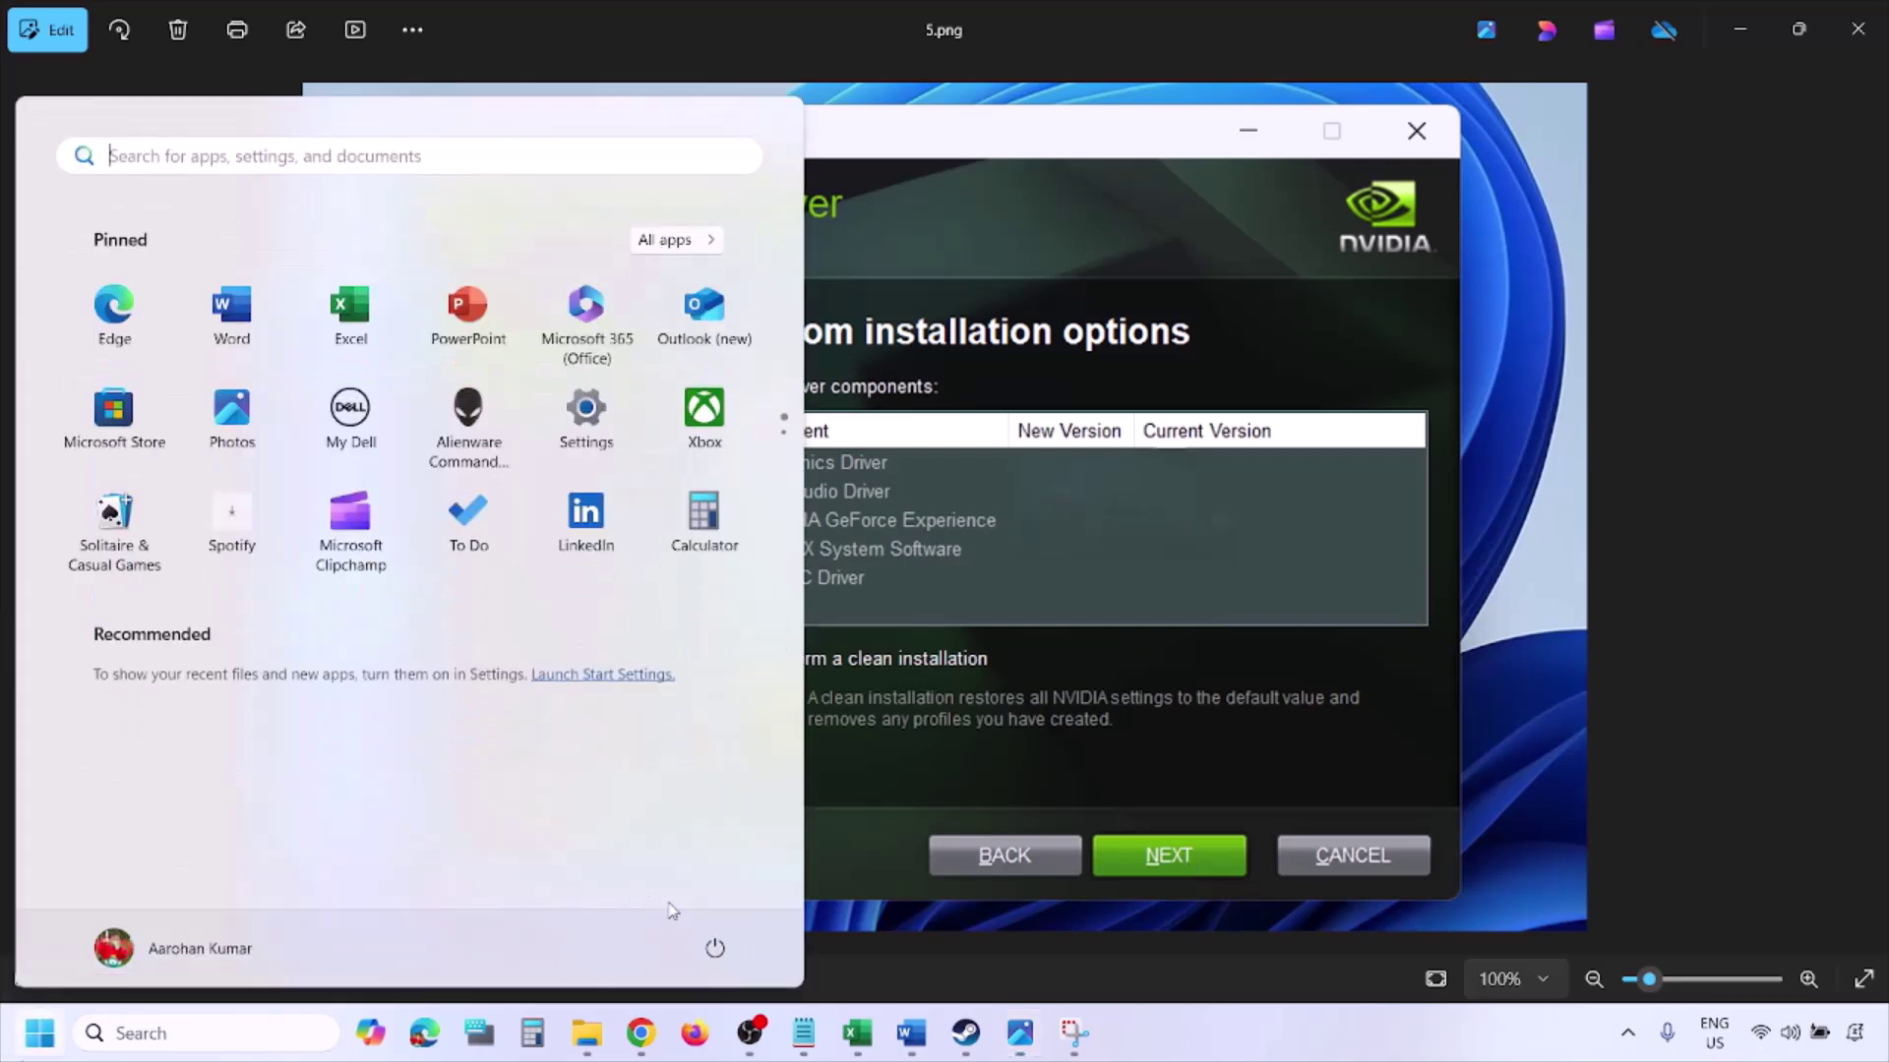
left_click(715, 948)
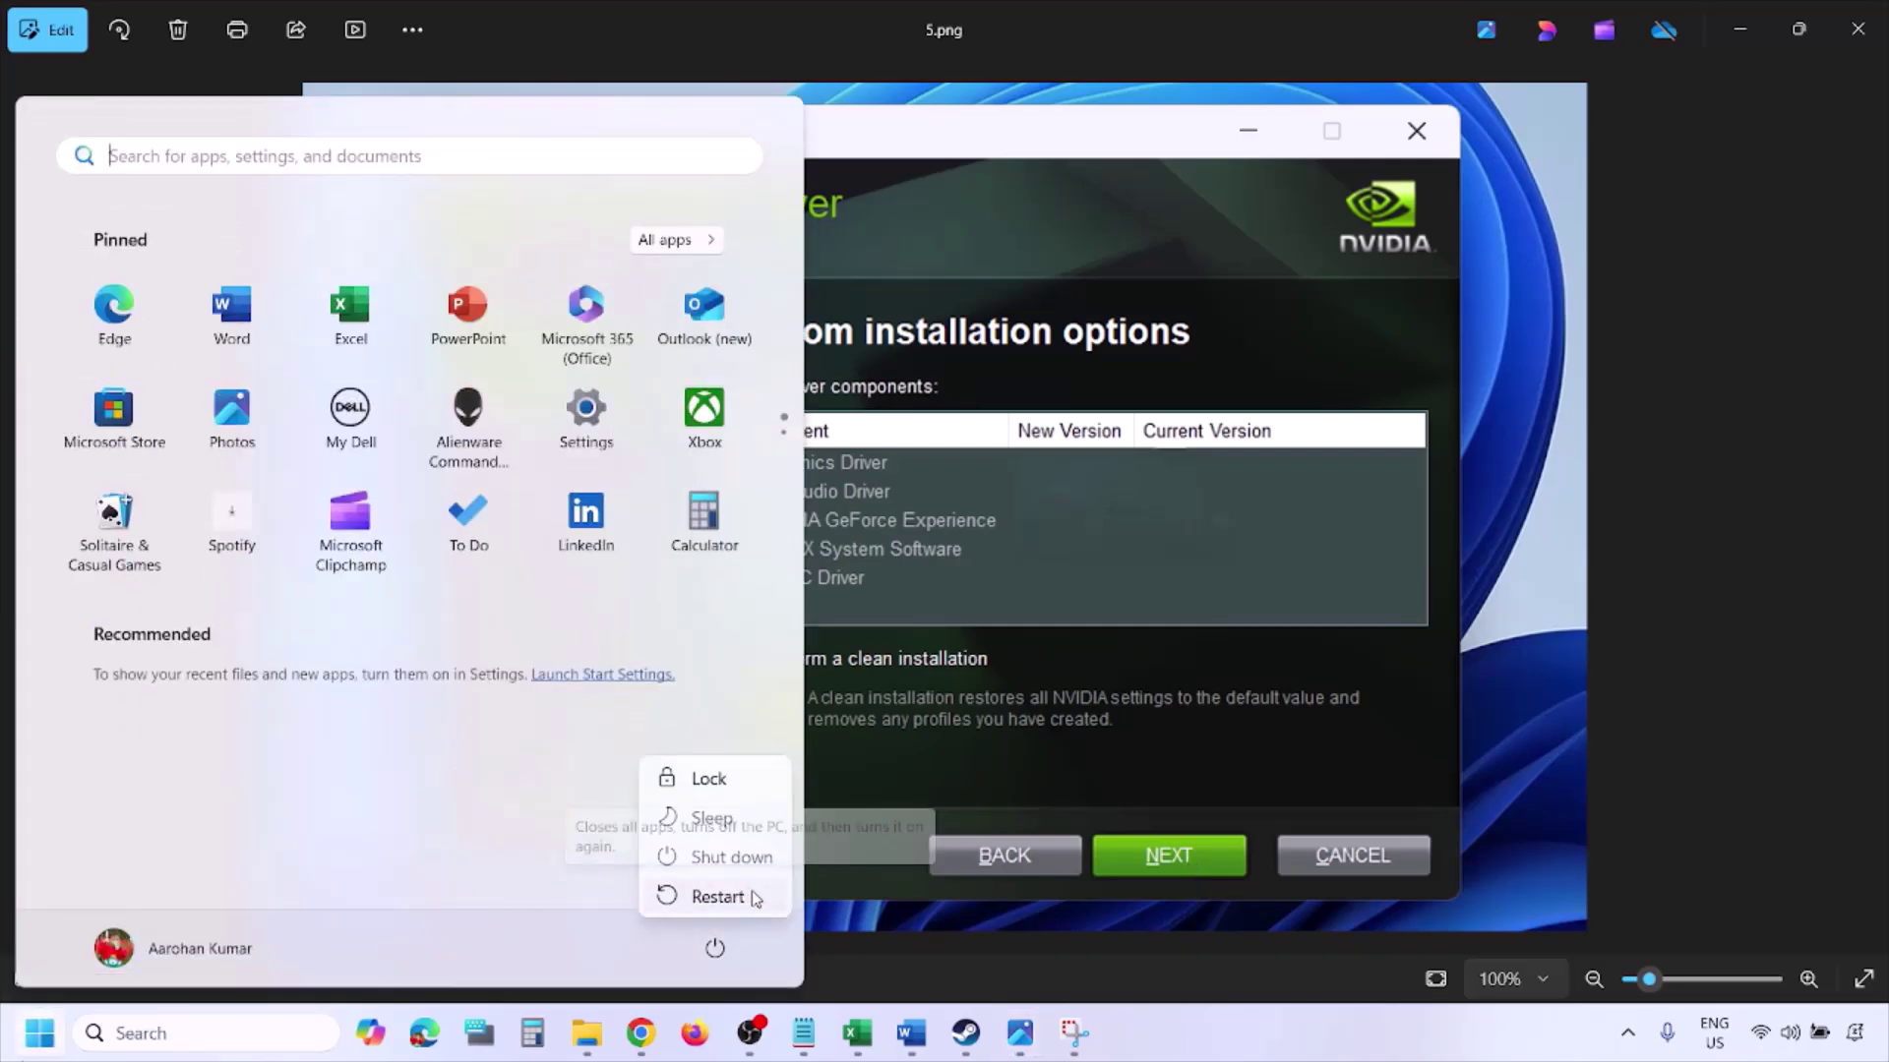
left_click(1286, 1054)
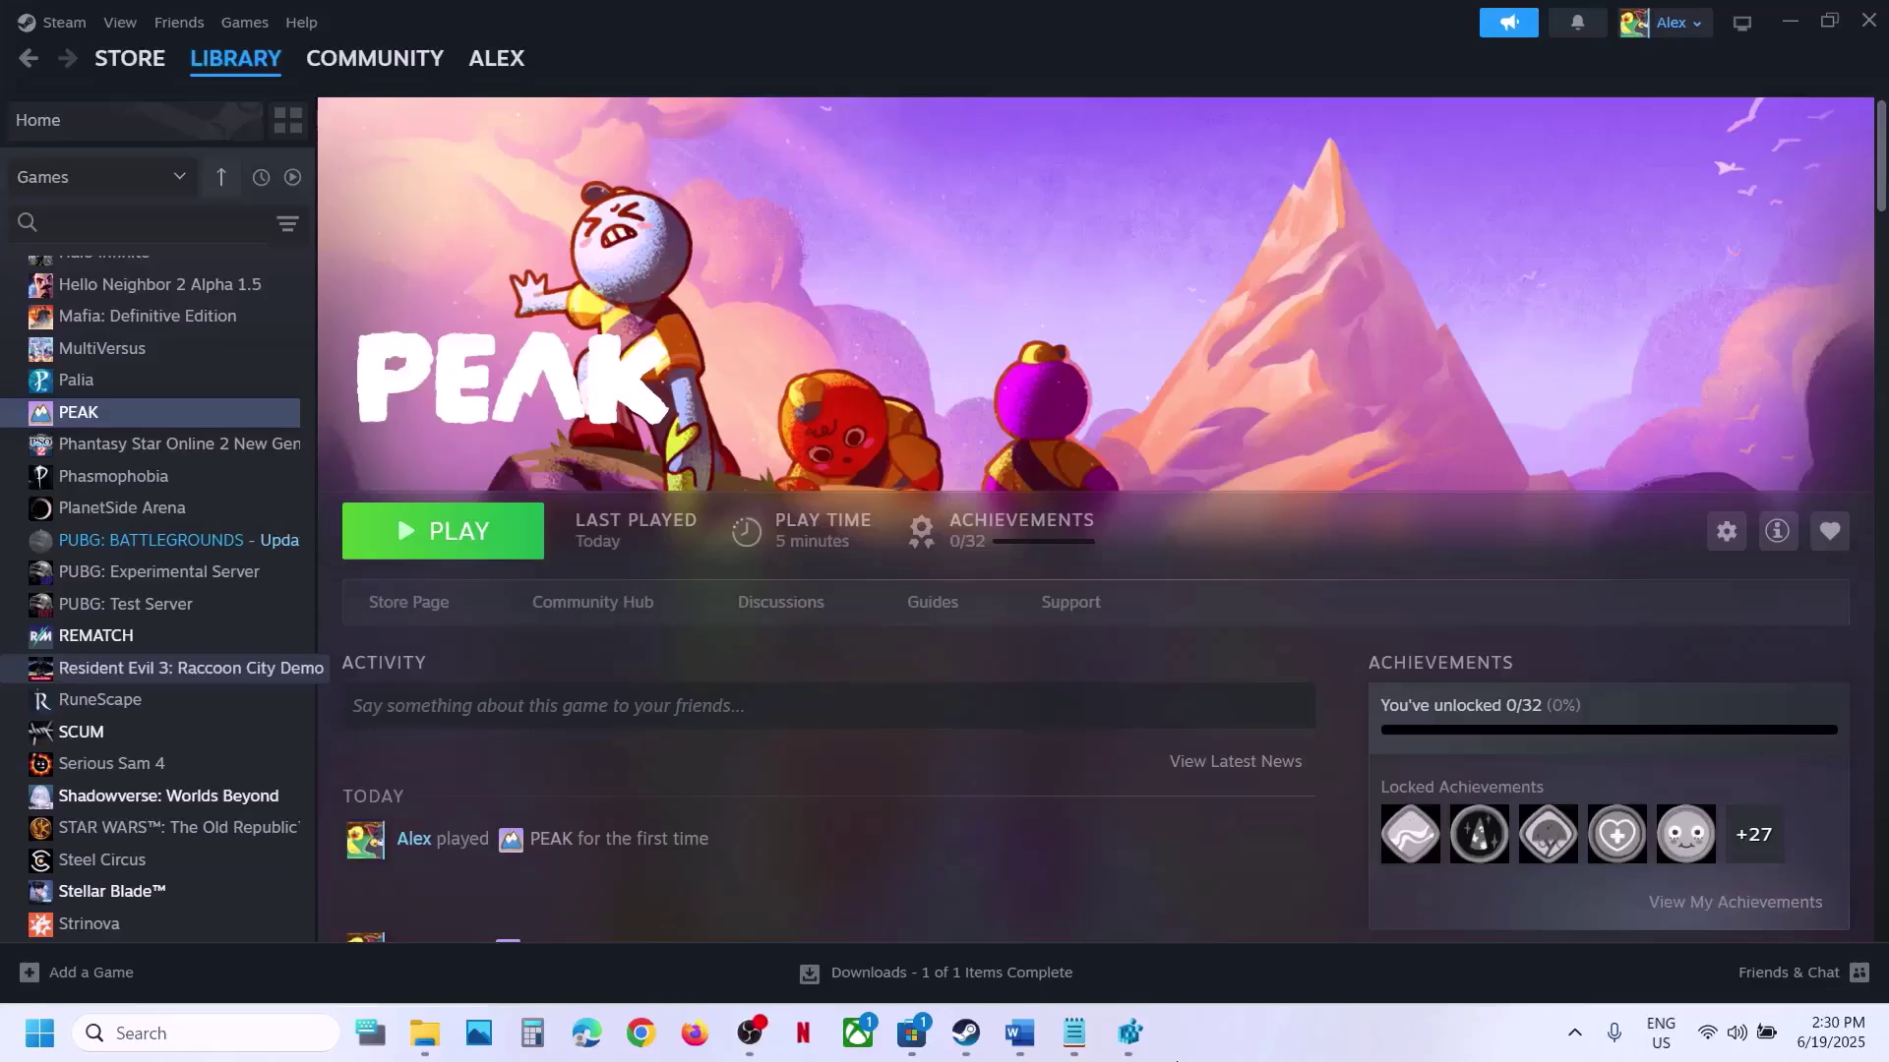
Switch to the Word notes and examine the AMD support link and Step 8 about the dedicated graphics card
left_click(1019, 1033)
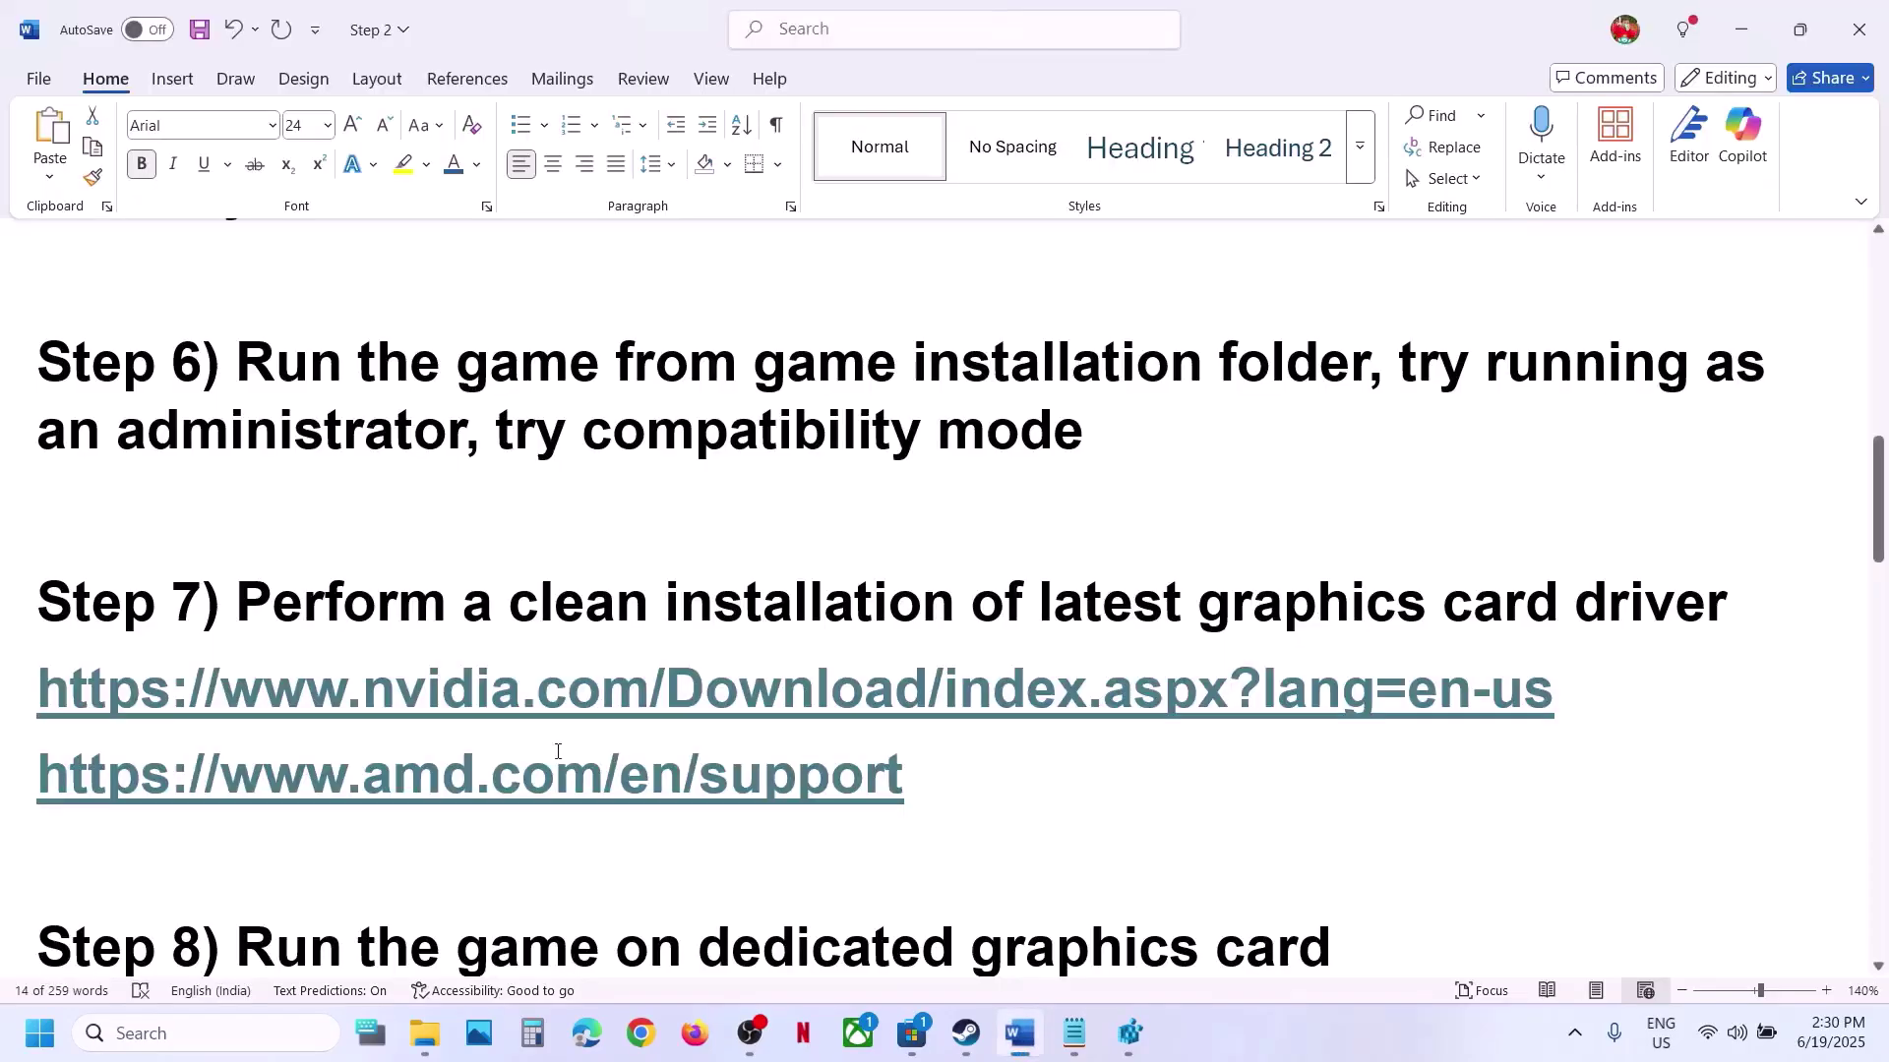
left_click_drag(155, 784, 924, 787)
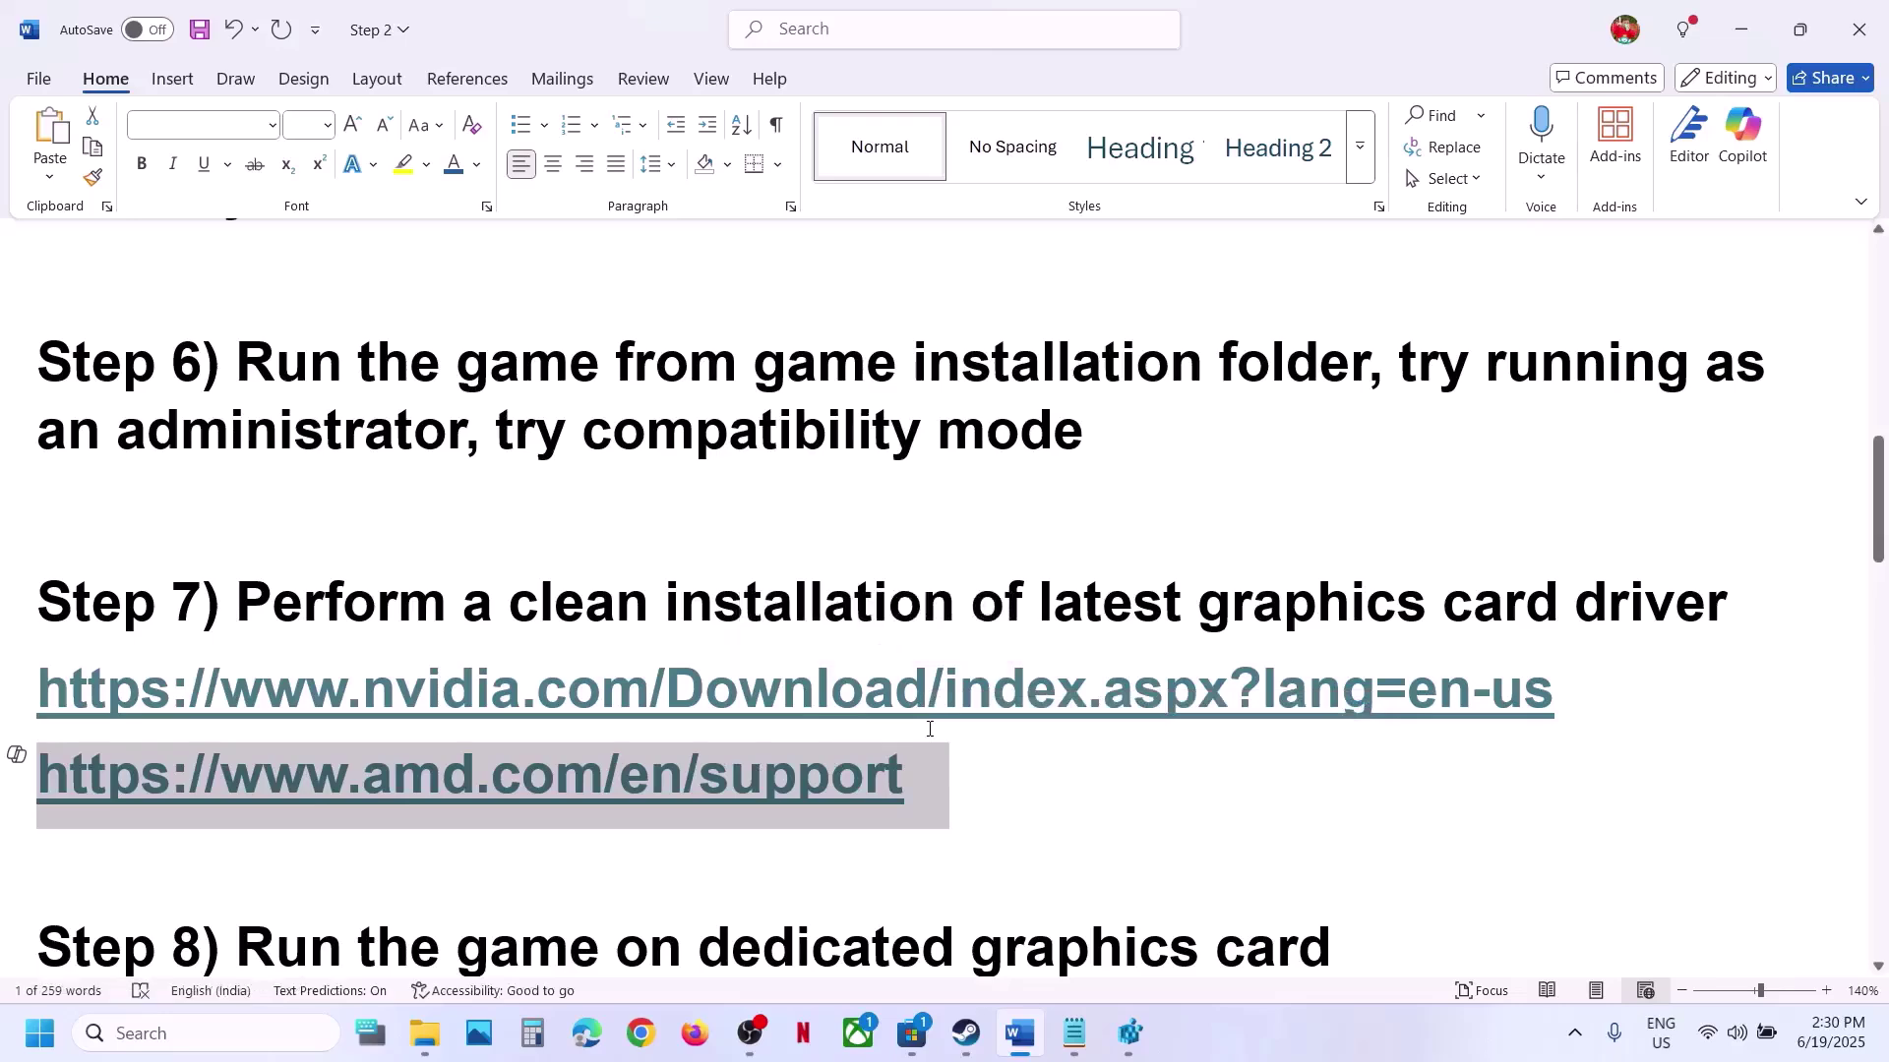
scroll(927, 729, "down", 1)
double_click(1052, 831)
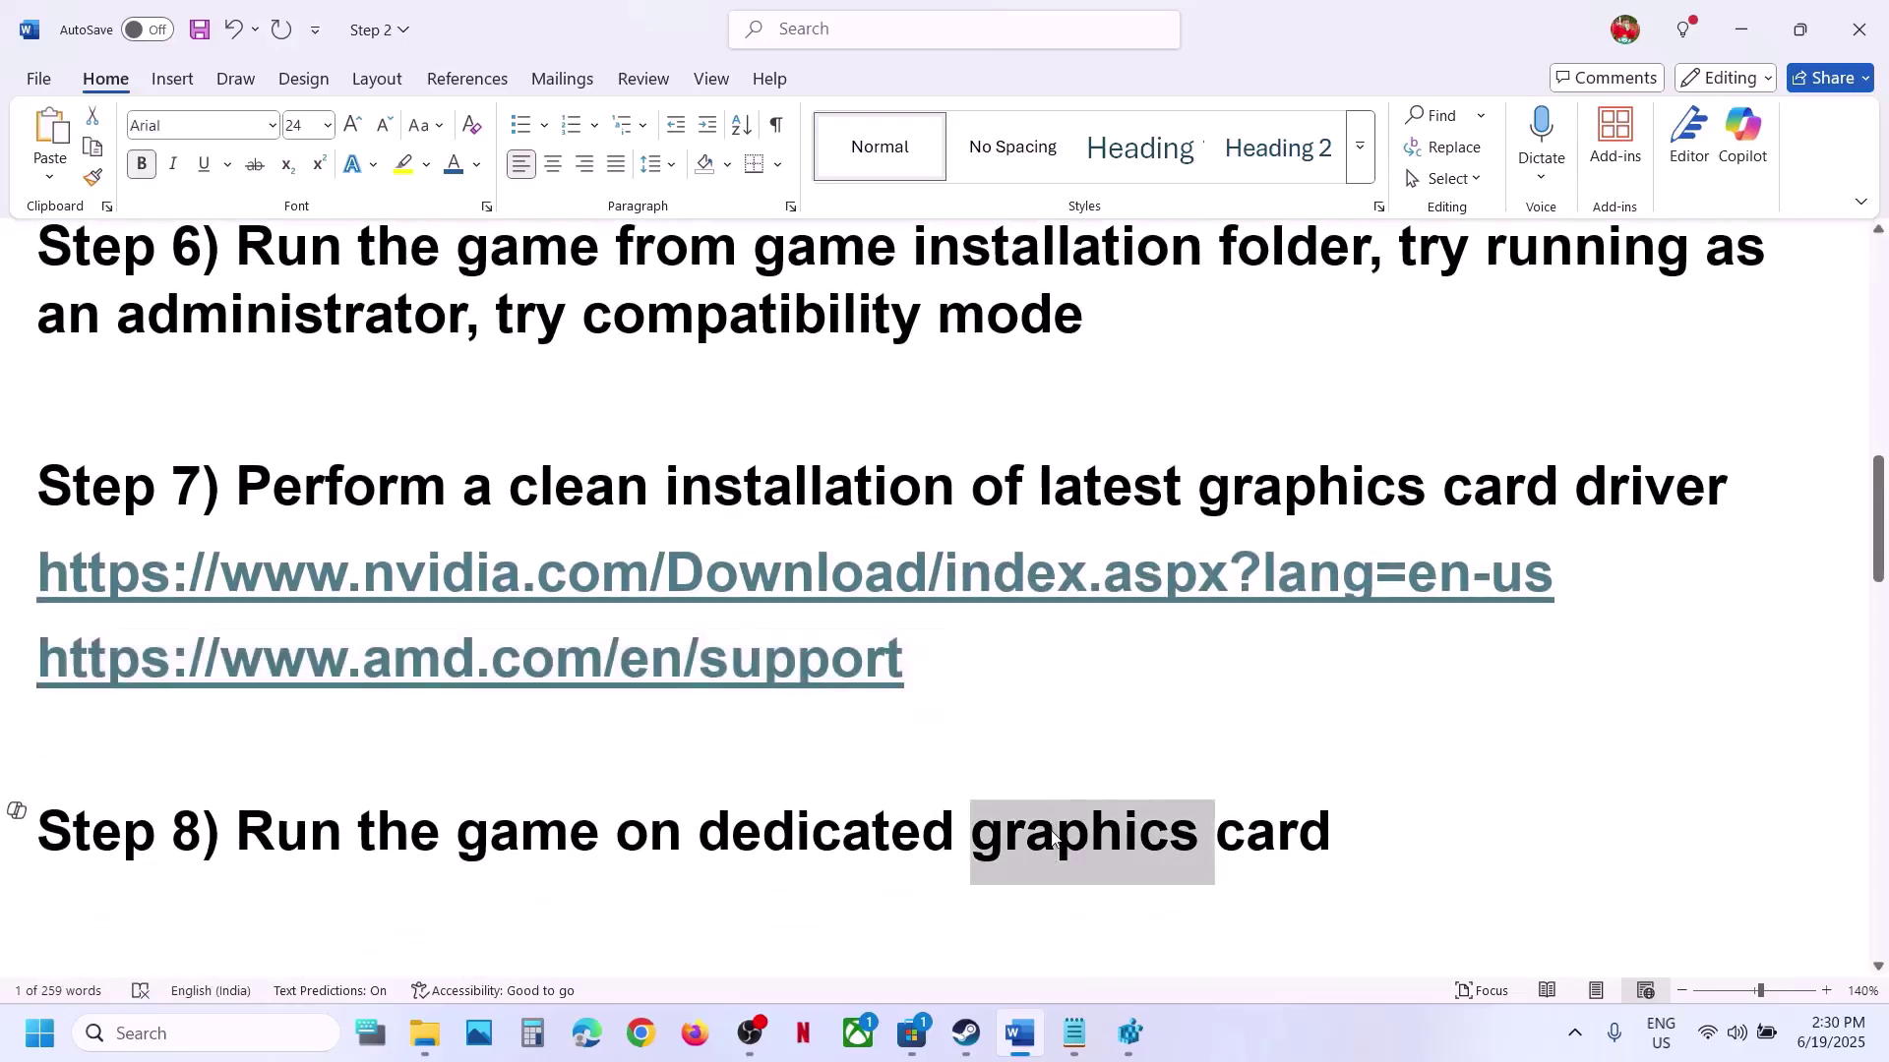
Search Windows for graphics settings and add the PEAK application from the steamapps\common\PEAK folder as a desktop app
left_click(285, 1034)
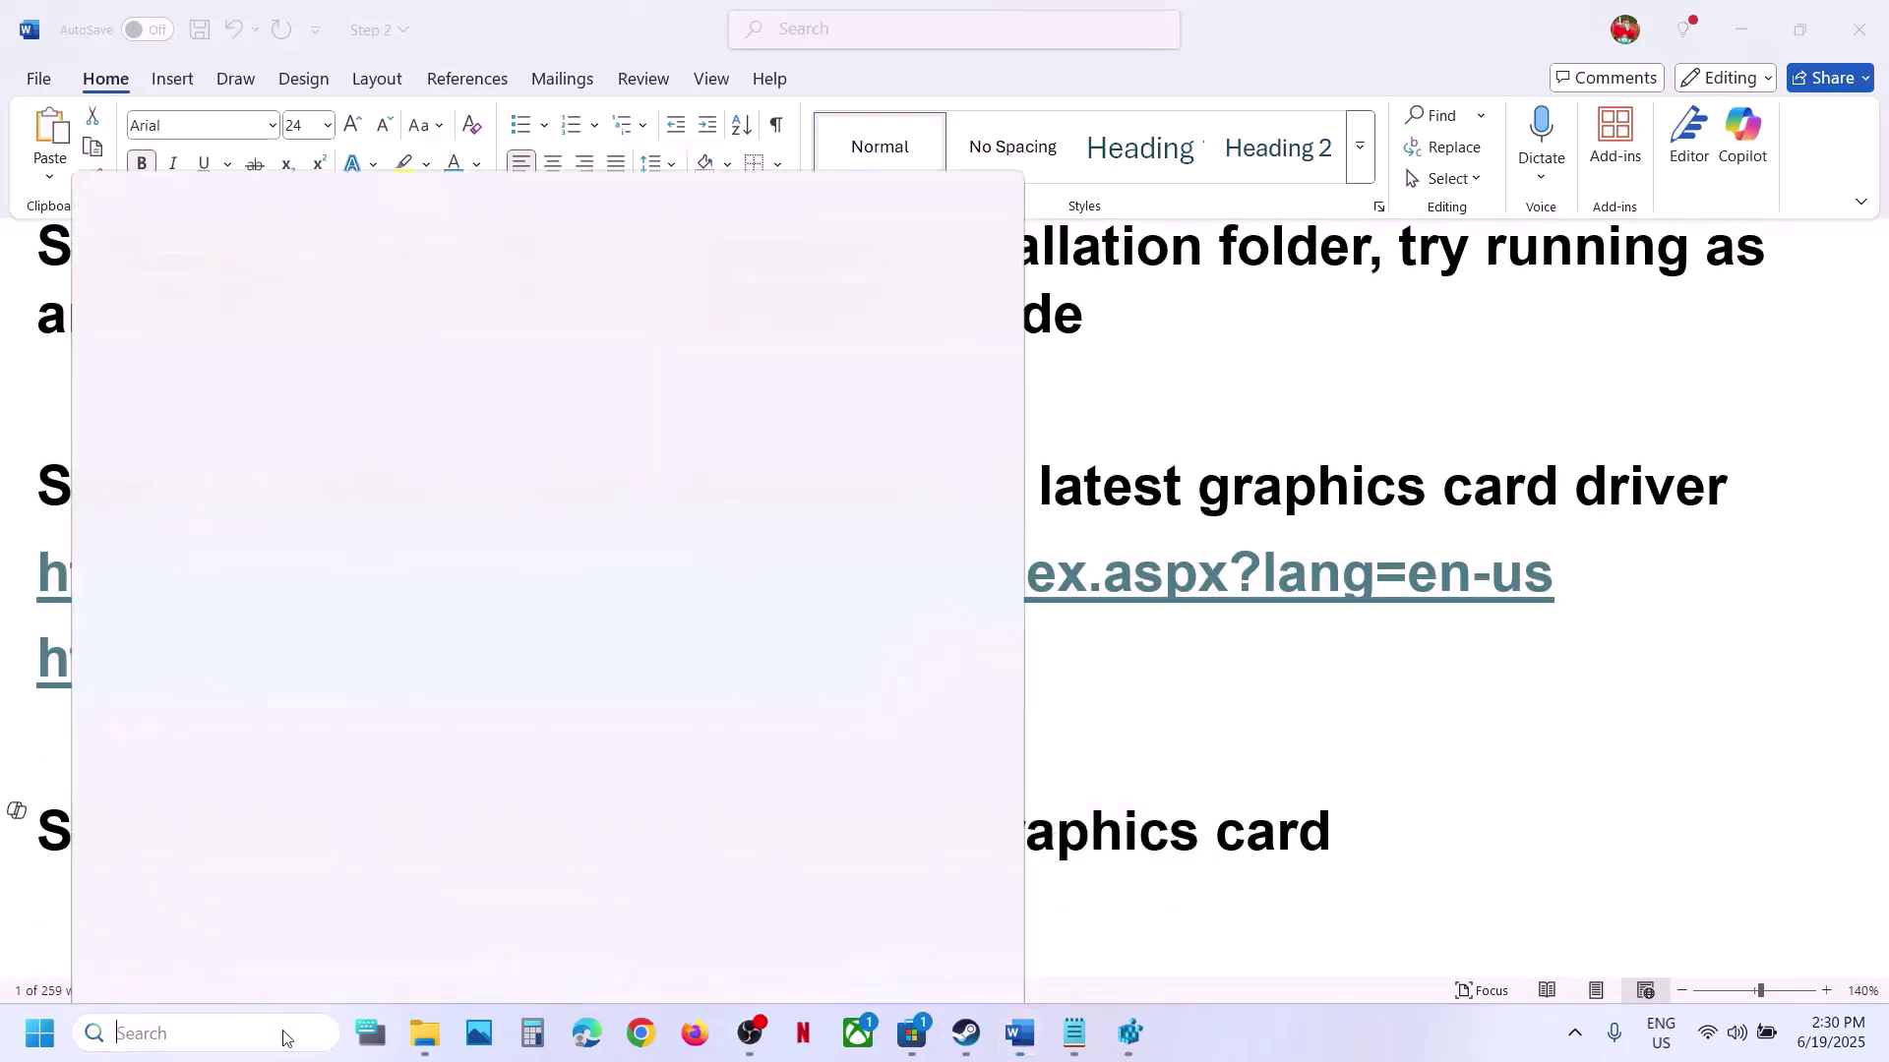
type("graphics")
left_click(260, 268)
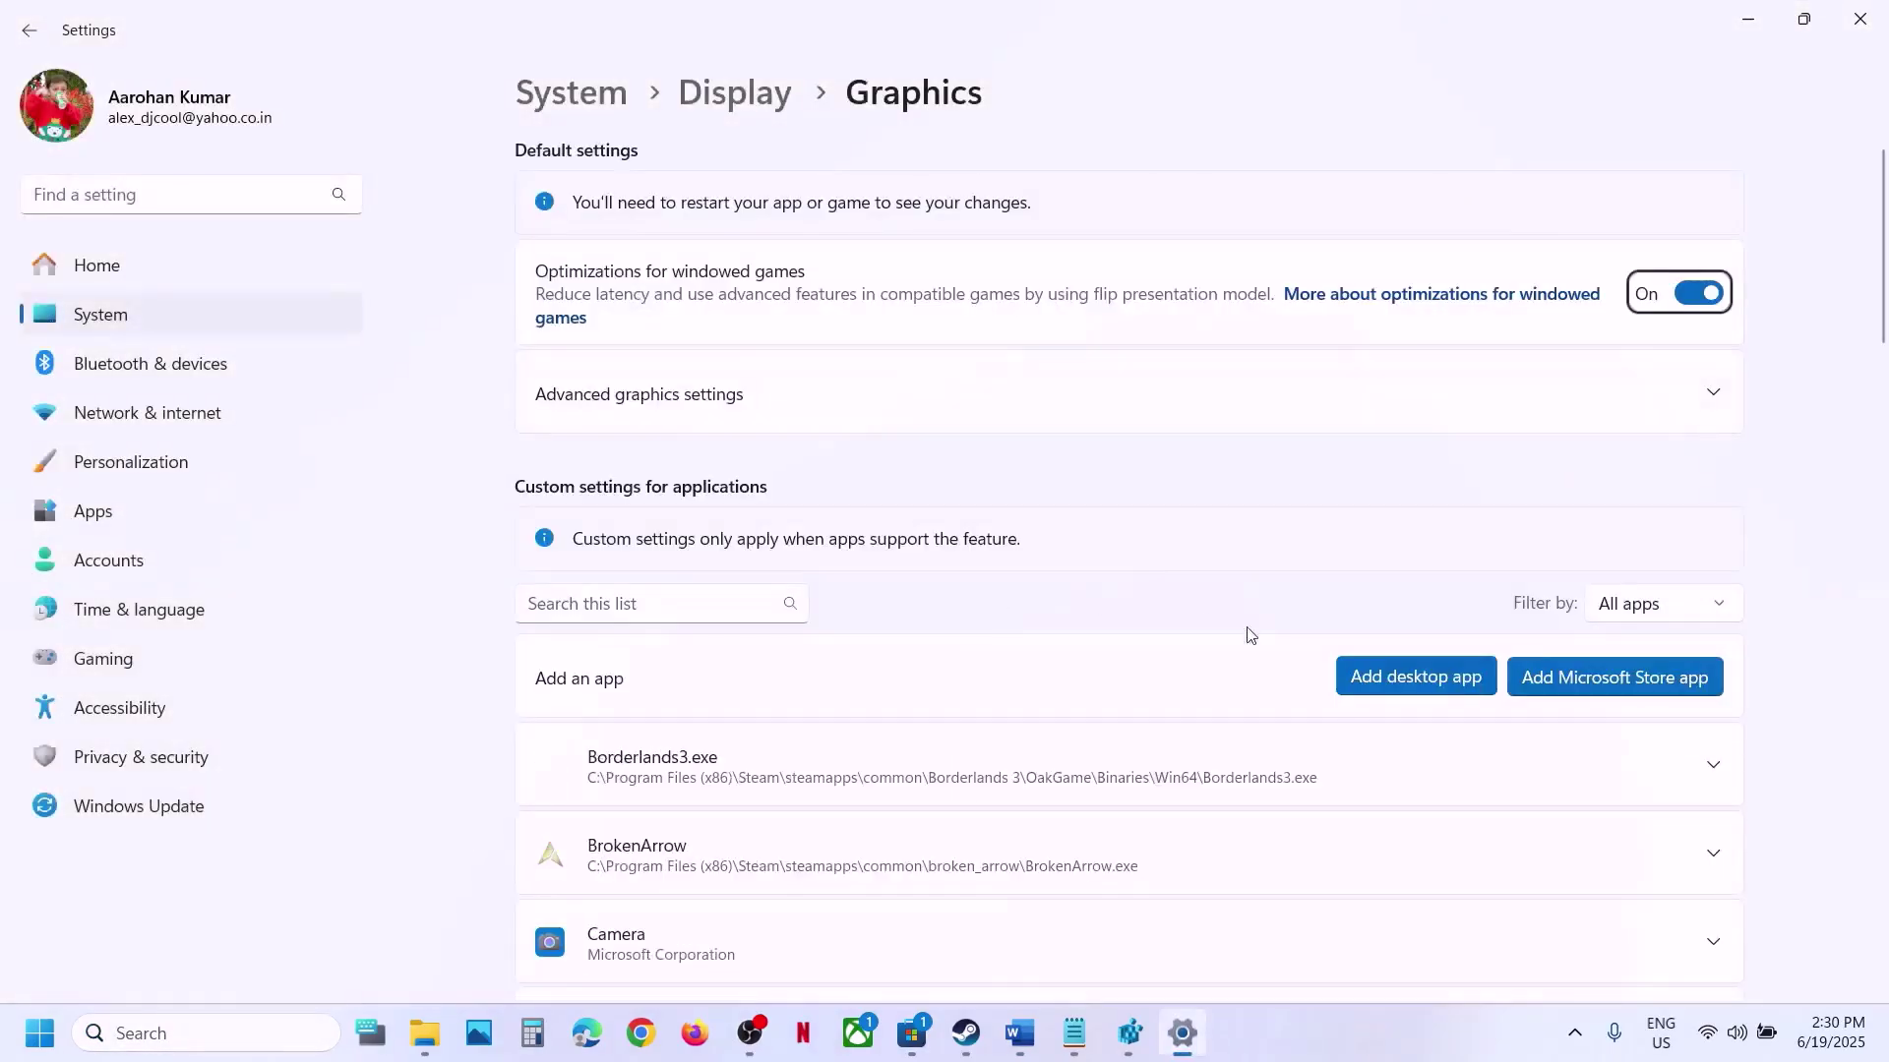
left_click(1401, 695)
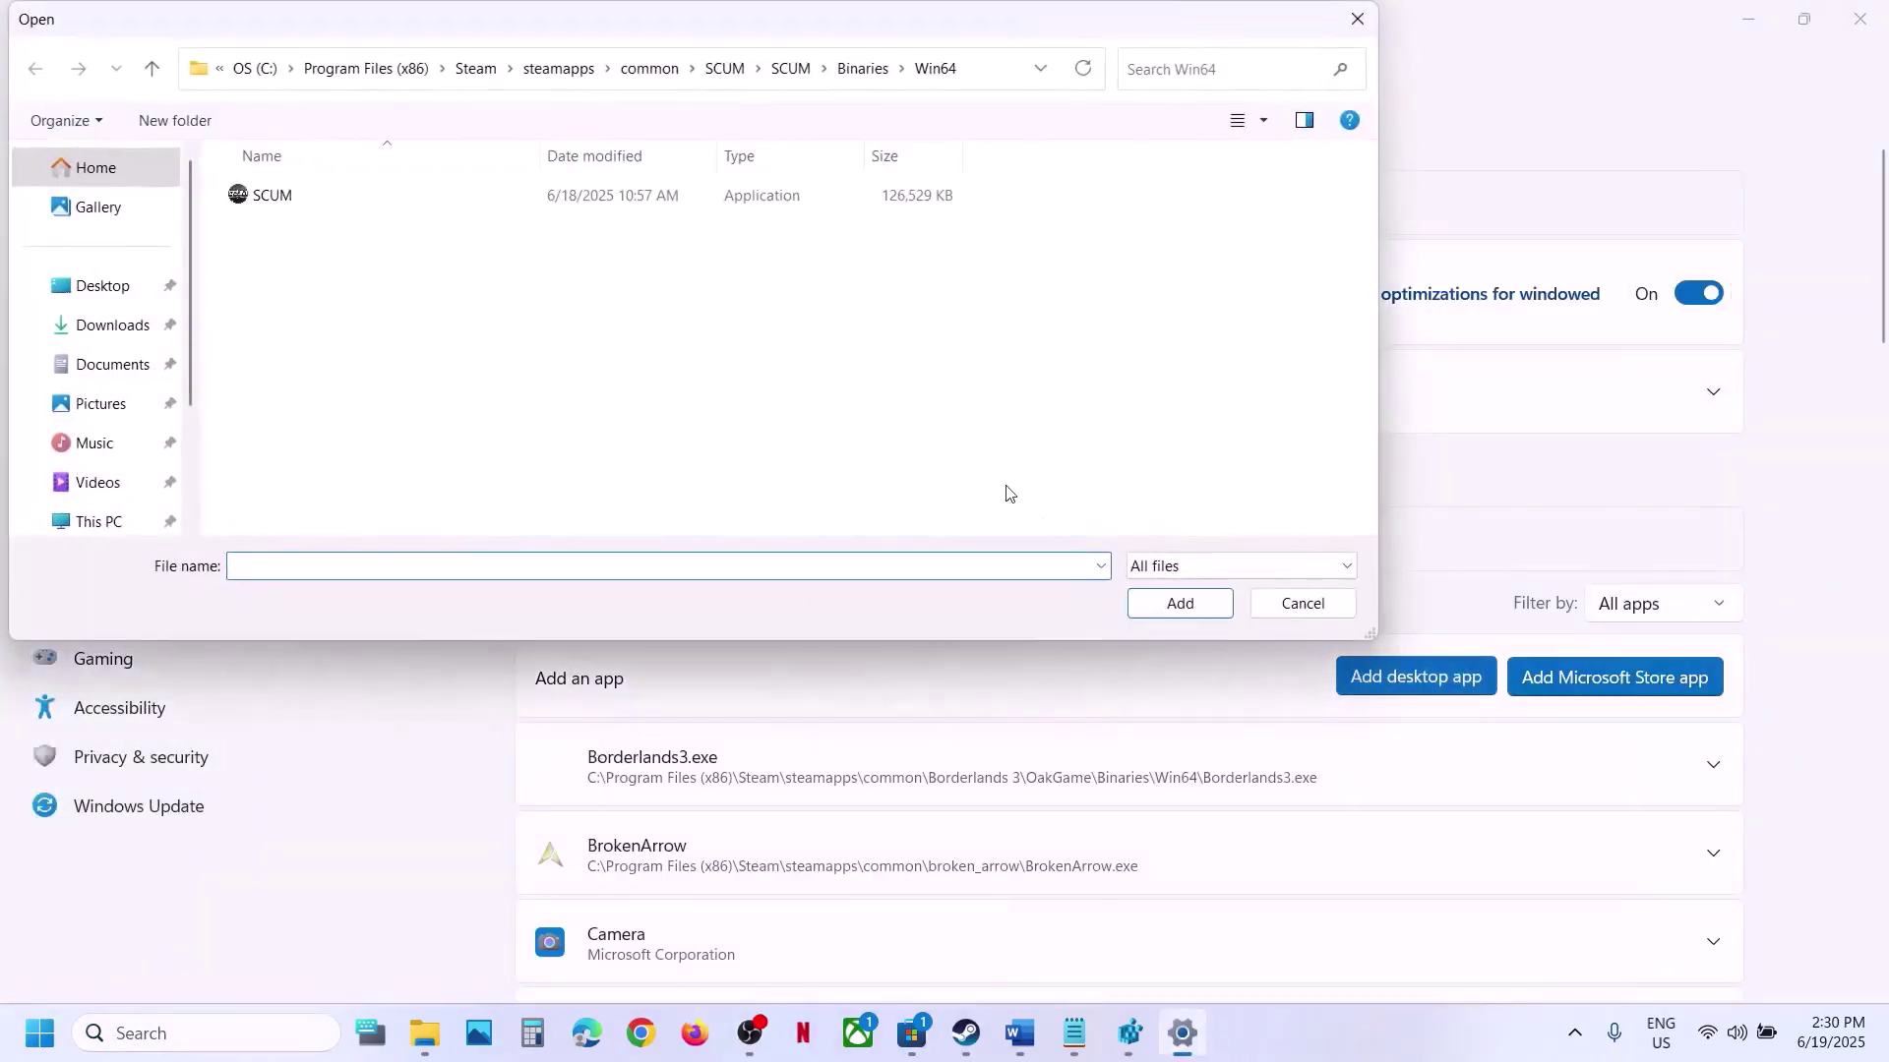
left_click(657, 69)
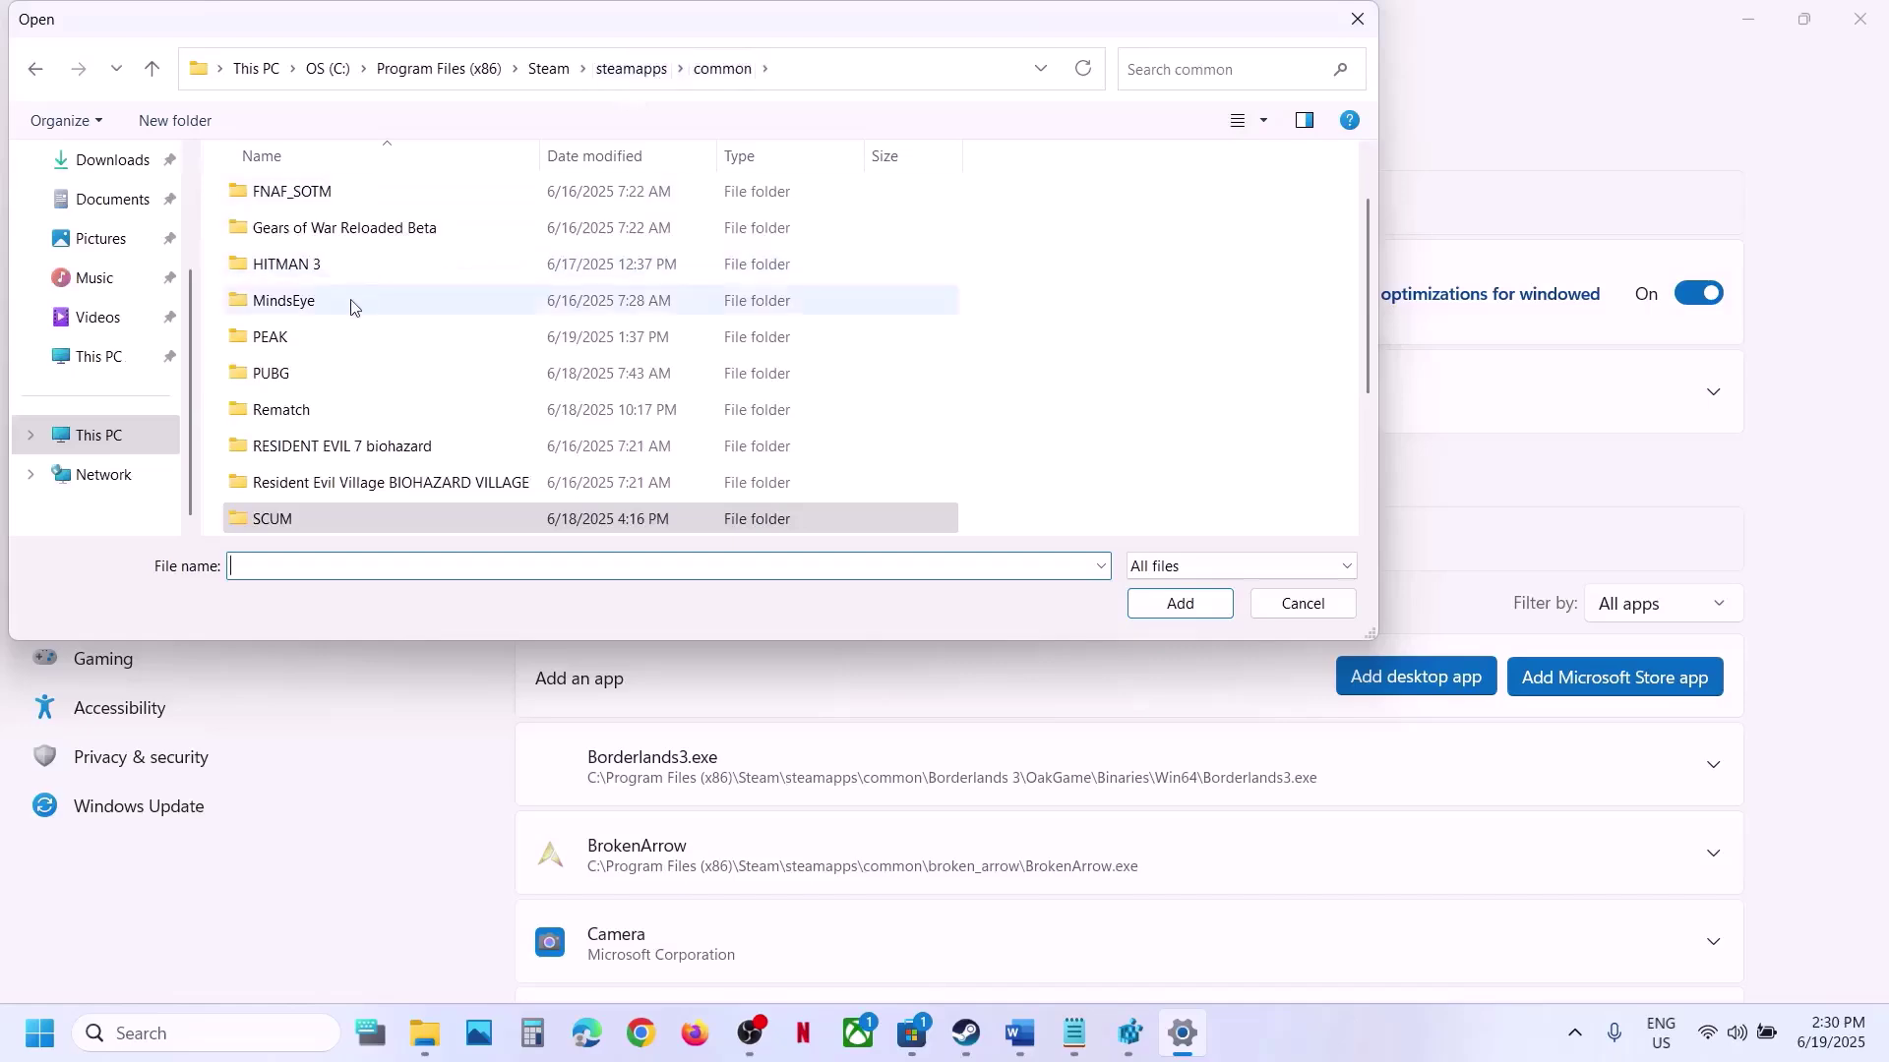
left_click(315, 337)
double_click(315, 336)
left_click(290, 304)
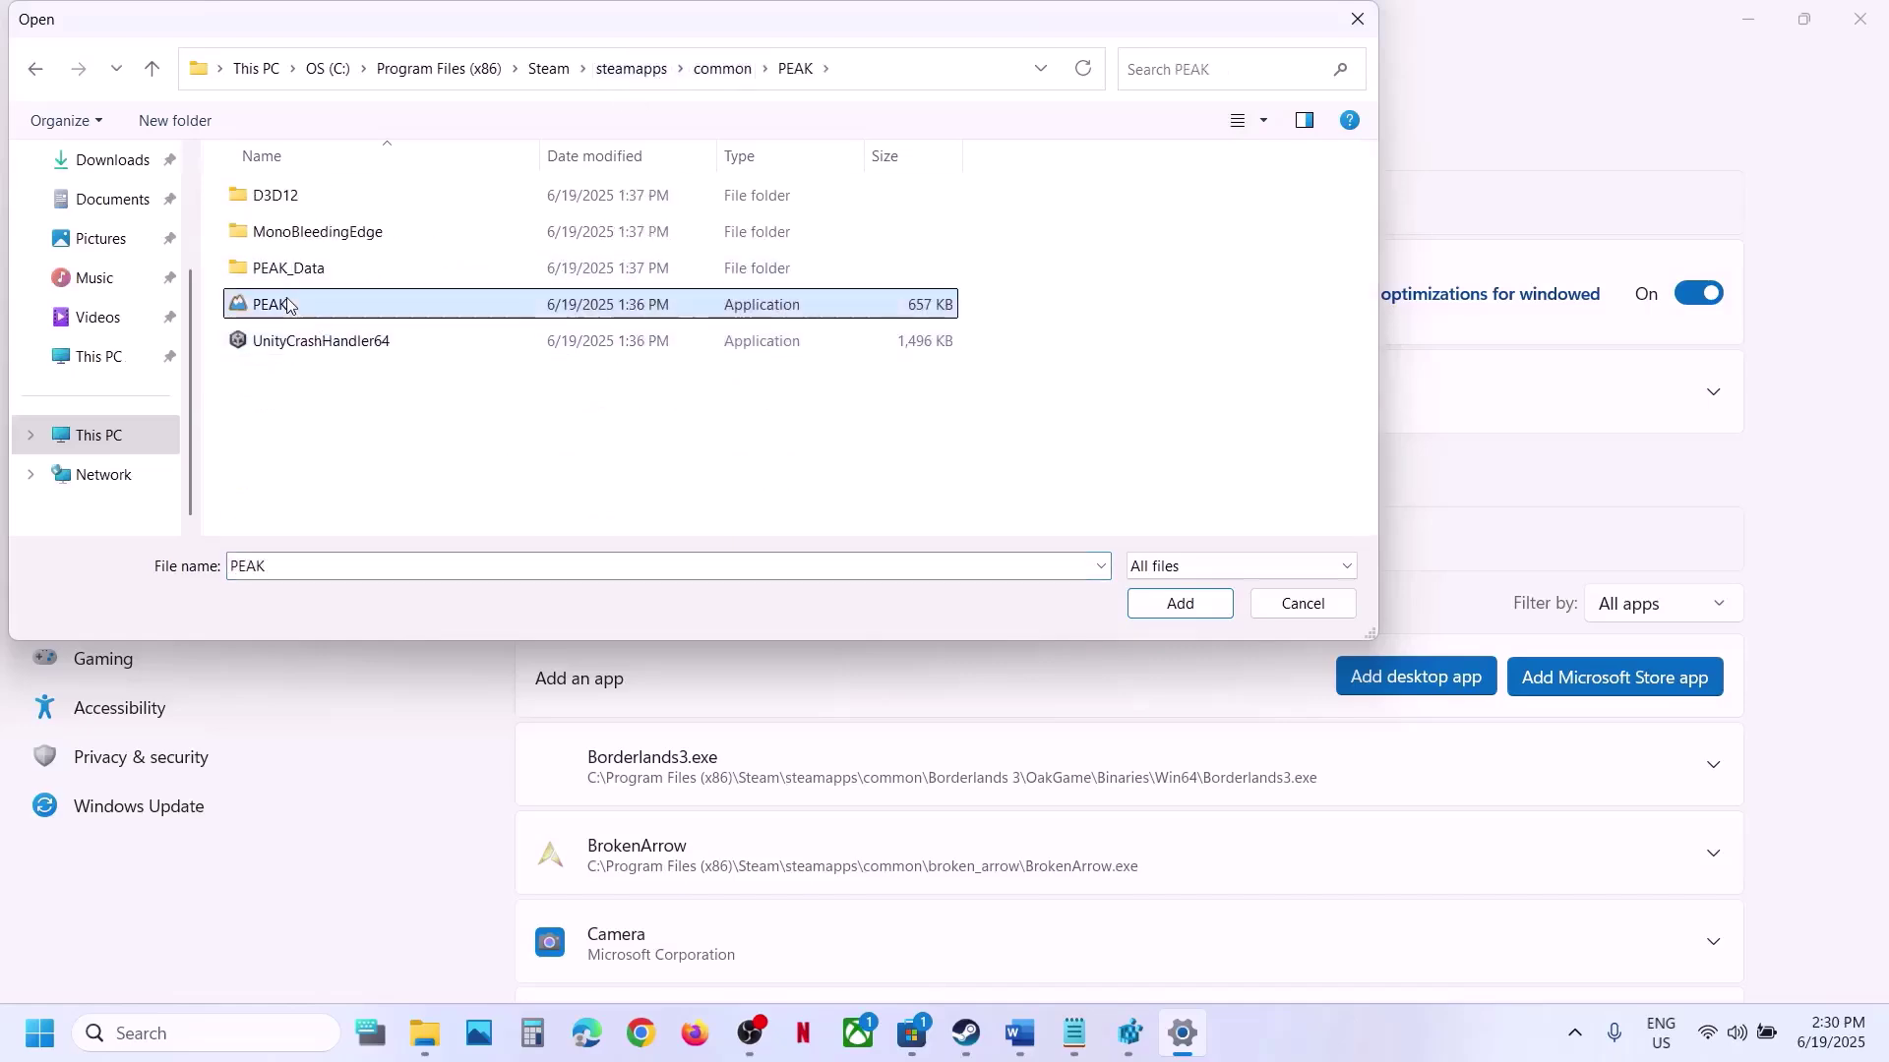
left_click(1181, 603)
Set PEAK's GPU preference to High Performance (NVIDIA GeForce RTX 3050 Laptop GPU) and close the Settings window
scroll(1071, 687, "down", 6)
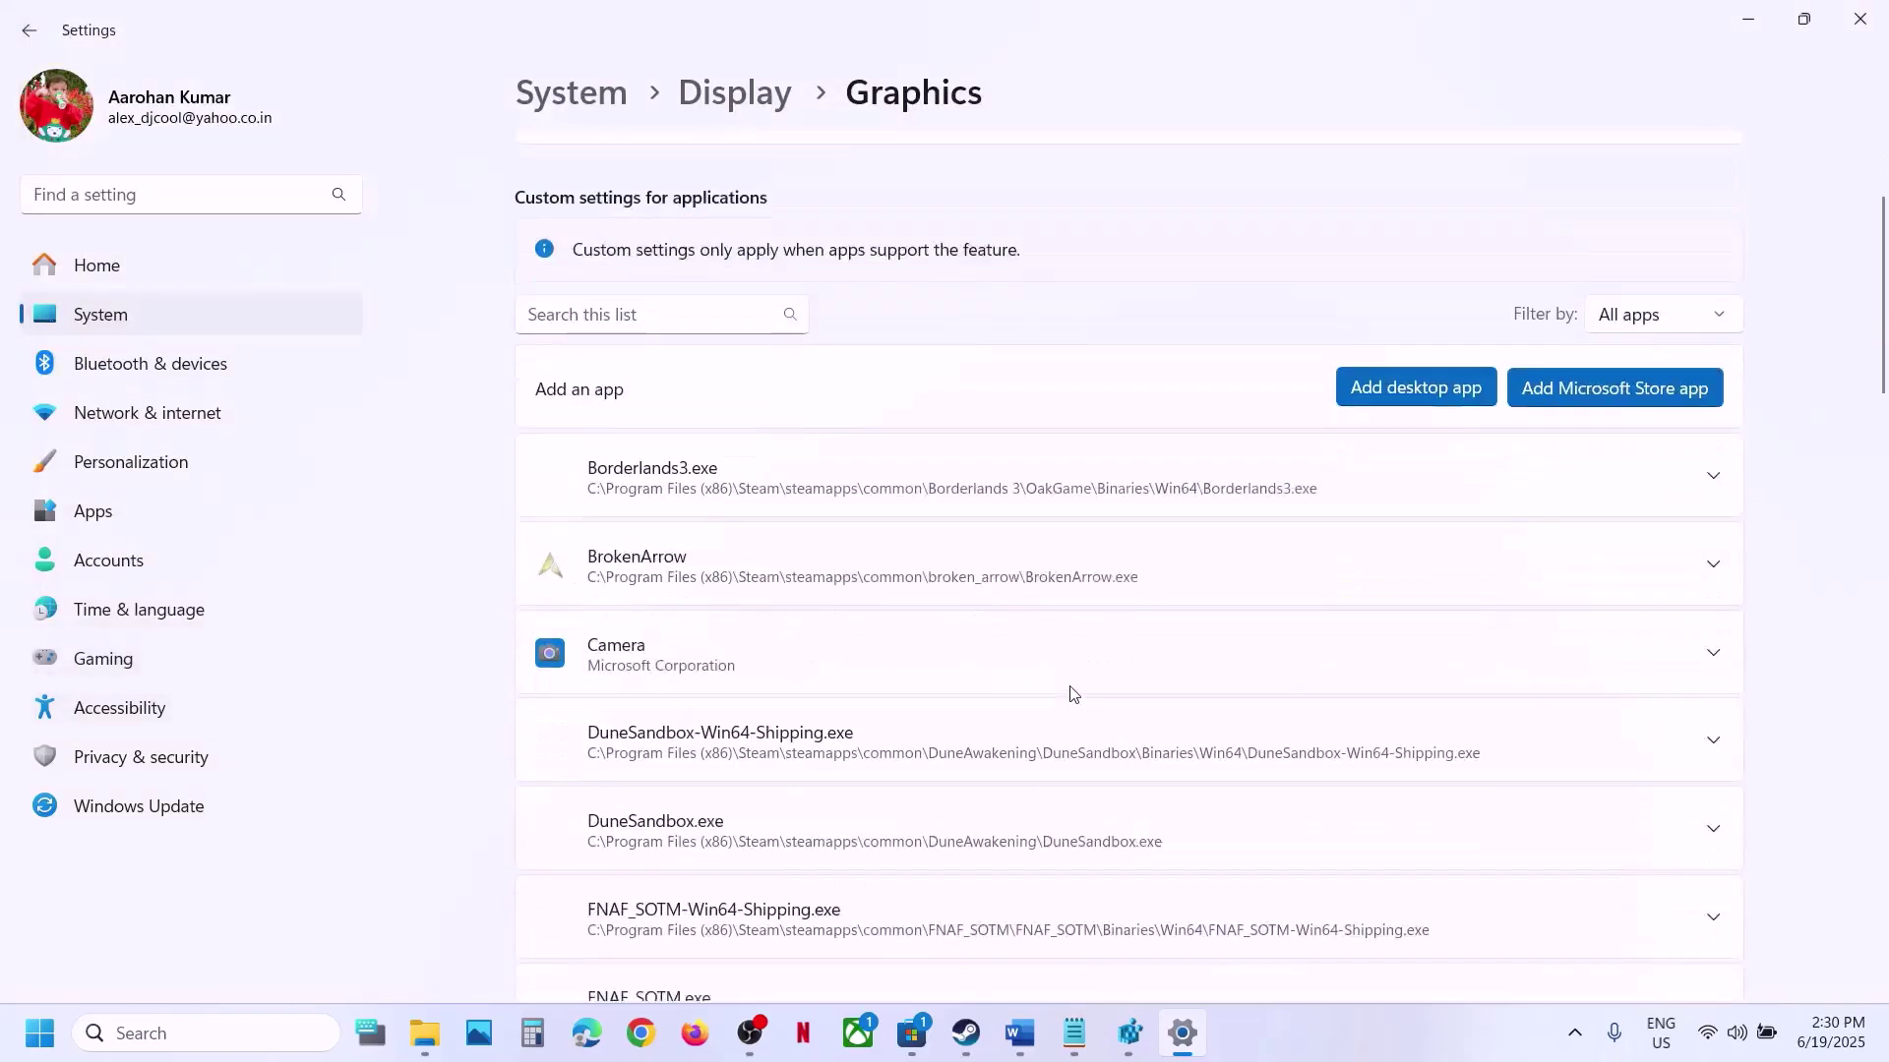
scroll(1072, 692, "down", 12)
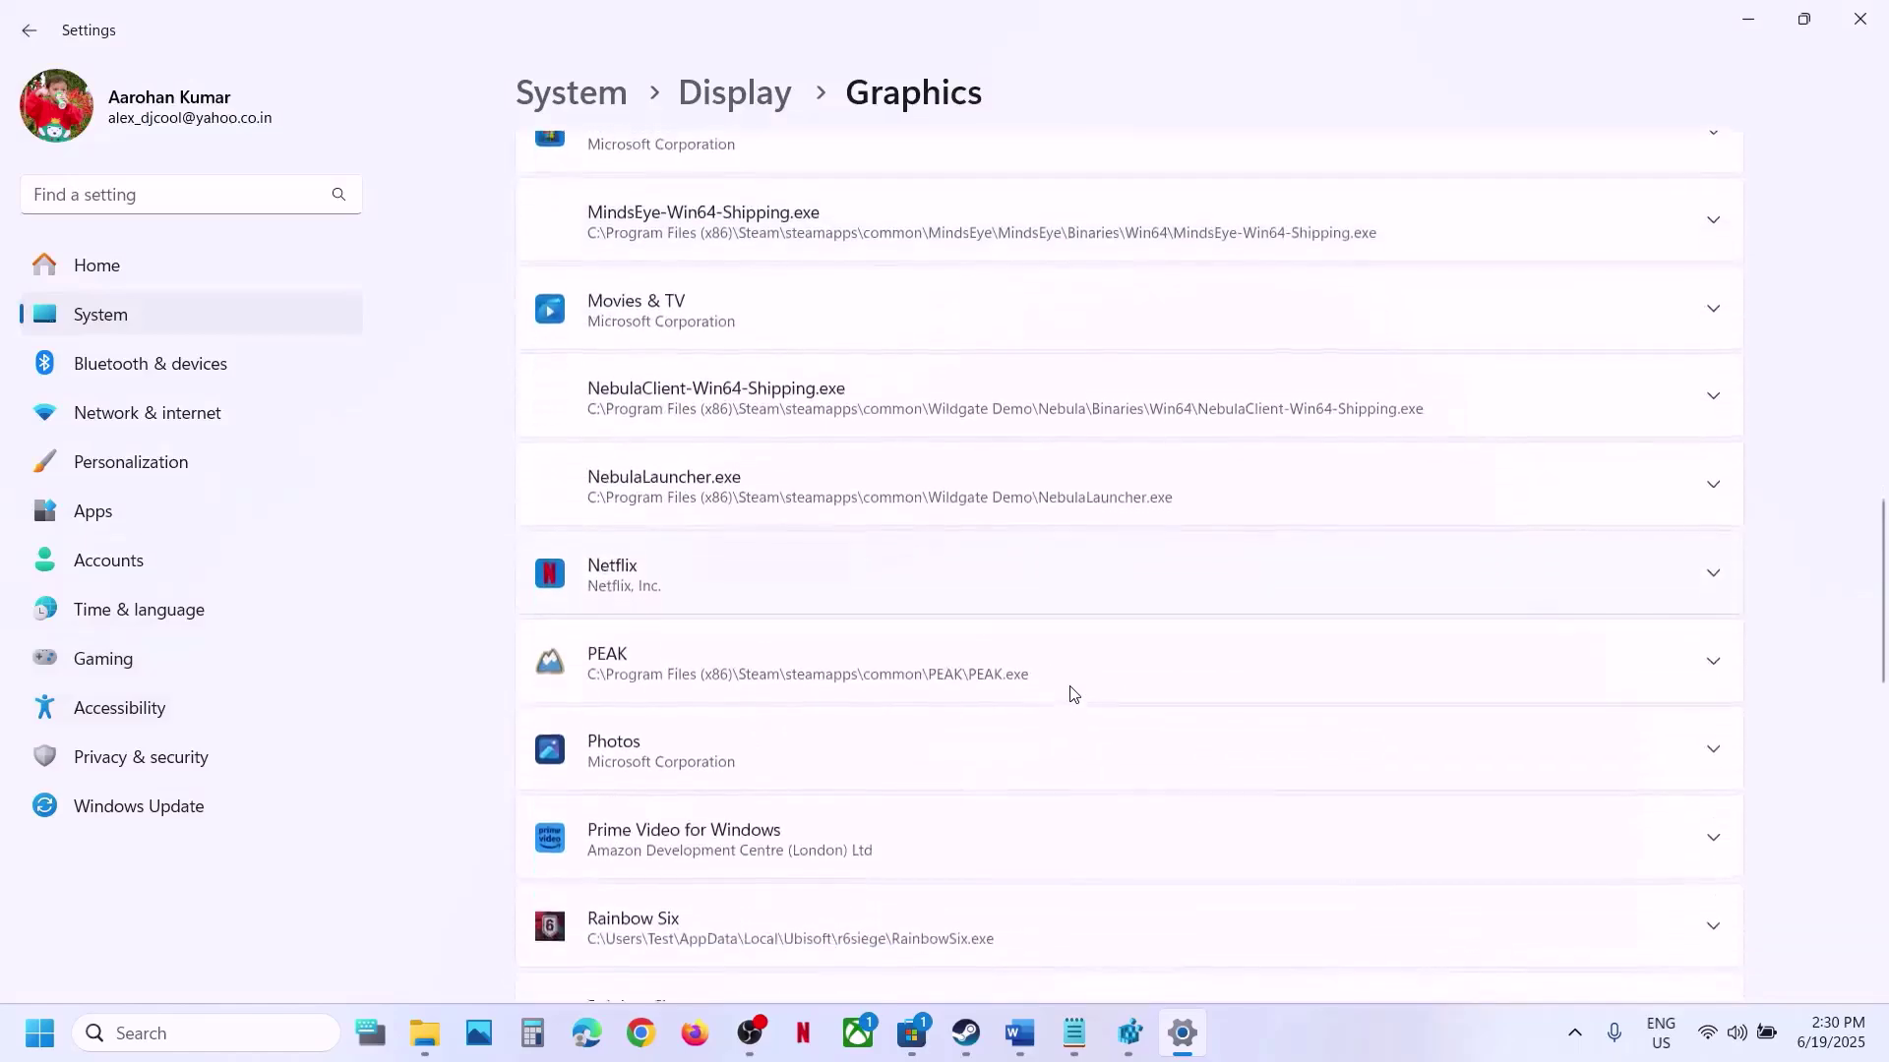
scroll(1069, 695, "down", 1)
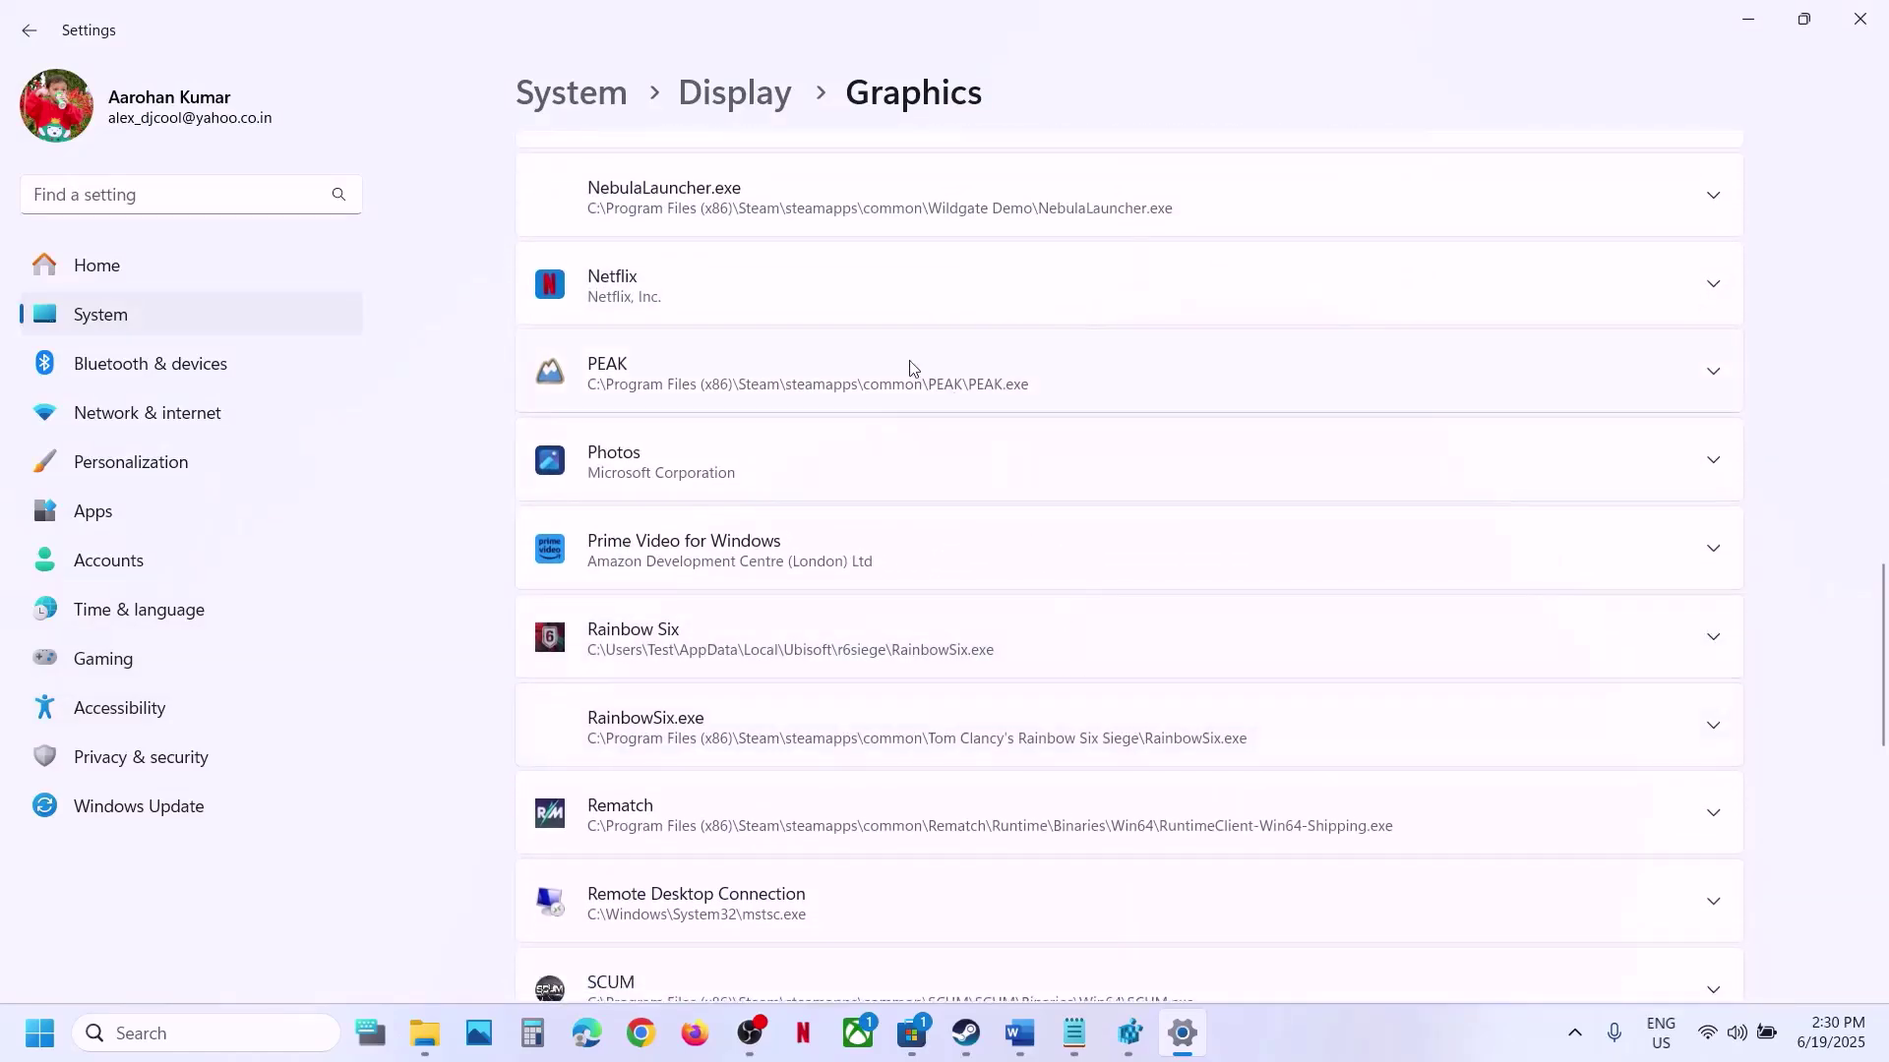
left_click(953, 379)
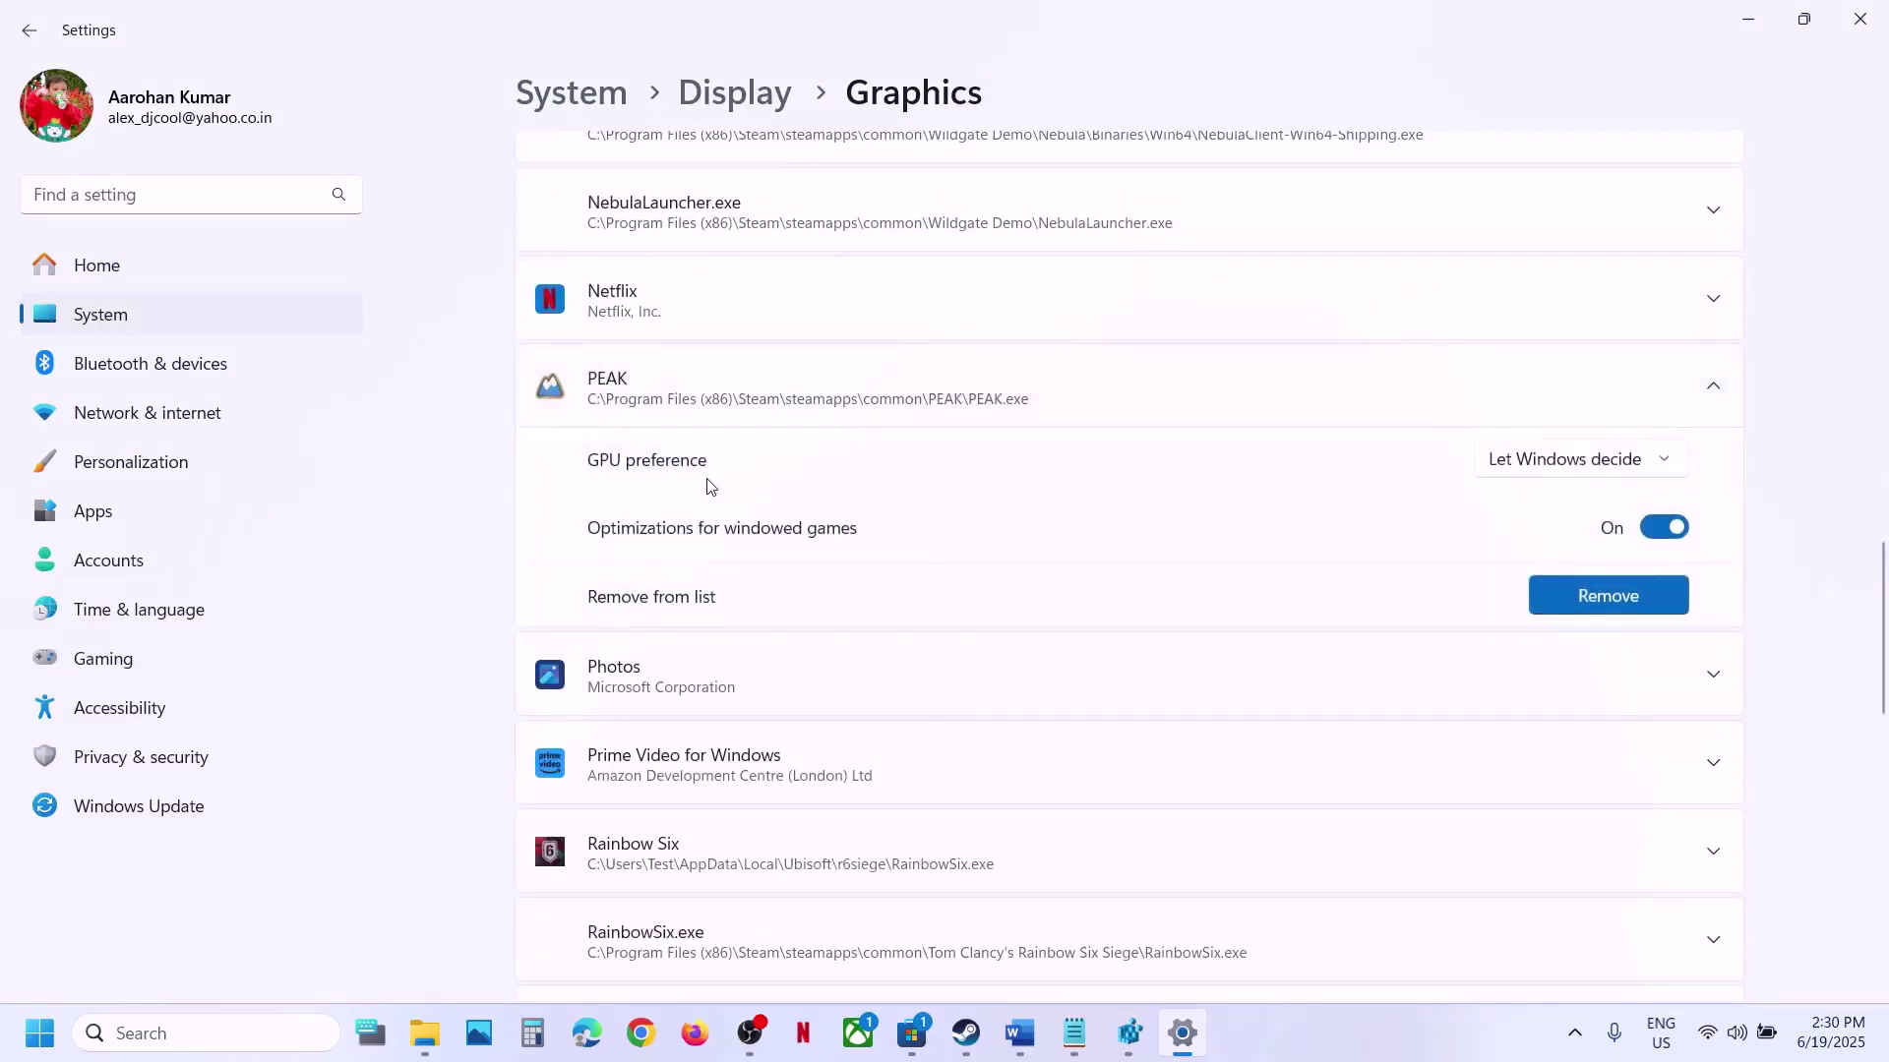
left_click(1550, 476)
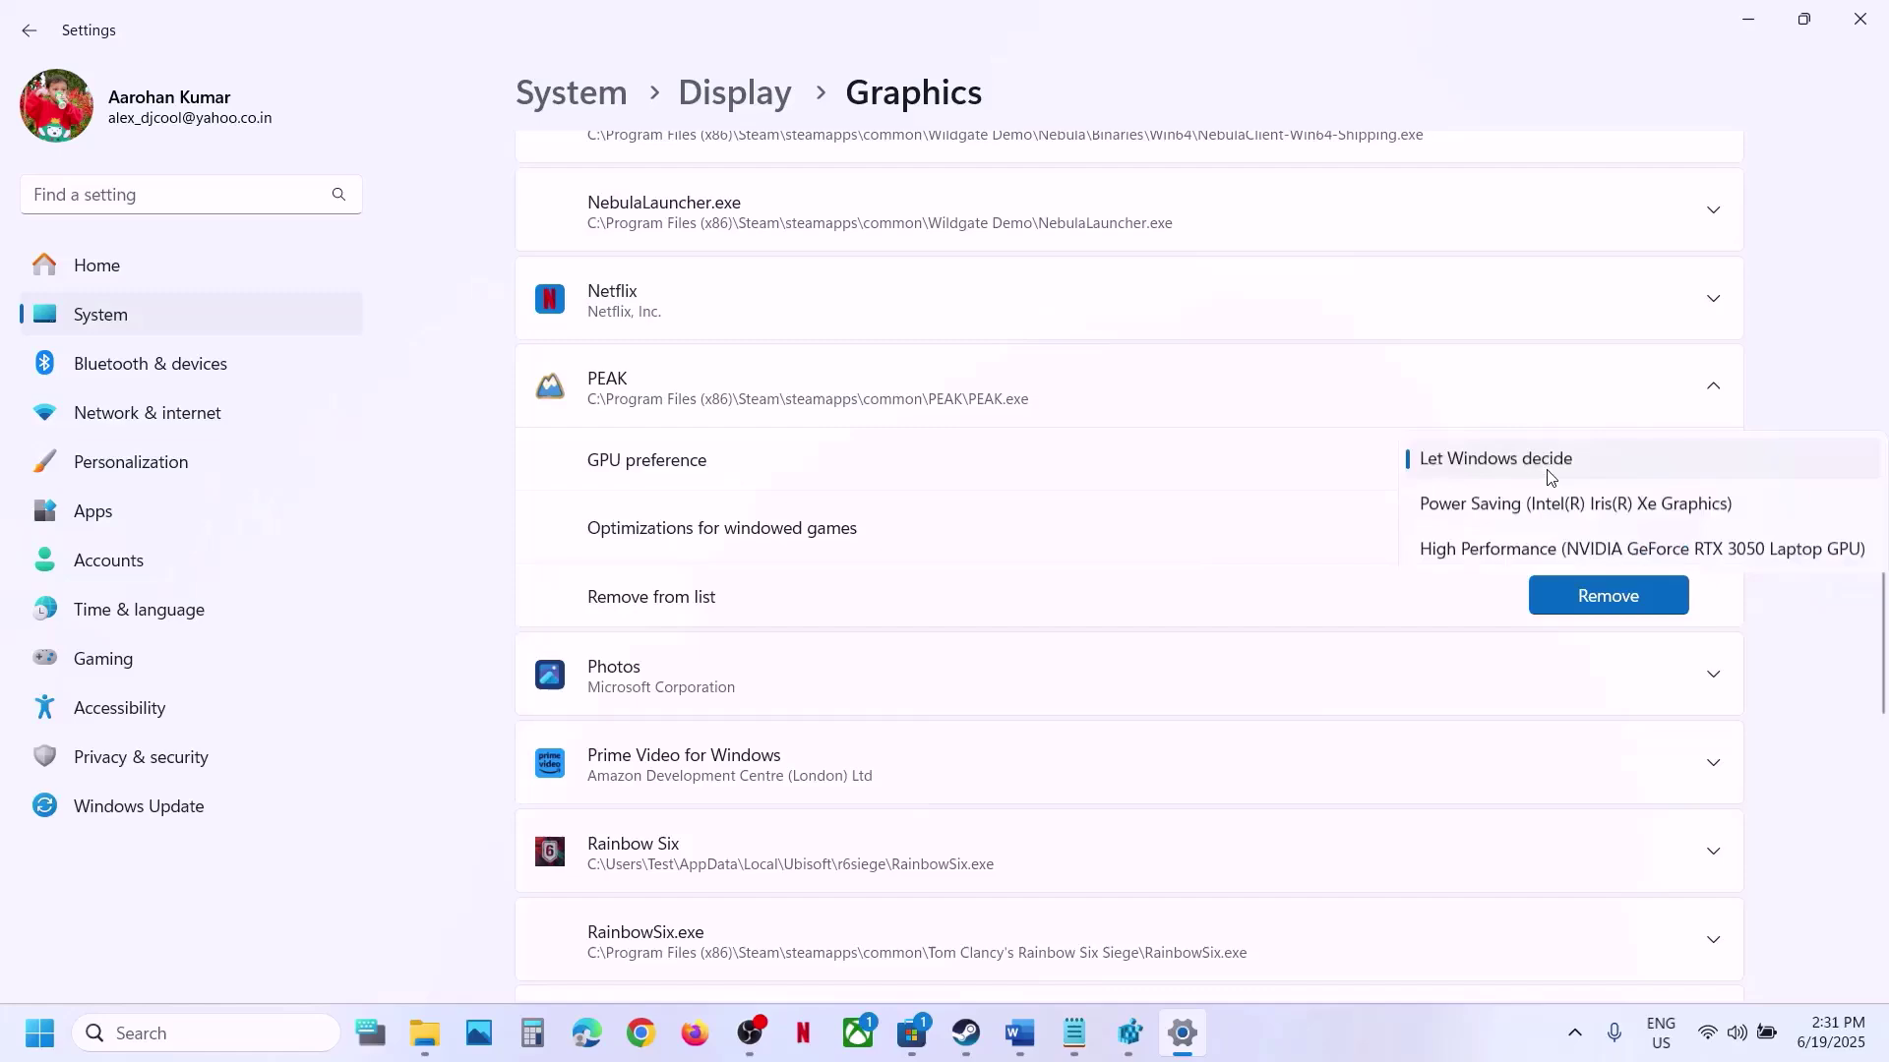
left_click(1589, 560)
left_click(1873, 25)
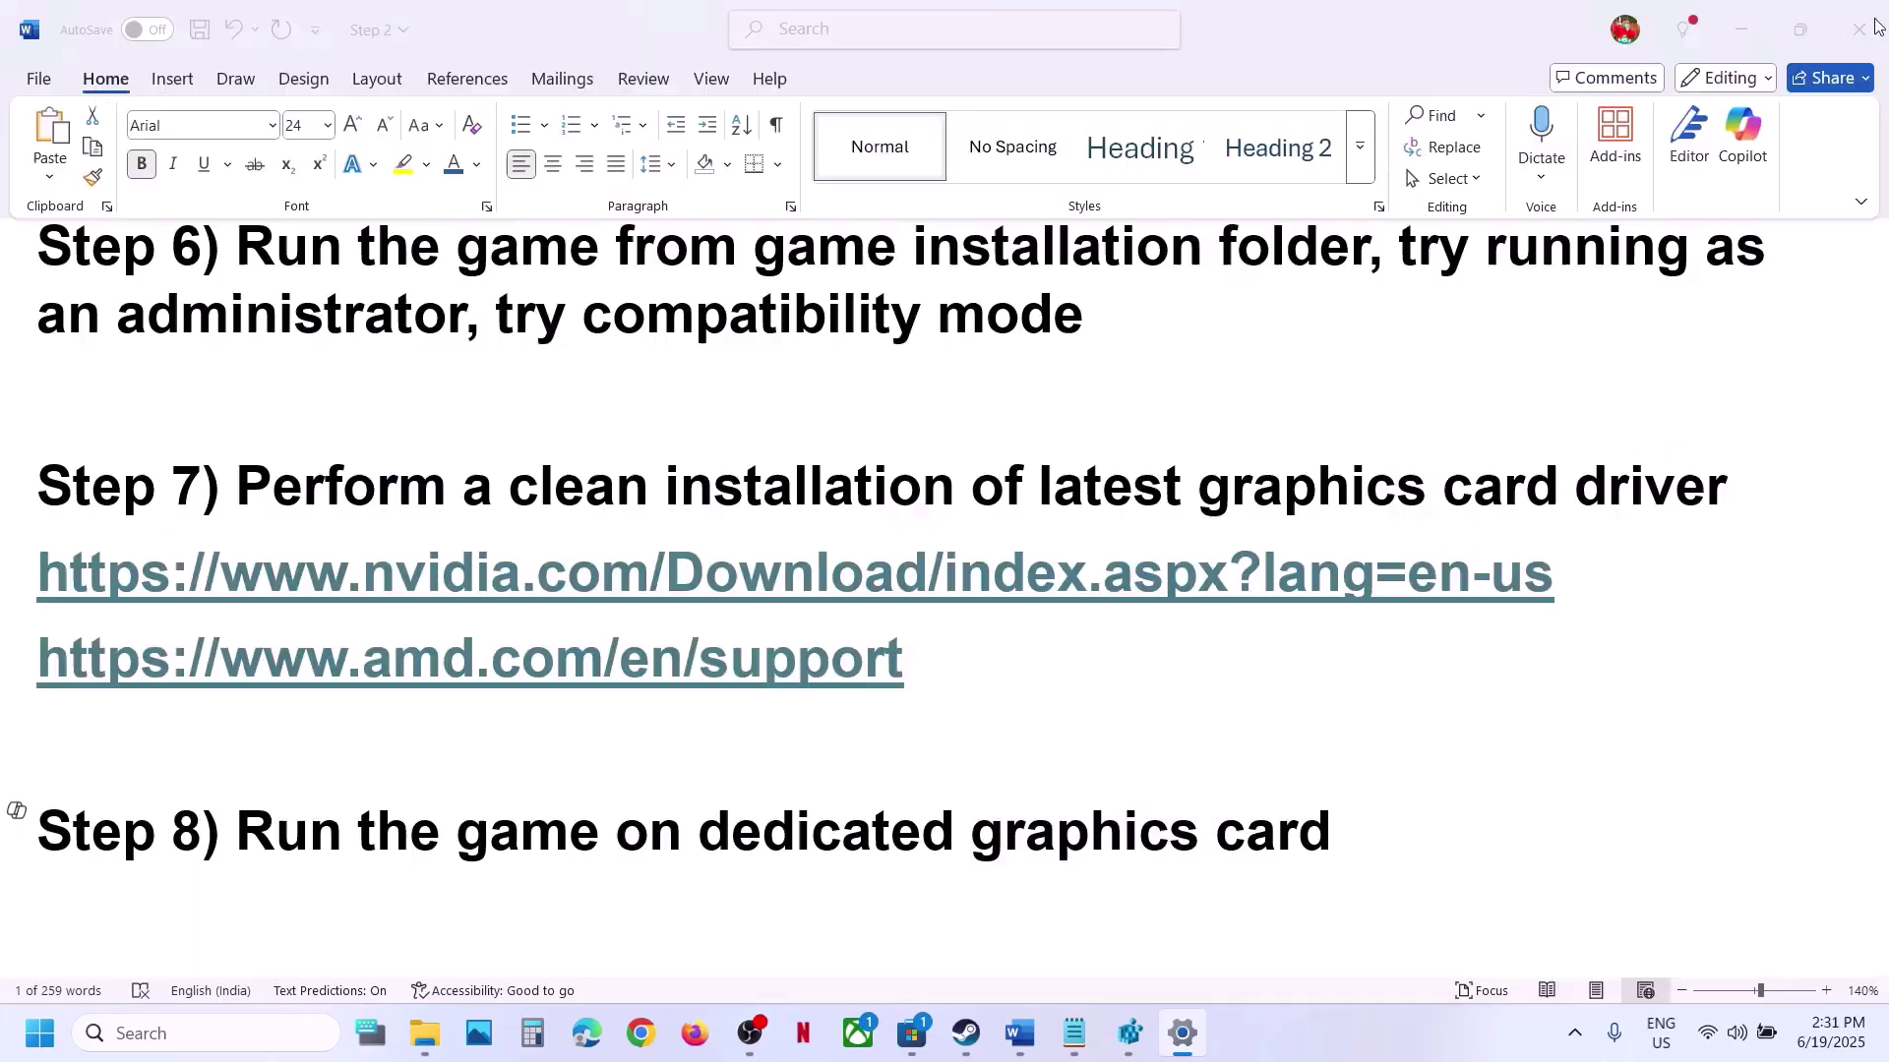
Copy the Visual C++ download link from Step 9 of the Word notes and open it in a new Chrome tab
scroll(981, 537, "down", 3)
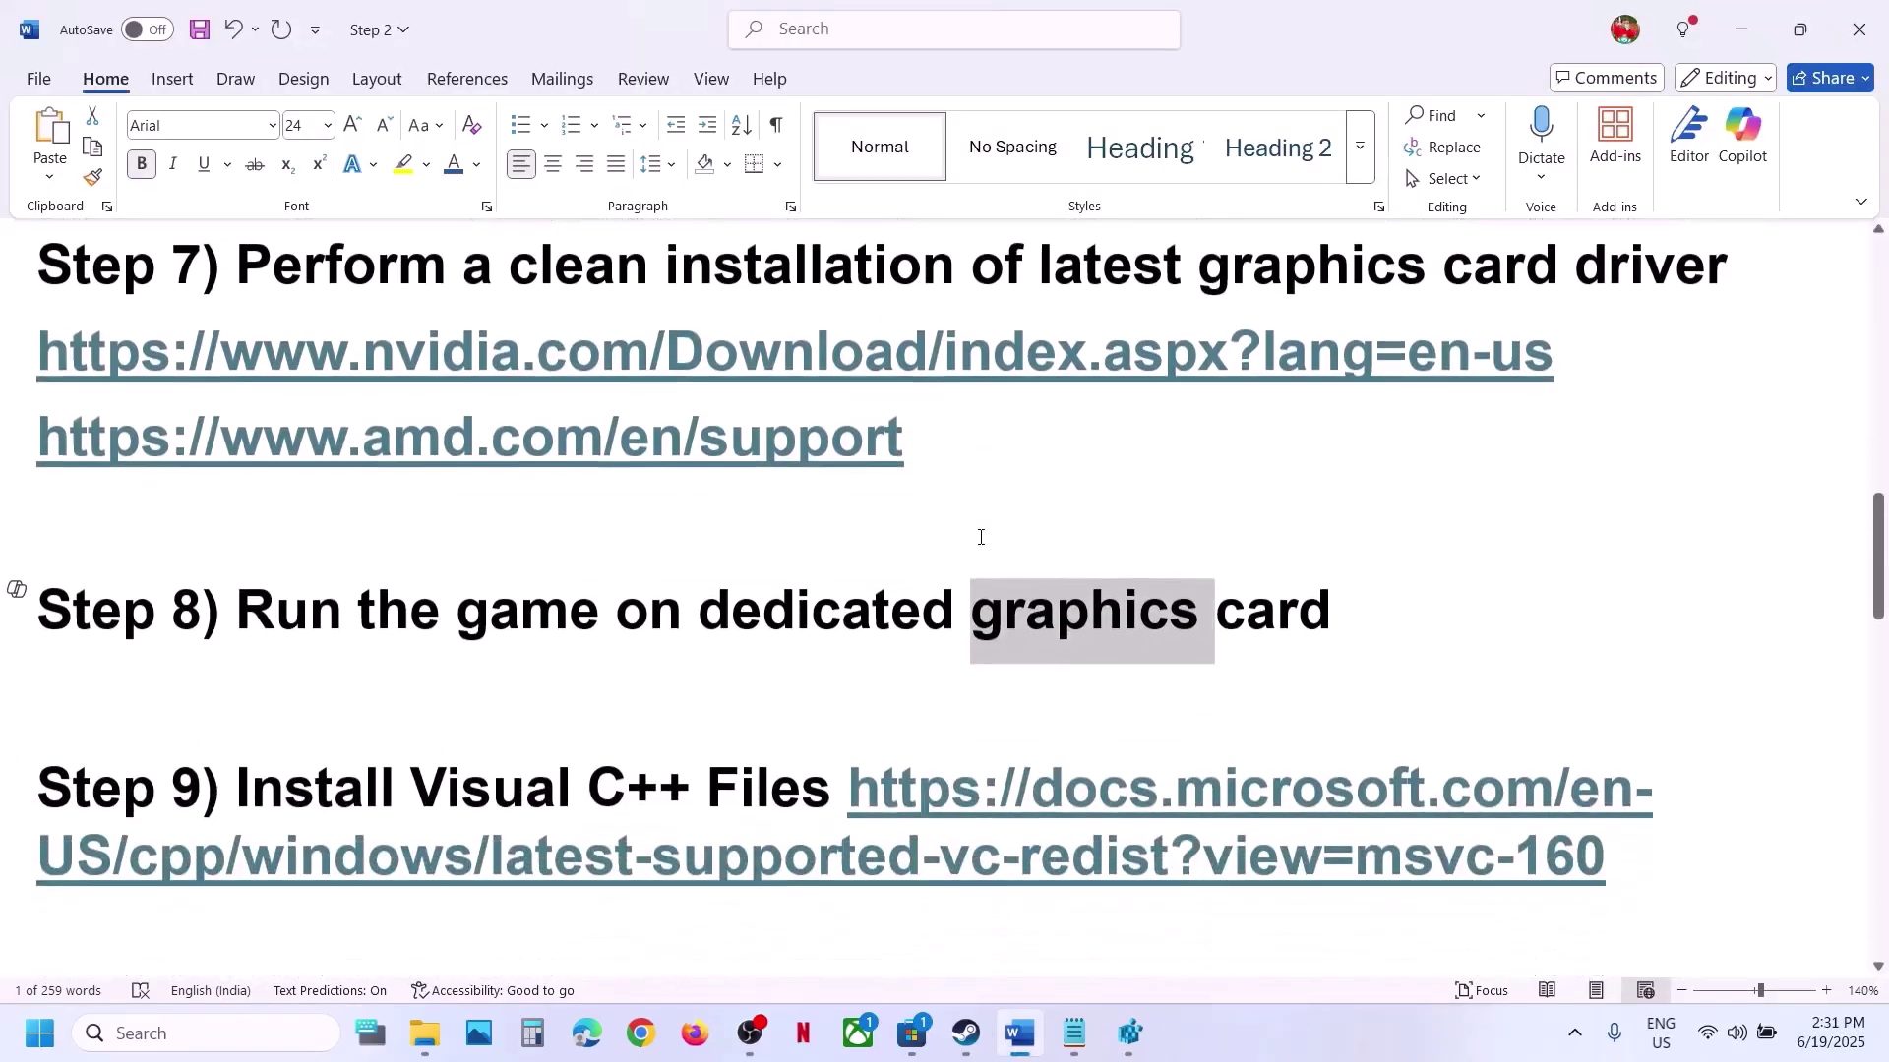
left_click_drag(1621, 814, 852, 767)
key("ctrl+c")
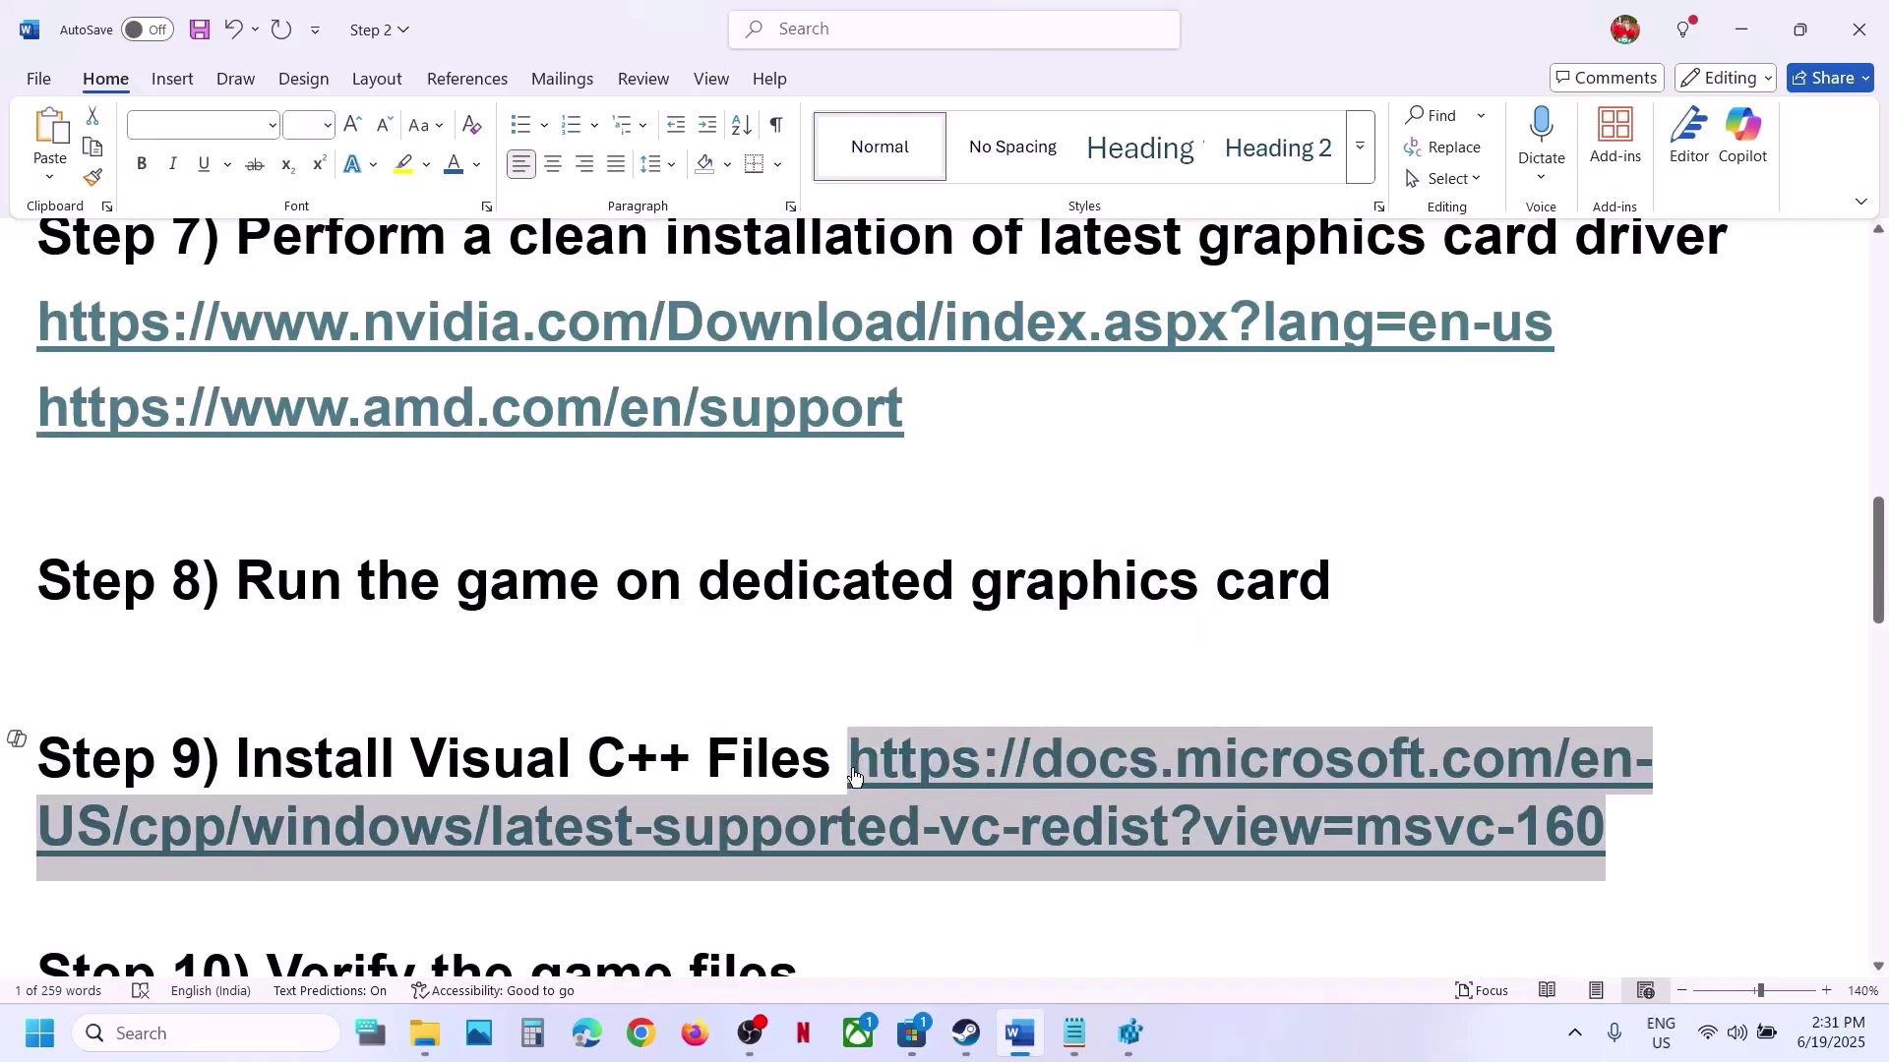
left_click(626, 1058)
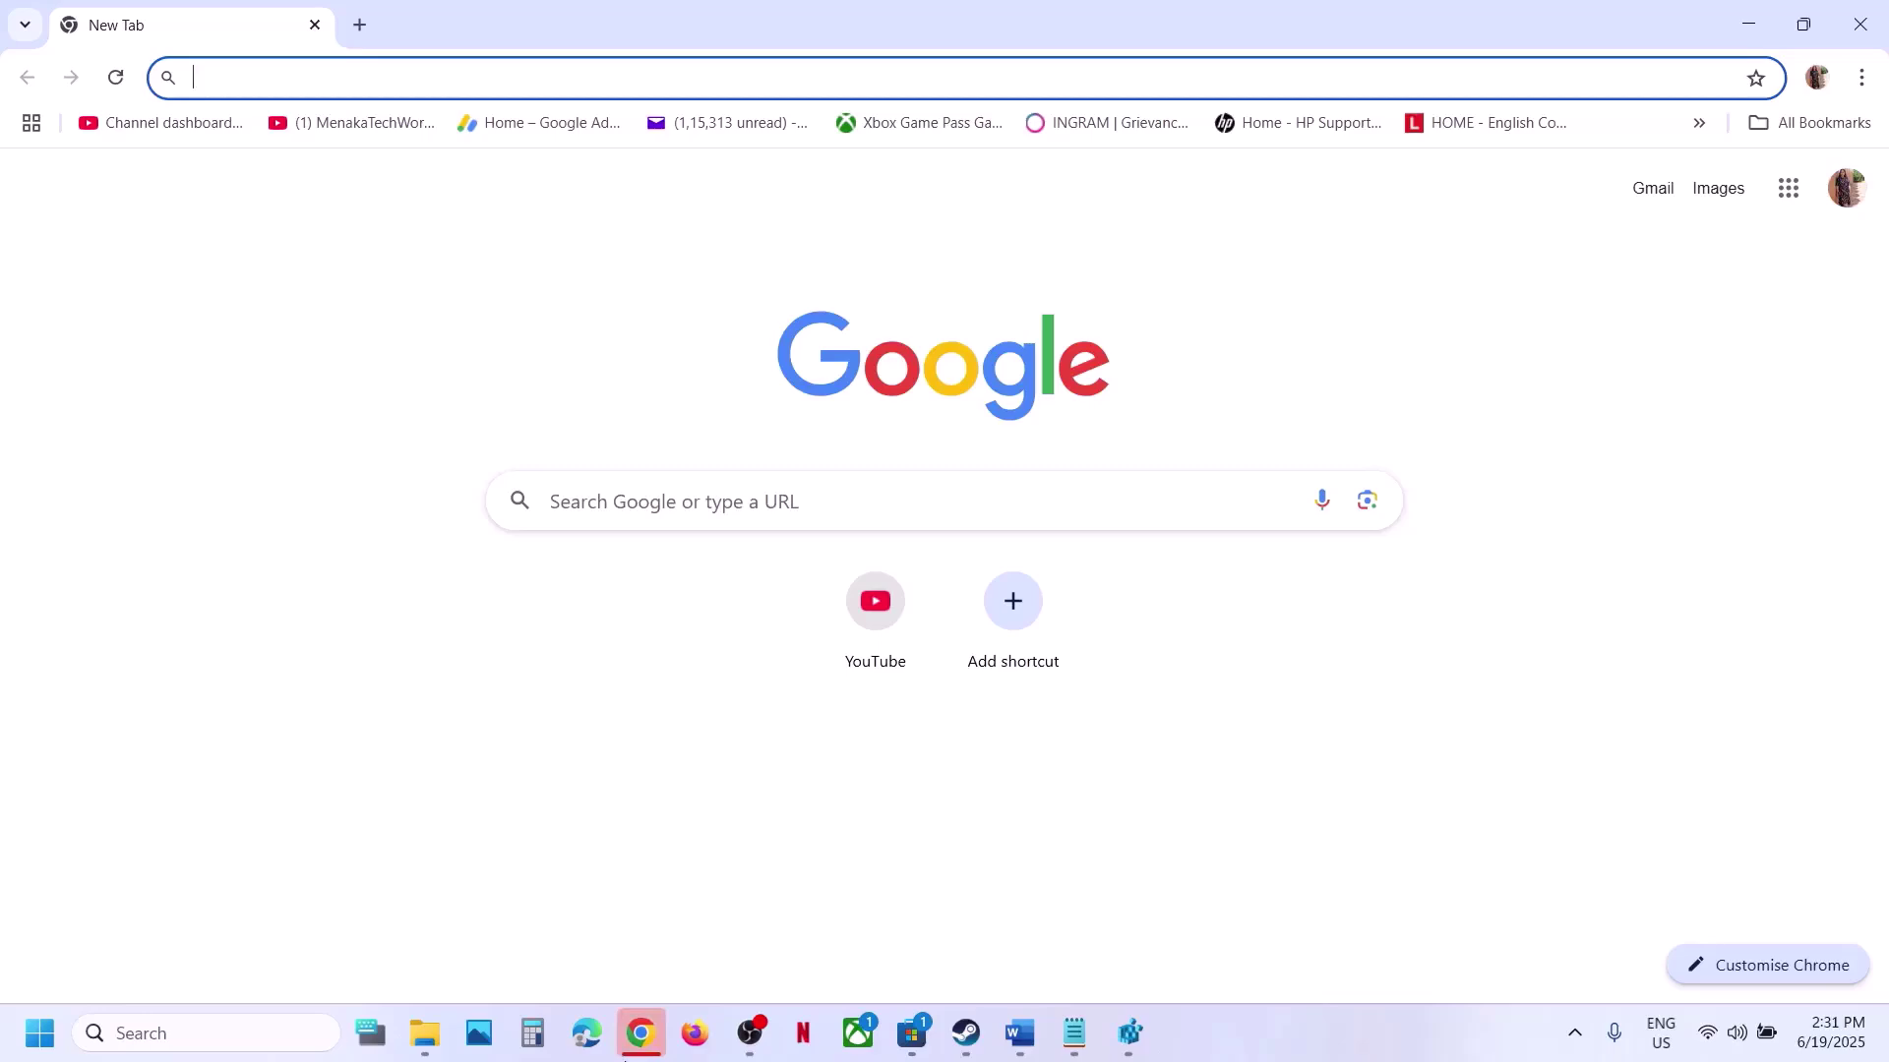
left_click(361, 25)
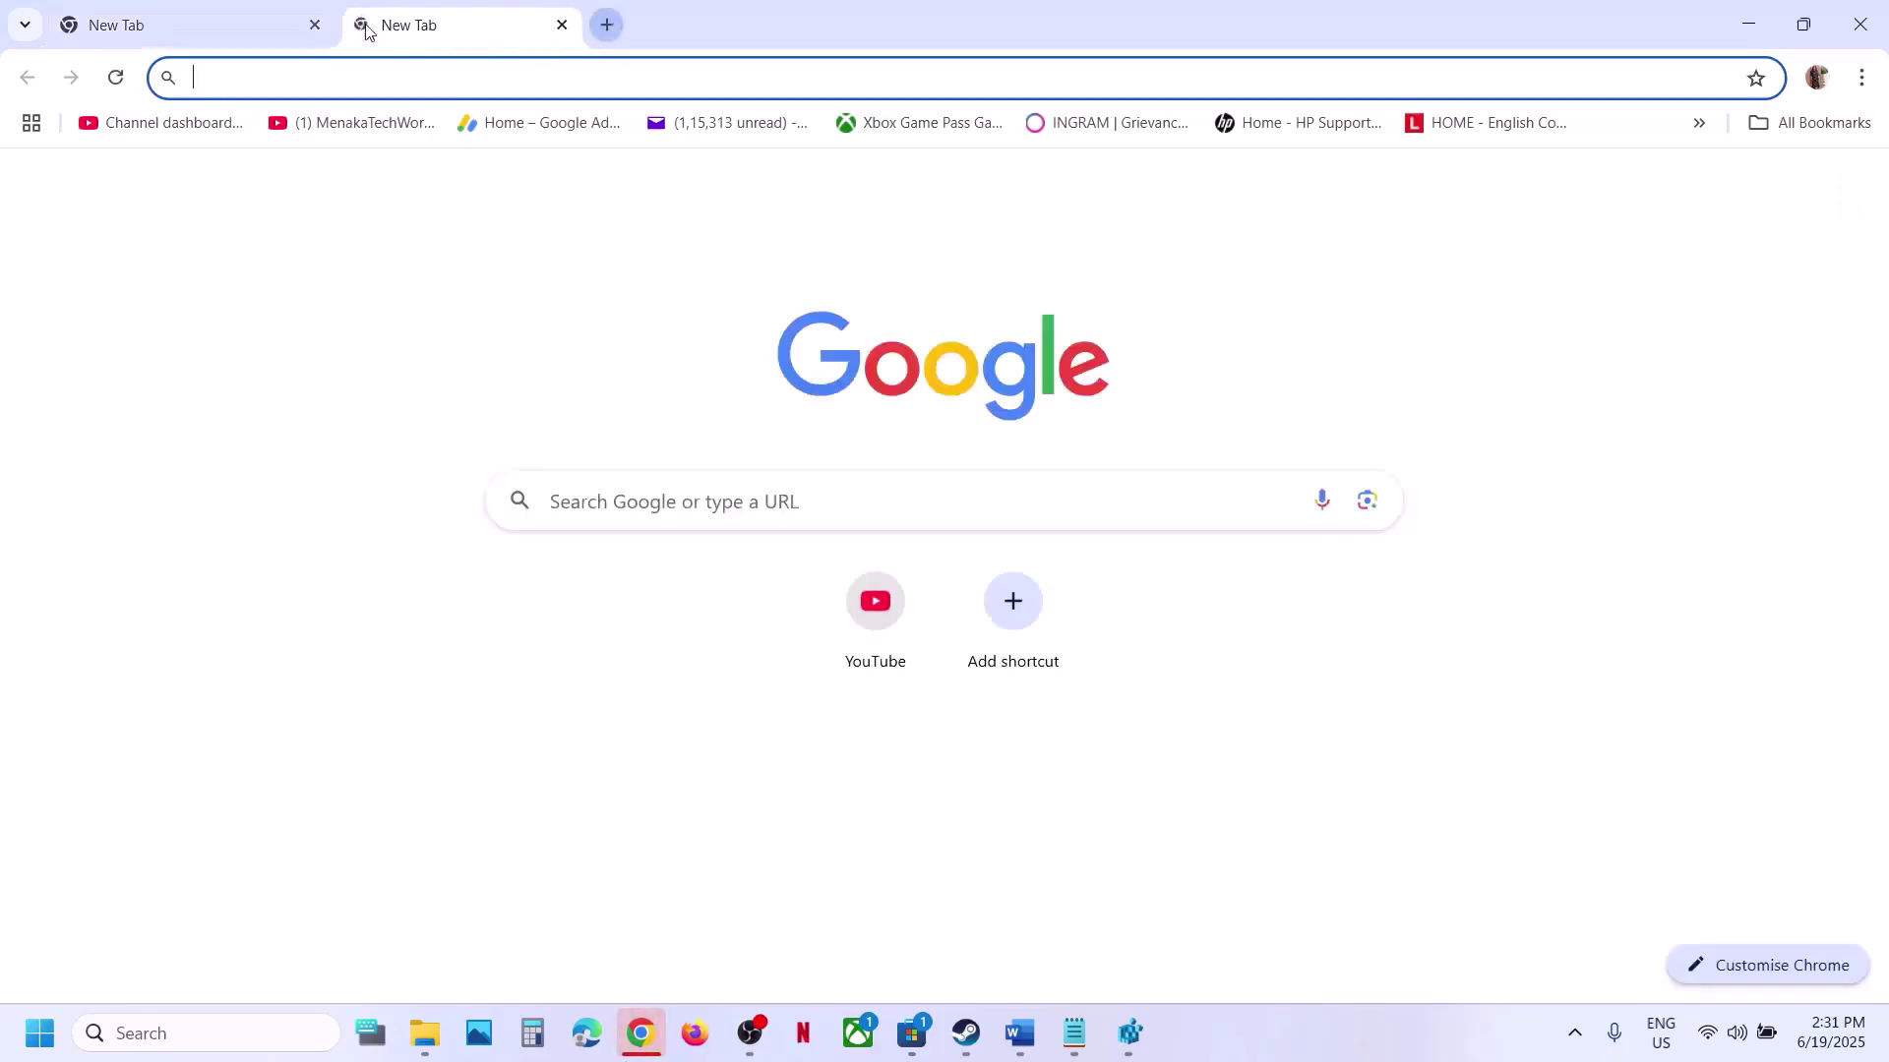
key("ctrl+v")
key("Return")
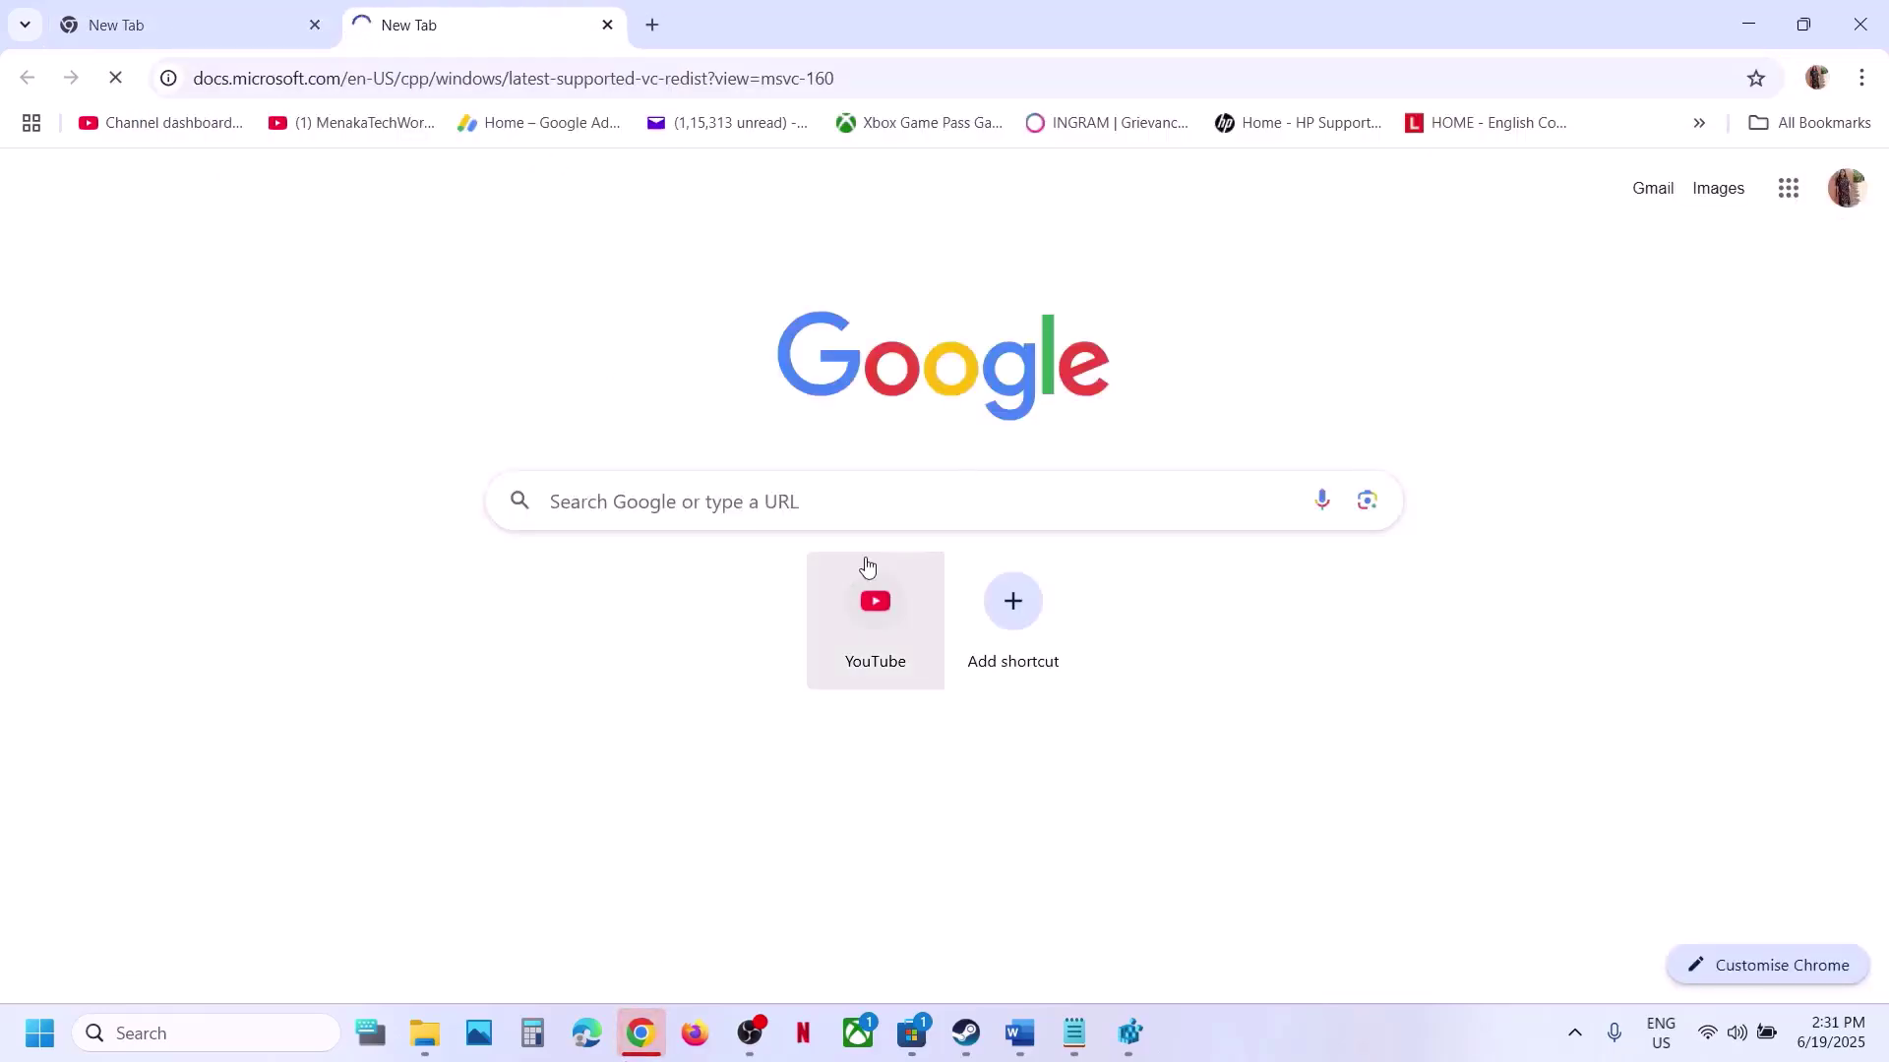
Download the latest X86 Visual C++ Redistributable, start its repair and allow it to make changes to the device
scroll(865, 564, "down", 10)
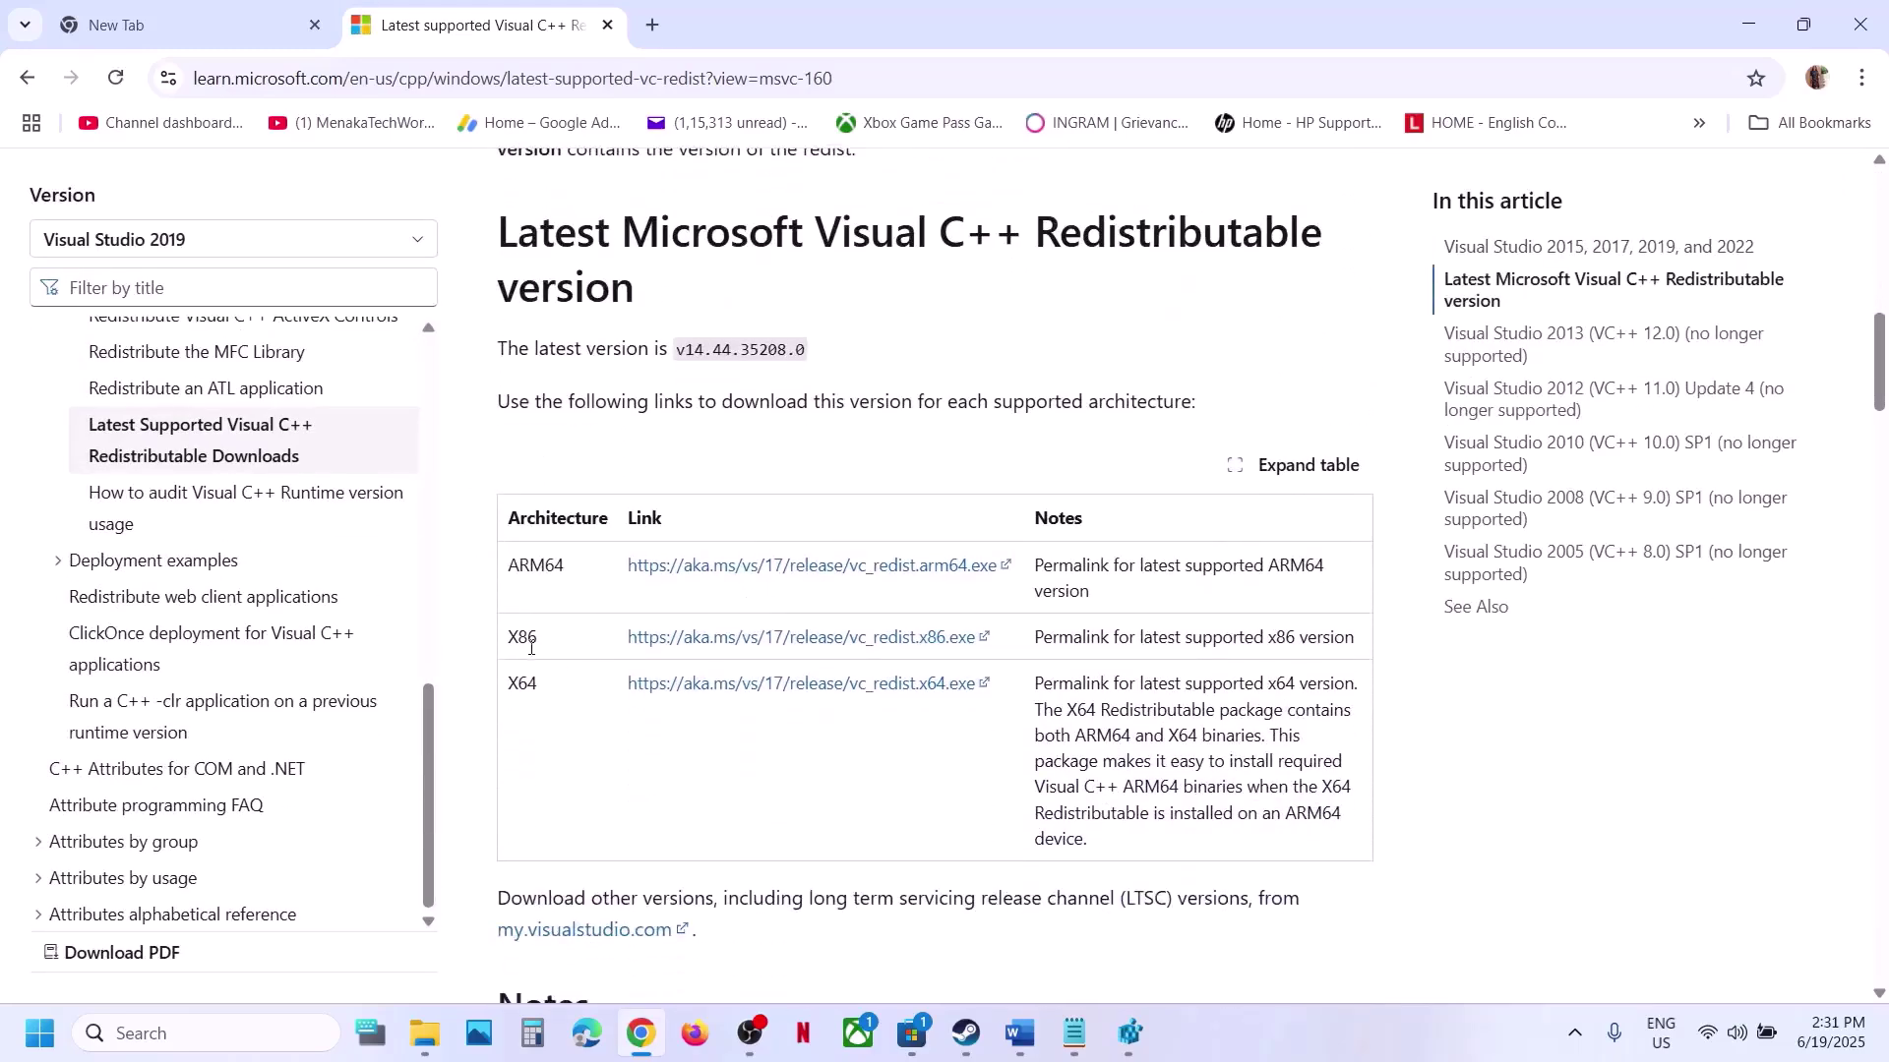
left_click(536, 689)
left_click(752, 638)
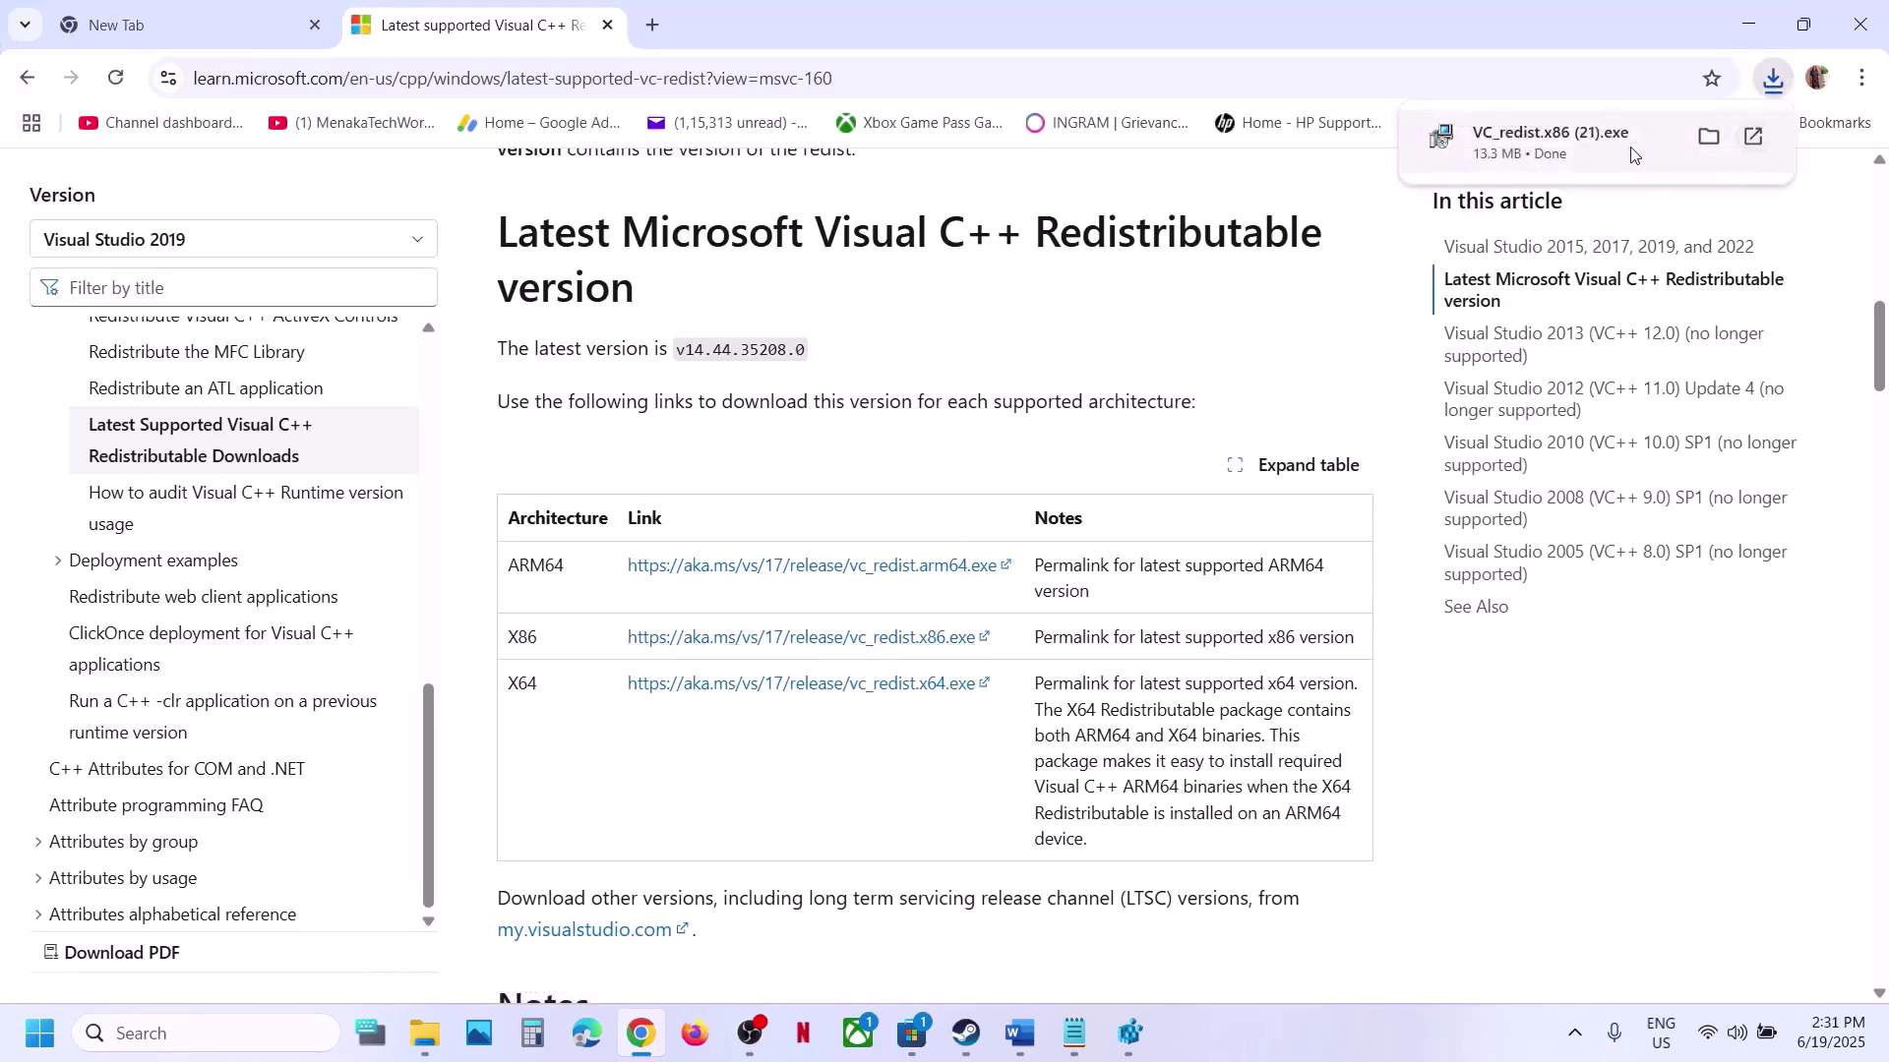
left_click(964, 642)
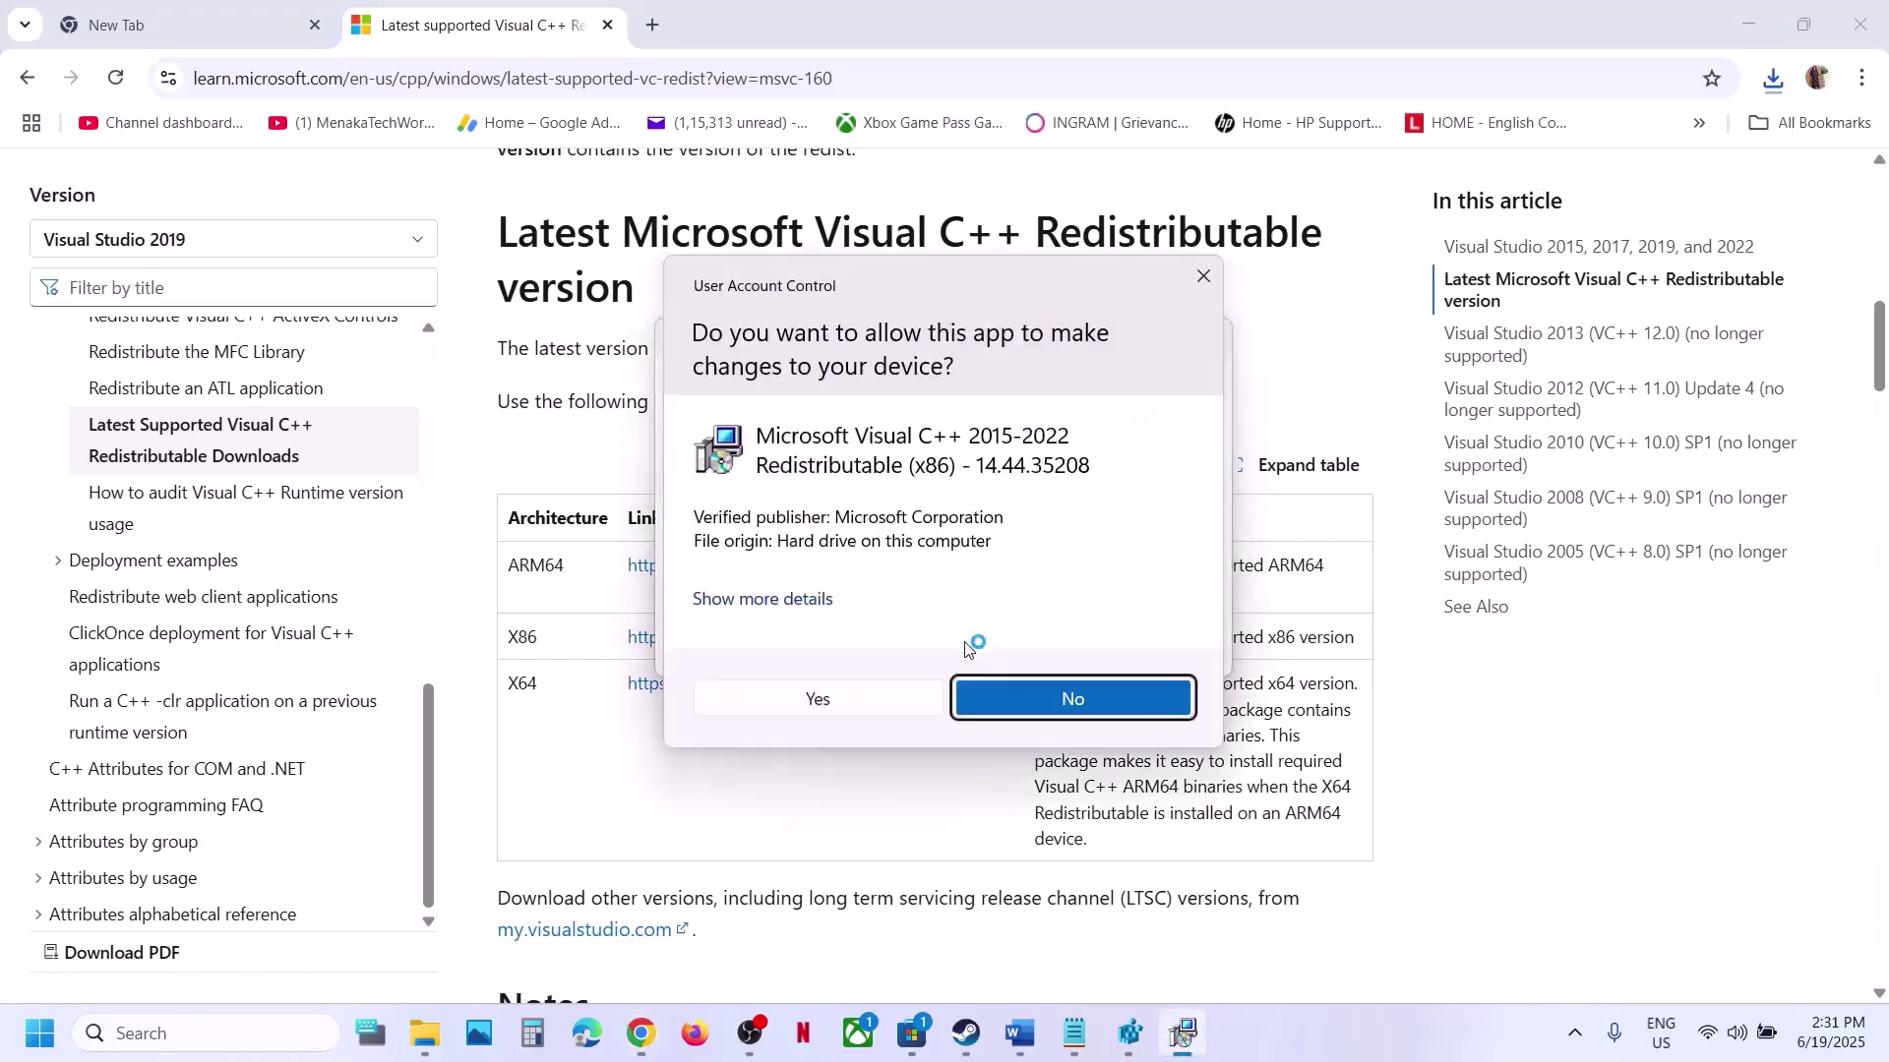
left_click(859, 699)
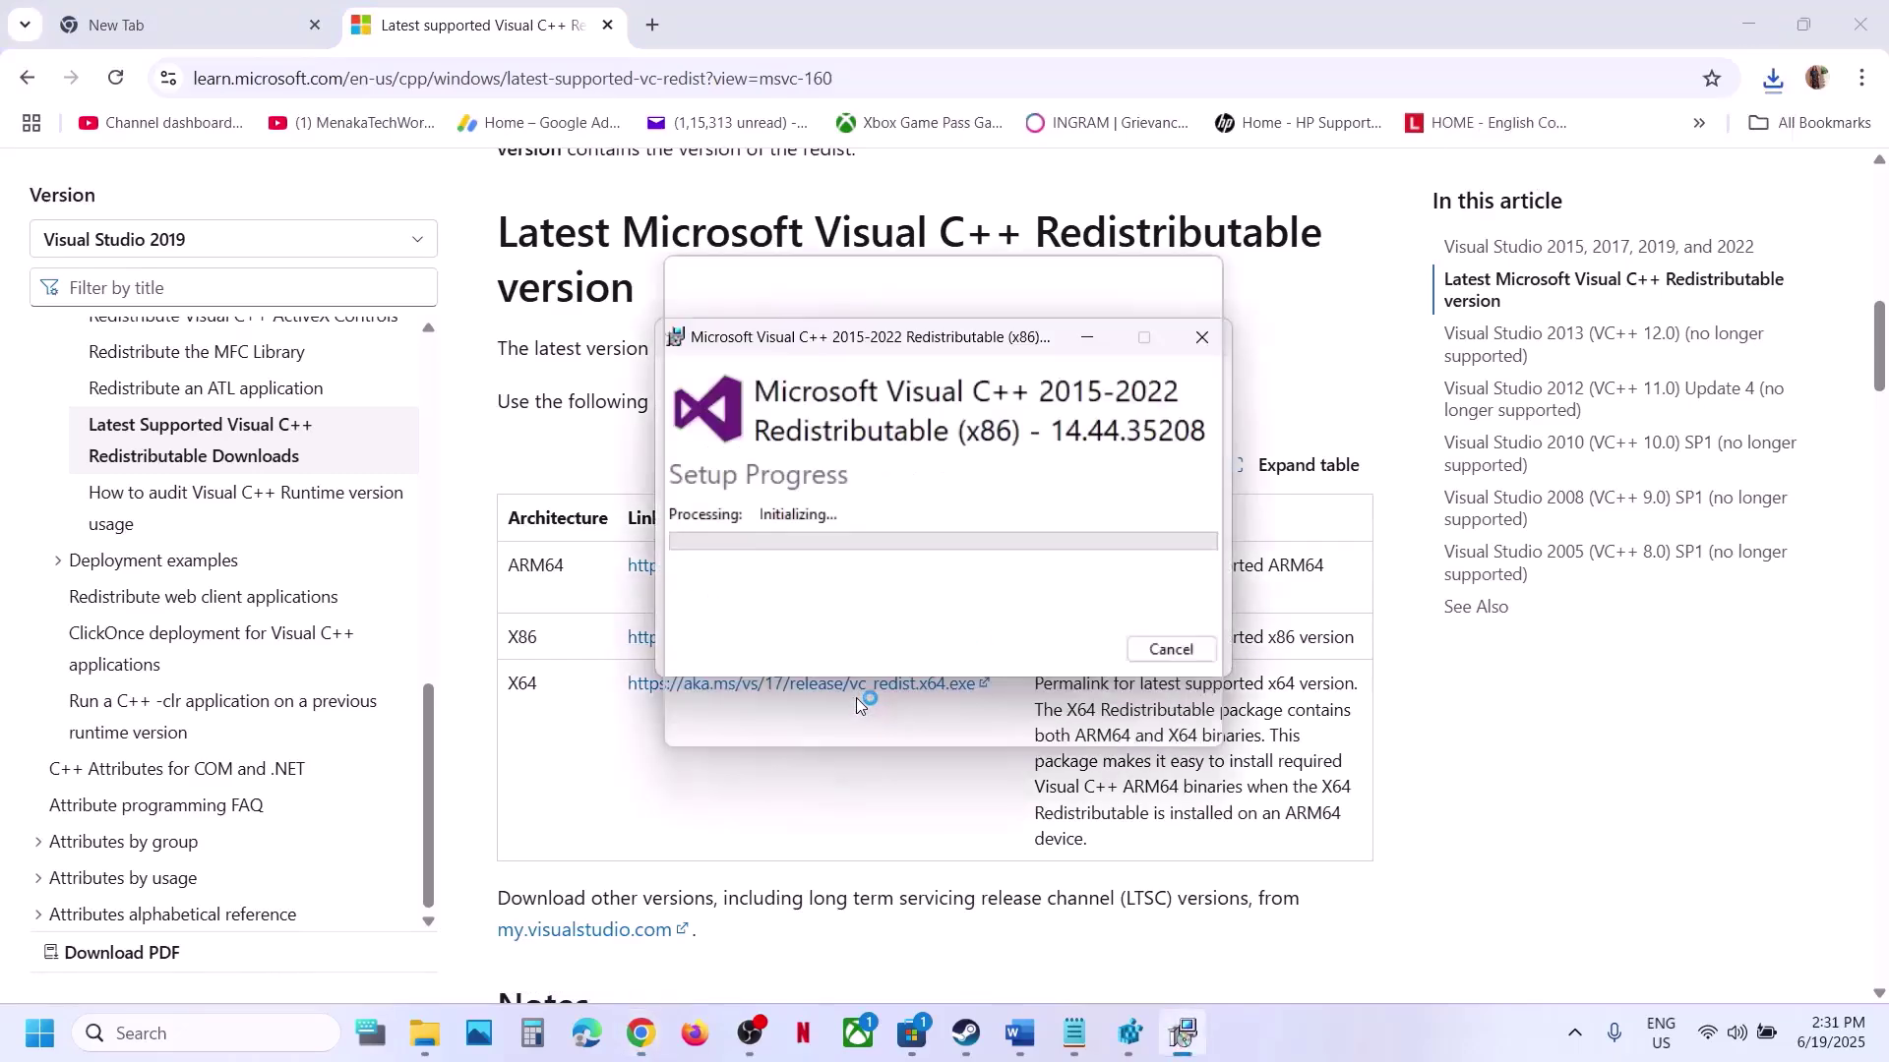
Download the latest X64 Visual C++ Redistributable, start its repair and allow it to make changes to the device
double_click(526, 694)
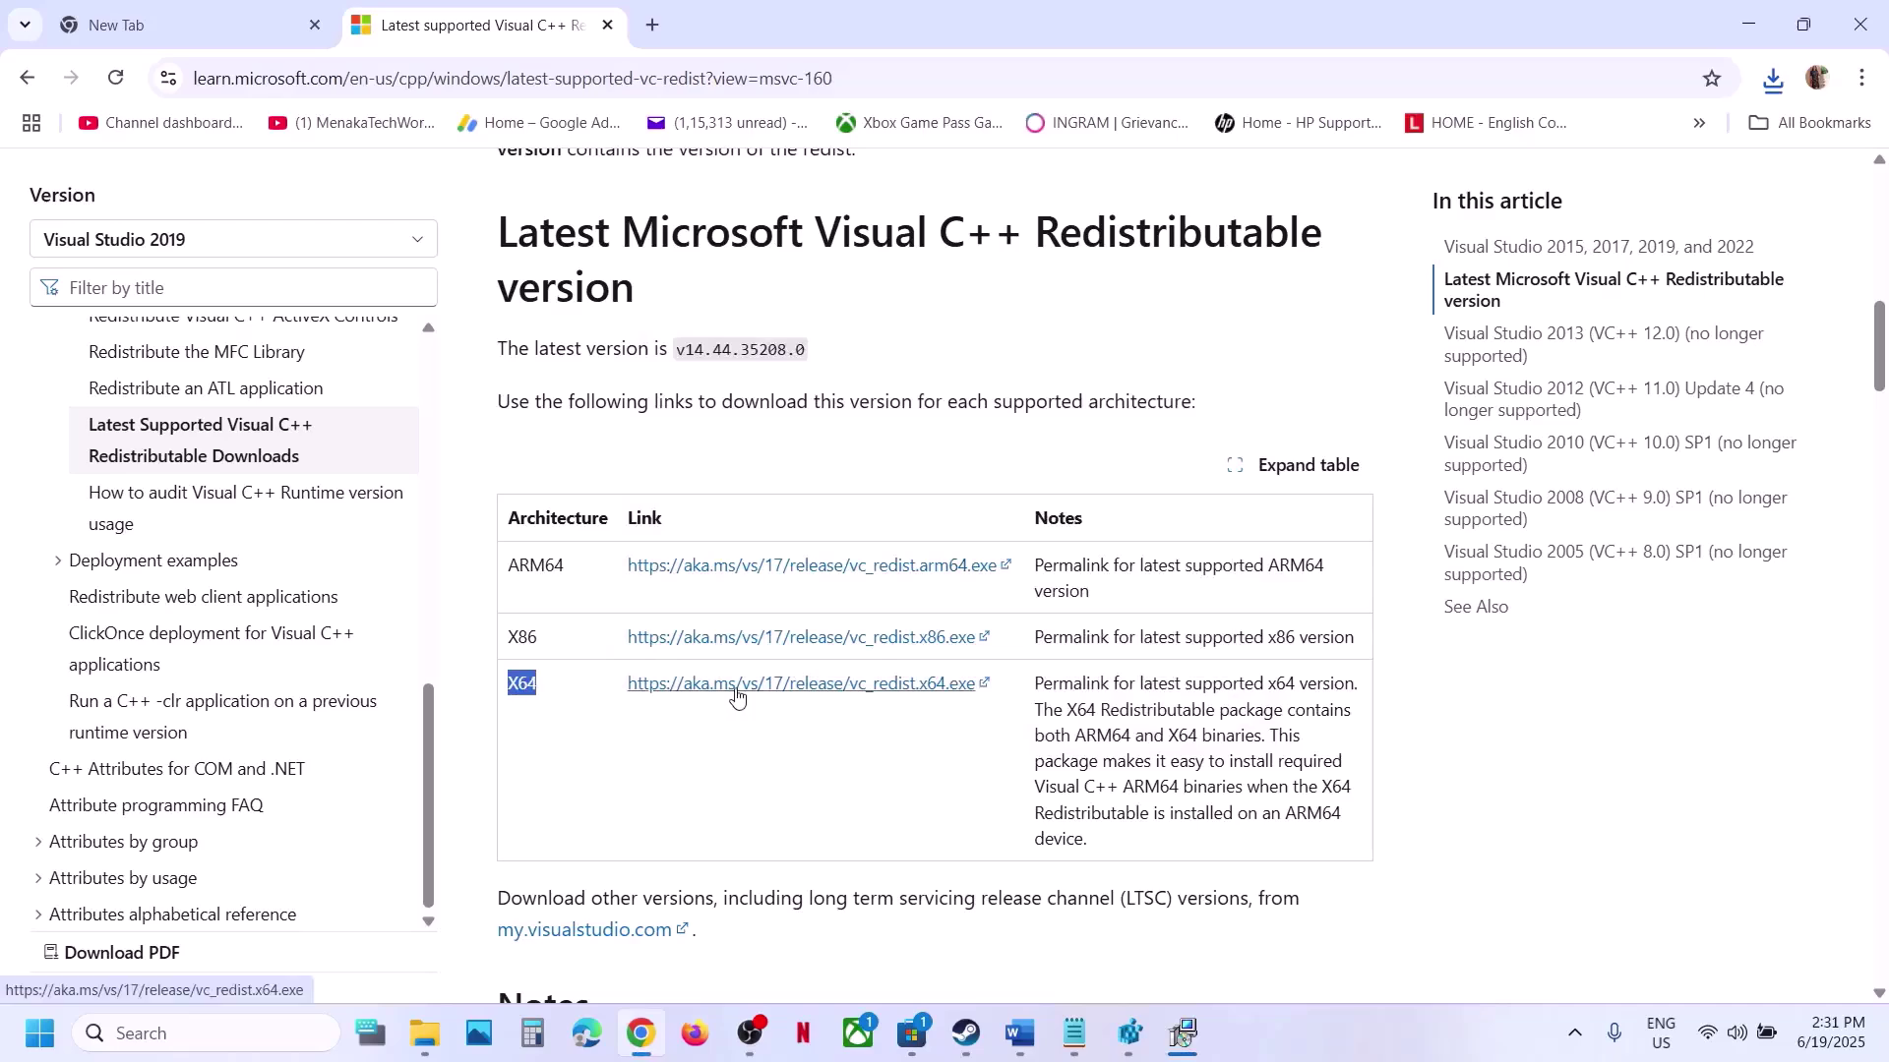
left_click(1771, 80)
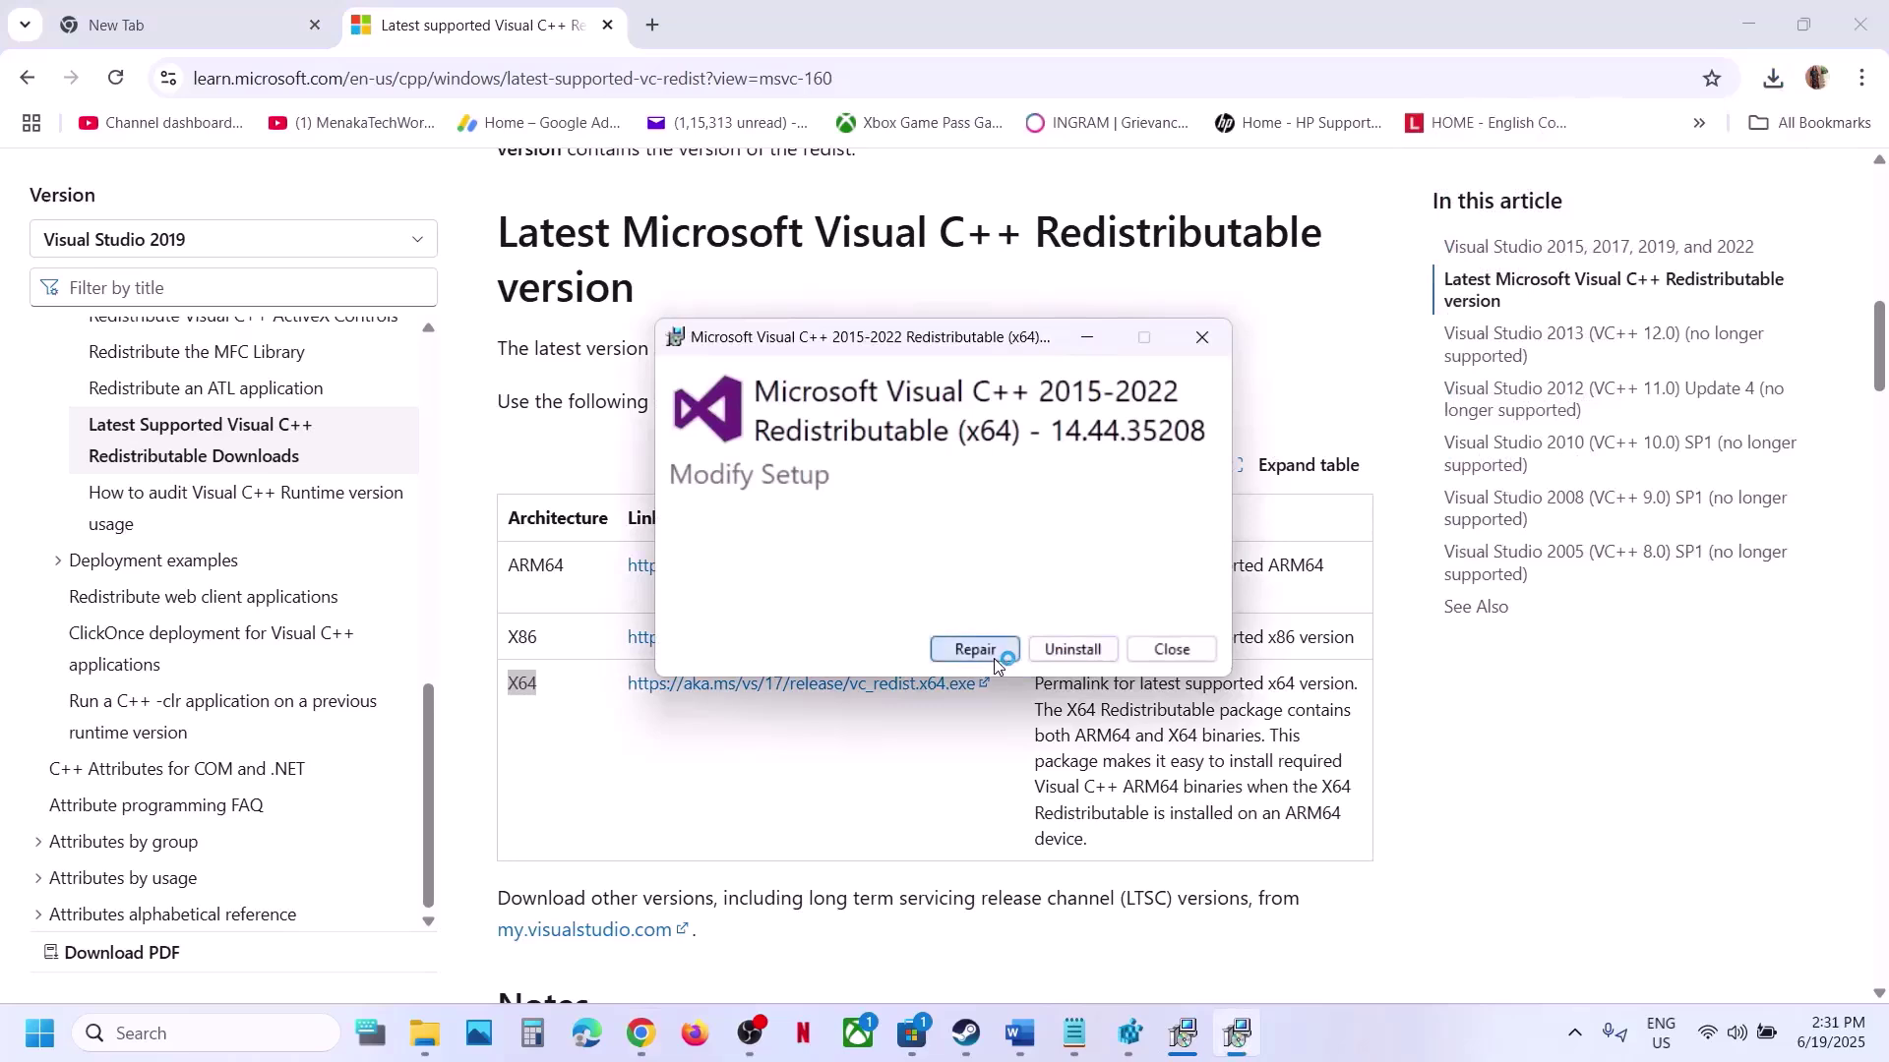
left_click(994, 658)
left_click(844, 713)
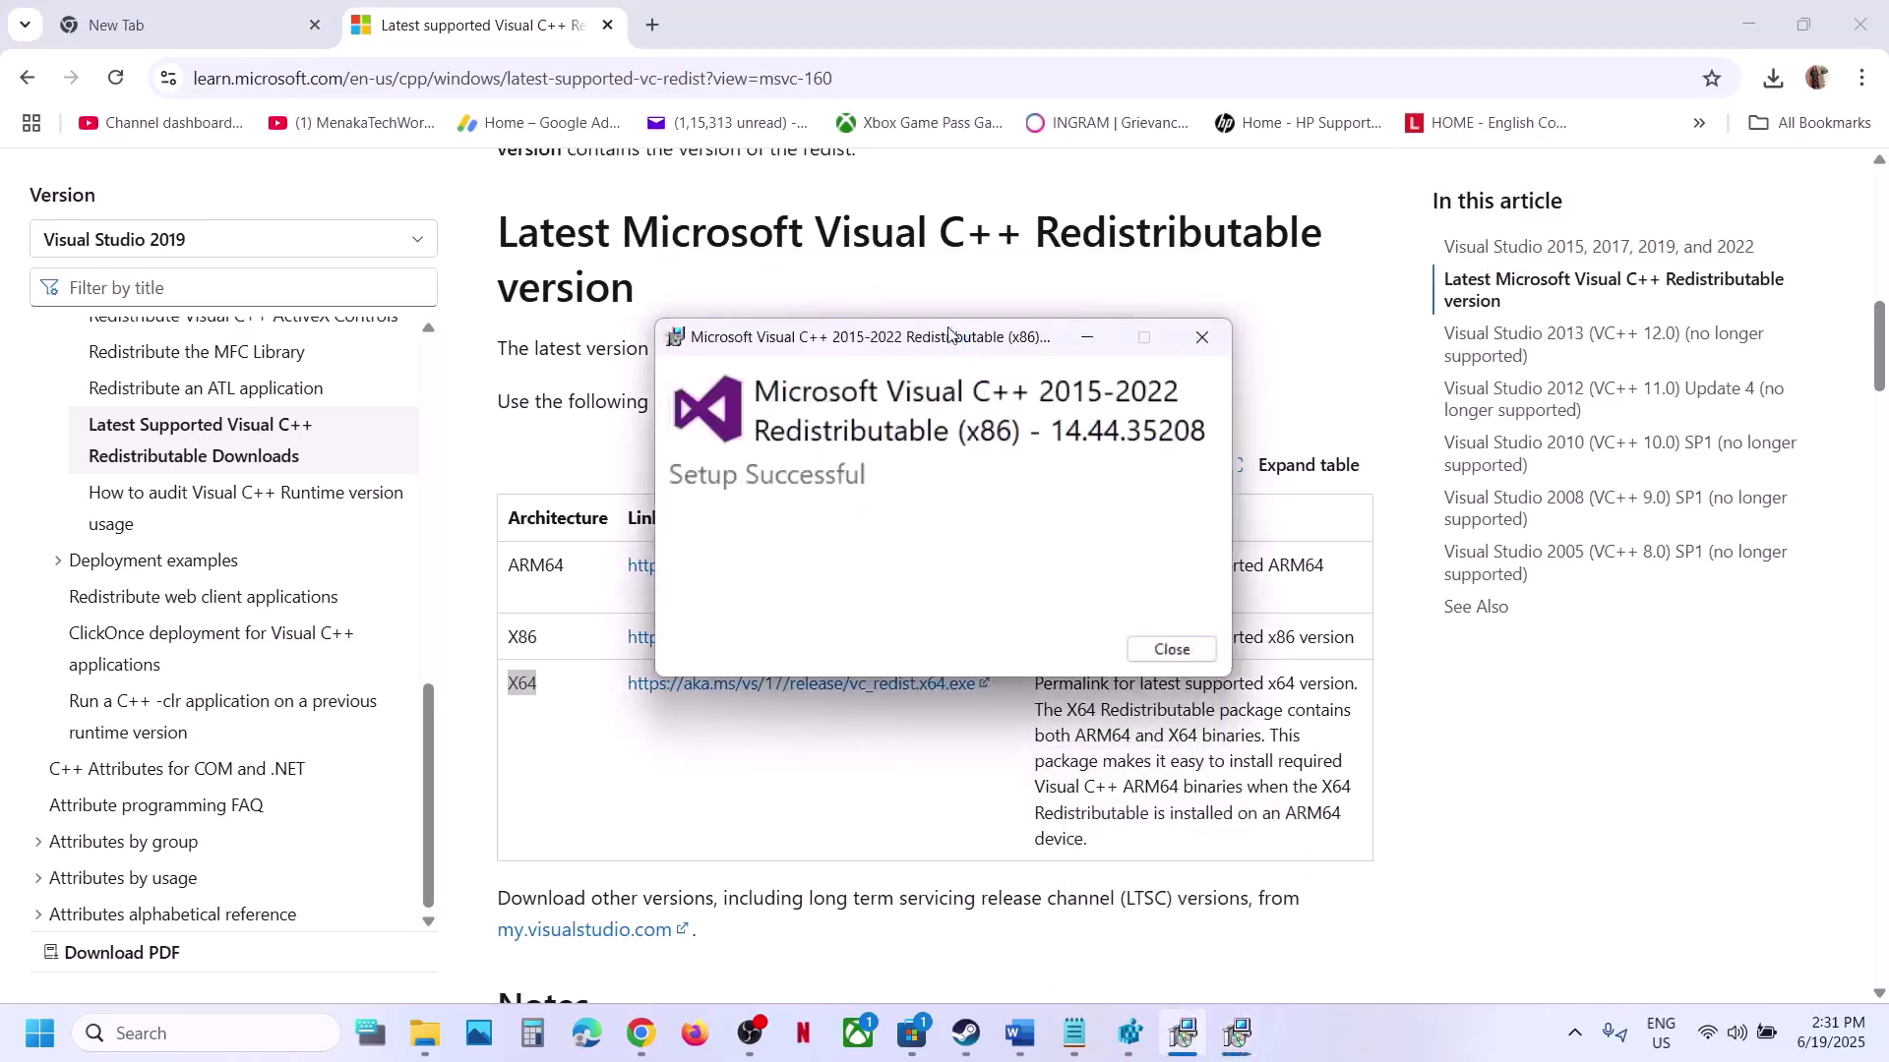
Close the x64 and x86 Visual C++ setup windows and show the Windows power options
left_click_drag(944, 330, 1374, 389)
left_click(1002, 528)
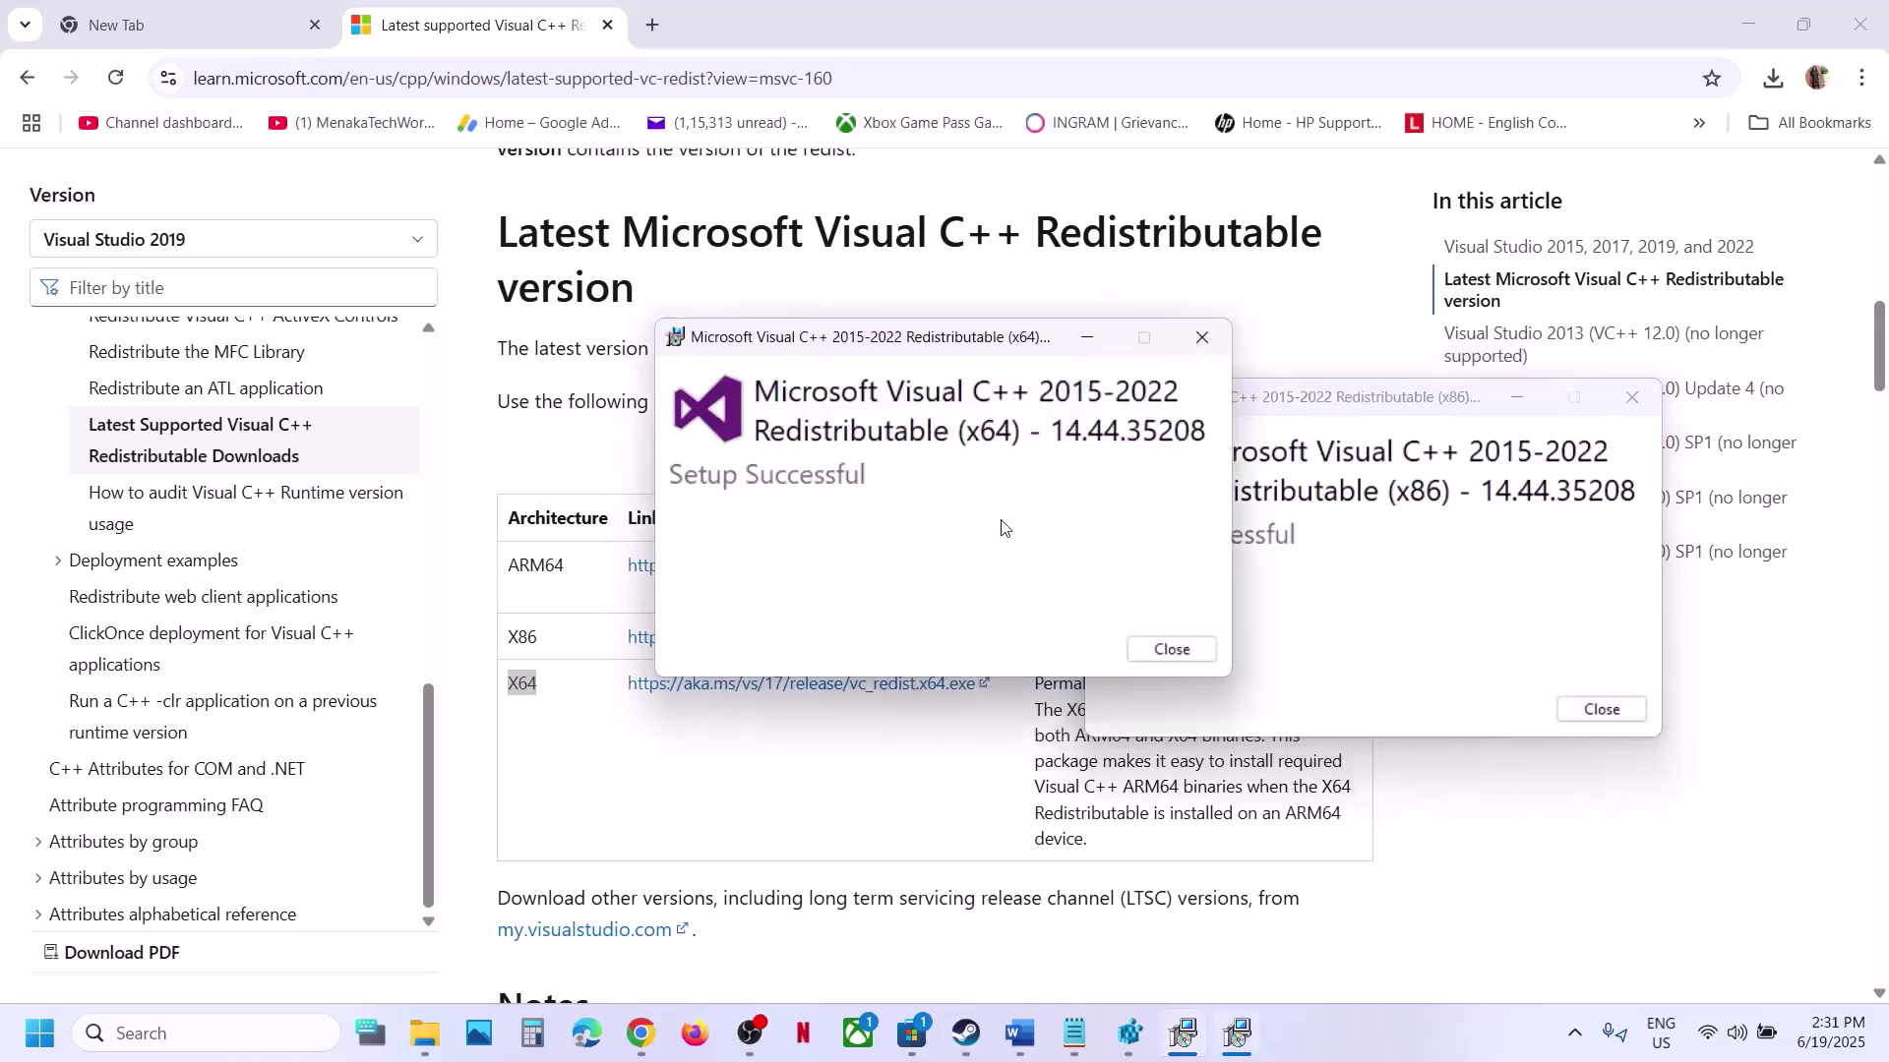
left_click(1158, 645)
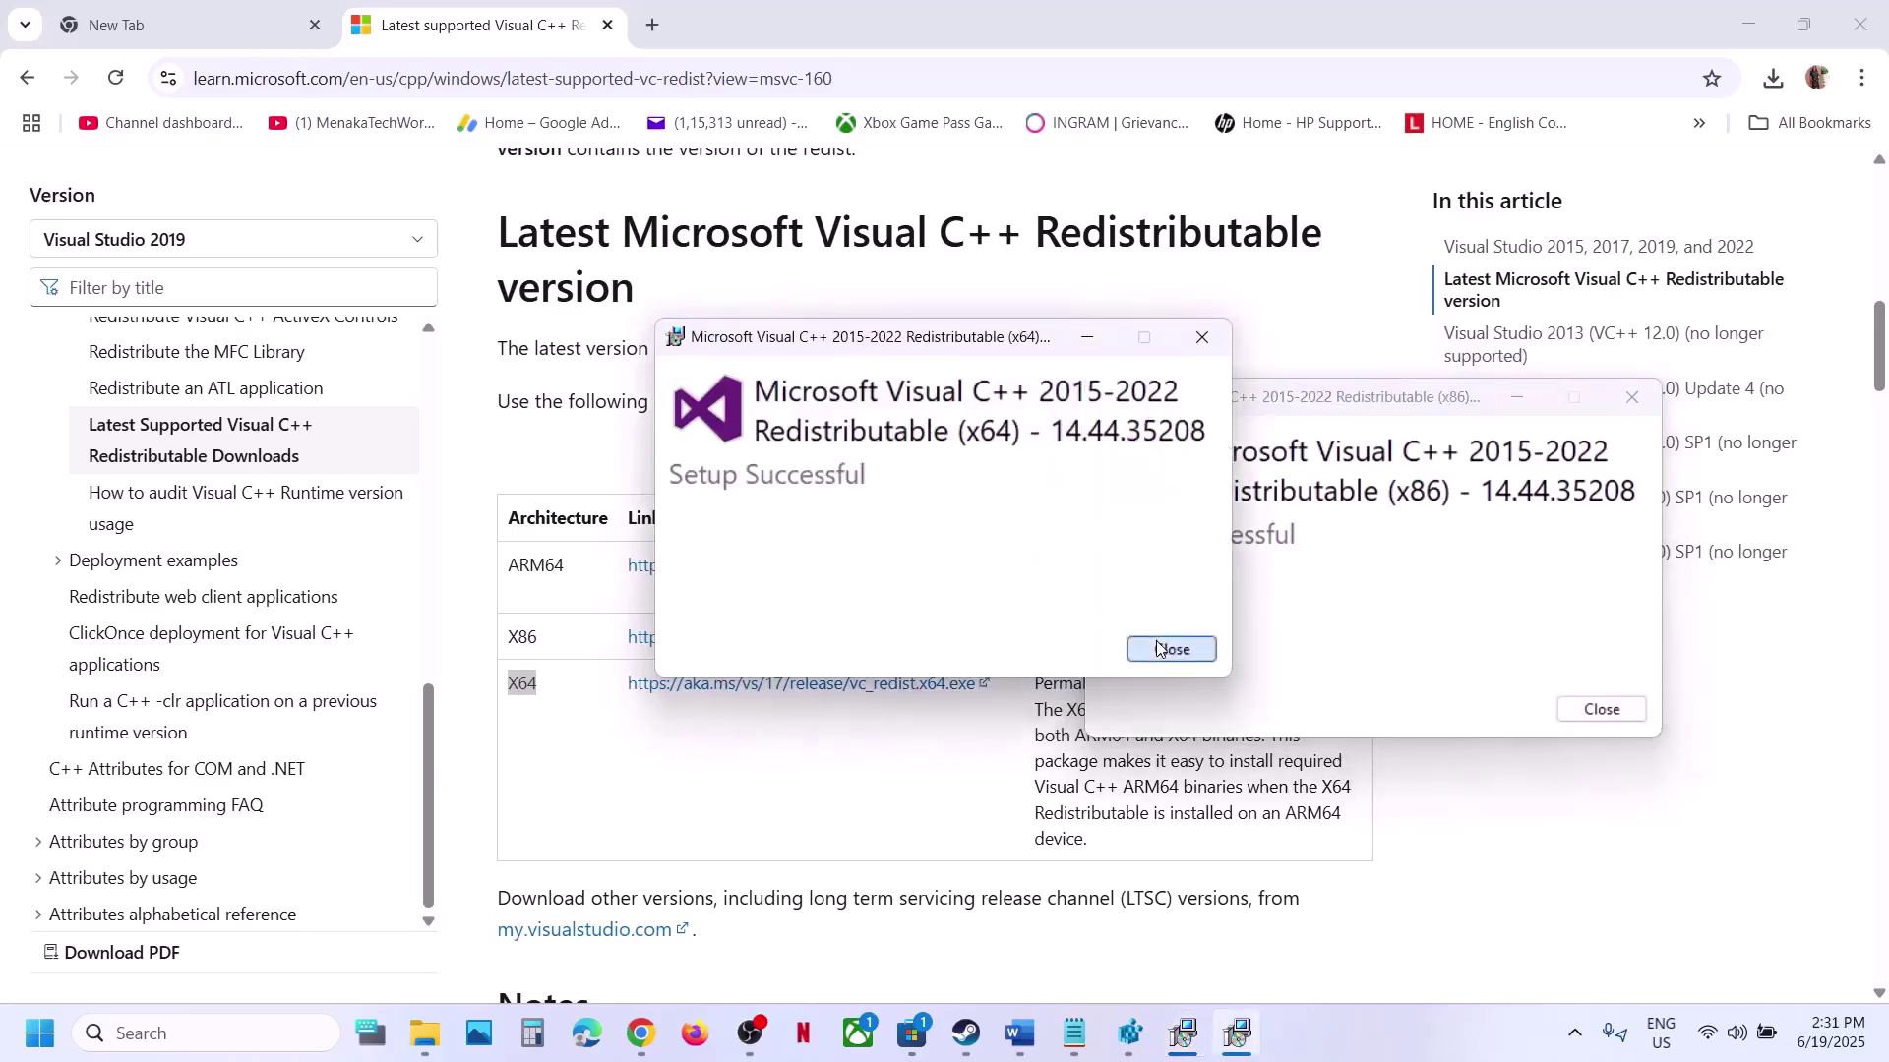
left_click(1605, 717)
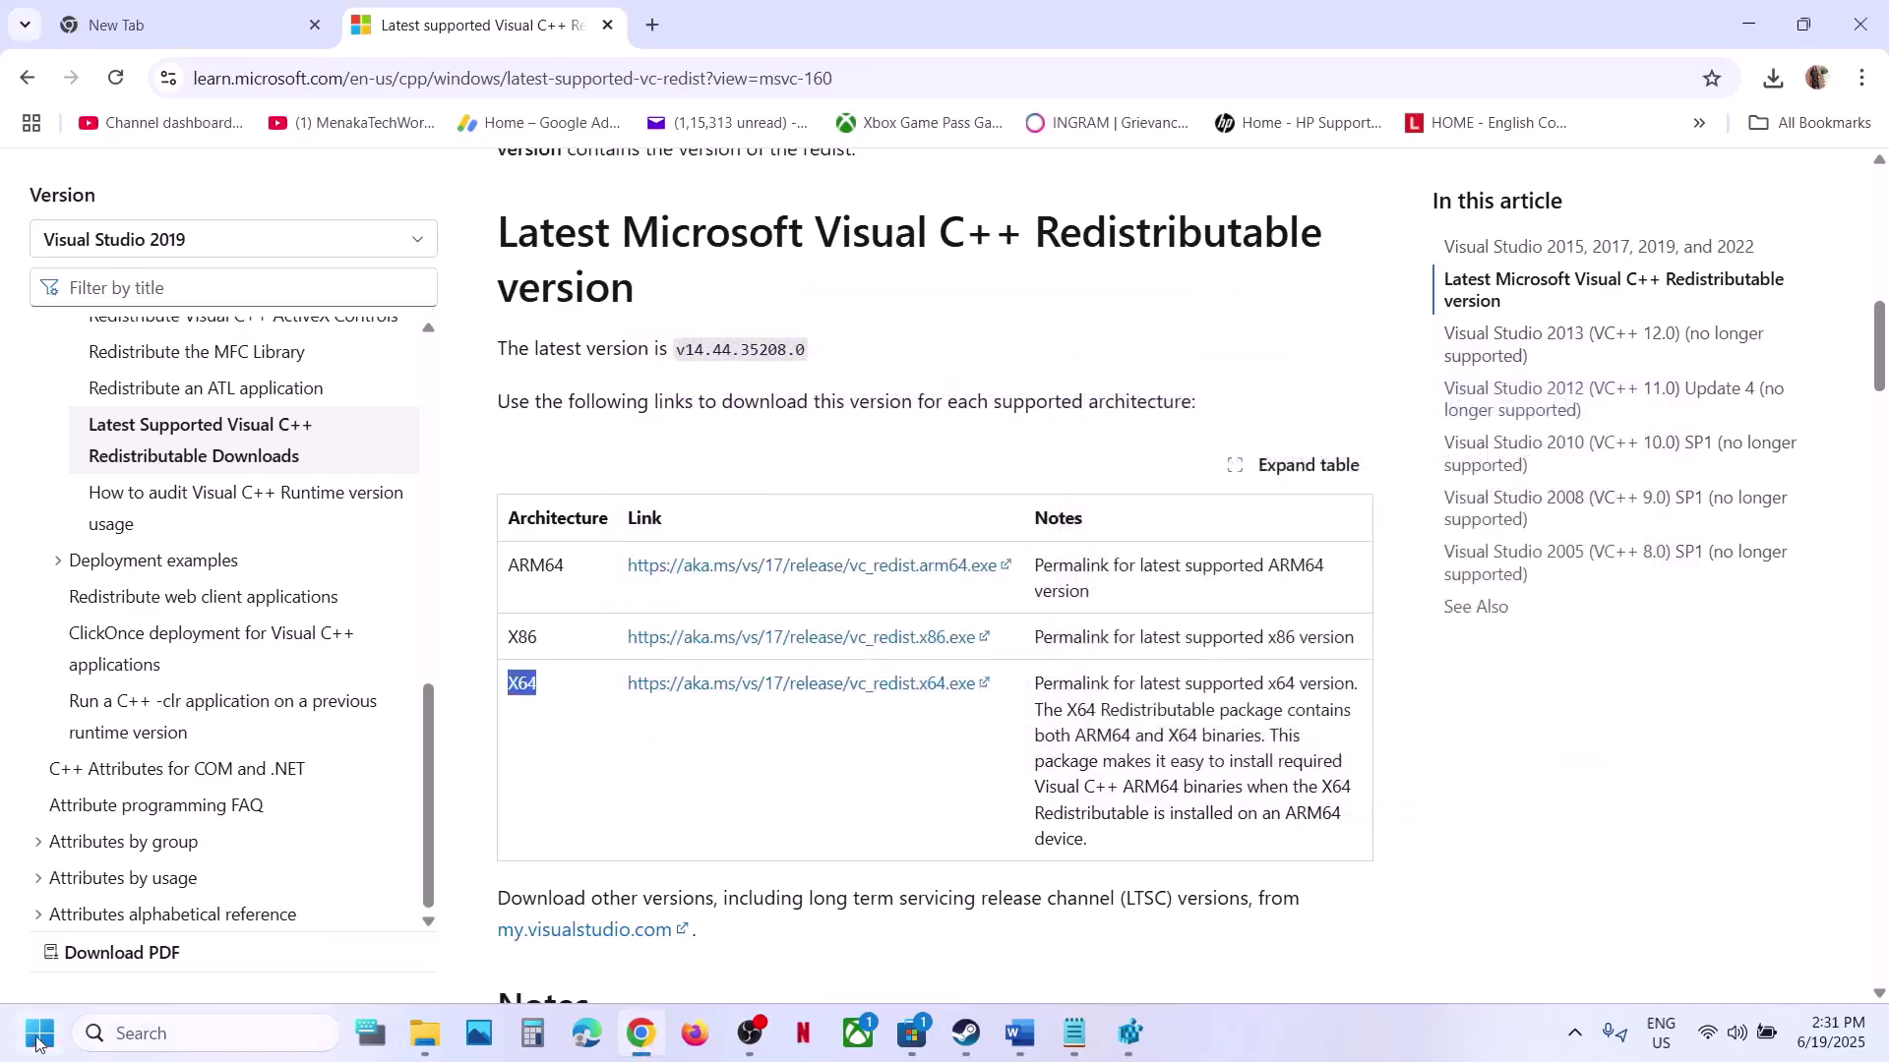
left_click(37, 1036)
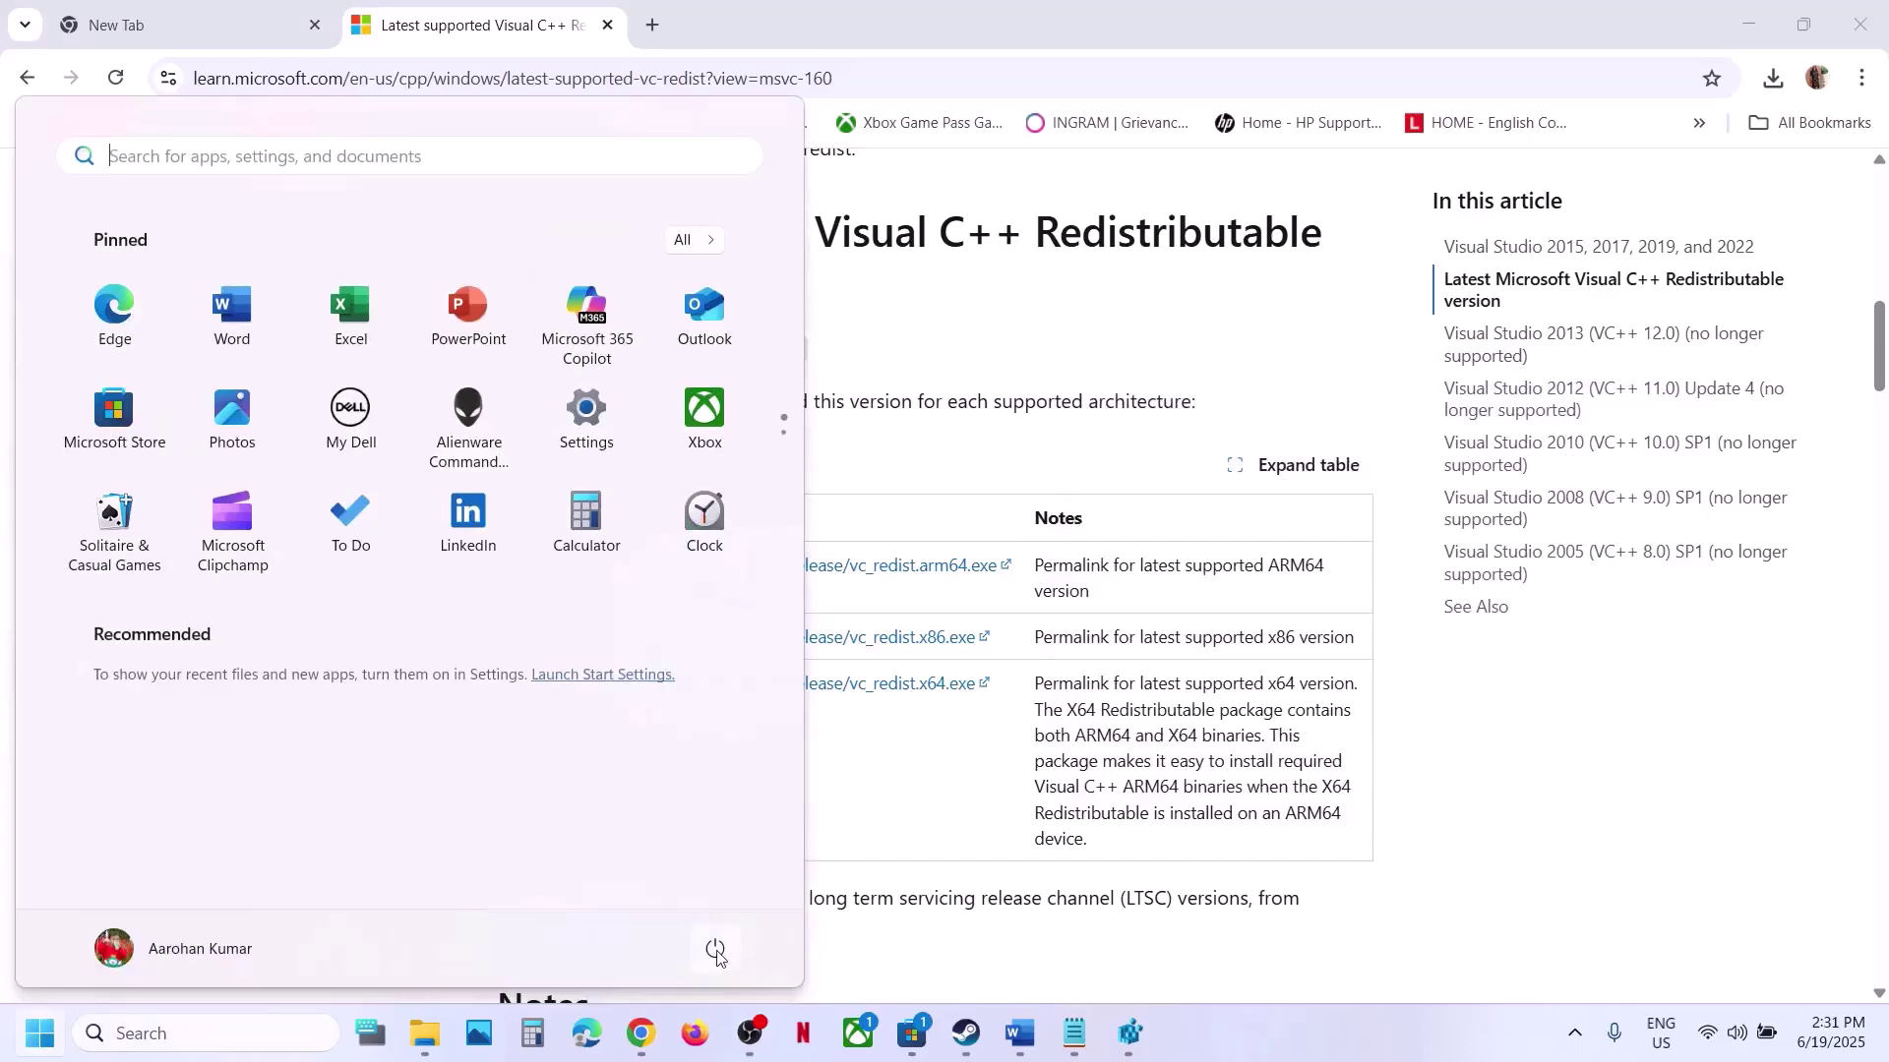
left_click(715, 950)
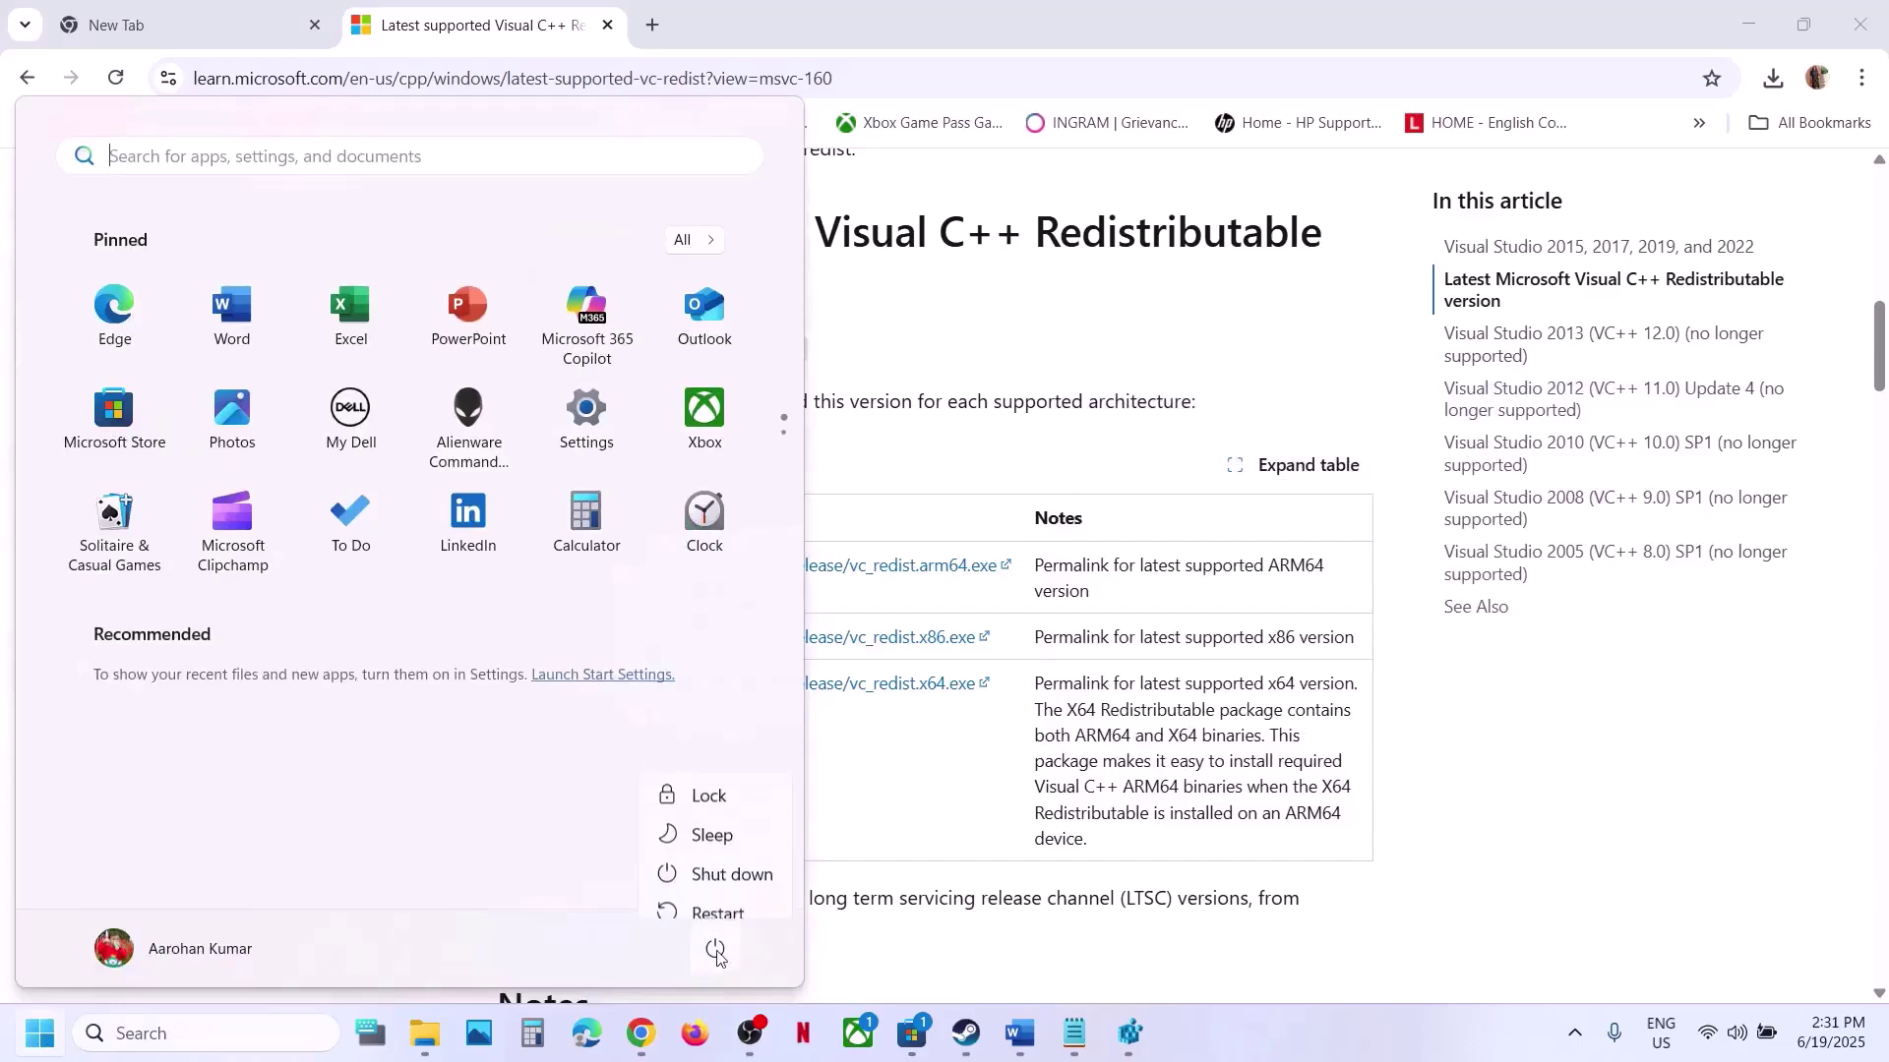
Switch to the Word notes and examine Step 10 about verifying the game files
left_click(962, 1036)
left_click(1019, 1033)
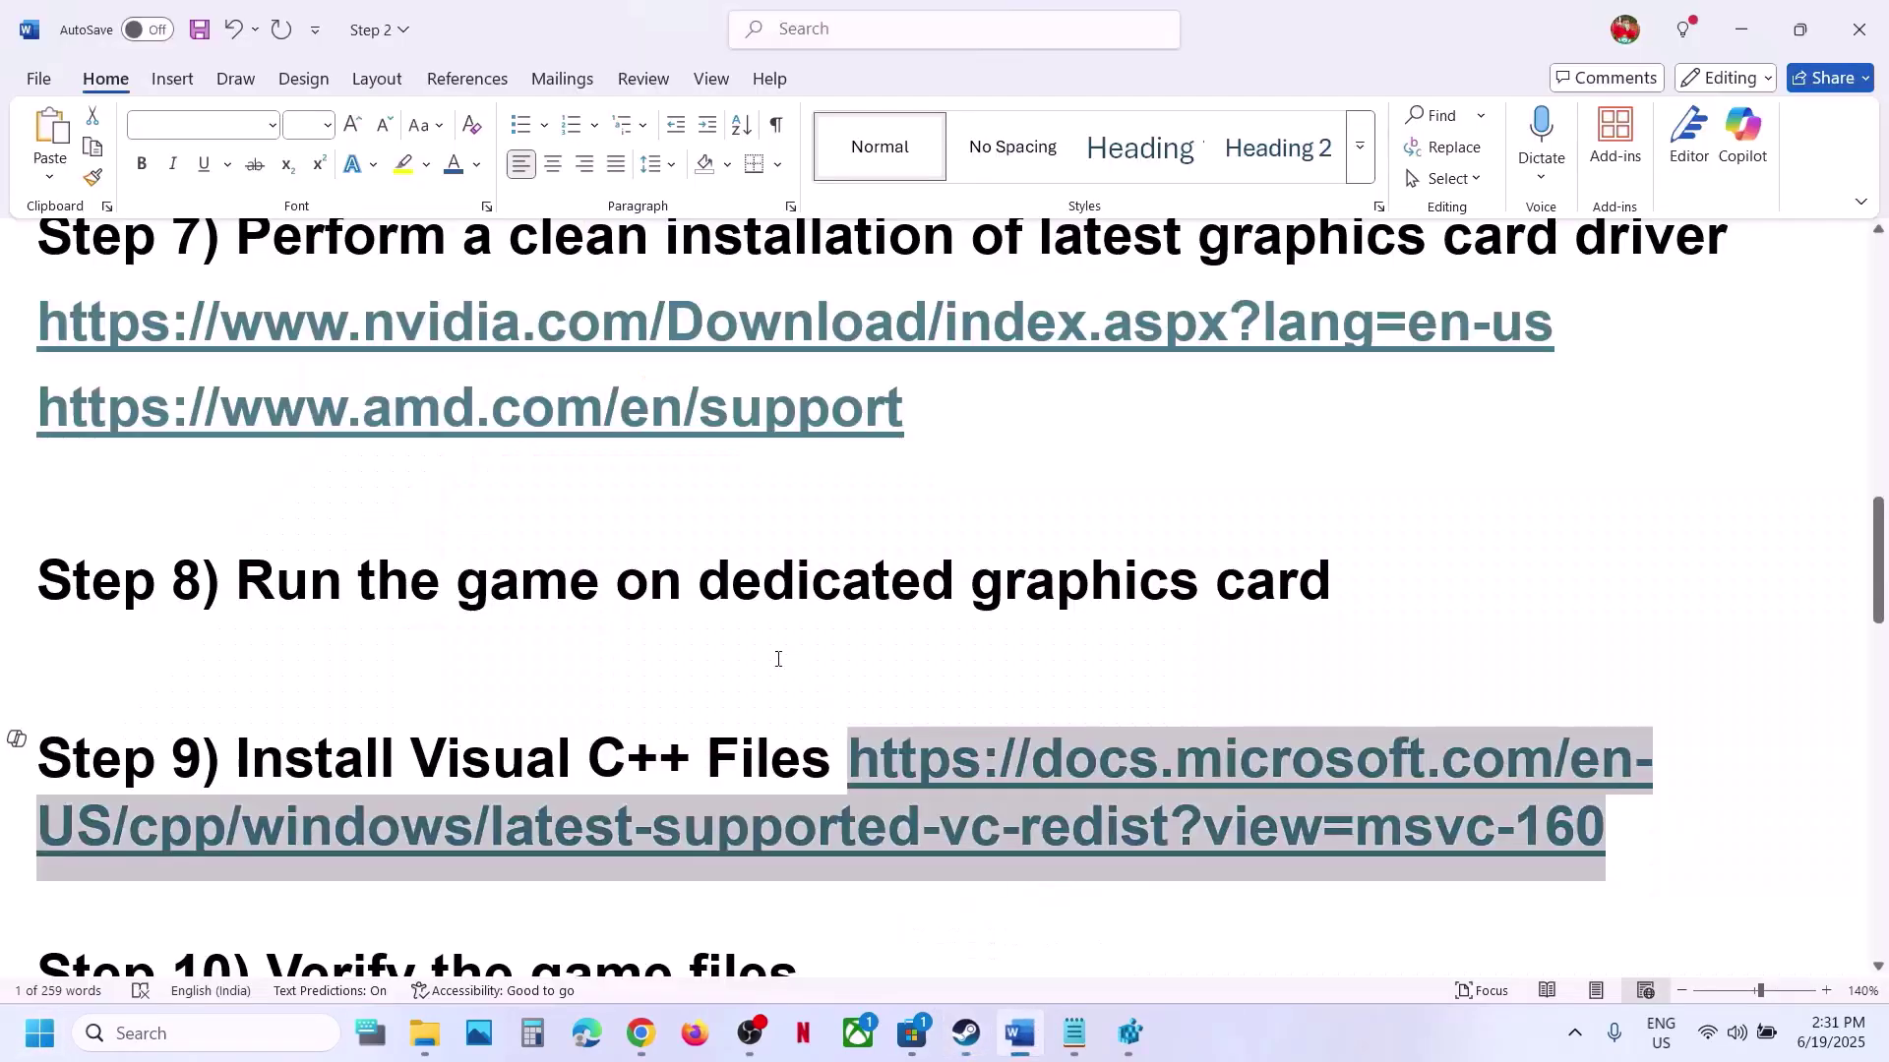
scroll(777, 659, "down", 2)
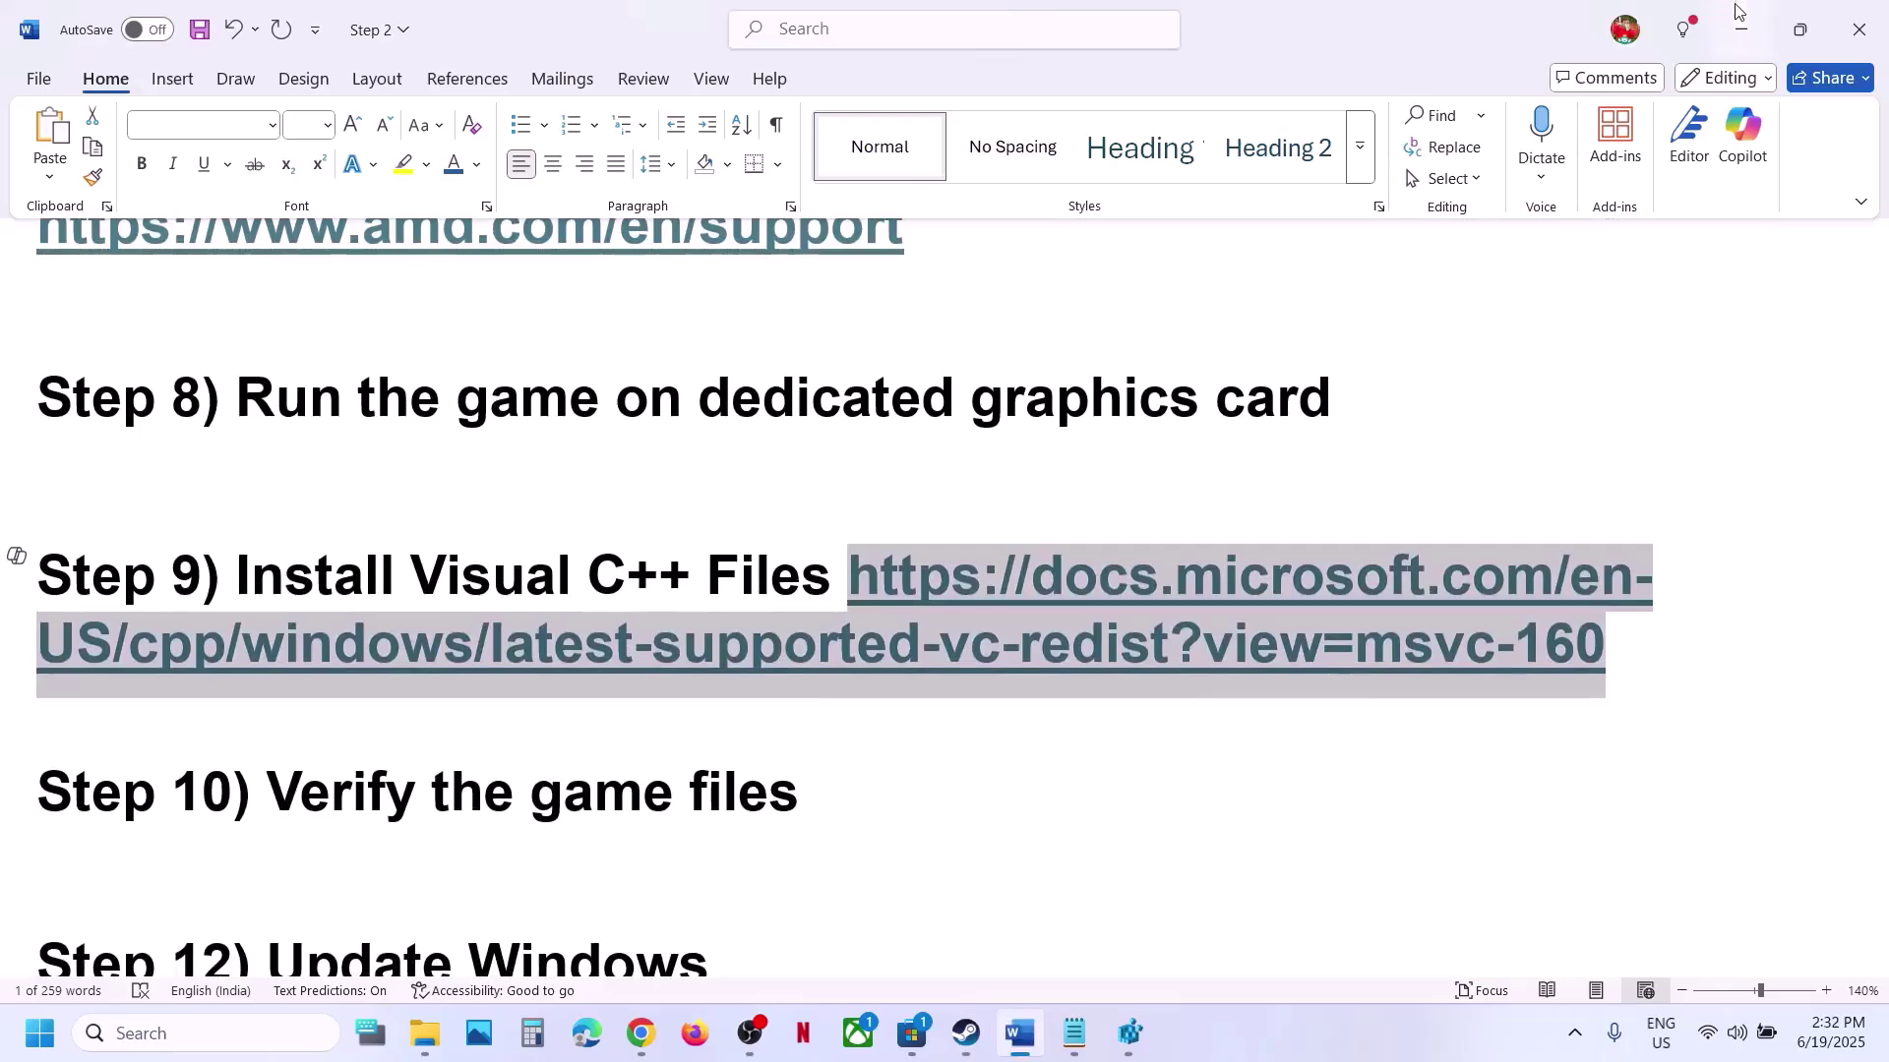
Return to Steam, view the game file verification option in PEAK's installed files properties, and close the properties
left_click(1737, 10)
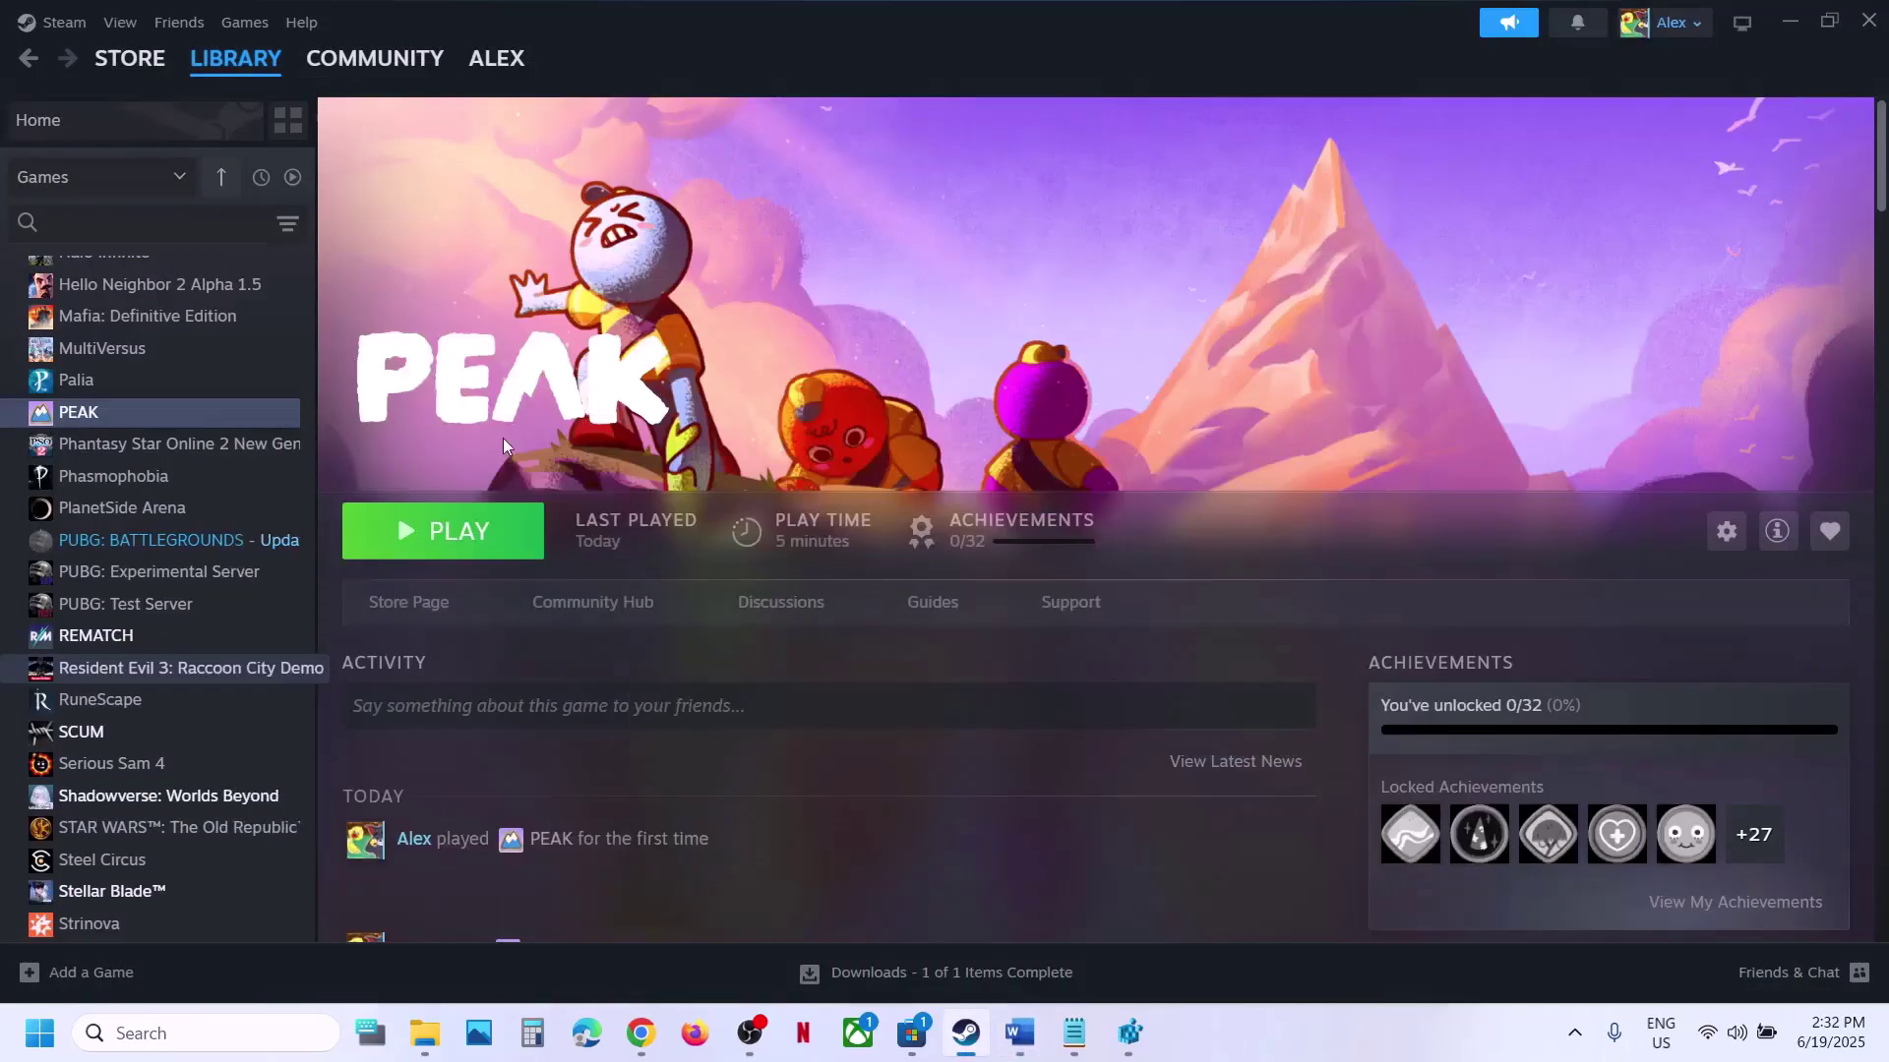
right_click(180, 415)
left_click(251, 599)
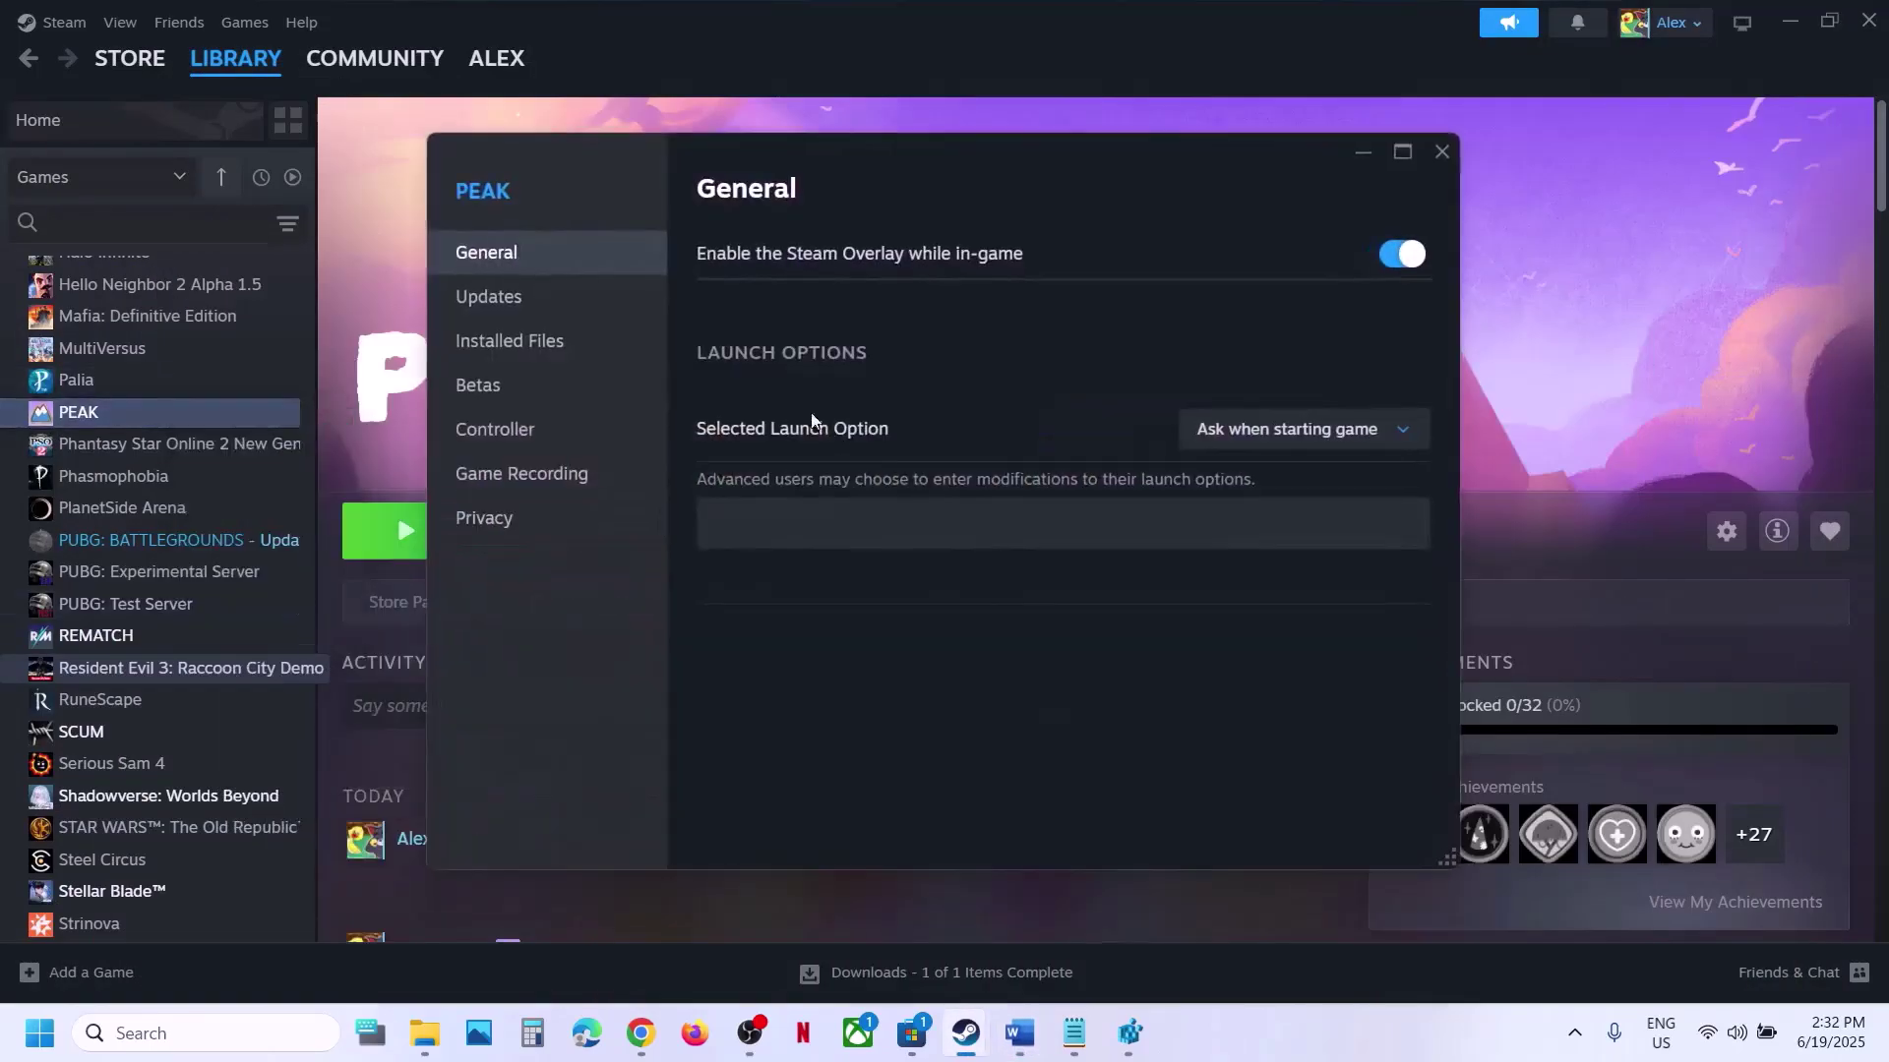
left_click(547, 354)
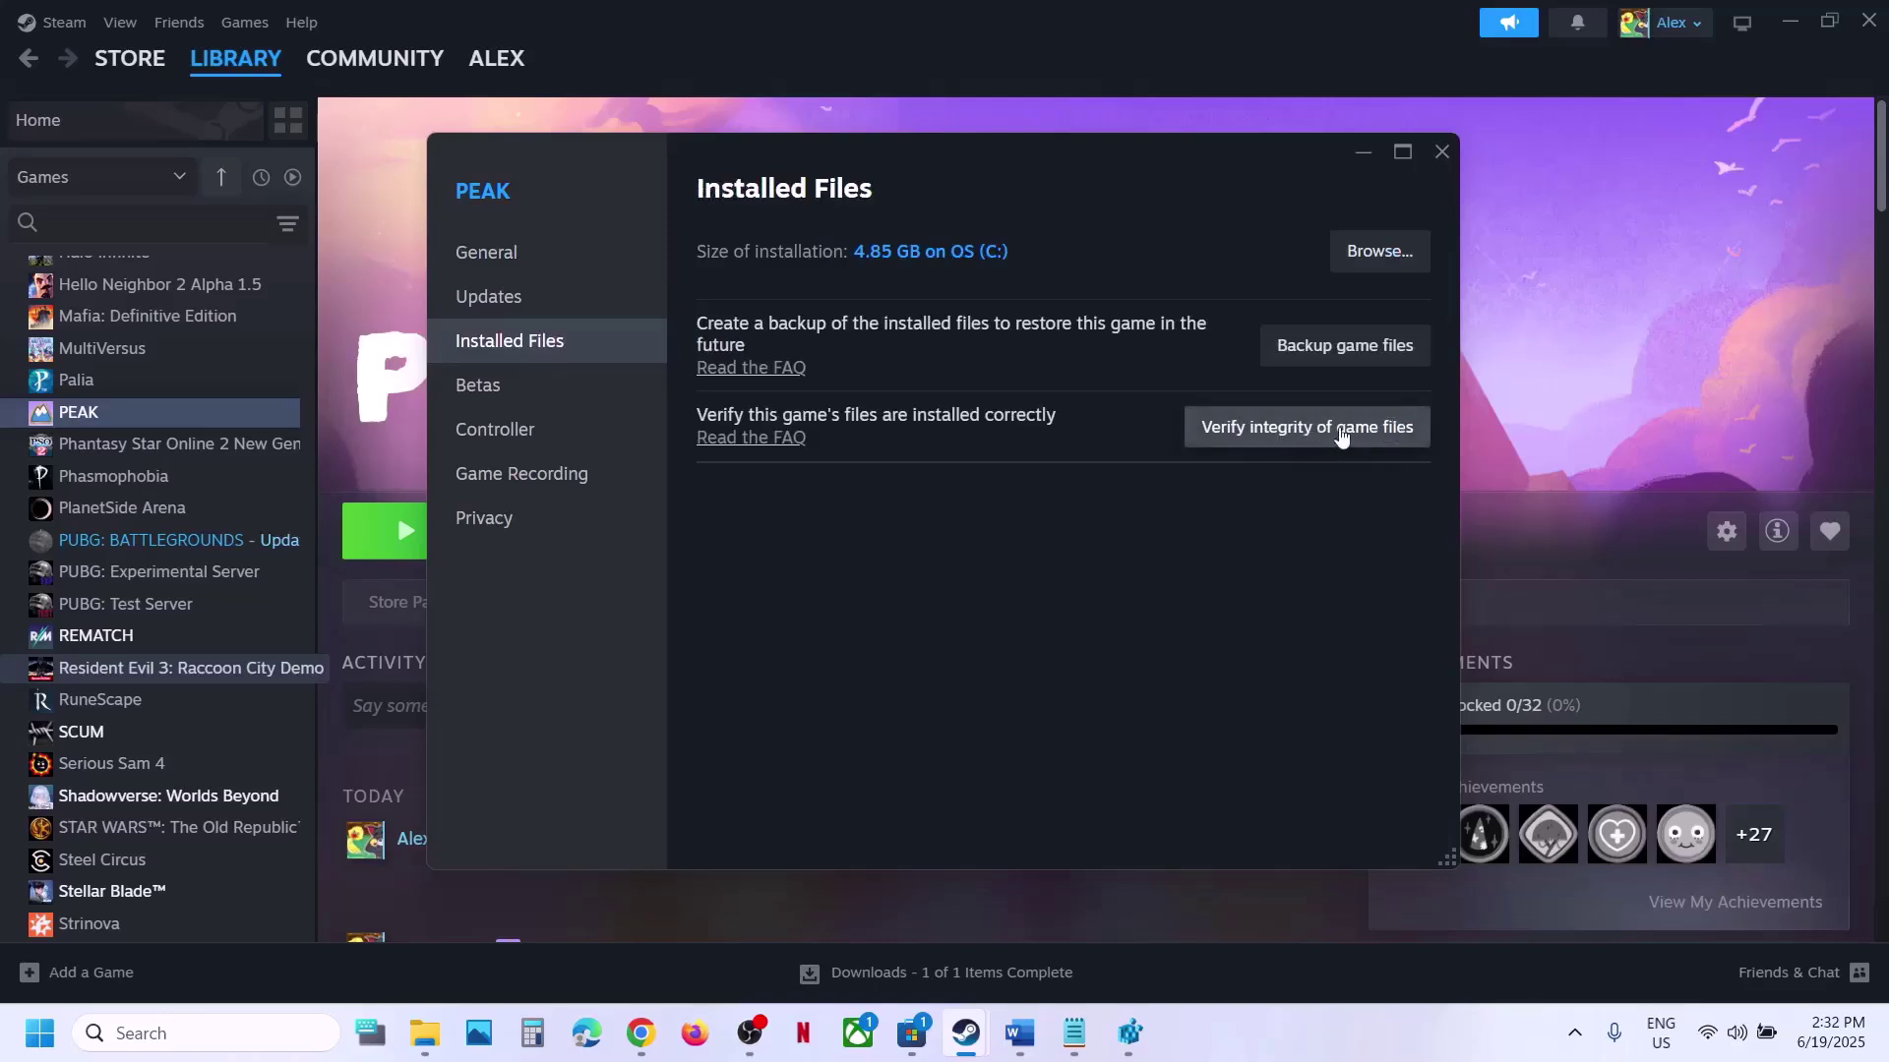
left_click(1439, 150)
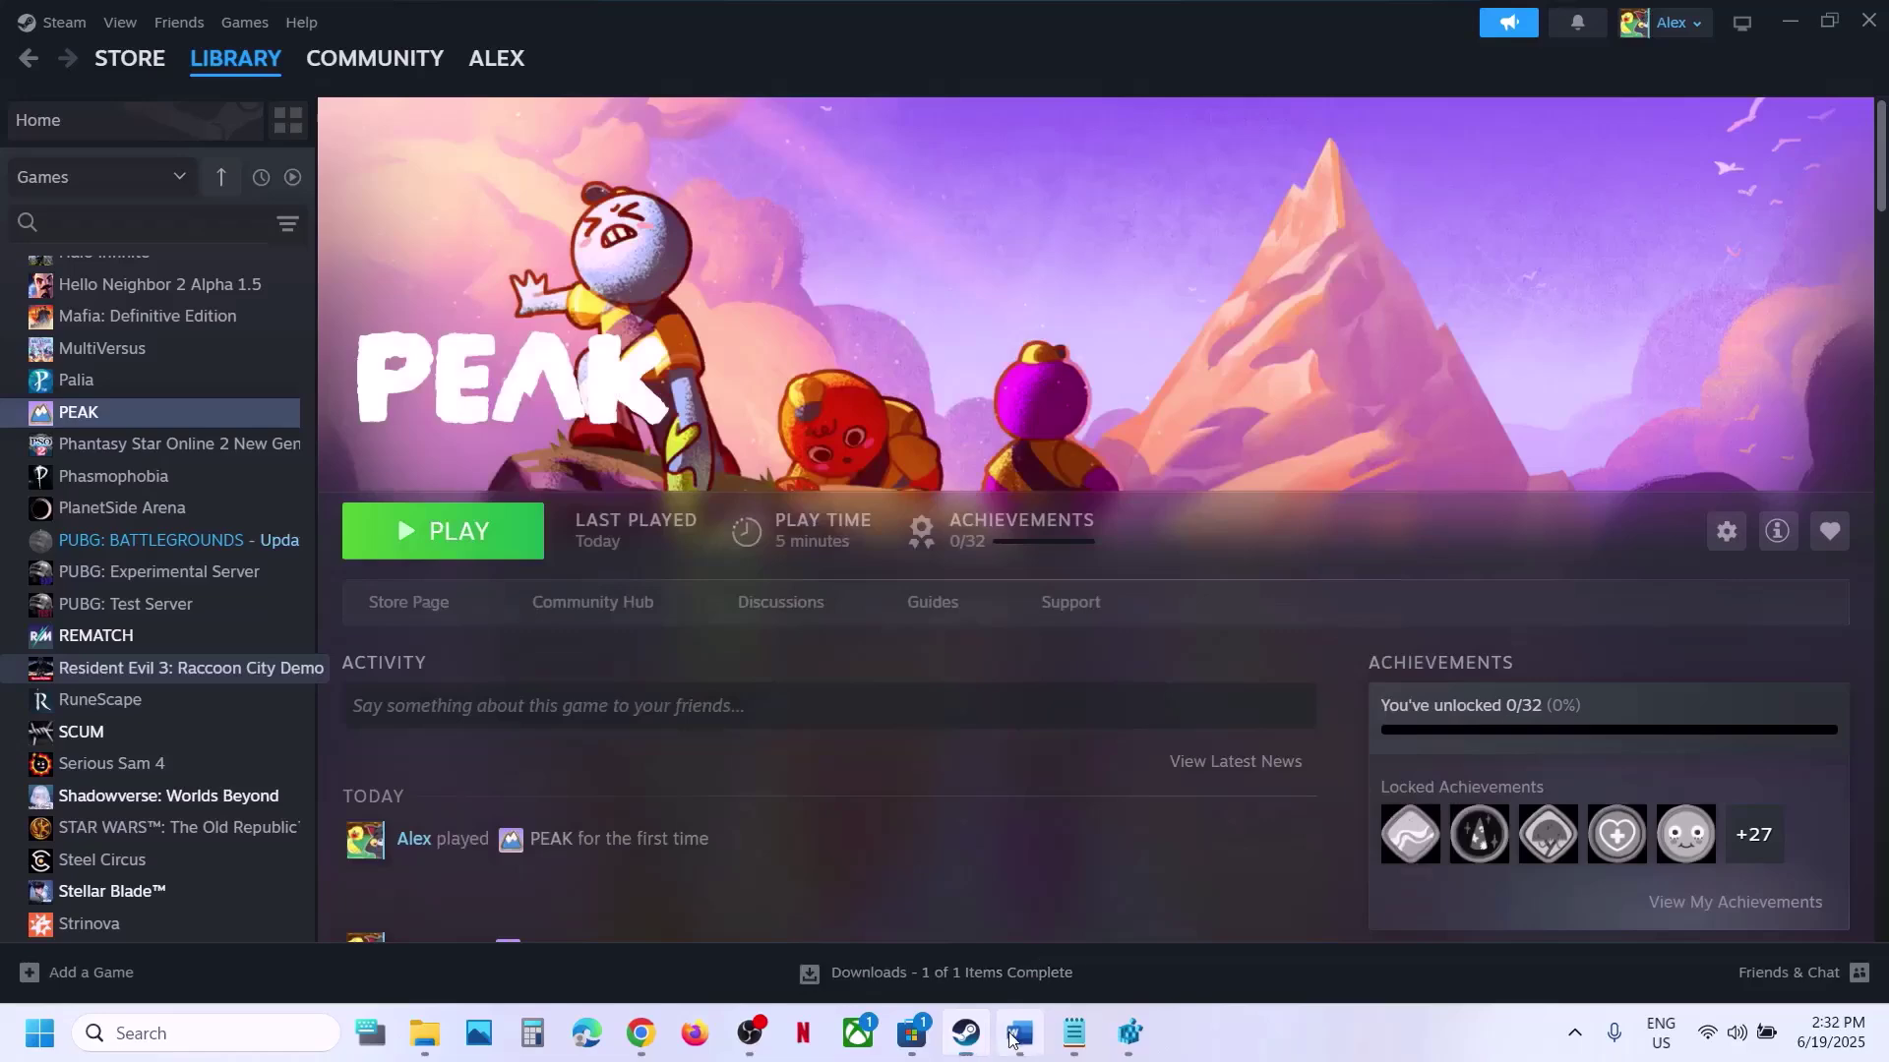
Check Step 12 in the Word notes and view the option to resume updates on the Windows Update page of Settings
left_click(1013, 1038)
scroll(872, 717, "down", 2)
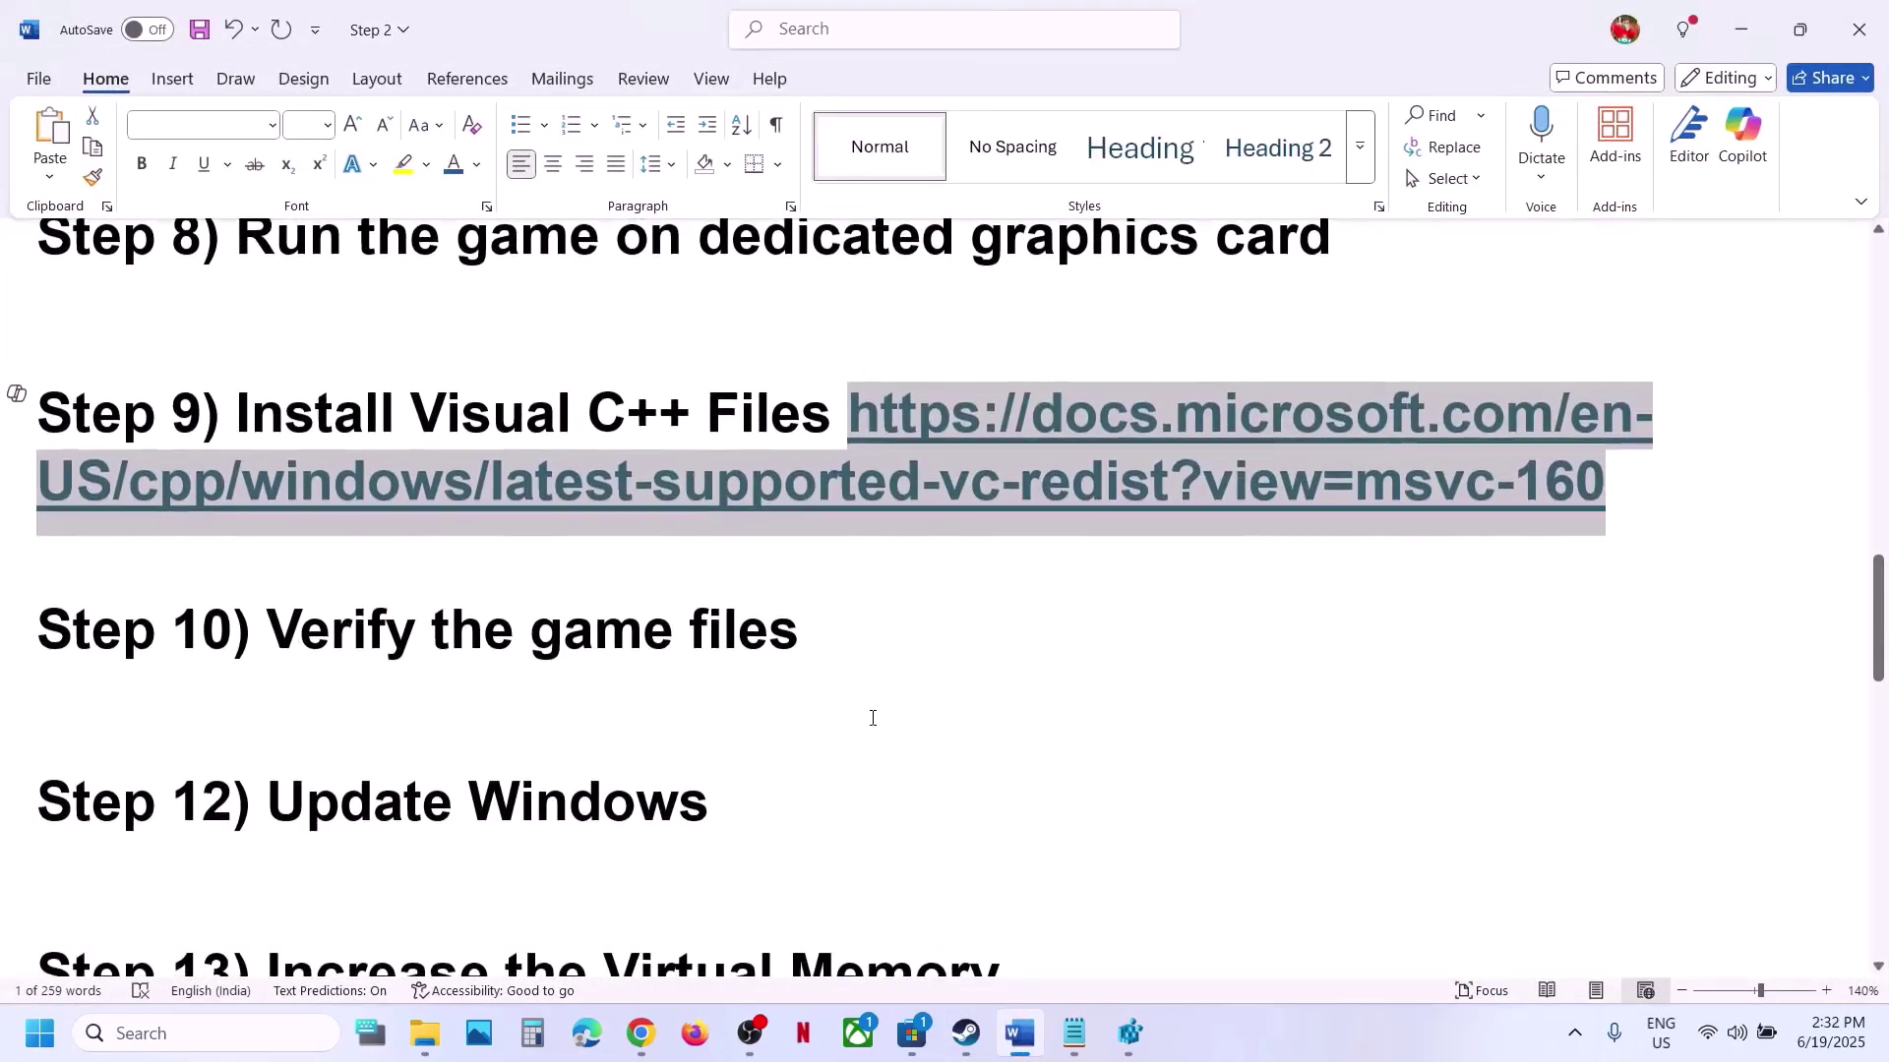
key("super+i")
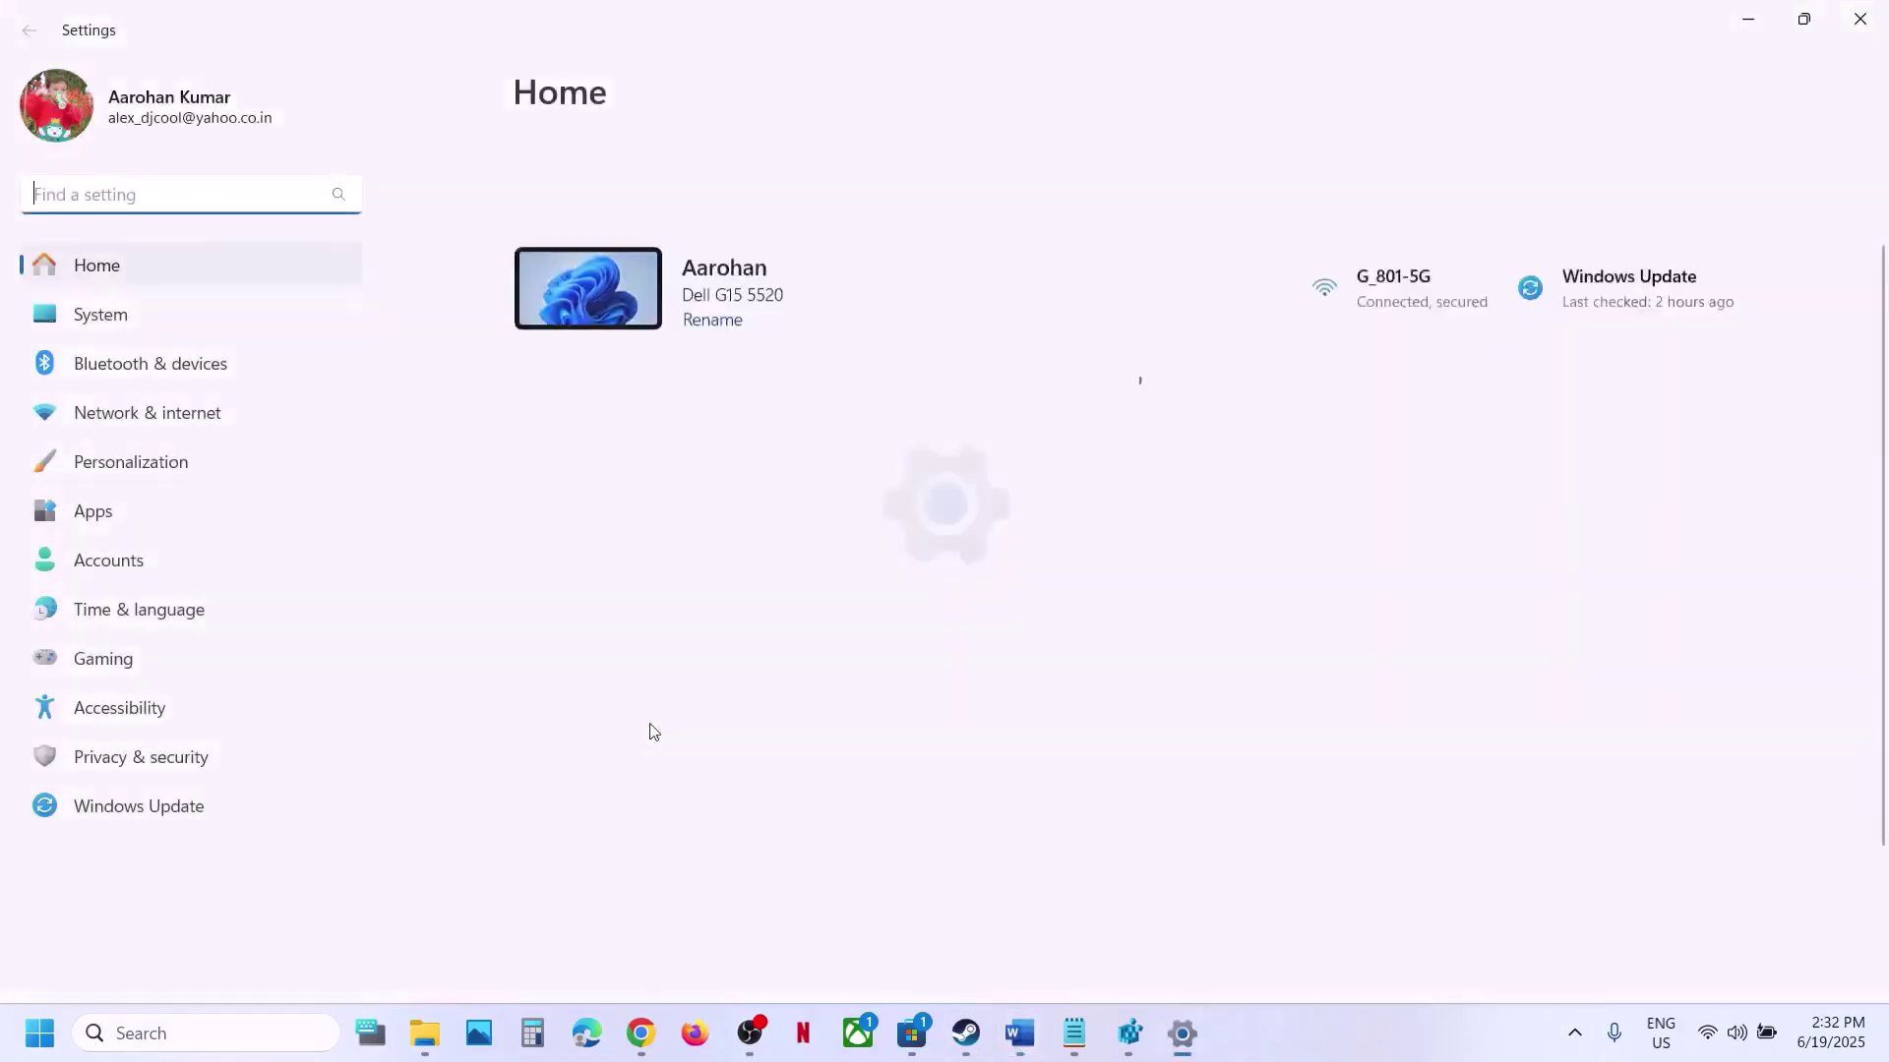
left_click(202, 799)
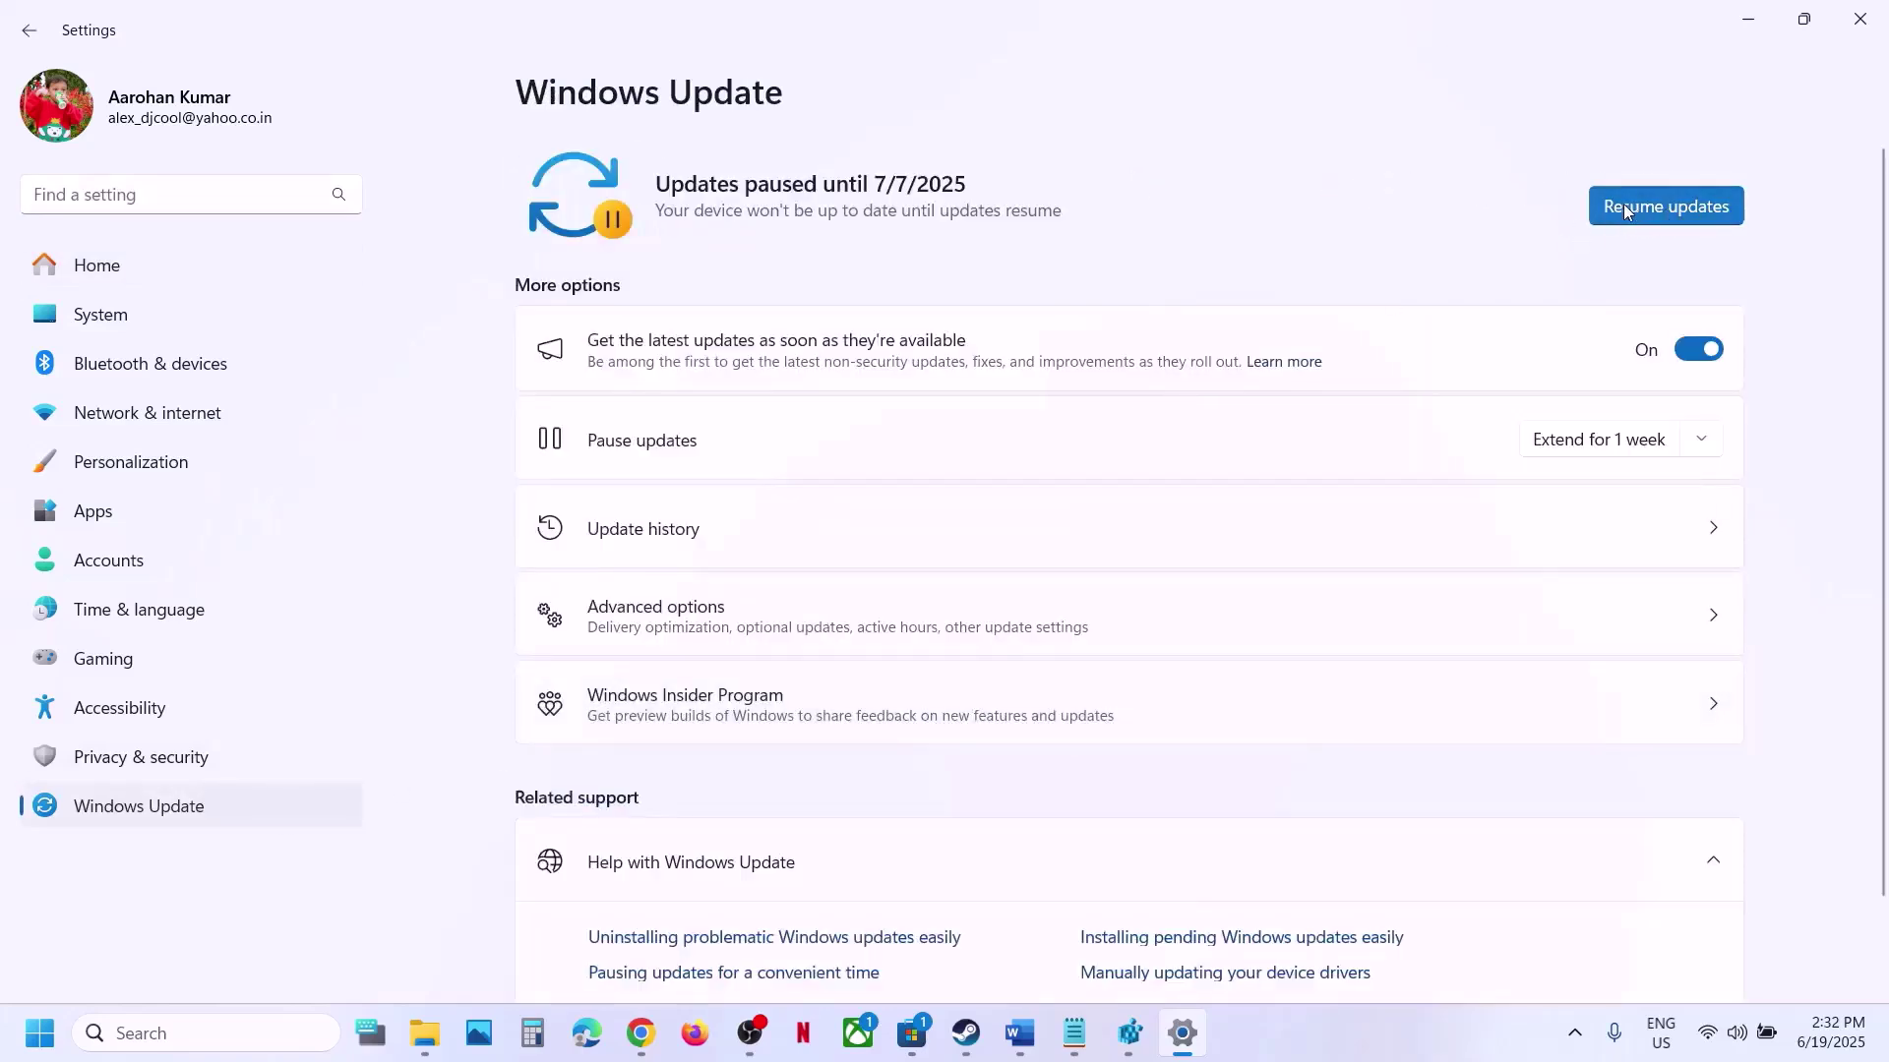
left_click(1641, 222)
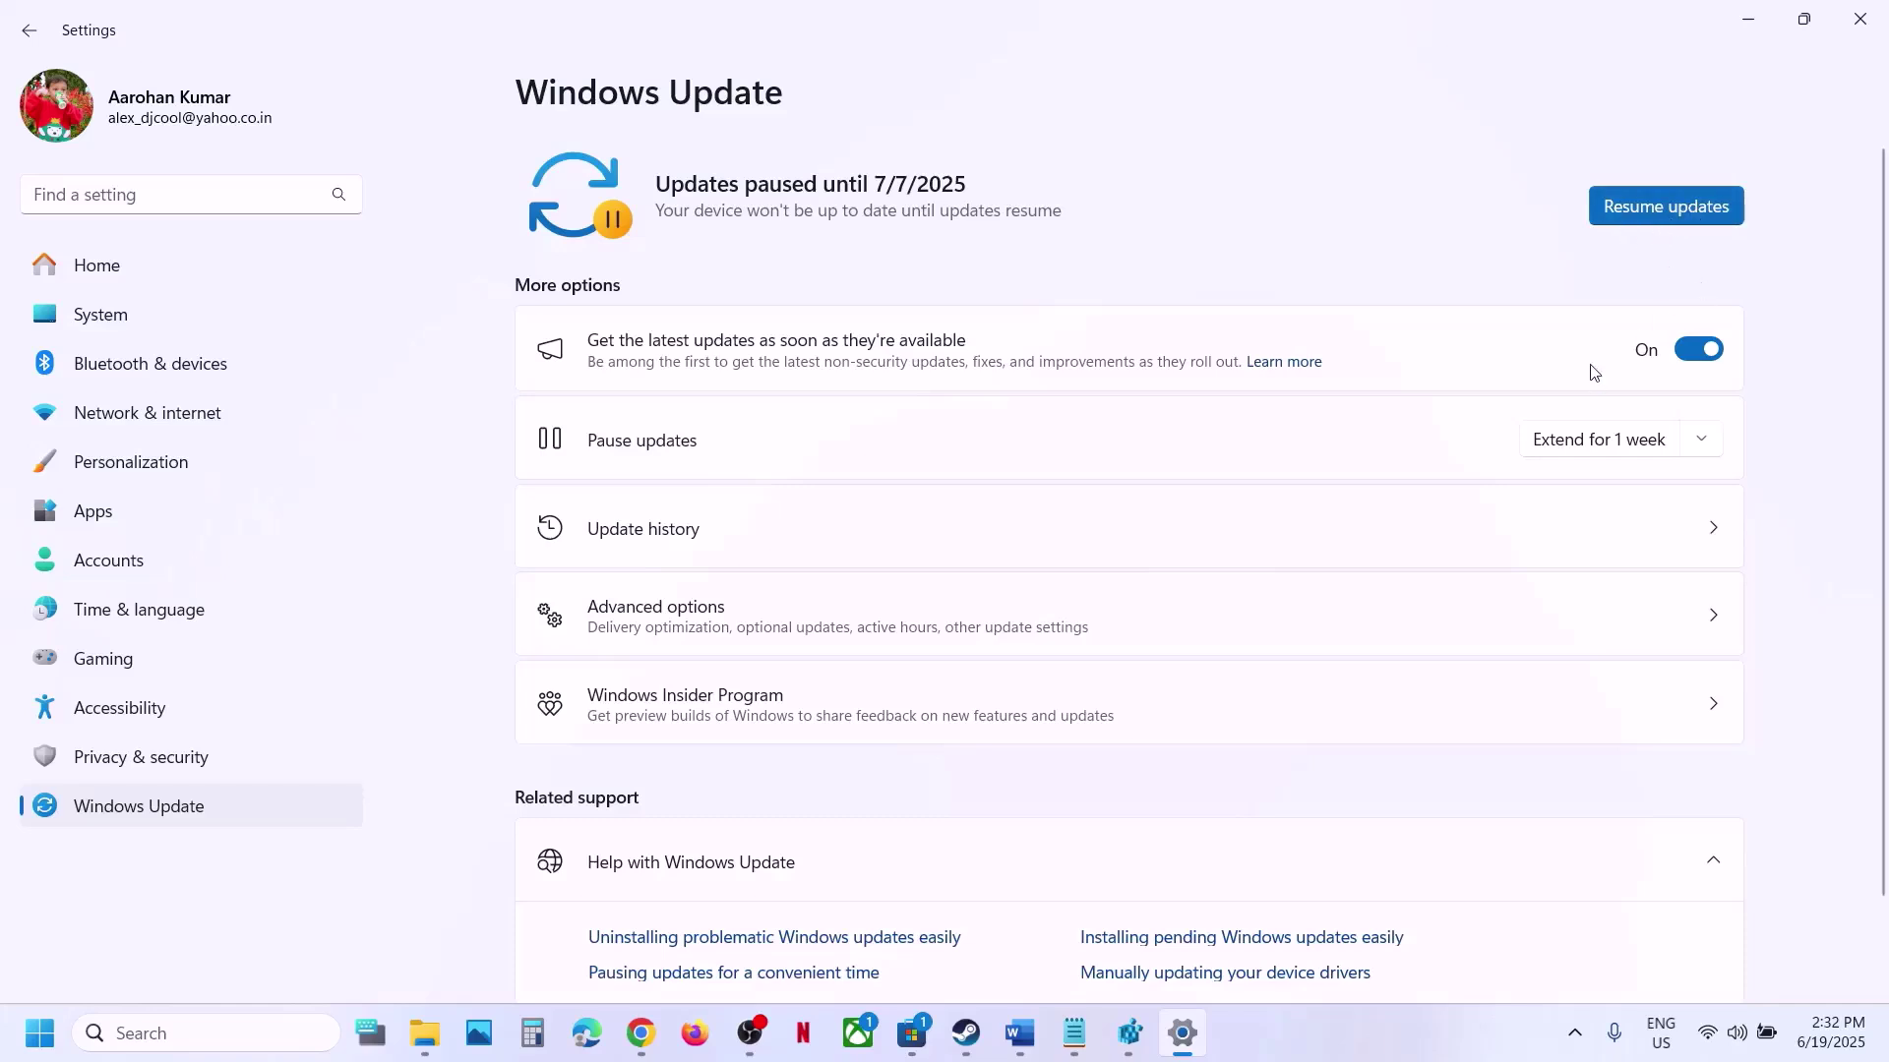
Open the Start menu
left_click(23, 1028)
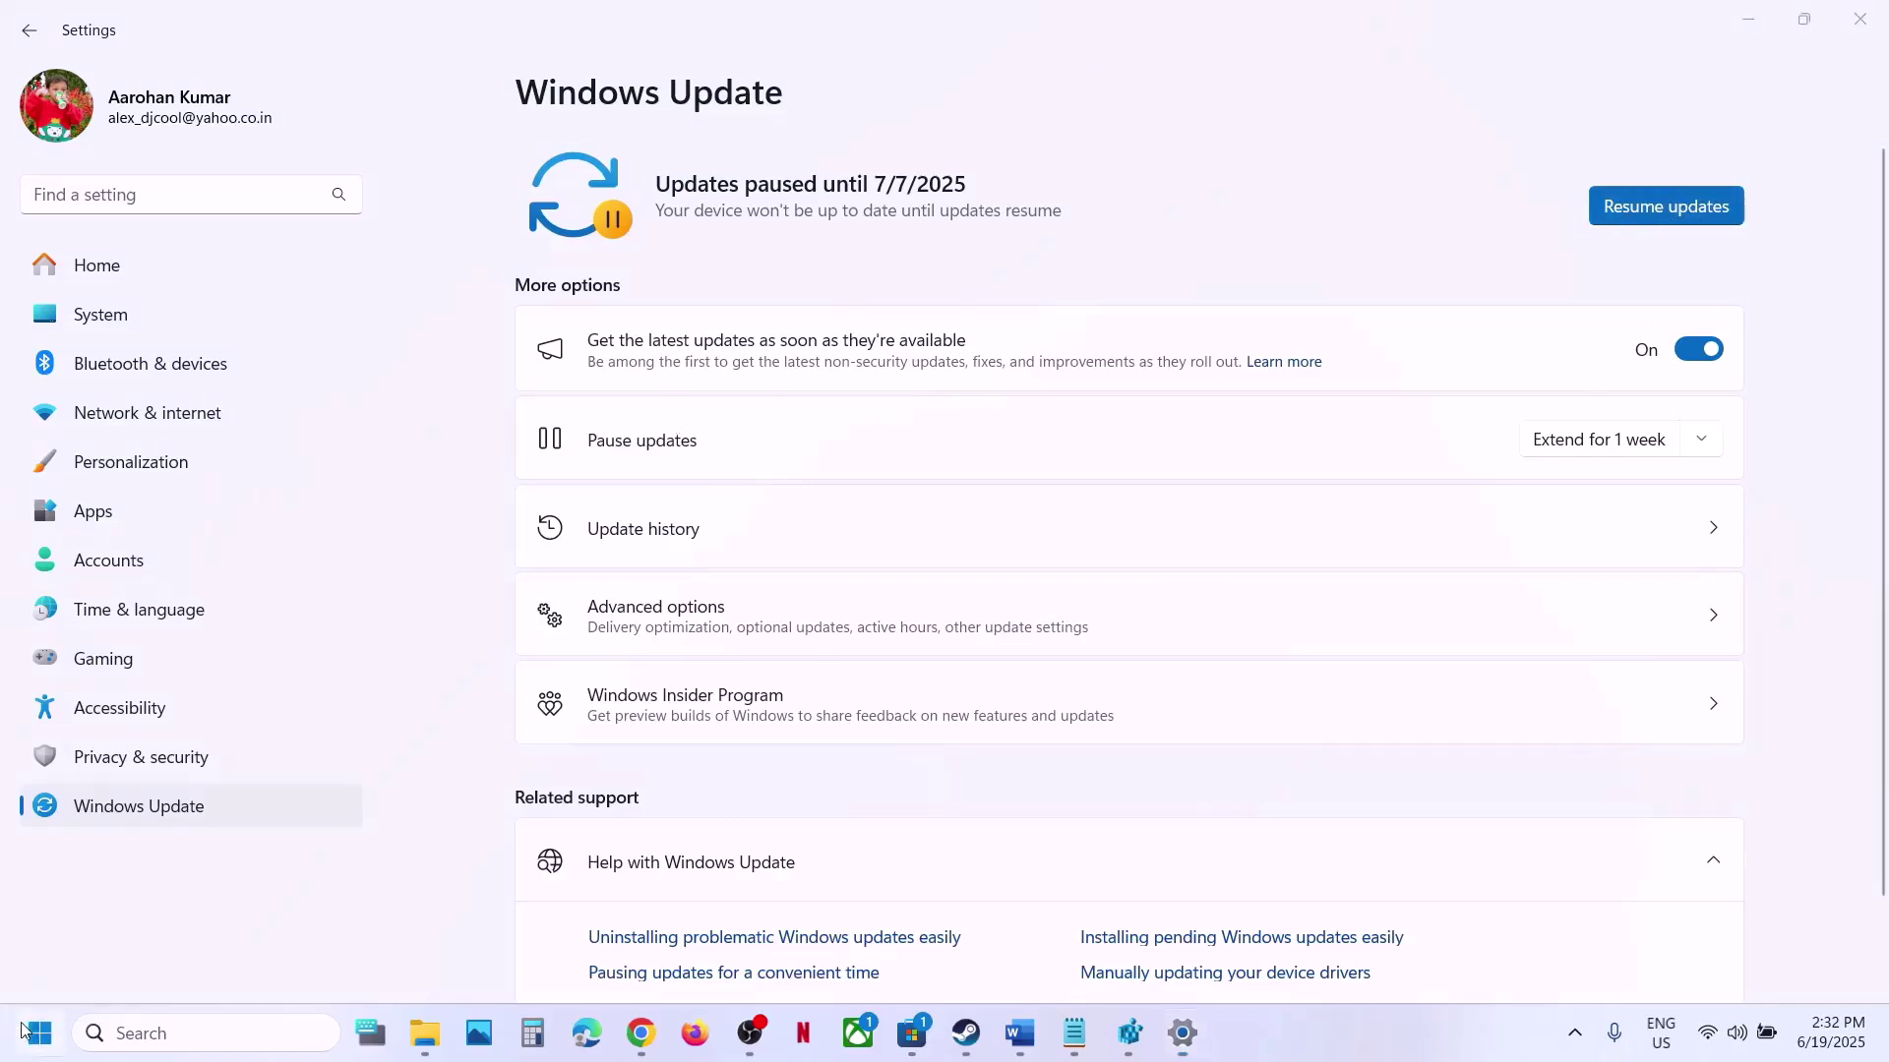